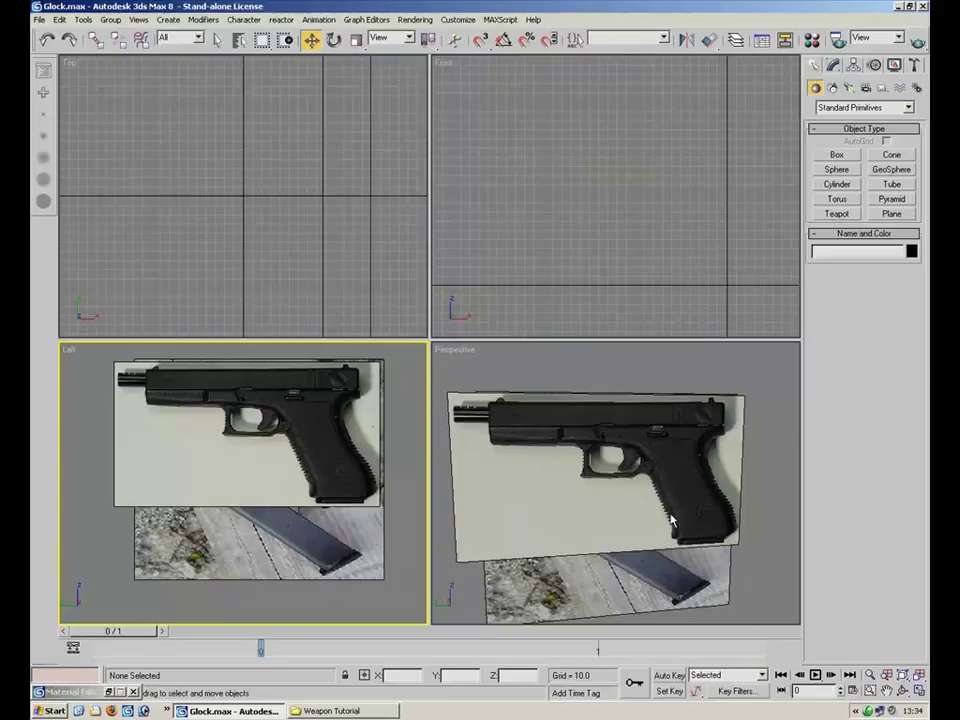
# Open the reference photo Glock 1802.jpg, examine the pistol and magazine, and return to the reference planes in 3ds Max
pyautogui.click(919, 690)
pyautogui.keyDown('alt'); pyautogui.moveTo(504, 345); pyautogui.dragTo(557, 327, button='middle'); pyautogui.keyUp('alt')
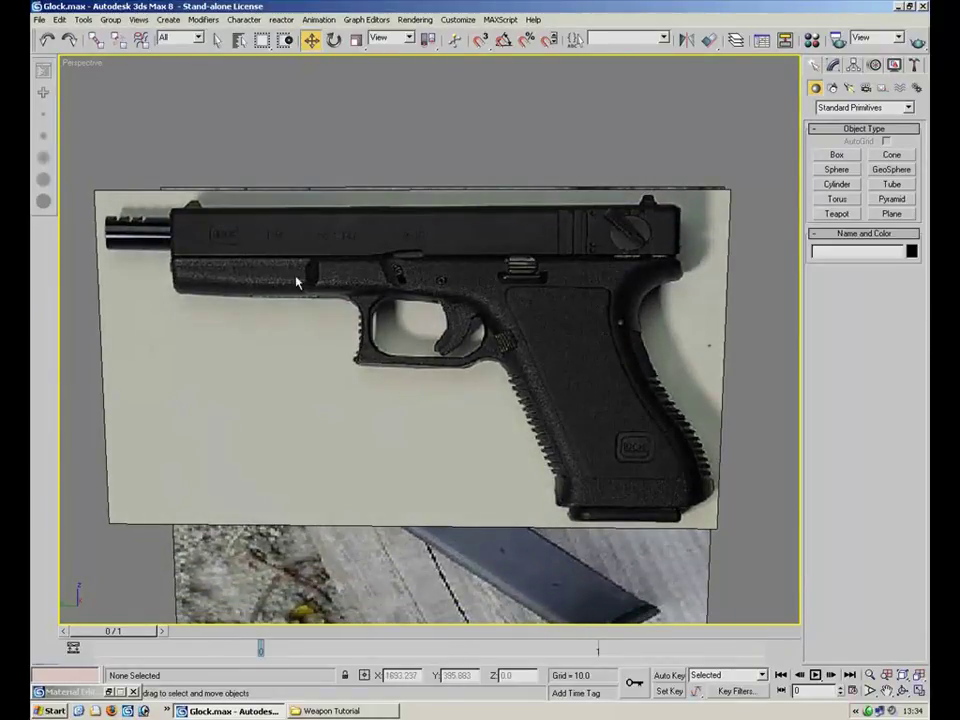
pyautogui.click(378, 716)
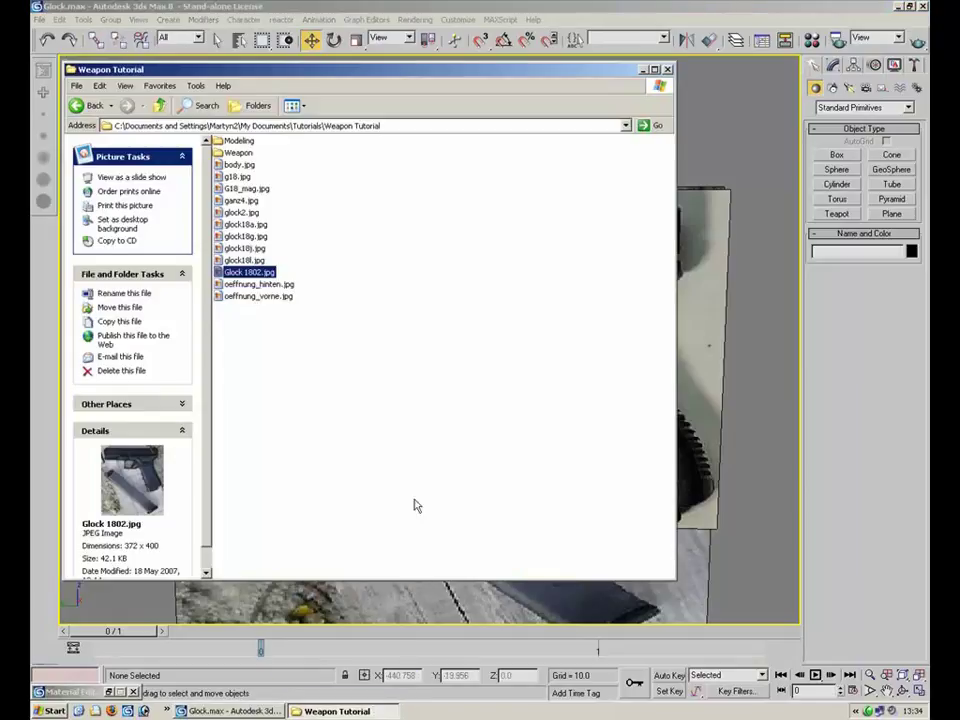
pyautogui.doubleClick(258, 272)
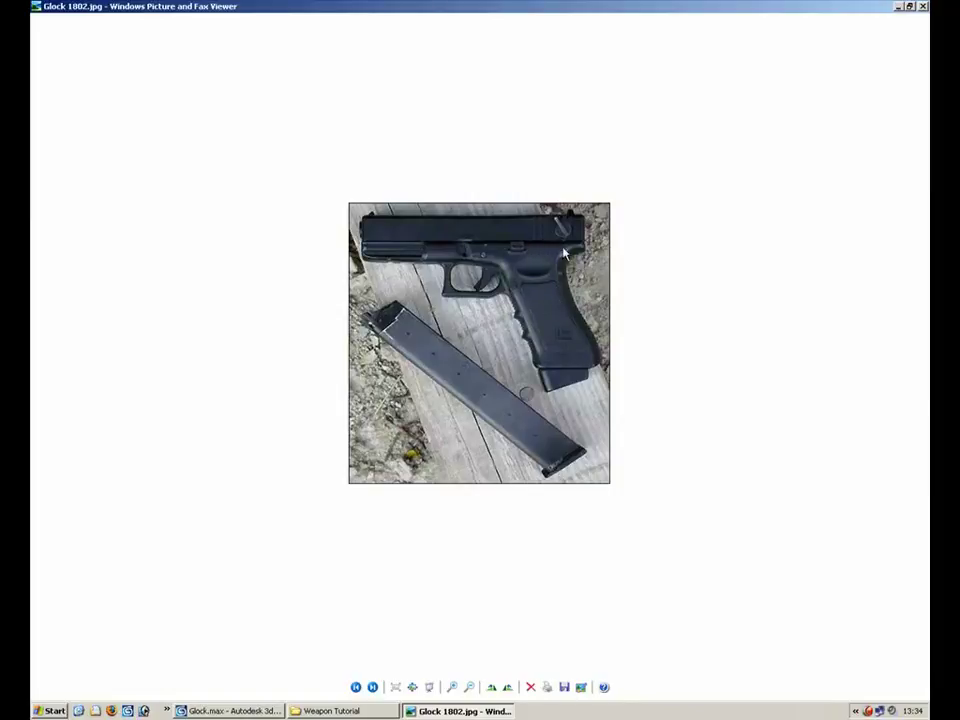
pyautogui.click(899, 10)
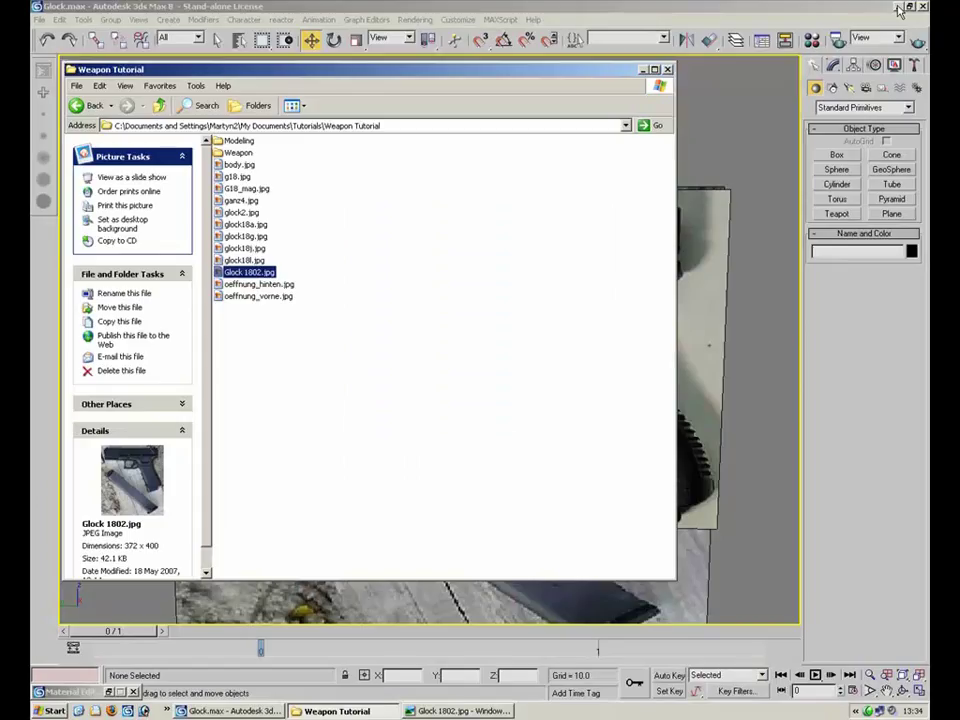
pyautogui.click(655, 20)
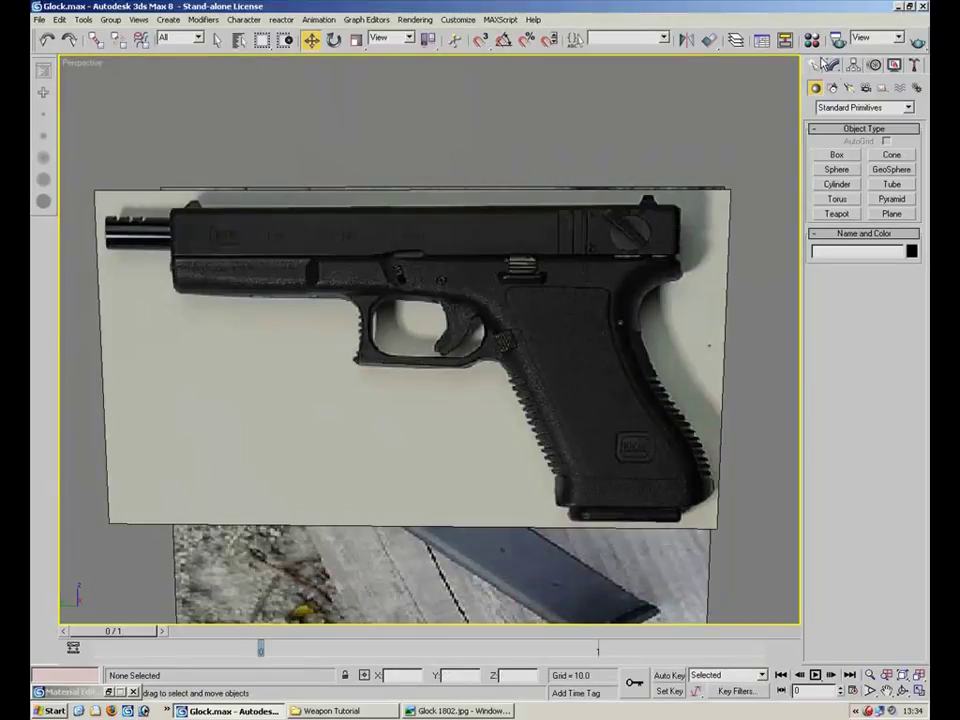
pyautogui.moveTo(529, 354); pyautogui.dragTo(530, 306, button='middle')
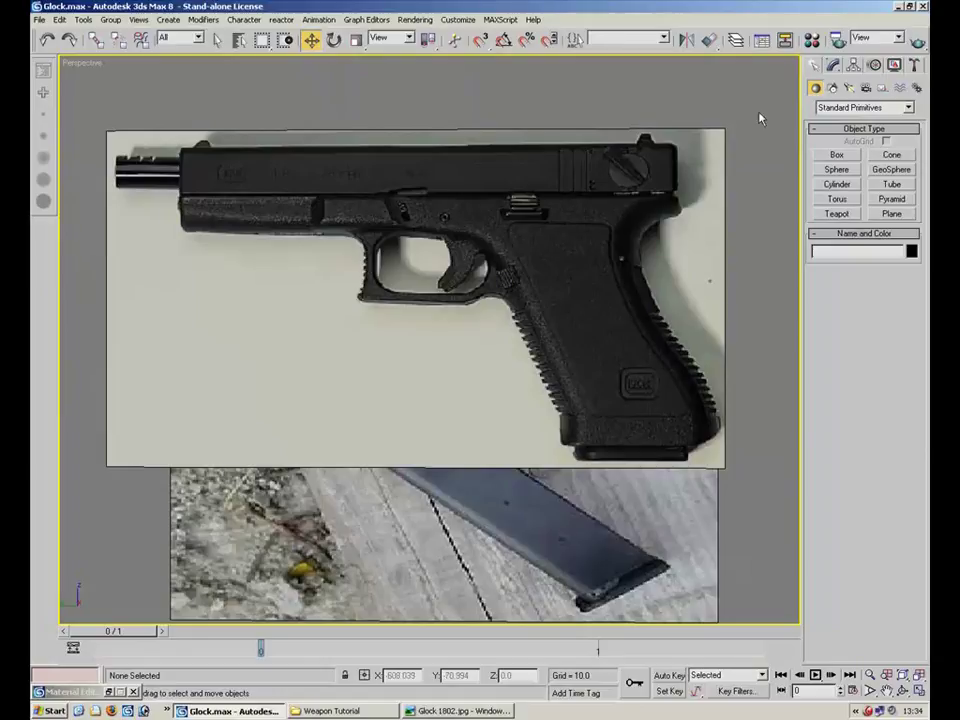
# In the Left view, create a plane about 101 long and 106 wide over the lower part of the pistol grip
pyautogui.click(891, 214)
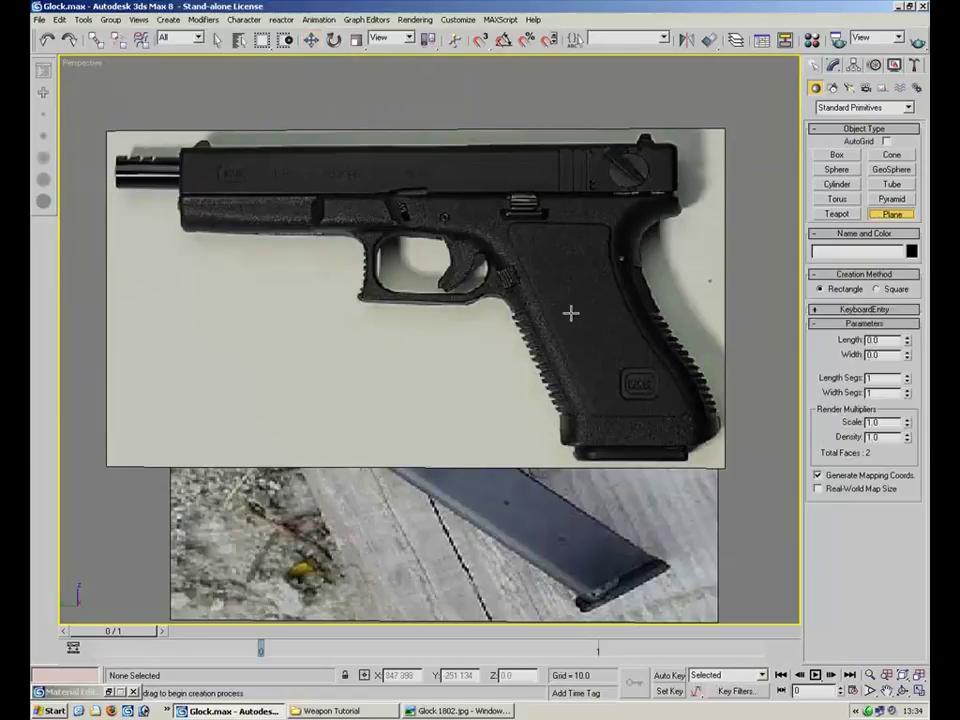
pyautogui.moveTo(527, 291); pyautogui.dragTo(657, 343)
pyautogui.rightClick(657, 343)
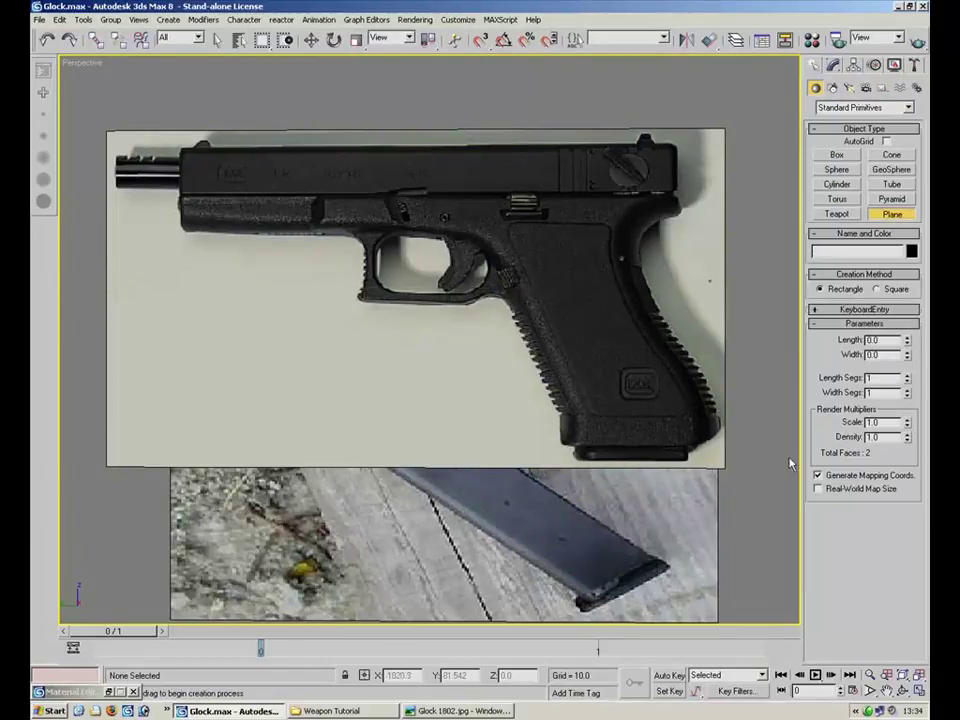
pyautogui.hotkey('alt', 'w')
pyautogui.scroll(3, 233, 312)
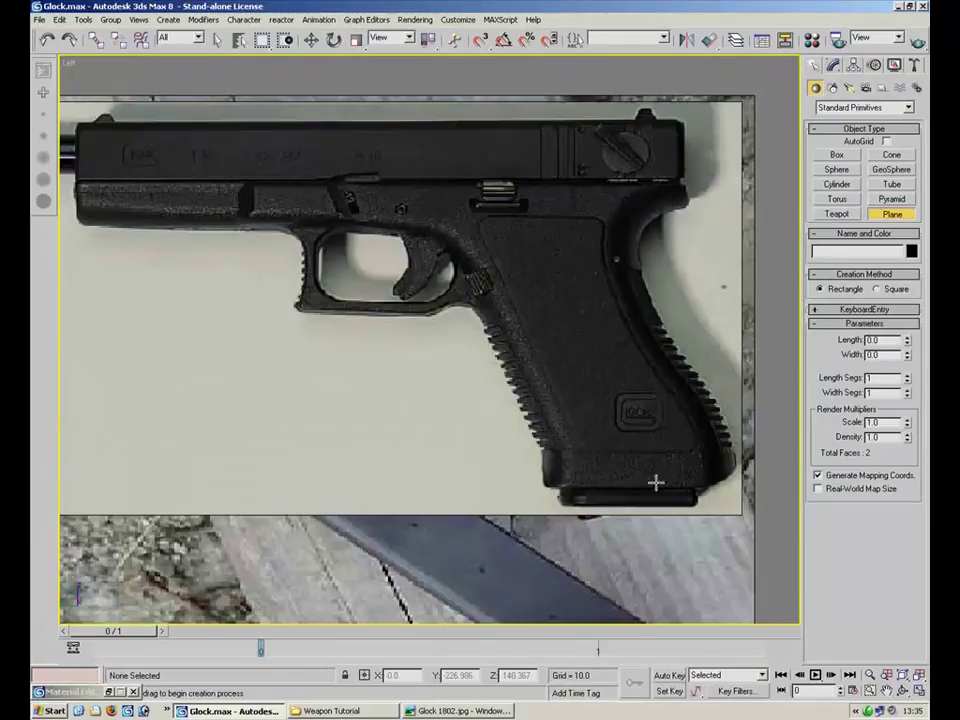
pyautogui.hotkey('alt', 'w')
pyautogui.scroll(2, 580, 470)
pyautogui.moveTo(597, 381); pyautogui.dragTo(459, 512)
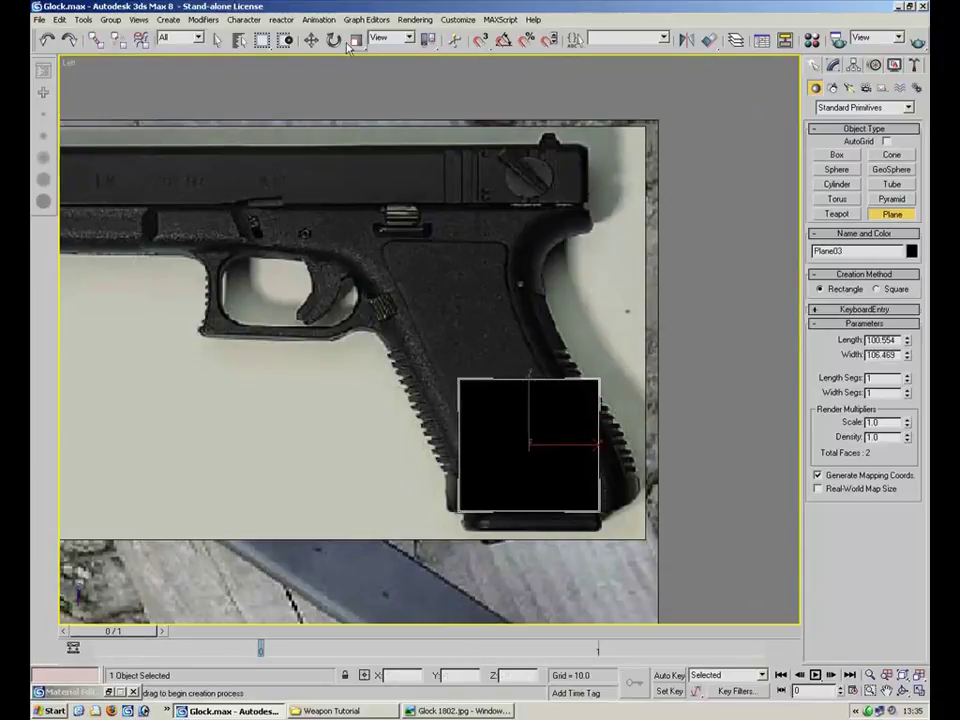
# Examine where the new plane sits relative to the reference image planes in the perspective view, with the Move tool active
pyautogui.press('w')
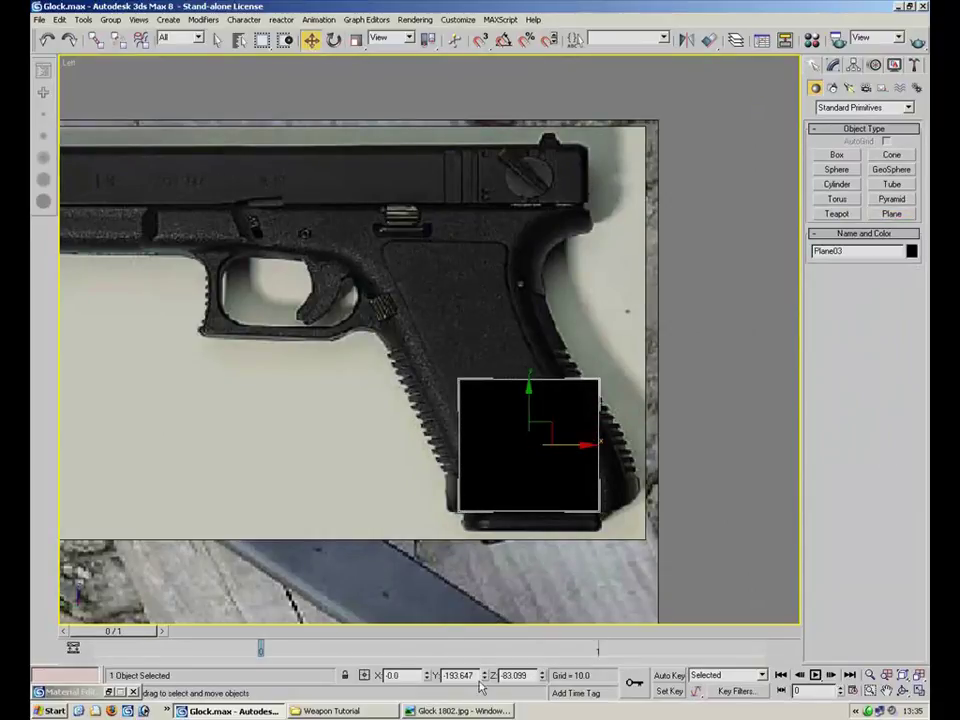
pyautogui.moveTo(408, 675); pyautogui.dragTo(366, 676)
pyautogui.click(919, 691)
pyautogui.keyDown('alt'); pyautogui.moveTo(632, 476); pyautogui.dragTo(491, 378, button='middle'); pyautogui.keyUp('alt')
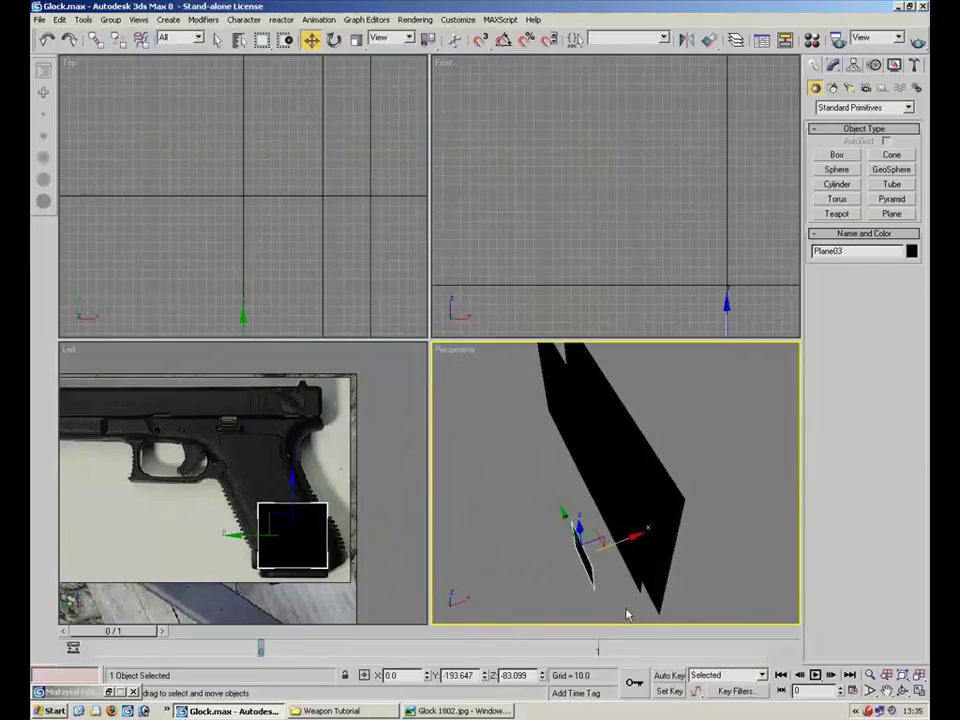
pyautogui.moveTo(623, 537); pyautogui.dragTo(558, 557)
pyautogui.rightClick(558, 557)
pyautogui.keyDown('alt'); pyautogui.moveTo(558, 557); pyautogui.dragTo(641, 450, button='middle'); pyautogui.keyUp('alt')
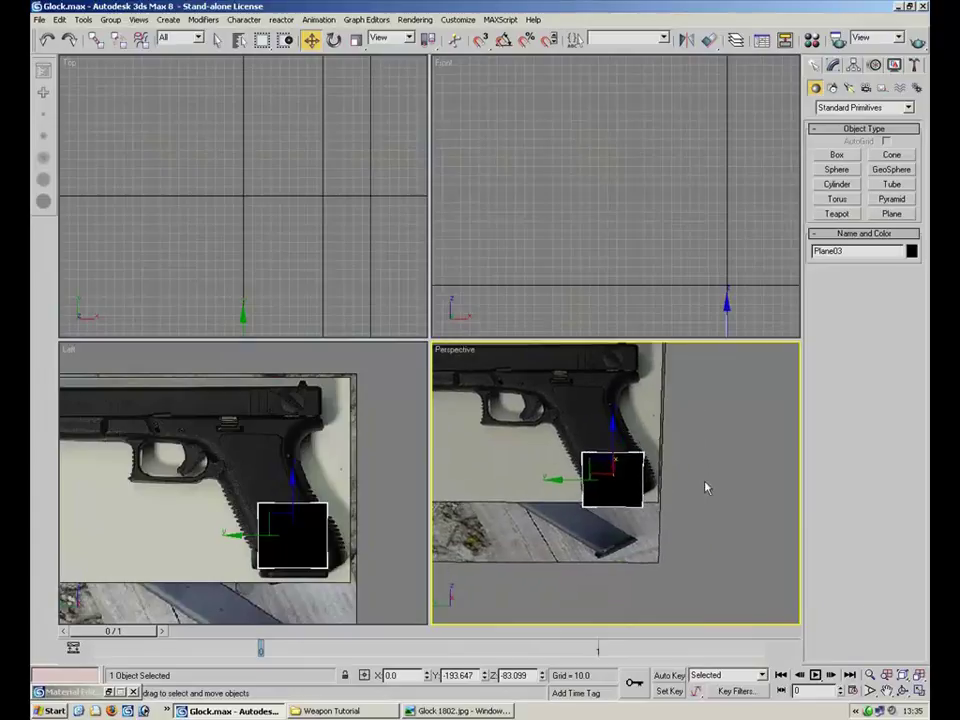
pyautogui.hotkey('alt', 'w')
pyautogui.keyDown('alt'); pyautogui.moveTo(529, 394); pyautogui.dragTo(522, 427, button='middle'); pyautogui.keyUp('alt')
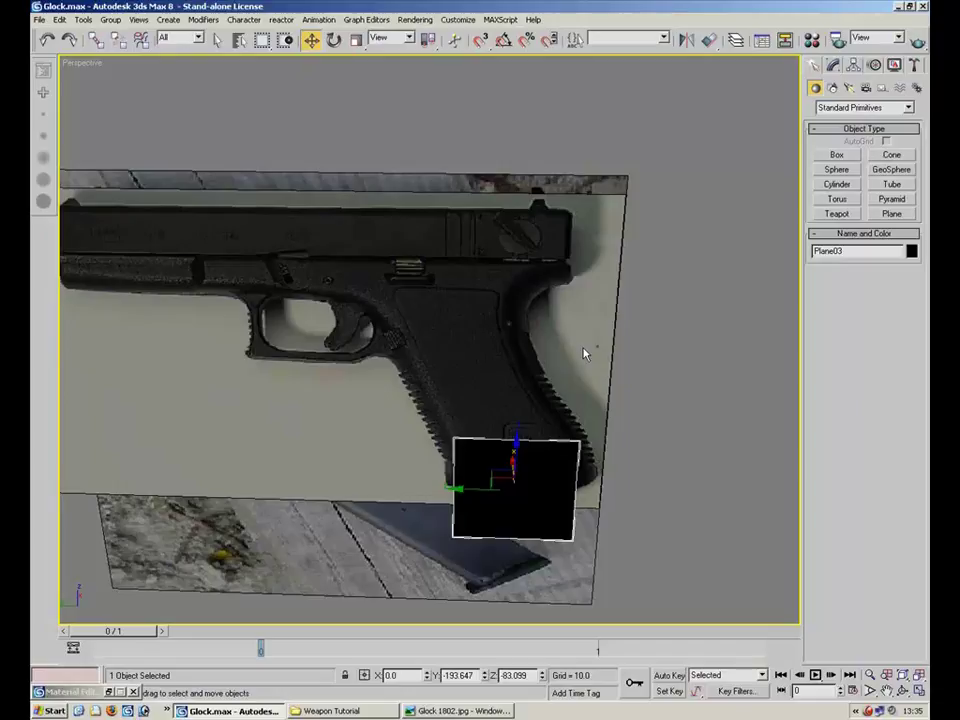
# Apply the light blue 01 - Default material to the new plane in the Left view
pyautogui.click(919, 699)
pyautogui.moveTo(244, 534); pyautogui.dragTo(254, 497, button='middle')
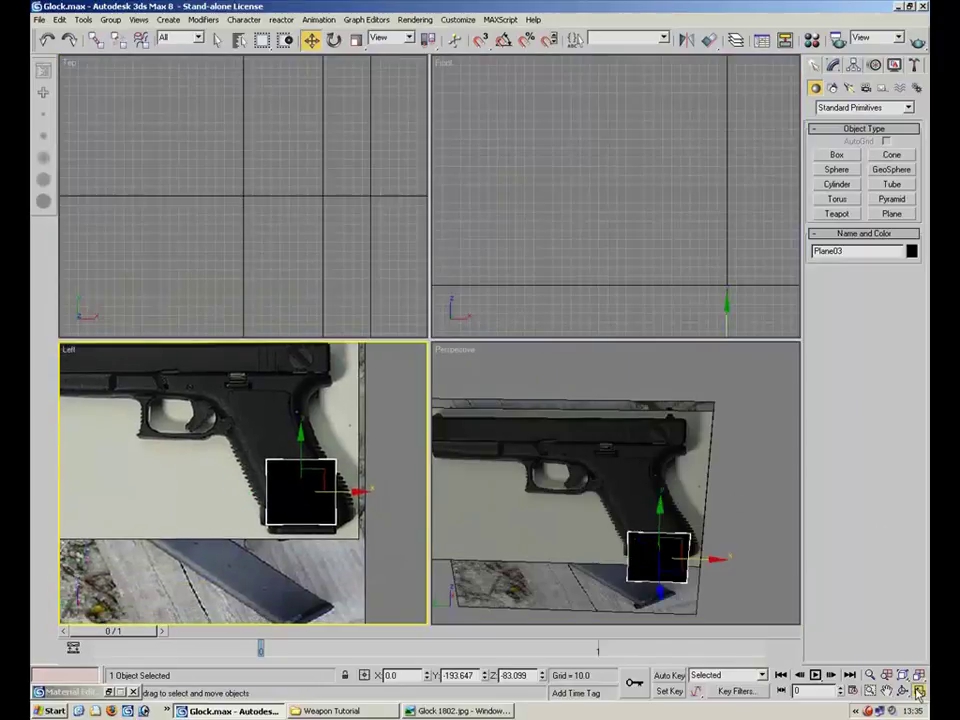
pyautogui.hotkey('alt', 'w')
pyautogui.scroll(6, 491, 392)
pyautogui.press('m')
pyautogui.moveTo(72, 78); pyautogui.dragTo(555, 268)
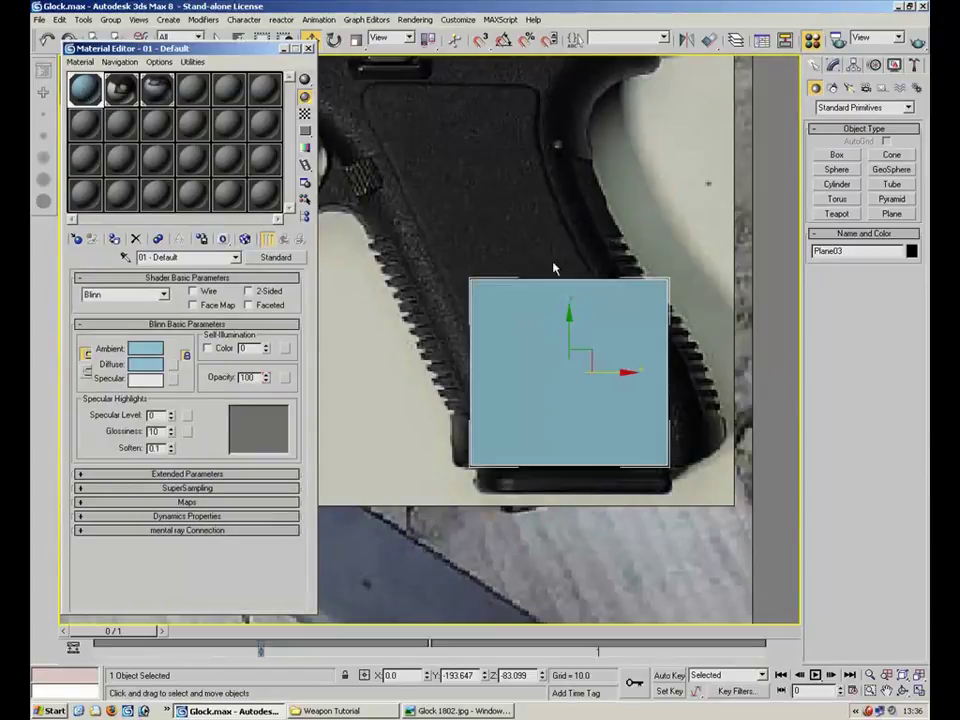
pyautogui.click(308, 48)
# Make the plane see-through and convert it to an Editable Poly
pyautogui.moveTo(491, 343); pyautogui.dragTo(388, 317, button='middle')
pyautogui.hotkey('alt', 'x')
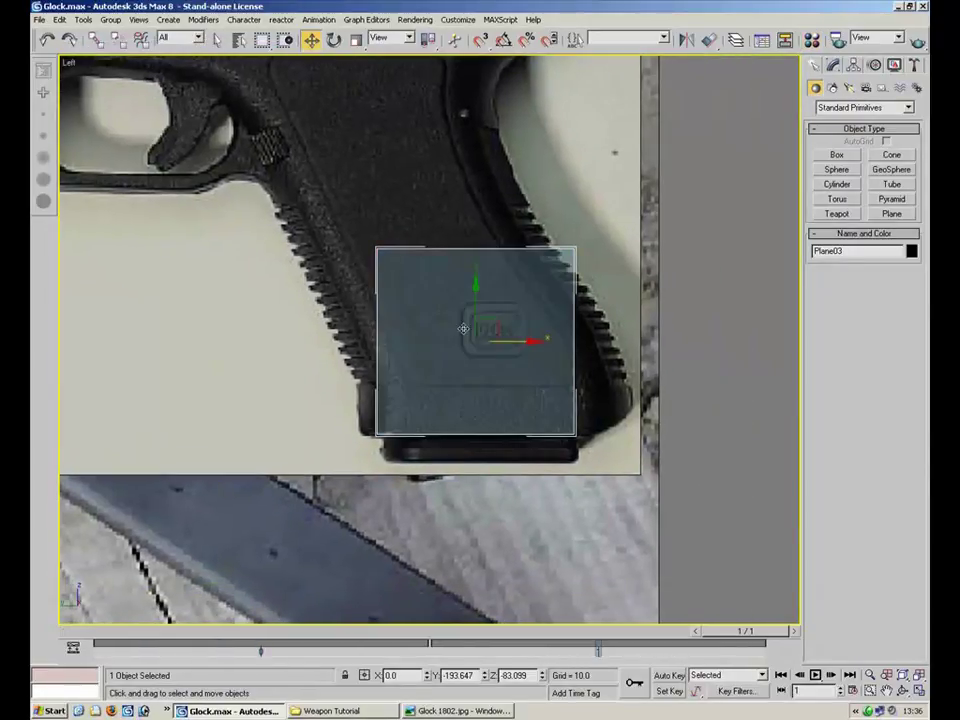
pyautogui.rightClick(462, 326)
pyautogui.moveTo(495, 443)
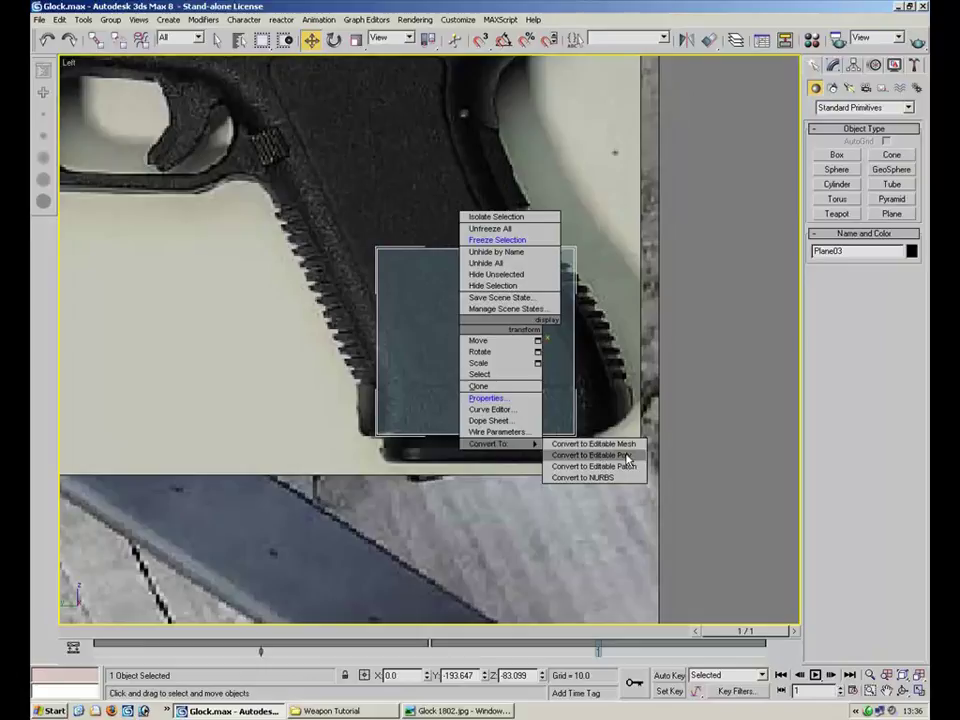
pyautogui.click(592, 455)
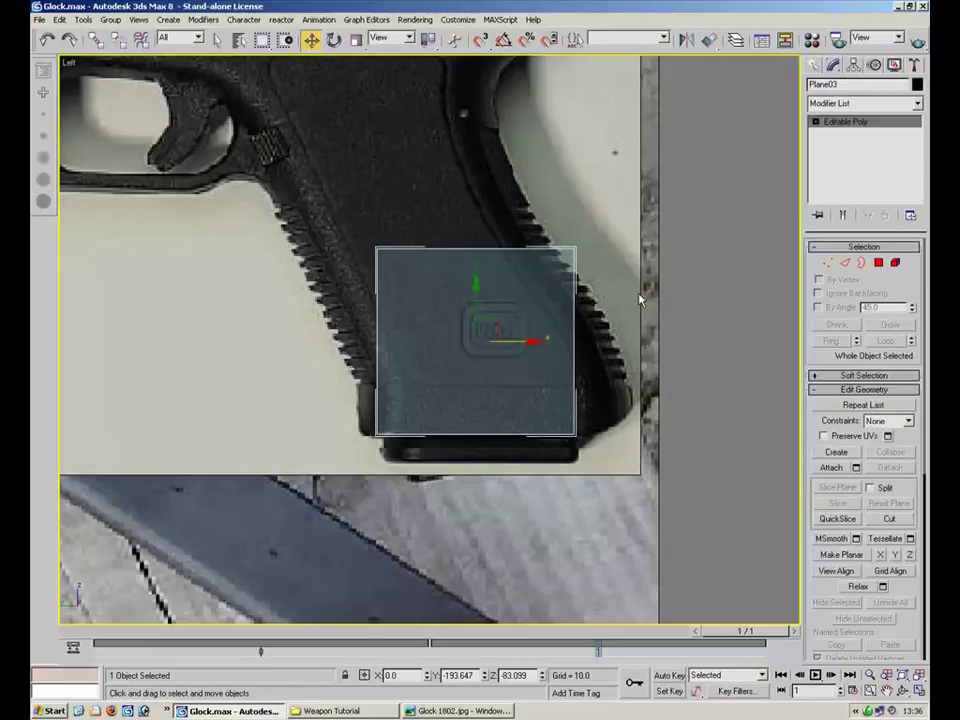
# Shift the plane's two lower vertices sideways to match the bottom corners of the grip
pyautogui.press('1')
pyautogui.moveTo(515, 392); pyautogui.dragTo(600, 431)
pyautogui.click(377, 434)
pyautogui.moveTo(405, 434); pyautogui.dragTo(420, 434)
# Lower the plane's upper vertices and align them above the lower ones as a narrow strip along the grip's base, and switch to edge editing
pyautogui.moveTo(430, 215); pyautogui.dragTo(365, 270)
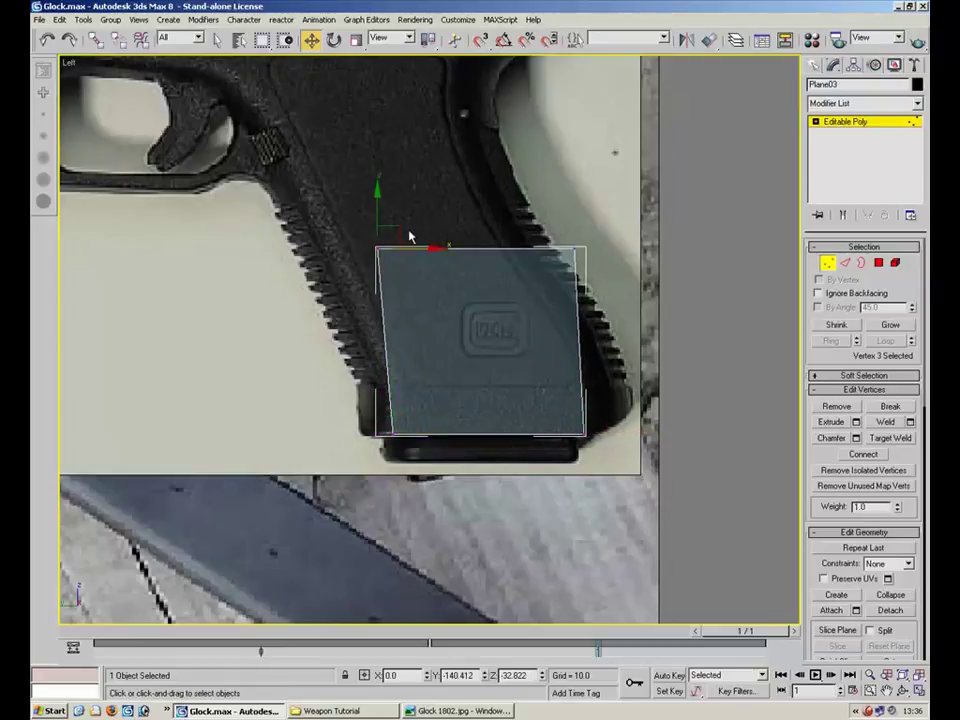
pyautogui.moveTo(630, 245); pyautogui.dragTo(297, 320)
pyautogui.moveTo(477, 226); pyautogui.dragTo(478, 346)
pyautogui.moveTo(601, 362); pyautogui.dragTo(551, 407)
pyautogui.moveTo(611, 386); pyautogui.dragTo(623, 387)
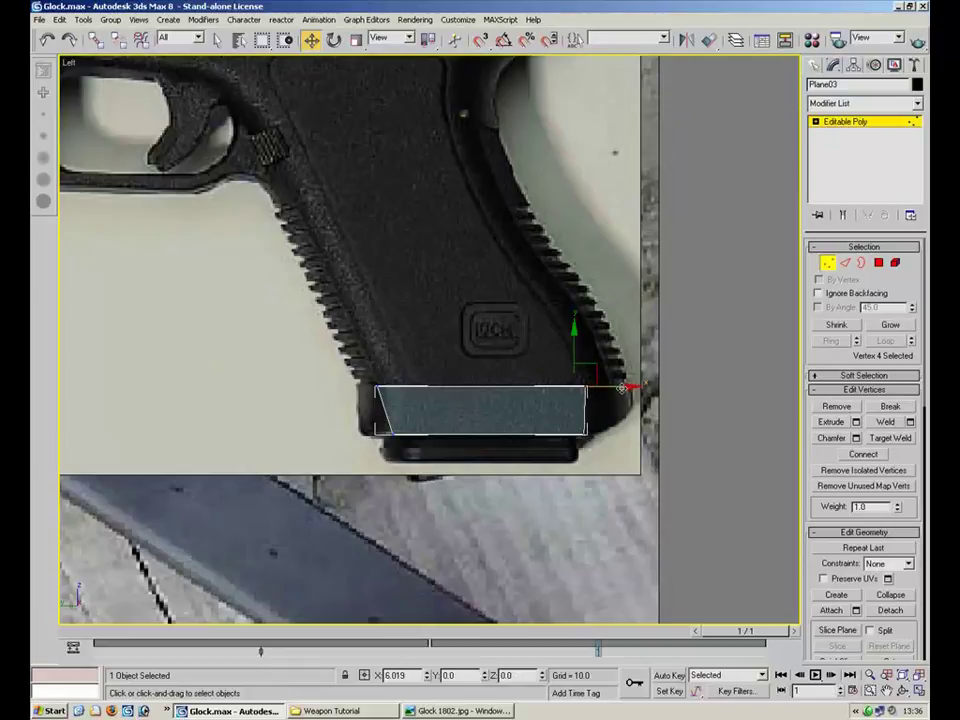
pyautogui.moveTo(352, 366); pyautogui.dragTo(433, 384)
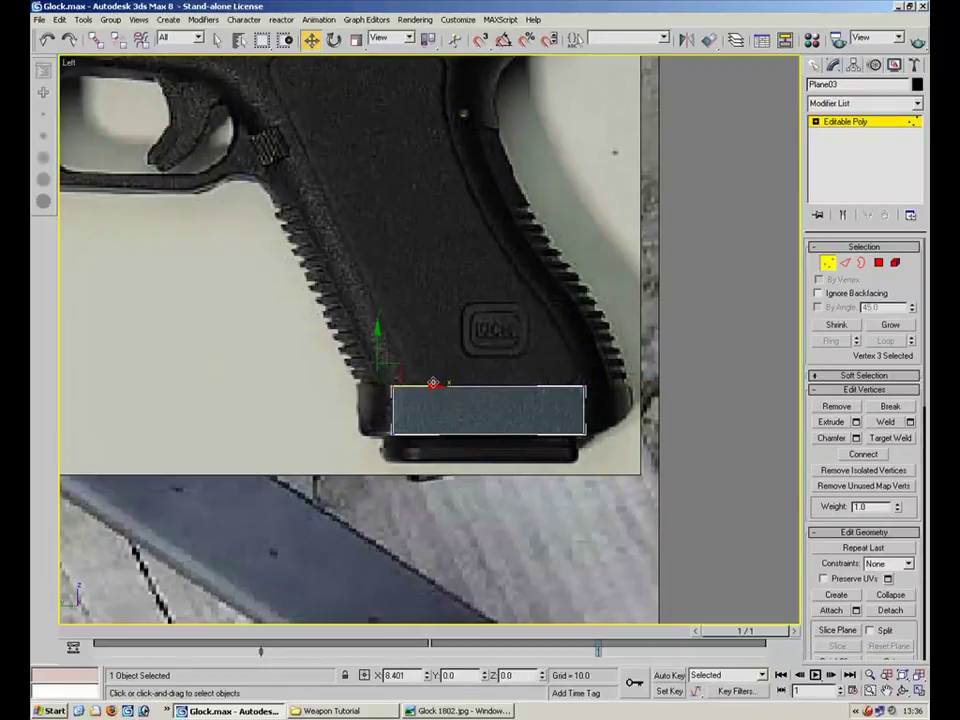
pyautogui.moveTo(506, 320); pyautogui.dragTo(491, 395, button='middle')
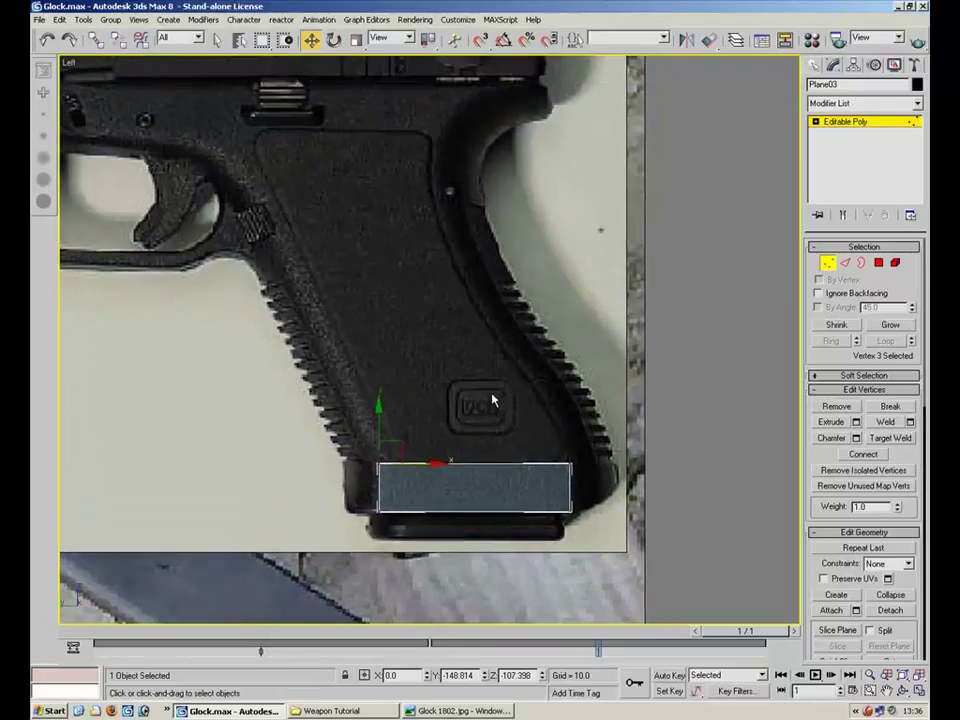
pyautogui.press('2')
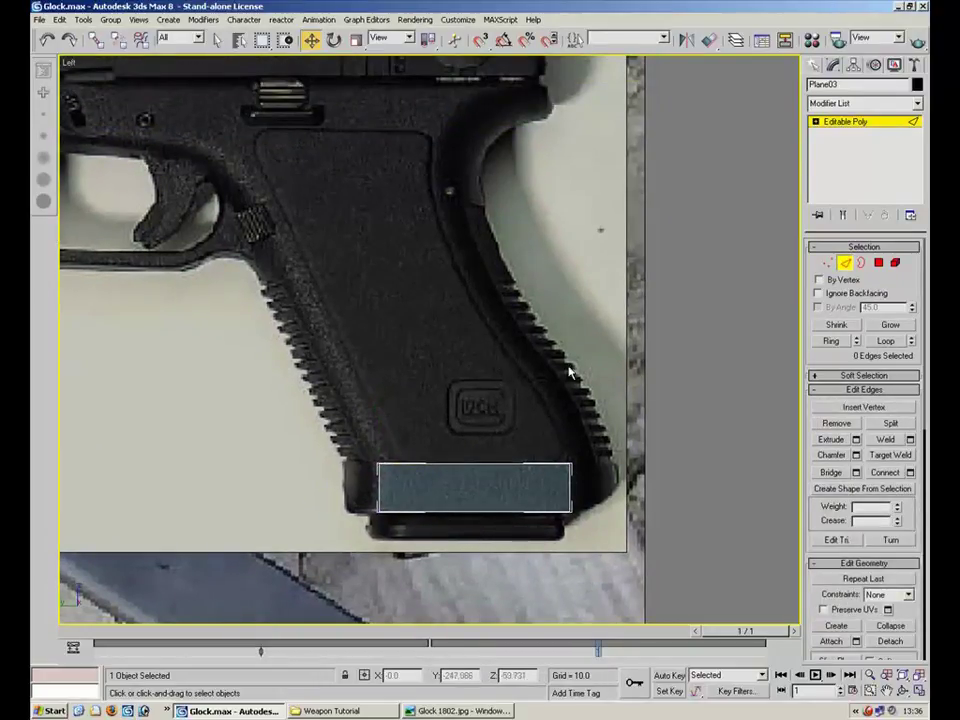
# Try to extend the strip's top edge upward into a second polygon over the grip, and undo it
pyautogui.click(858, 407)
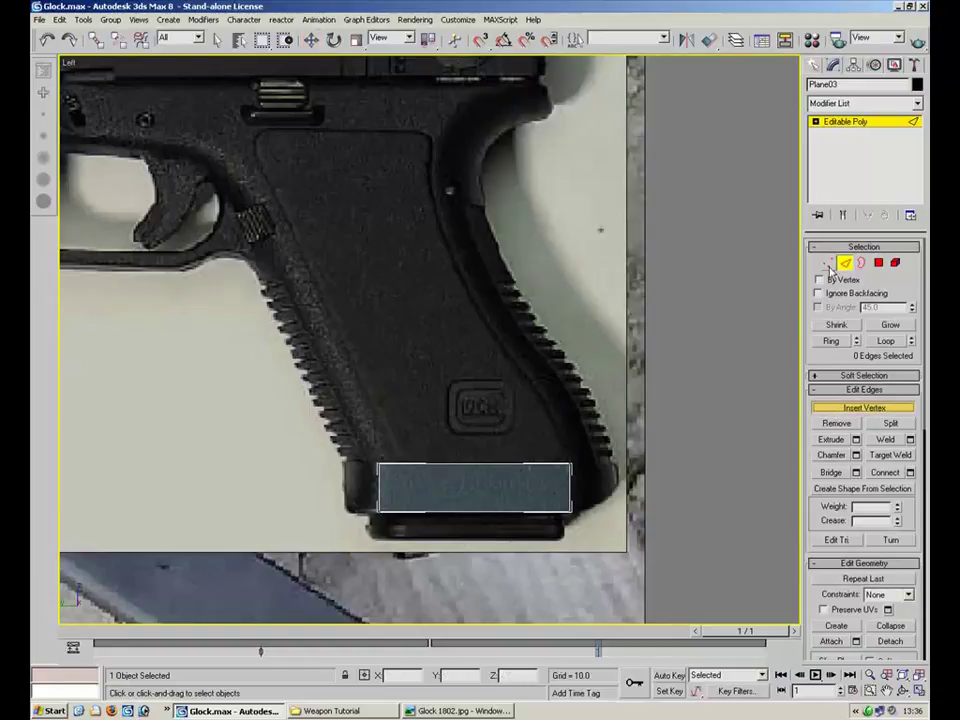
pyautogui.click(863, 406)
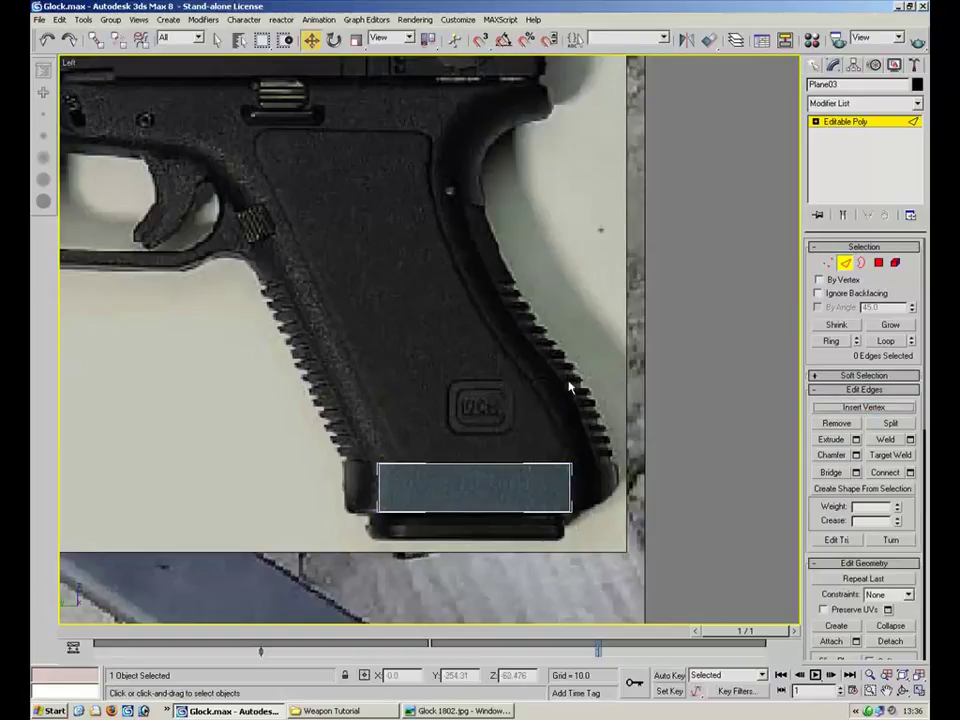
pyautogui.click(461, 463)
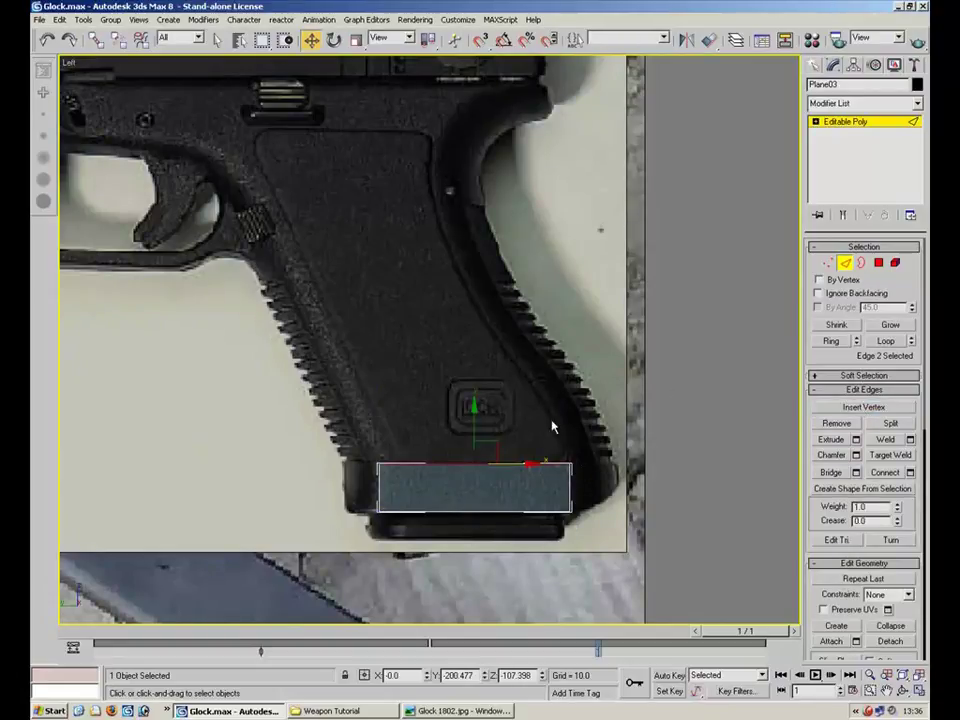
pyautogui.moveTo(474, 415); pyautogui.dragTo(483, 193)
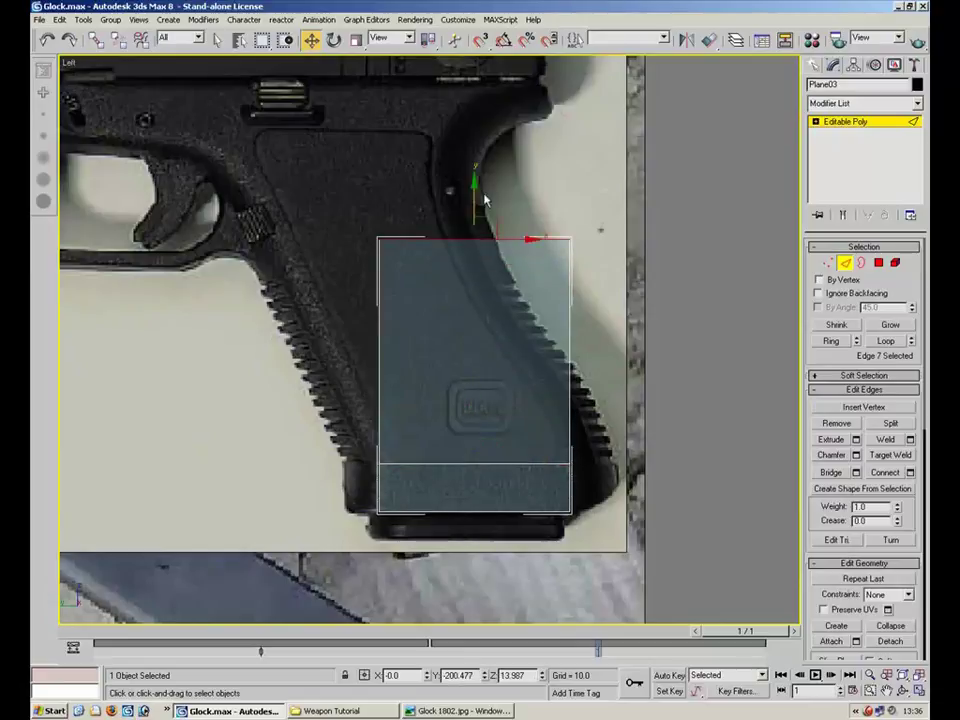
pyautogui.hotkey('ctrl', 'z')
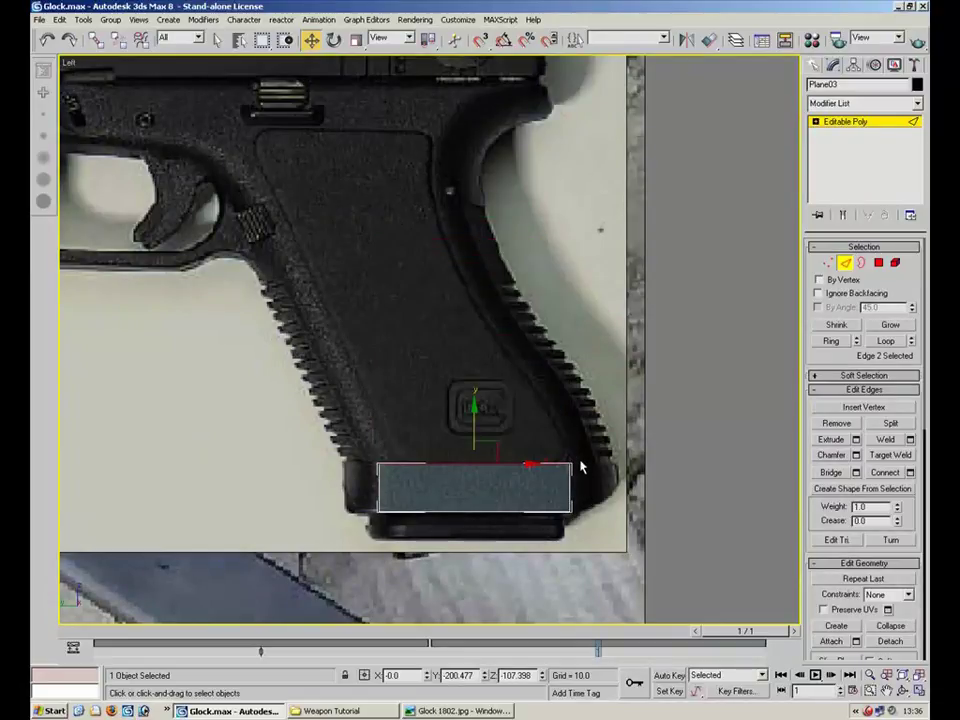
# Insert four vertices spaced along the strip's top edge with Insert Vertex
pyautogui.click(859, 409)
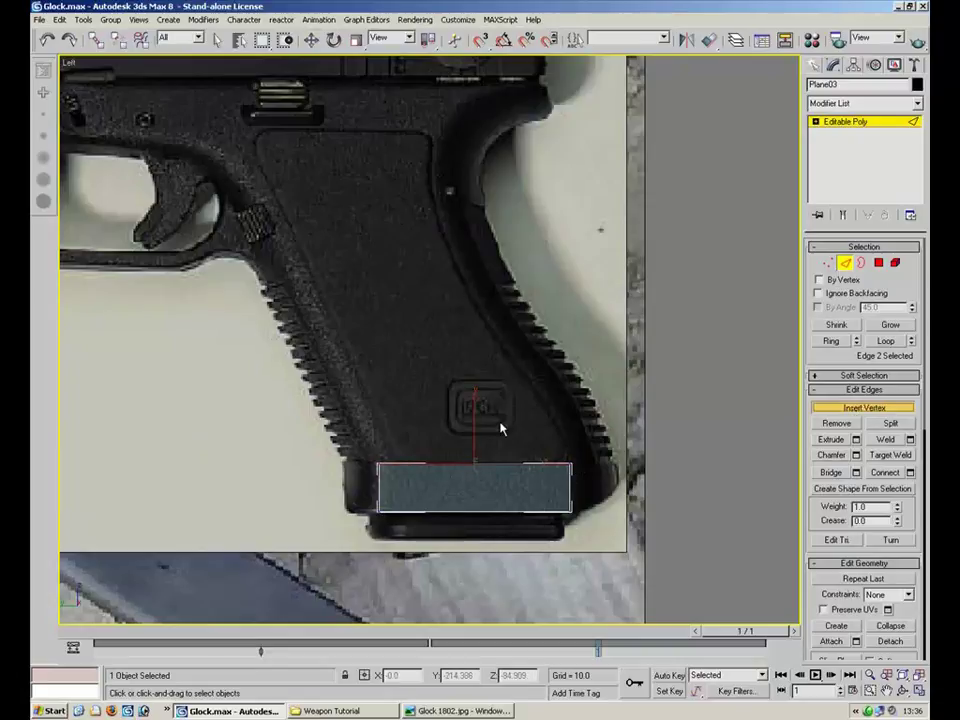
pyautogui.scroll(5, 500, 430)
pyautogui.click(440, 453)
pyautogui.click(441, 453)
pyautogui.click(558, 451)
pyautogui.click(638, 451)
# Move the four inserted vertices upward into an arched outline around the logo on the grip
pyautogui.press('1')
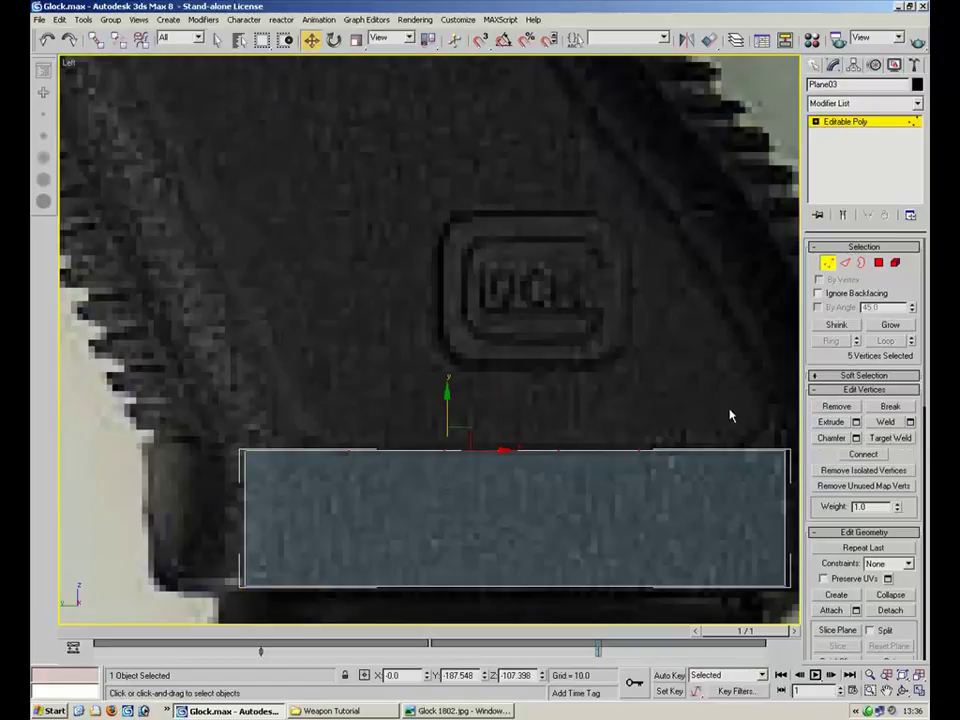
pyautogui.moveTo(611, 407); pyautogui.dragTo(420, 507)
pyautogui.moveTo(499, 385); pyautogui.dragTo(498, 212)
pyautogui.moveTo(418, 419); pyautogui.dragTo(271, 233)
pyautogui.moveTo(476, 230); pyautogui.dragTo(389, 148)
pyautogui.moveTo(590, 240); pyautogui.dragTo(536, 133)
pyautogui.moveTo(729, 412); pyautogui.dragTo(615, 490)
pyautogui.moveTo(671, 429); pyautogui.dragTo(679, 205)
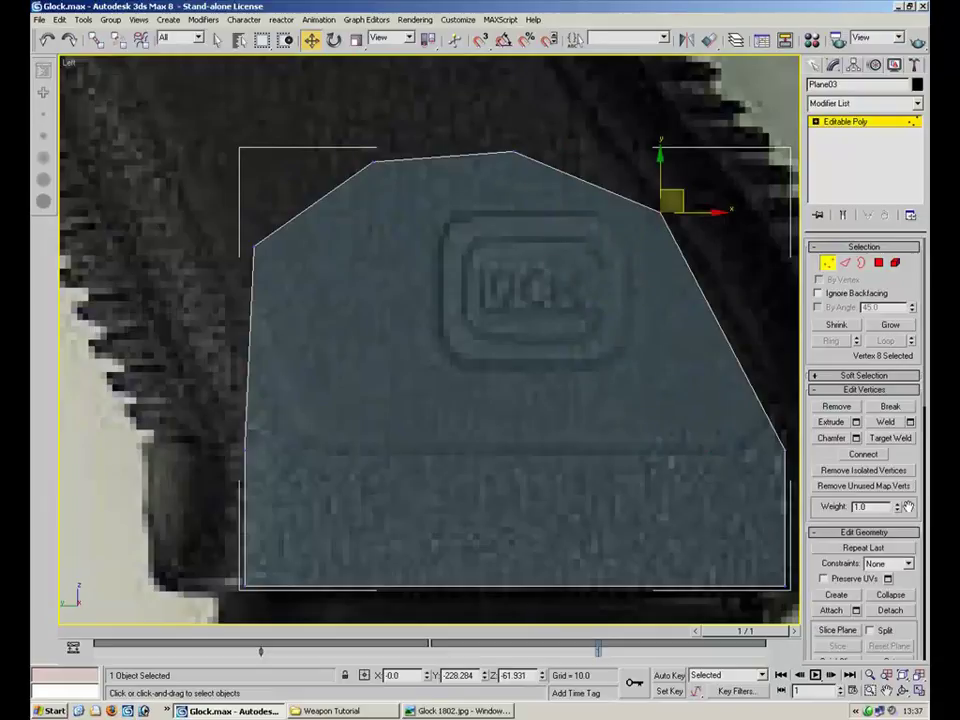
# Examine the arched polygon's hidden triangulation at edge level using Turn and Edit Triangulation
pyautogui.moveTo(908, 470); pyautogui.dragTo(905, 325)
pyautogui.scroll(5, 906, 325)
pyautogui.click(846, 263)
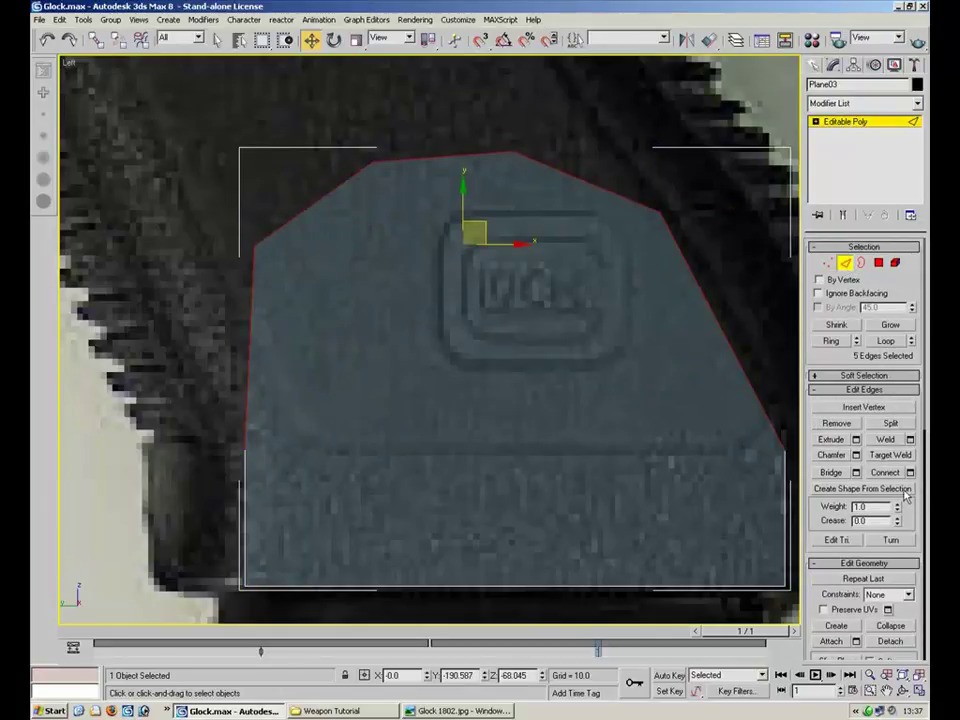
pyautogui.click(889, 540)
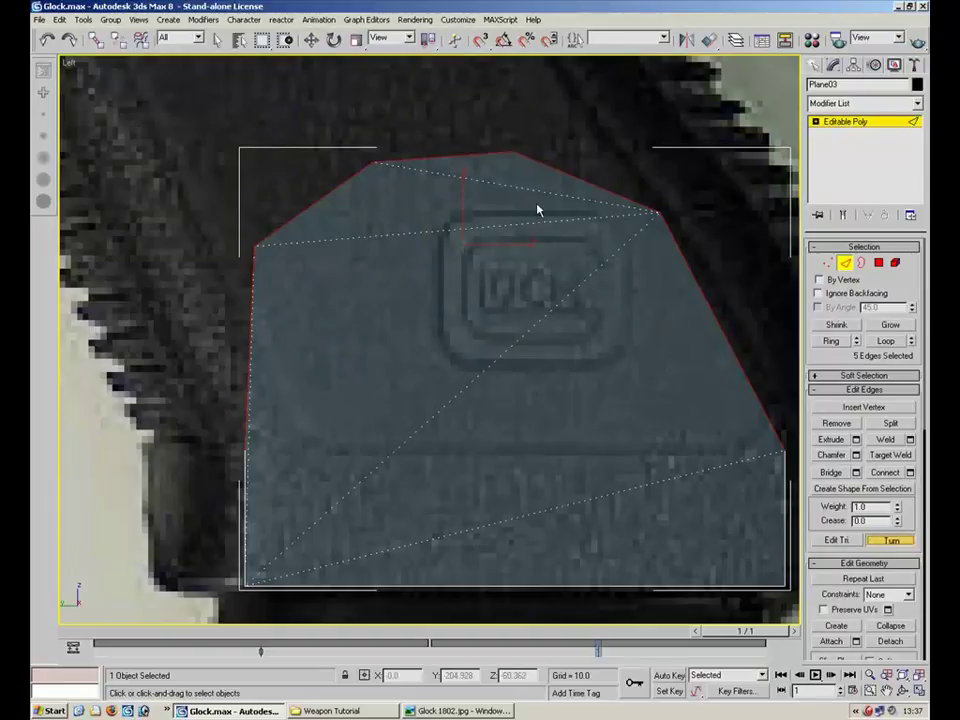
pyautogui.click(889, 541)
pyautogui.click(838, 540)
pyautogui.click(838, 540)
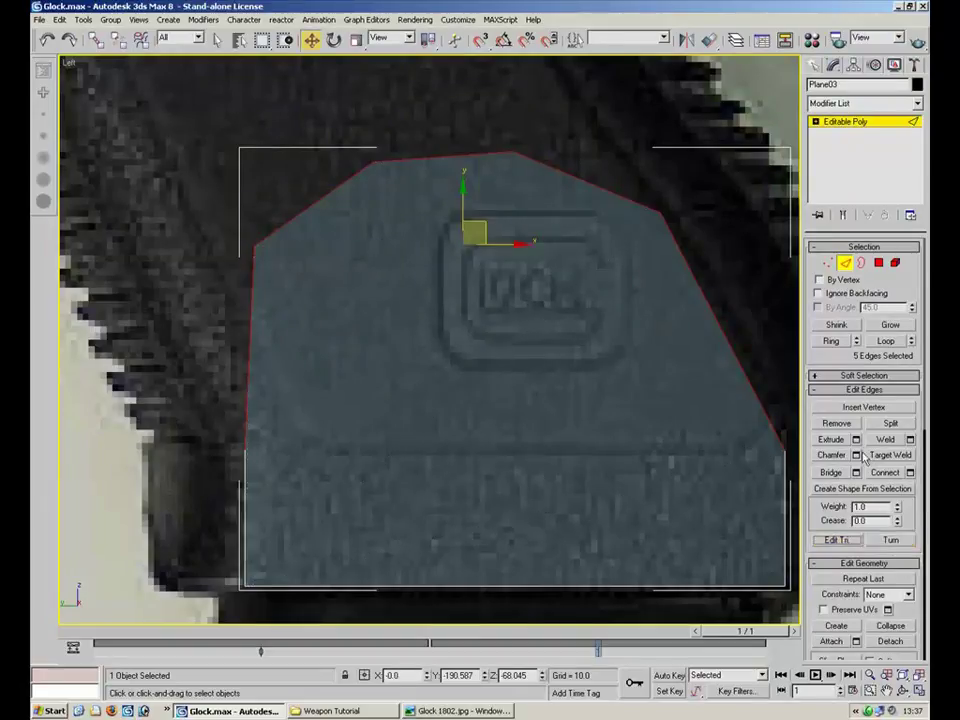
# Move the front vertices of the grip polygon up along the grip's front edge, with the top one beside the magazine release
pyautogui.press('1')
pyautogui.scroll(-5, 420, 370)
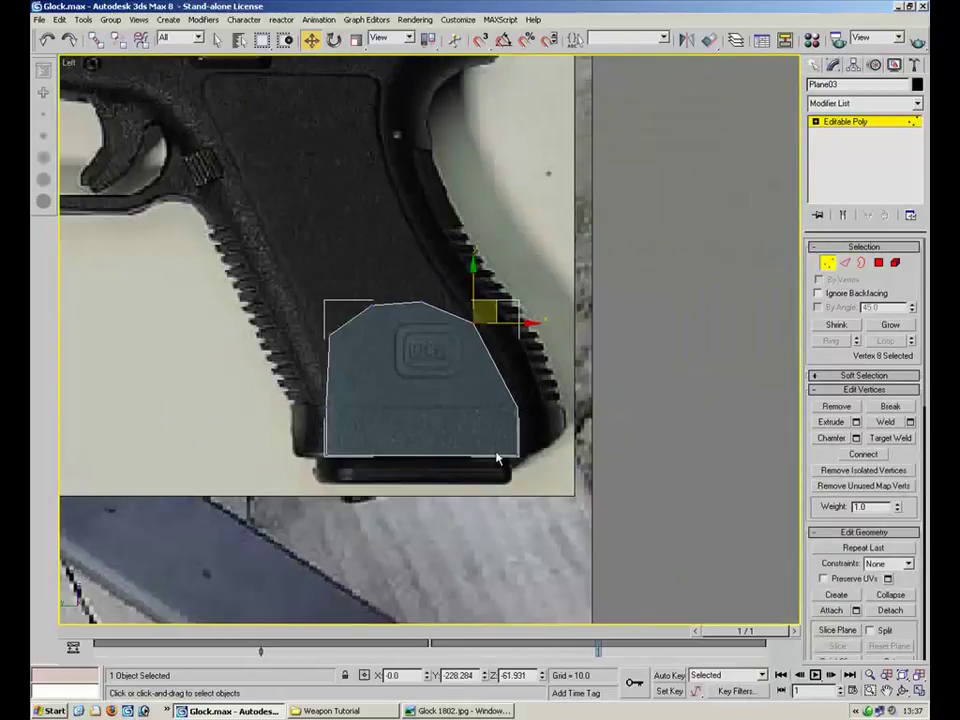
pyautogui.scroll(2, 460, 370)
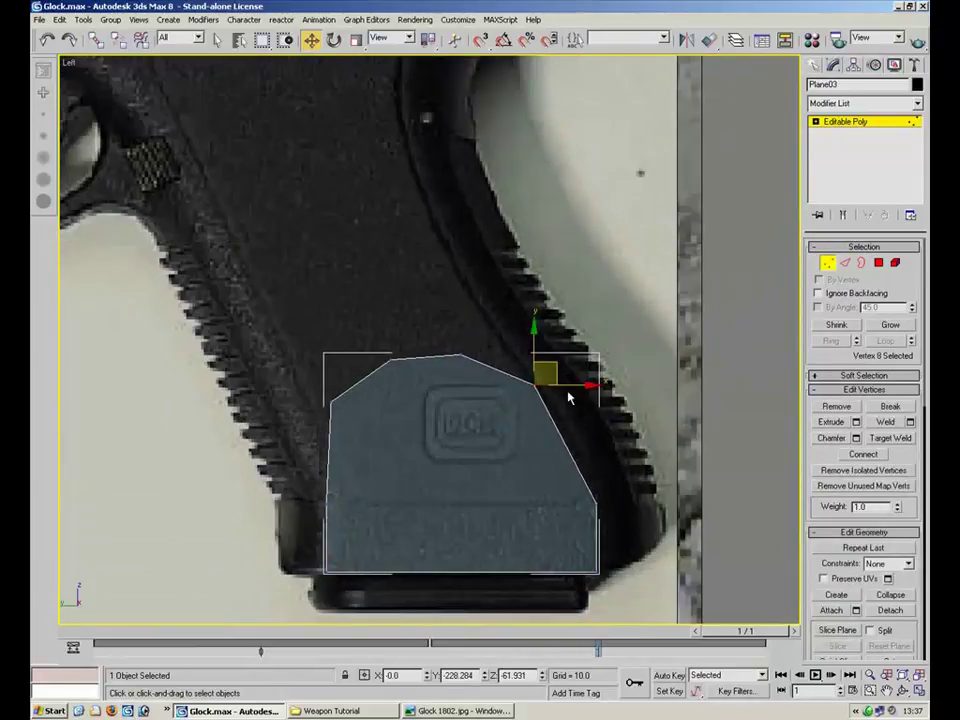
pyautogui.click(341, 391)
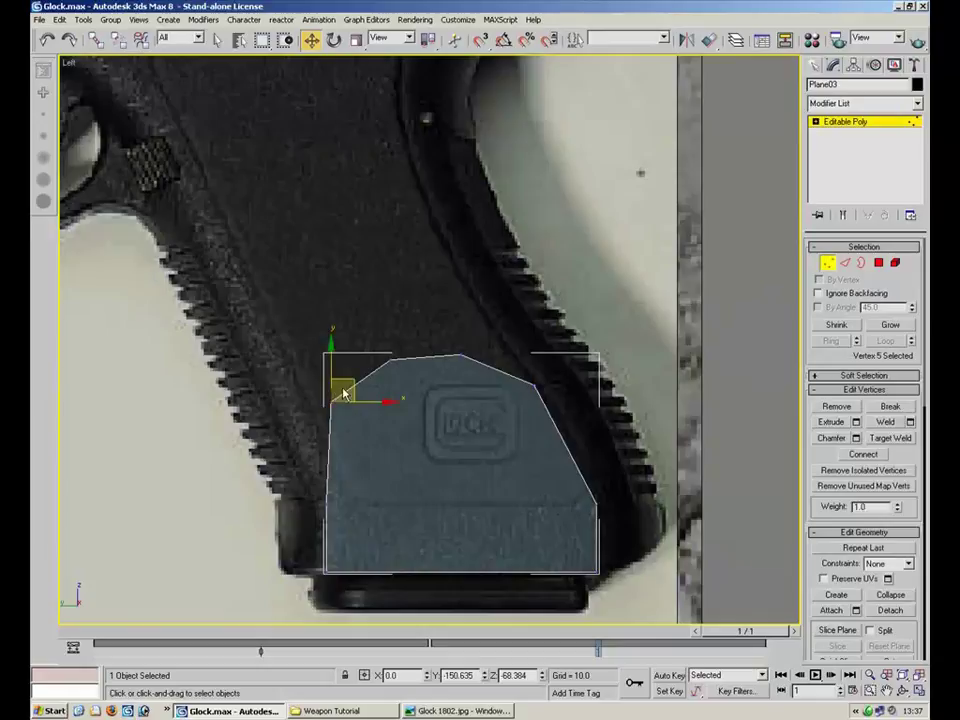
pyautogui.moveTo(351, 381); pyautogui.dragTo(273, 324)
pyautogui.click(392, 356)
pyautogui.moveTo(357, 321); pyautogui.dragTo(476, 446, button='middle')
pyautogui.moveTo(528, 480); pyautogui.dragTo(324, 289)
pyautogui.click(372, 483)
pyautogui.moveTo(468, 471); pyautogui.dragTo(463, 368, button='middle')
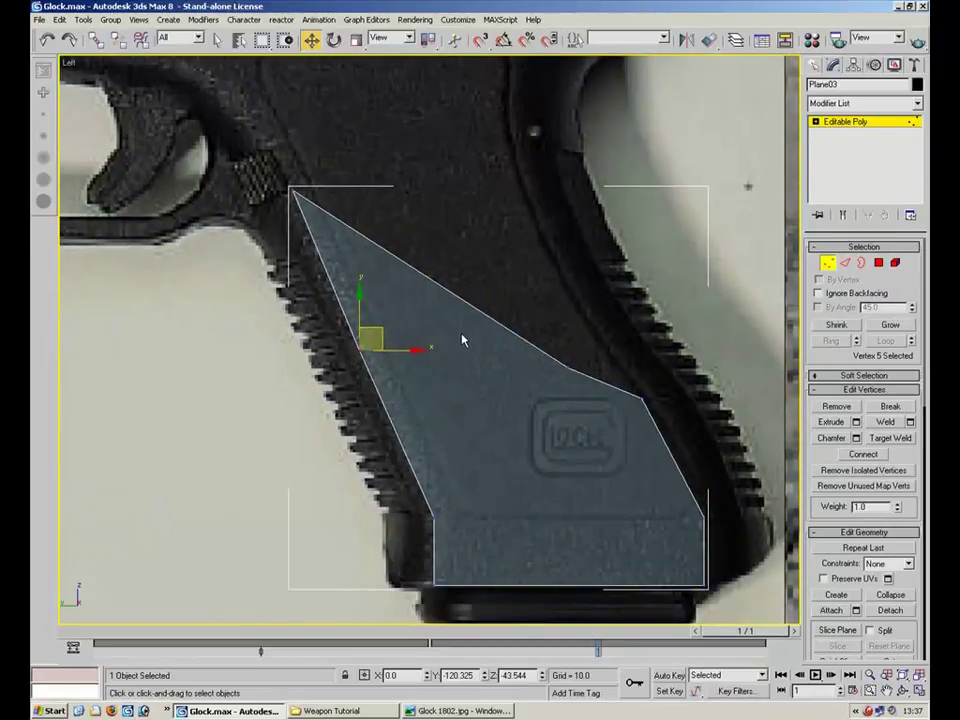
pyautogui.click(313, 402)
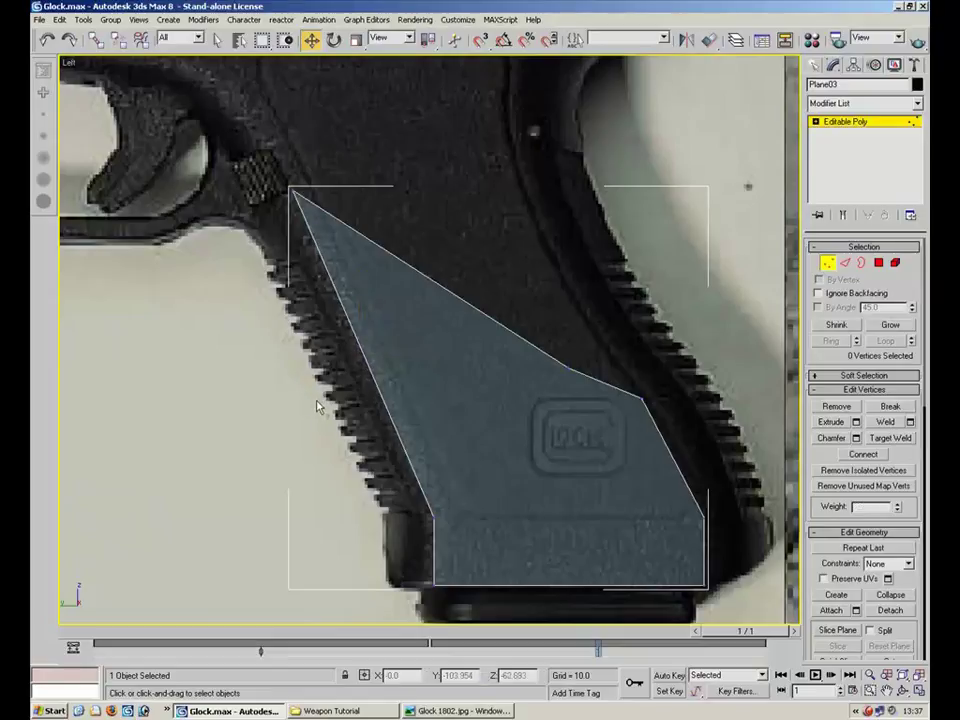
# Move the two rear vertices outward so the polygon follows the lower curve of the grip's back edge
pyautogui.moveTo(683, 377); pyautogui.dragTo(617, 436)
pyautogui.moveTo(709, 437)
pyautogui.mouseDown()
pyautogui.moveTo(668, 378)
pyautogui.moveTo(700, 415)
pyautogui.mouseUp()
pyautogui.moveTo(626, 342); pyautogui.dragTo(551, 377)
pyautogui.moveTo(592, 345); pyautogui.dragTo(669, 368)
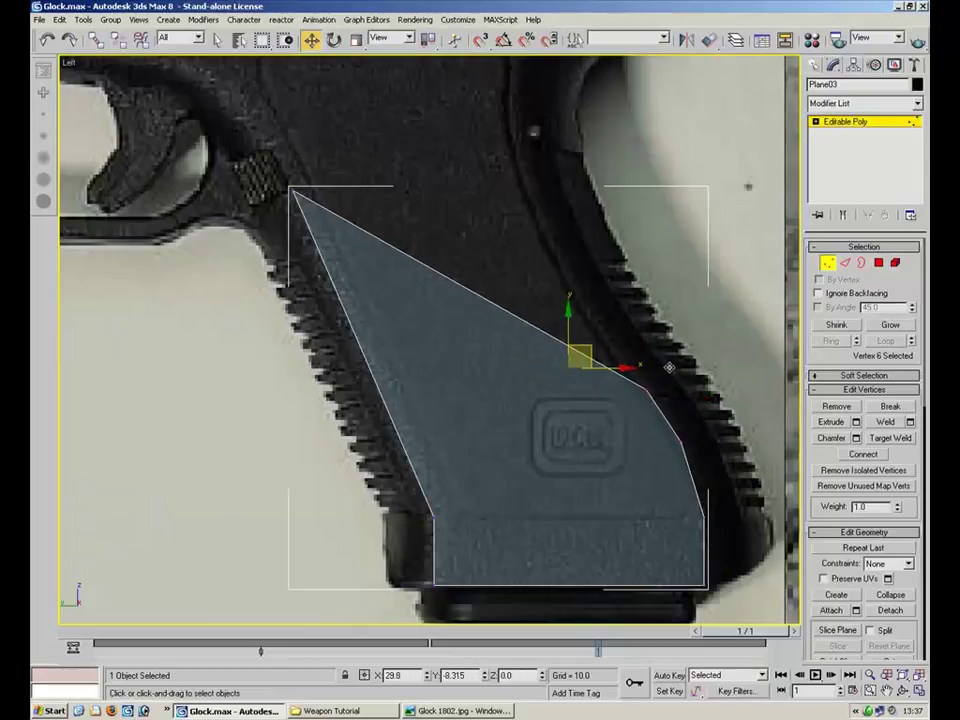
pyautogui.moveTo(604, 316); pyautogui.dragTo(613, 424, button='middle')
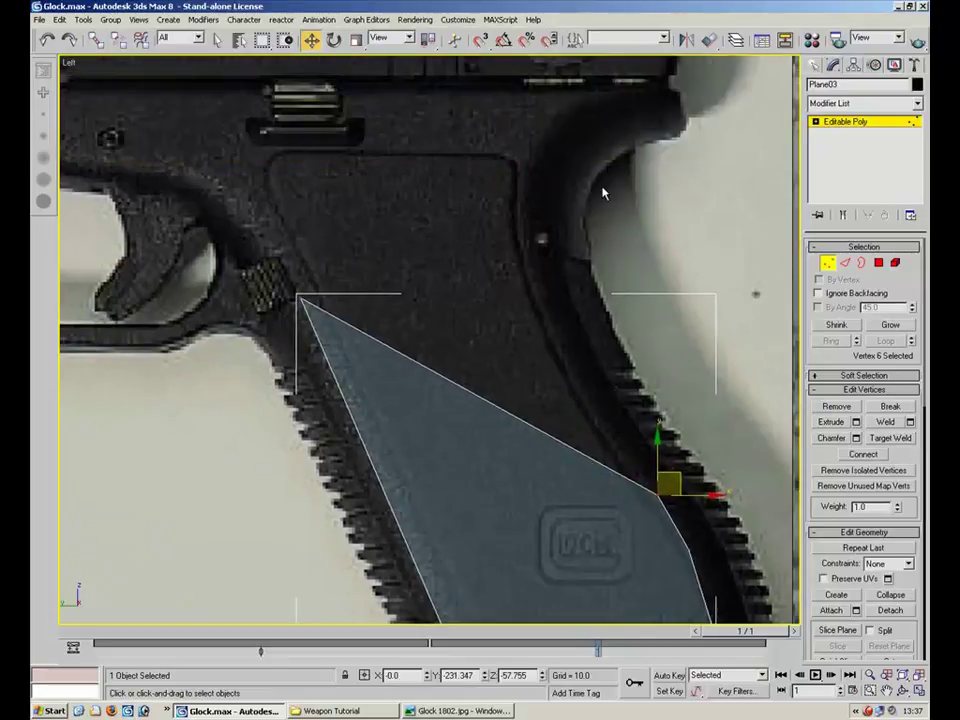
# Insert more vertices along the polygon's long sloping top edge with Insert Vertex
pyautogui.press('2')
pyautogui.click(860, 409)
pyautogui.click(403, 354)
pyautogui.press('1')
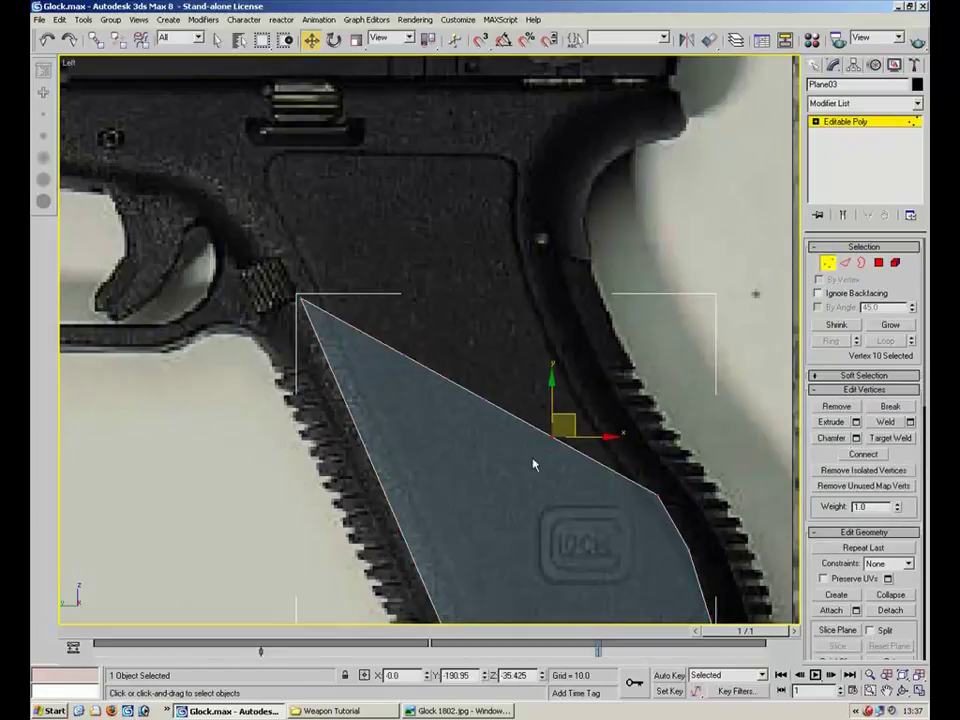
# Move the vertices from the sloping edge up along the grip's rear groove, ending near the upper corner of the grip panel
pyautogui.moveTo(580, 425); pyautogui.dragTo(621, 398)
pyautogui.moveTo(514, 380); pyautogui.dragTo(444, 418)
pyautogui.moveTo(508, 379); pyautogui.dragTo(557, 254)
pyautogui.moveTo(430, 328); pyautogui.dragTo(545, 174)
pyautogui.moveTo(422, 261); pyautogui.dragTo(432, 230, button='middle')
pyautogui.scroll(-5, 432, 230)
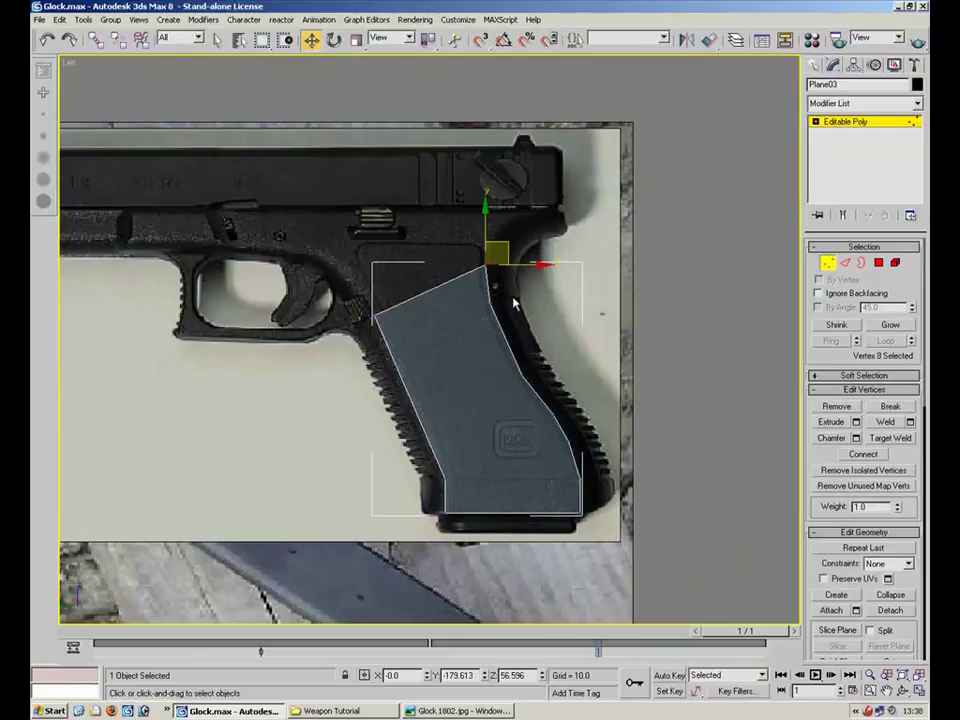
pyautogui.click(518, 296)
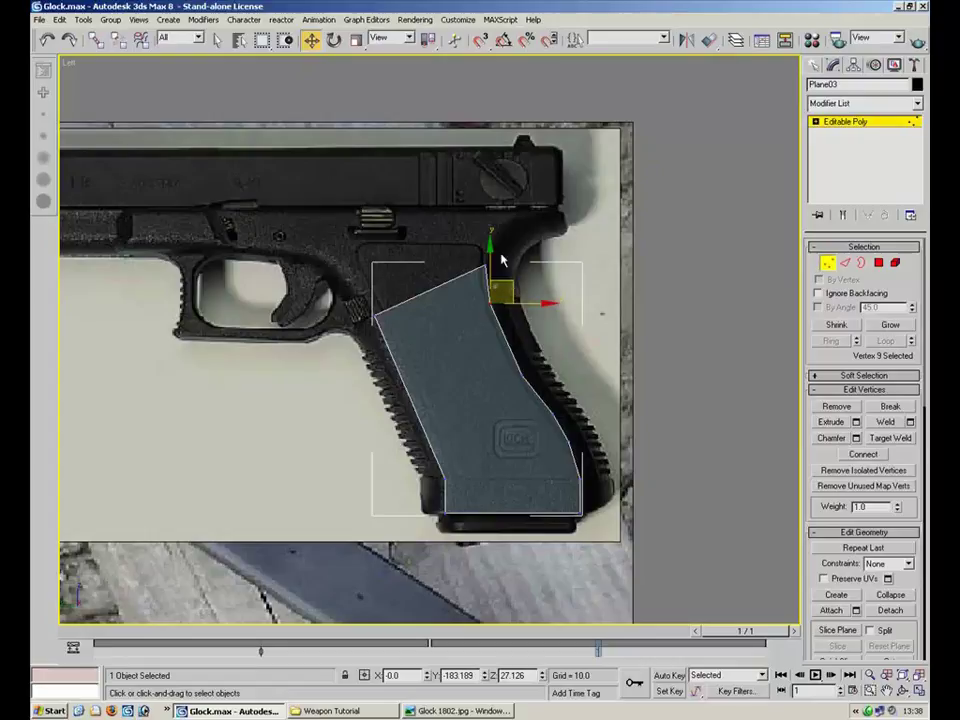
pyautogui.scroll(-3, 510, 284)
pyautogui.moveTo(573, 350); pyautogui.dragTo(615, 340, button='middle')
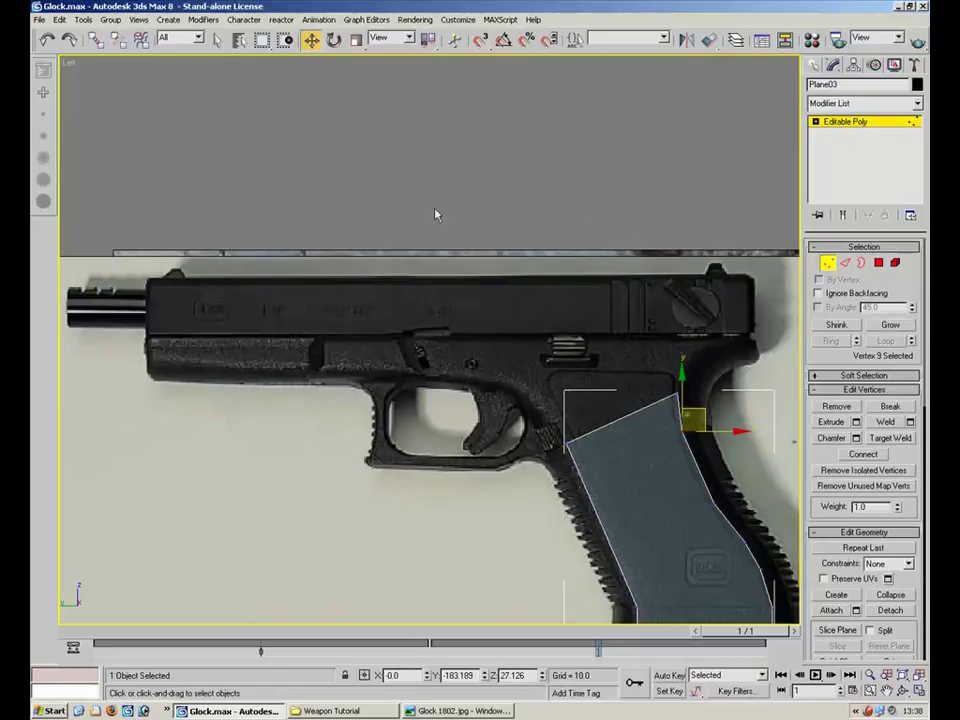
pyautogui.moveTo(558, 501); pyautogui.dragTo(458, 356, button='middle')
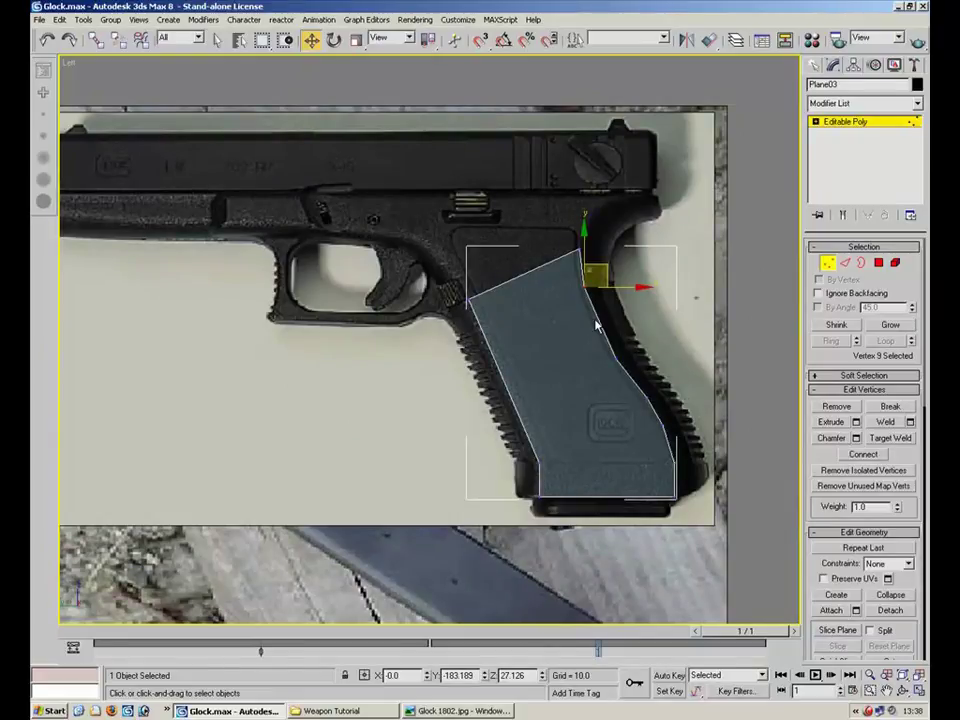
pyautogui.scroll(3, 568, 296)
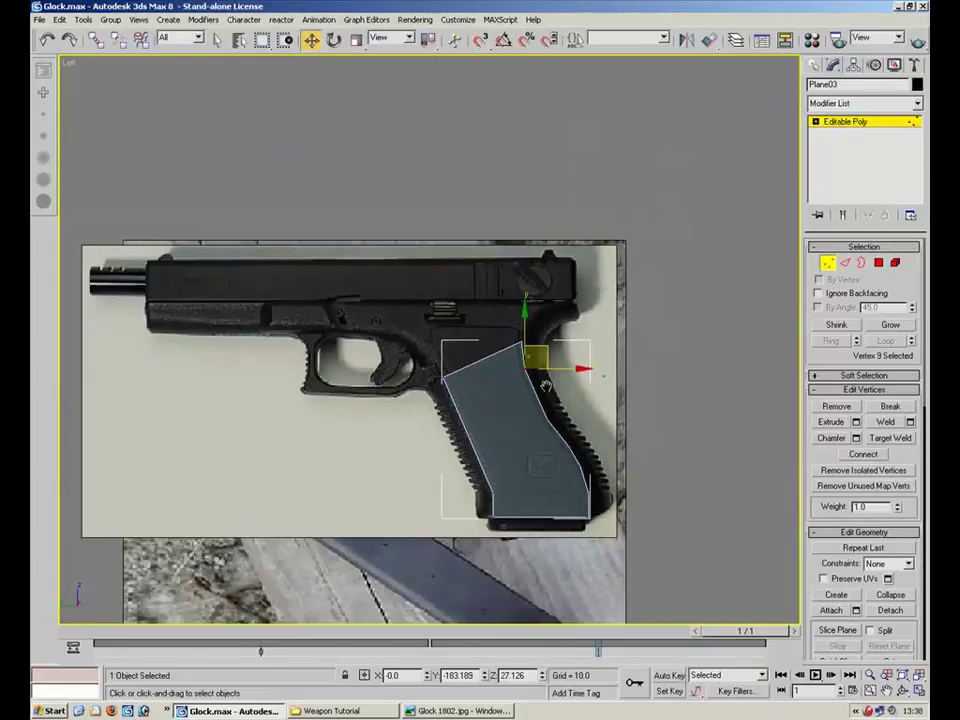
pyautogui.scroll(-4, 577, 411)
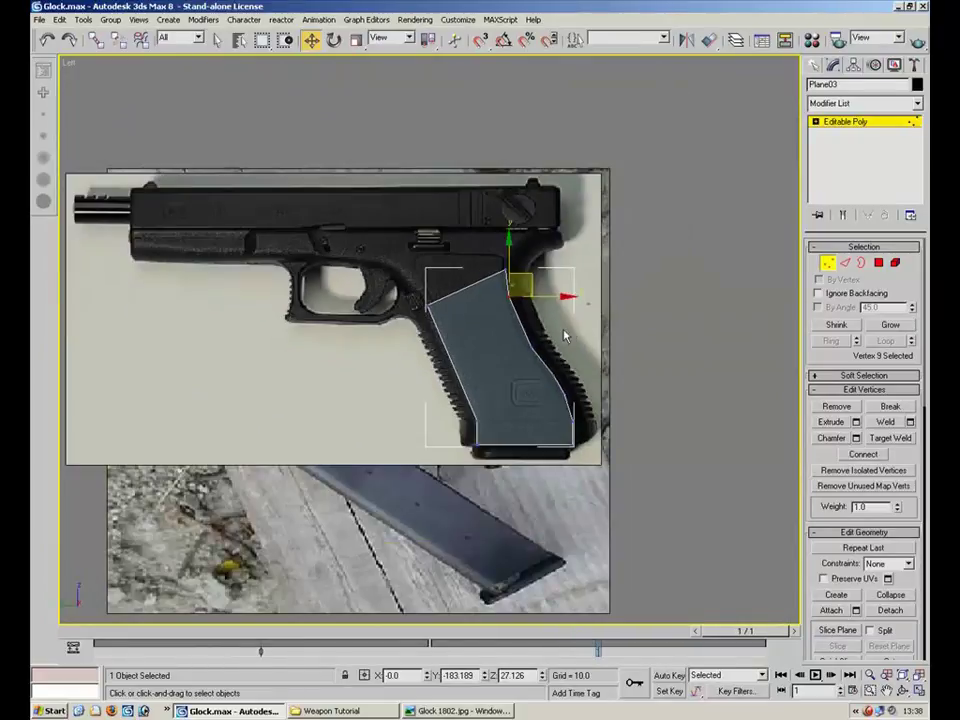
# Leave vertex editing, unfreeze all objects, and hide the Plane01 reference plane
pyautogui.click(828, 262)
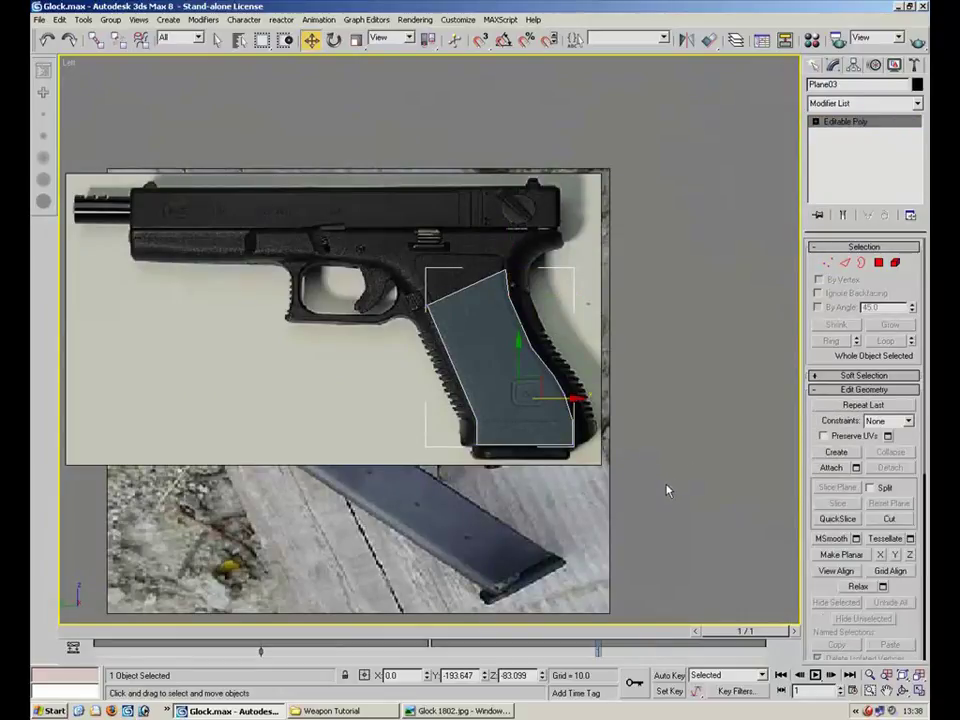
pyautogui.moveTo(681, 221); pyautogui.dragTo(424, 478)
pyautogui.click(729, 386)
pyautogui.rightClick(653, 274)
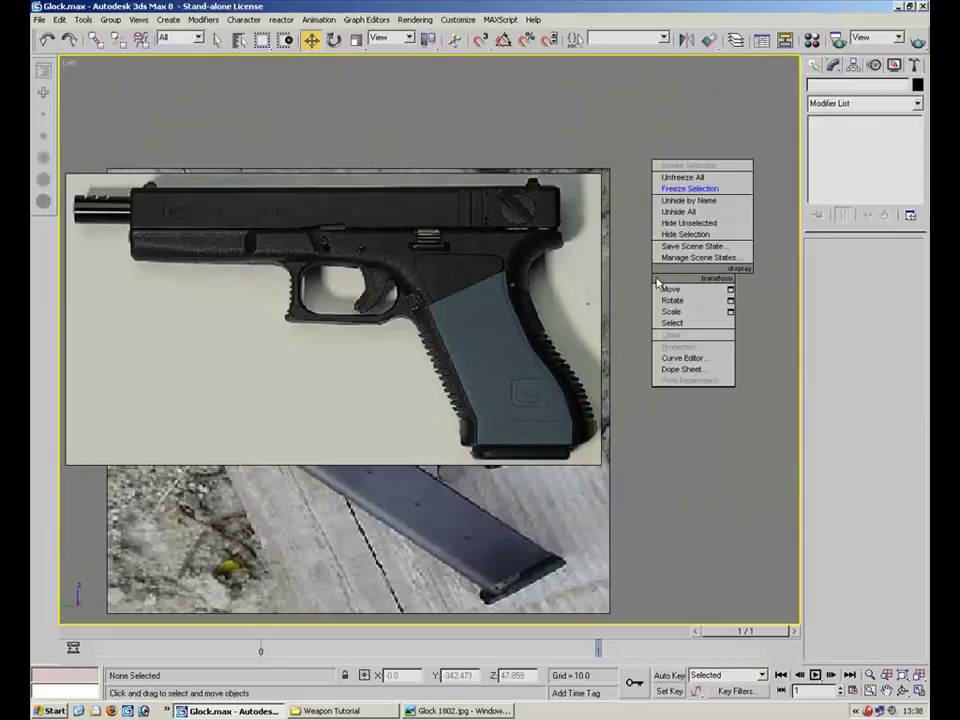
pyautogui.click(707, 212)
pyautogui.click(556, 214)
pyautogui.rightClick(556, 214)
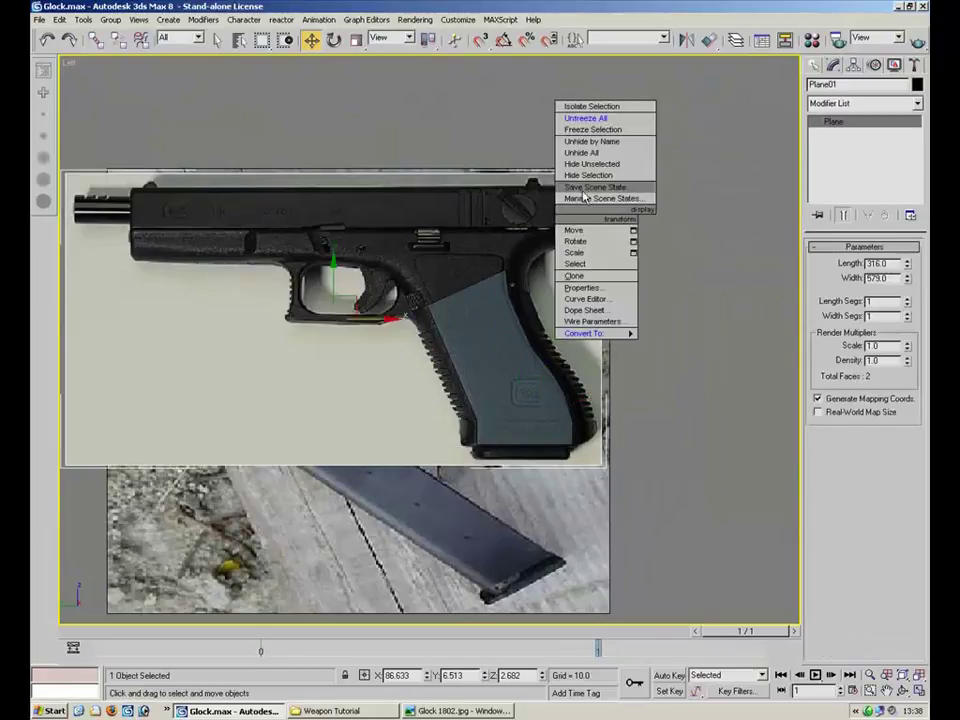
pyautogui.click(588, 176)
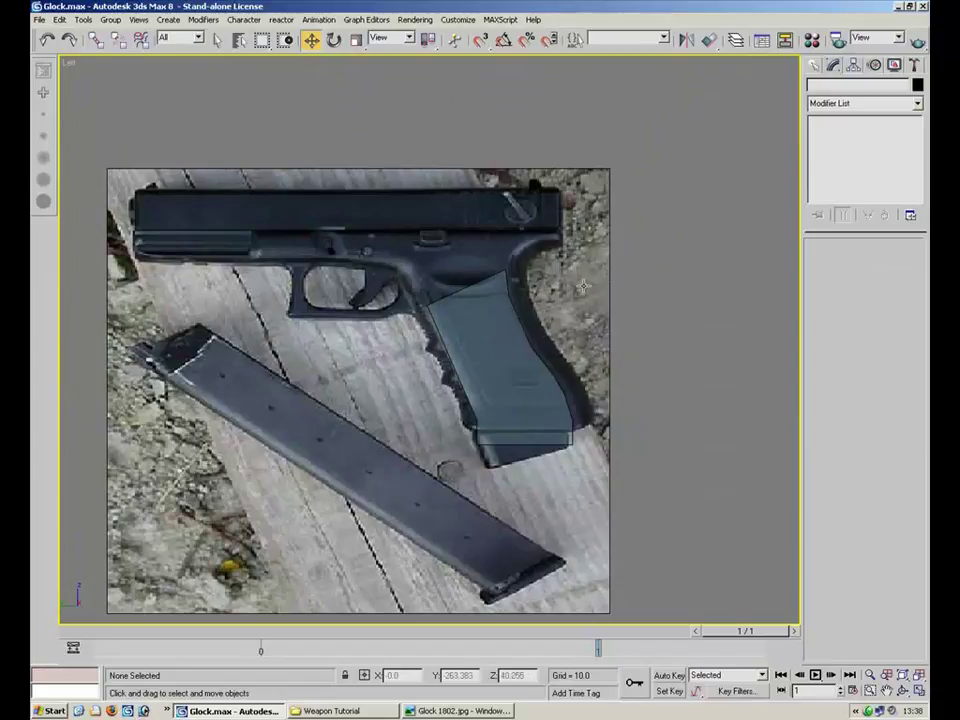
# Freeze the Plane02 reference plane that shows the pistol with its magazine
pyautogui.moveTo(577, 300); pyautogui.dragTo(575, 316, button='middle')
pyautogui.scroll(5, 575, 316)
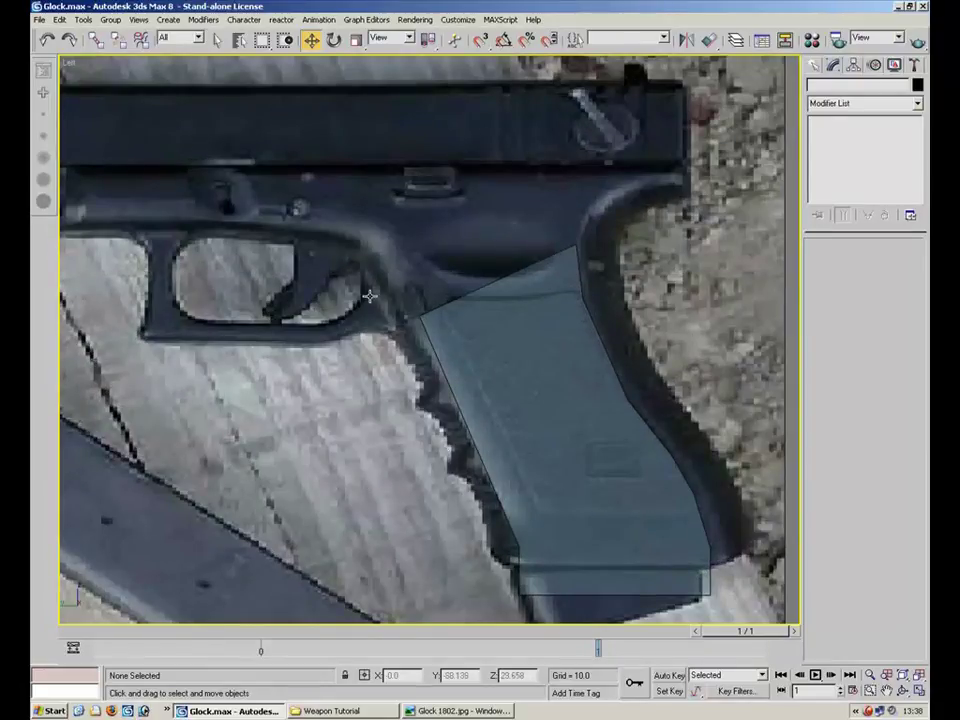
pyautogui.click(495, 186)
pyautogui.rightClick(657, 244)
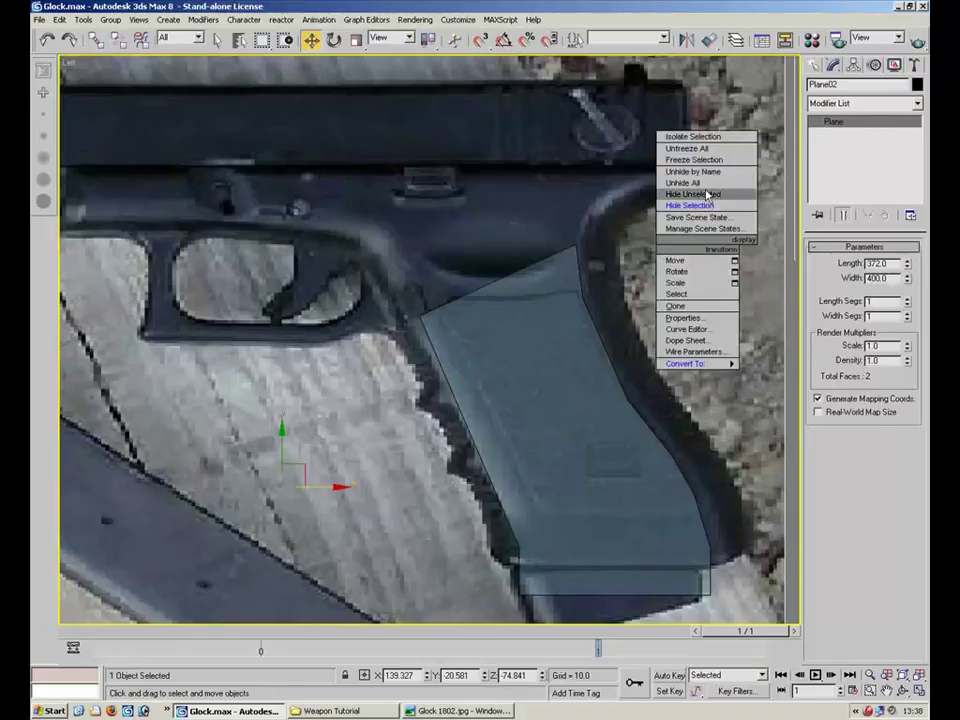
pyautogui.click(694, 159)
# Select the grip polygon Plane03 and insert five vertices along its slanted top edge with Insert Vertex
pyautogui.scroll(5, 598, 250)
pyautogui.click(595, 312)
pyautogui.moveTo(585, 306); pyautogui.dragTo(499, 324, button='middle')
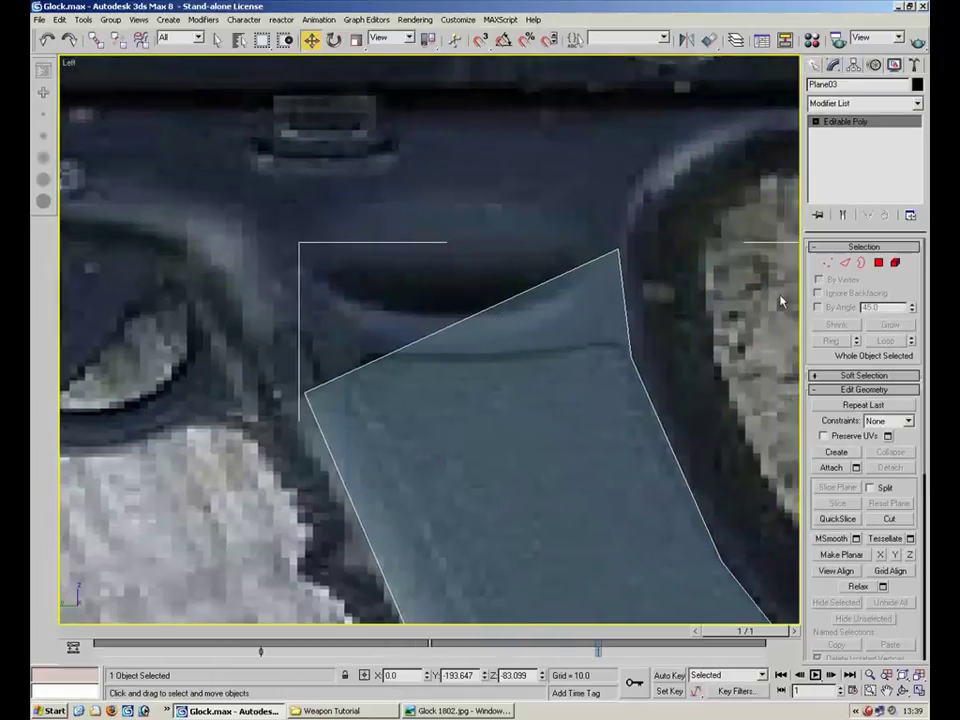
pyautogui.click(827, 263)
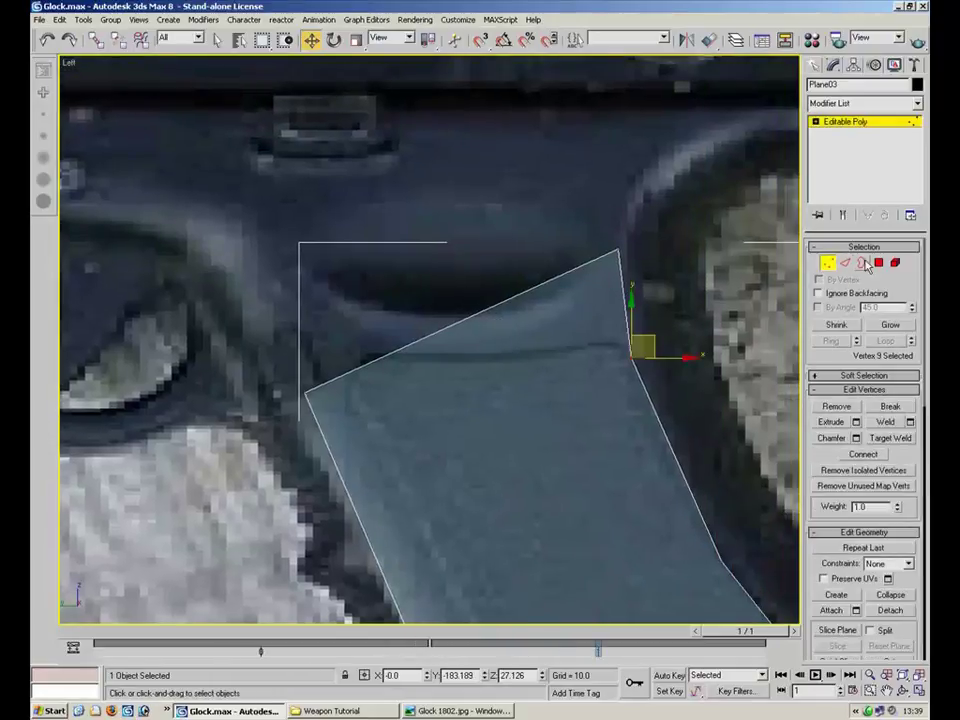
pyautogui.click(845, 262)
pyautogui.click(866, 408)
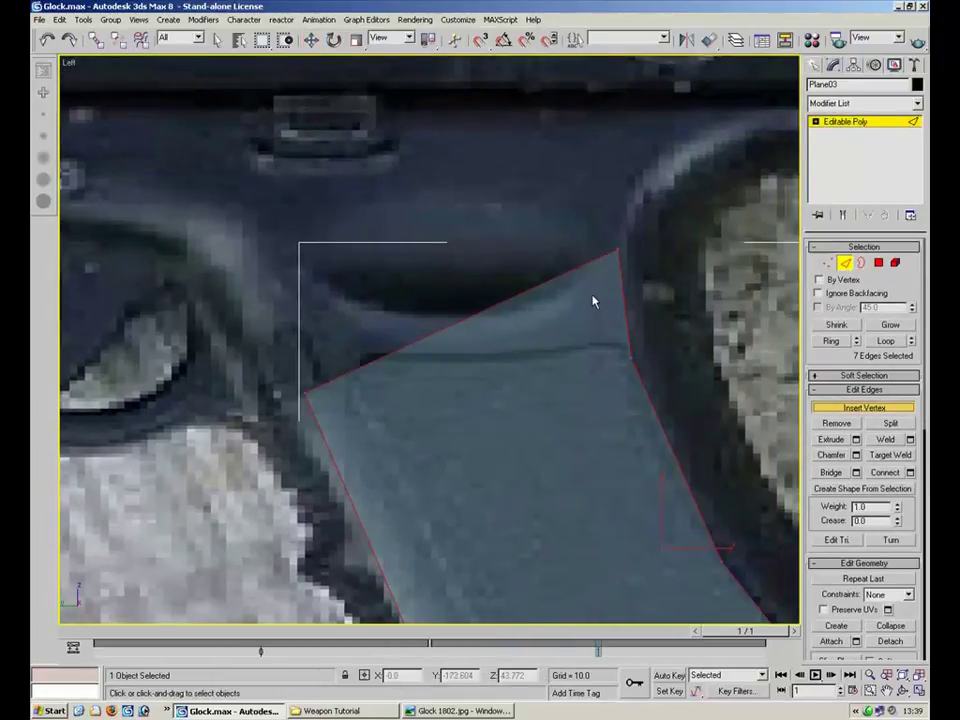
pyautogui.click(585, 266)
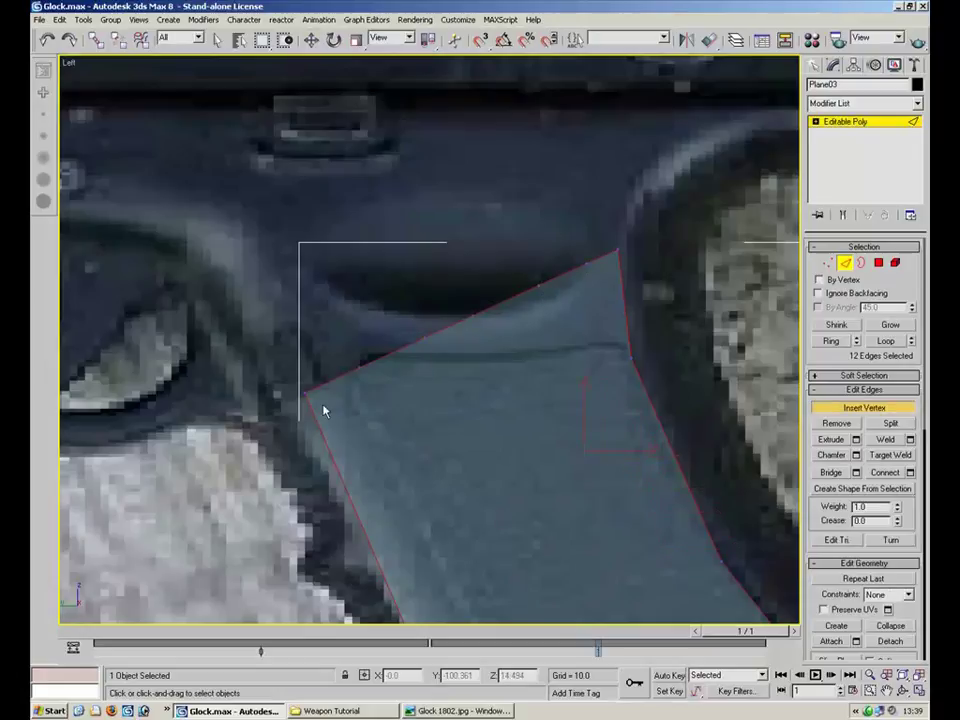
# Move the inserted vertices into a concave curve below the thumb recess, raising the foremost one to the recess's front end
pyautogui.press('1')
pyautogui.click(590, 263)
pyautogui.moveTo(601, 243); pyautogui.dragTo(557, 316)
pyautogui.click(532, 291)
pyautogui.click(476, 319)
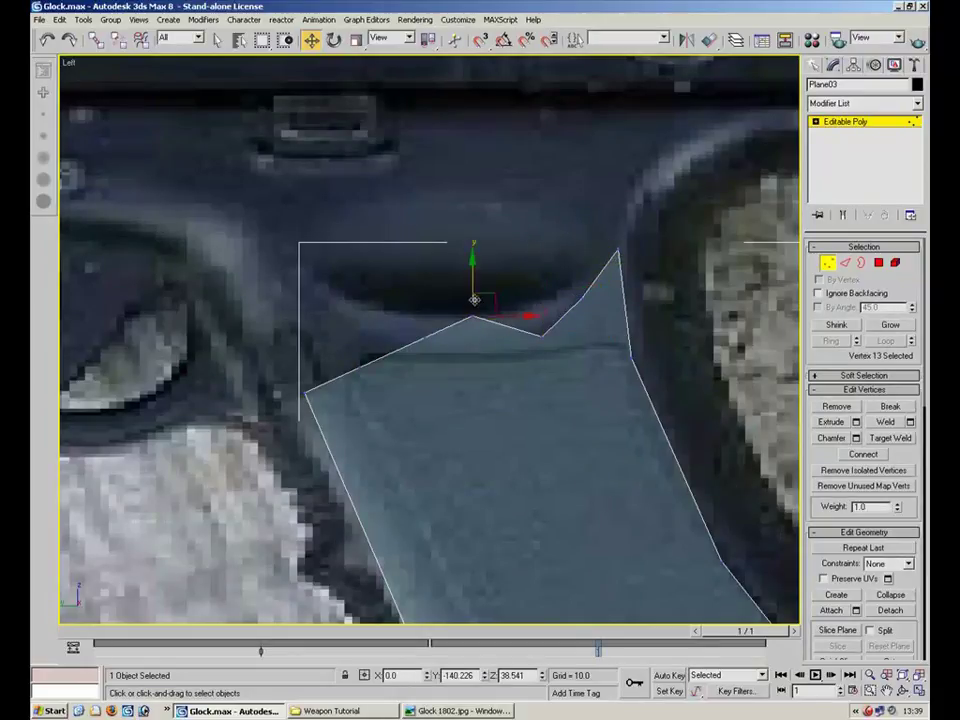
pyautogui.moveTo(492, 296); pyautogui.dragTo(497, 322)
pyautogui.click(428, 333)
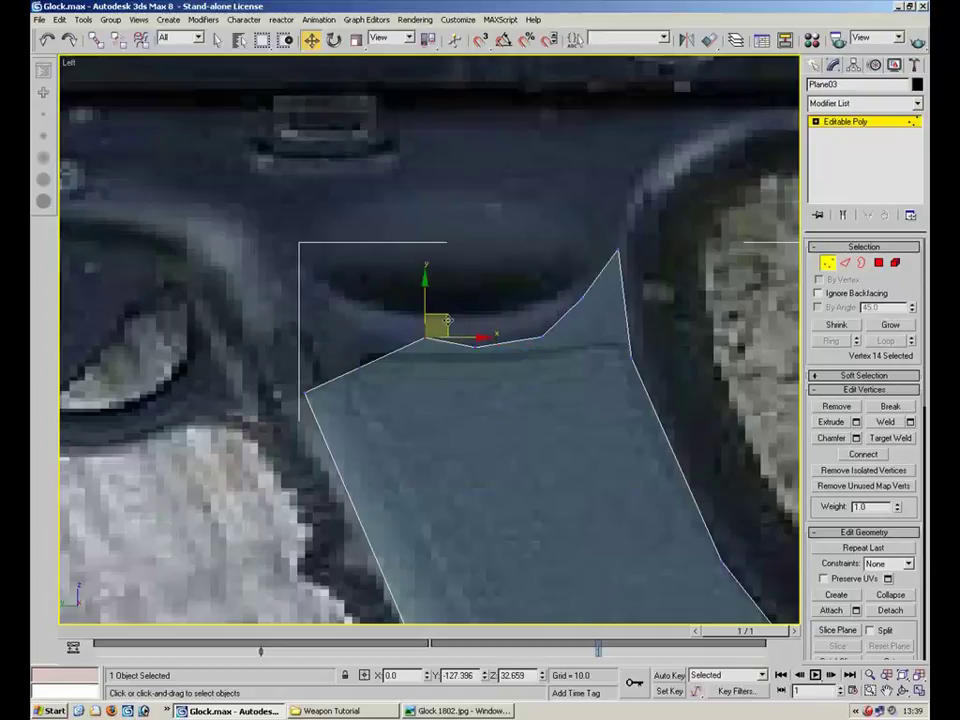
pyautogui.moveTo(430, 325); pyautogui.dragTo(412, 321)
pyautogui.moveTo(376, 357); pyautogui.dragTo(319, 264)
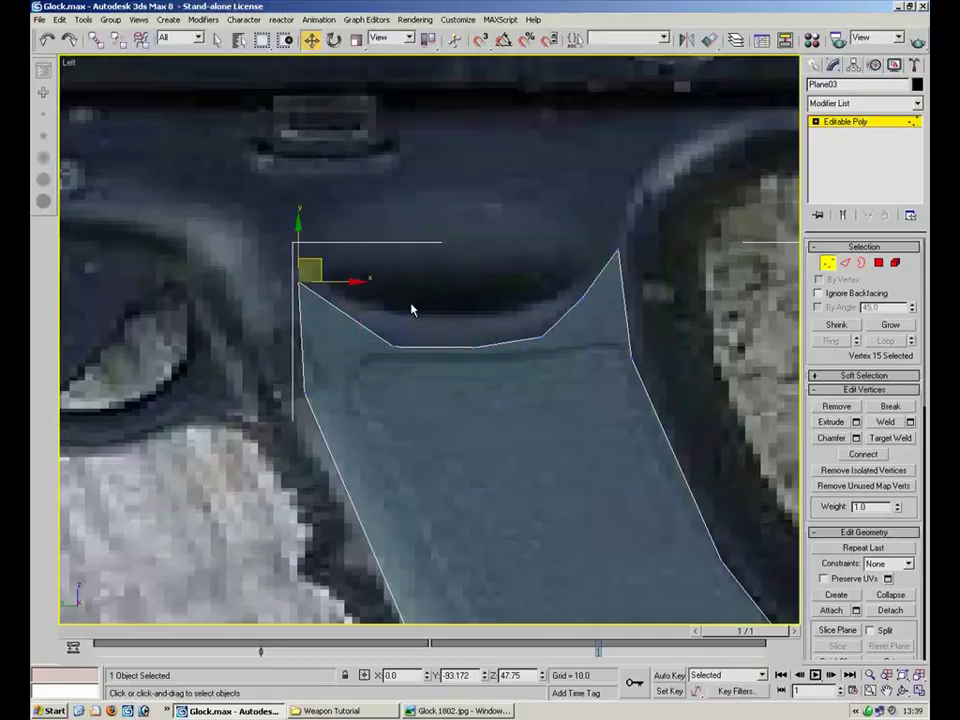
# Shift two of the curve's lower vertices toward the front so the outline follows the rim of the thumb recess
pyautogui.click(406, 342)
pyautogui.moveTo(408, 341); pyautogui.dragTo(367, 323)
pyautogui.click(489, 354)
pyautogui.click(480, 346)
pyautogui.moveTo(492, 335); pyautogui.dragTo(465, 330)
# Insert a vertex in the long lowest segment of the curve and move it slightly down to round the arc
pyautogui.press('2')
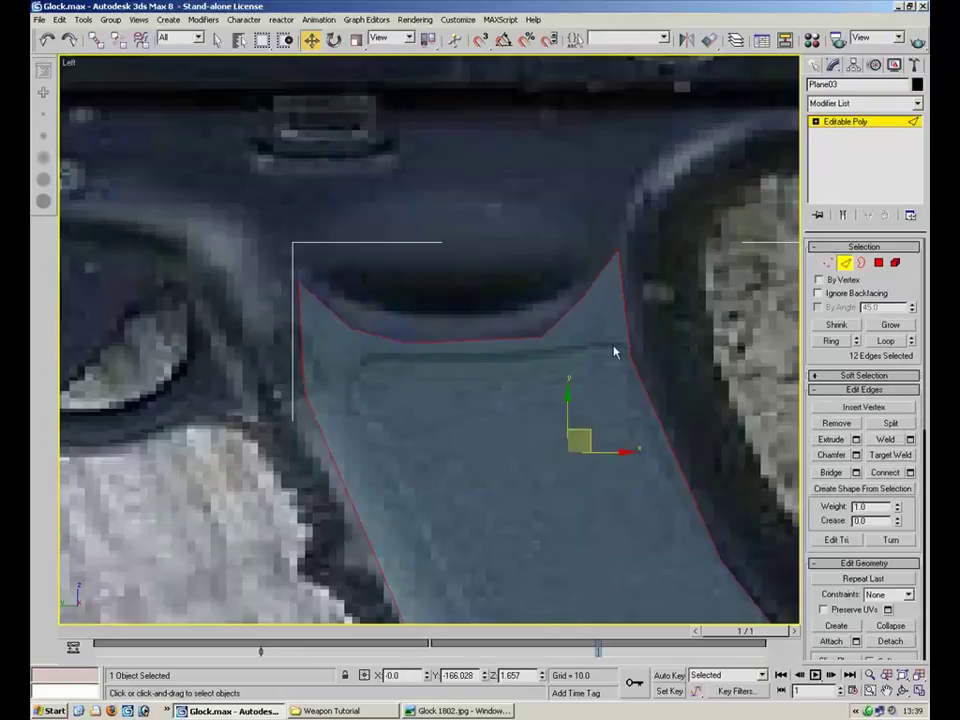
pyautogui.click(848, 409)
pyautogui.click(472, 343)
pyautogui.press('1')
pyautogui.click(473, 345)
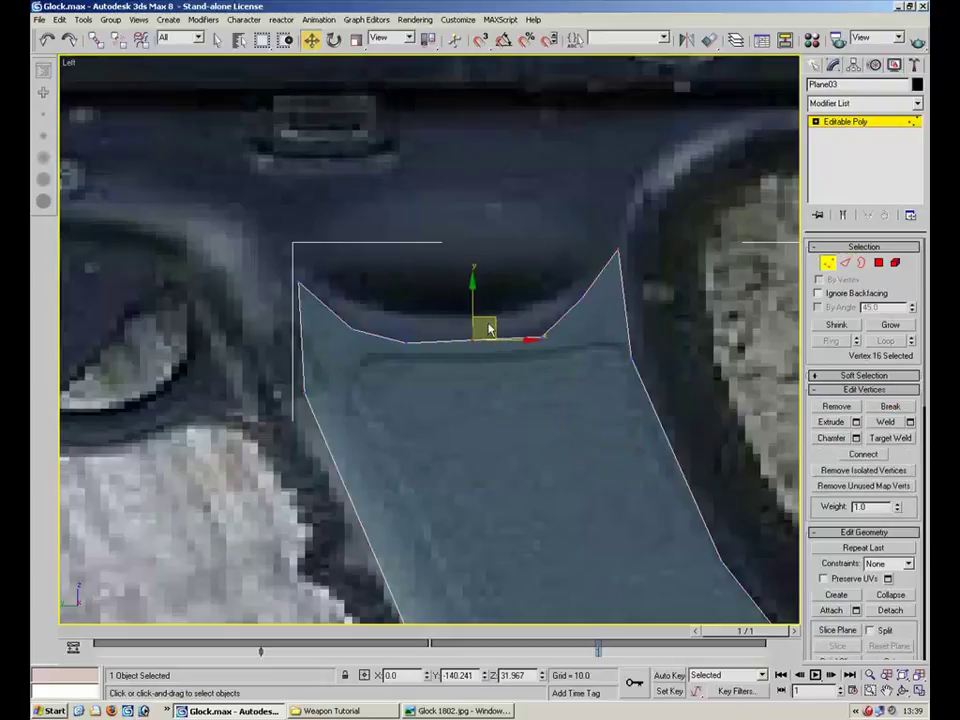
pyautogui.click(575, 333)
pyautogui.click(579, 300)
pyautogui.click(543, 337)
pyautogui.click(606, 322)
pyautogui.click(589, 291)
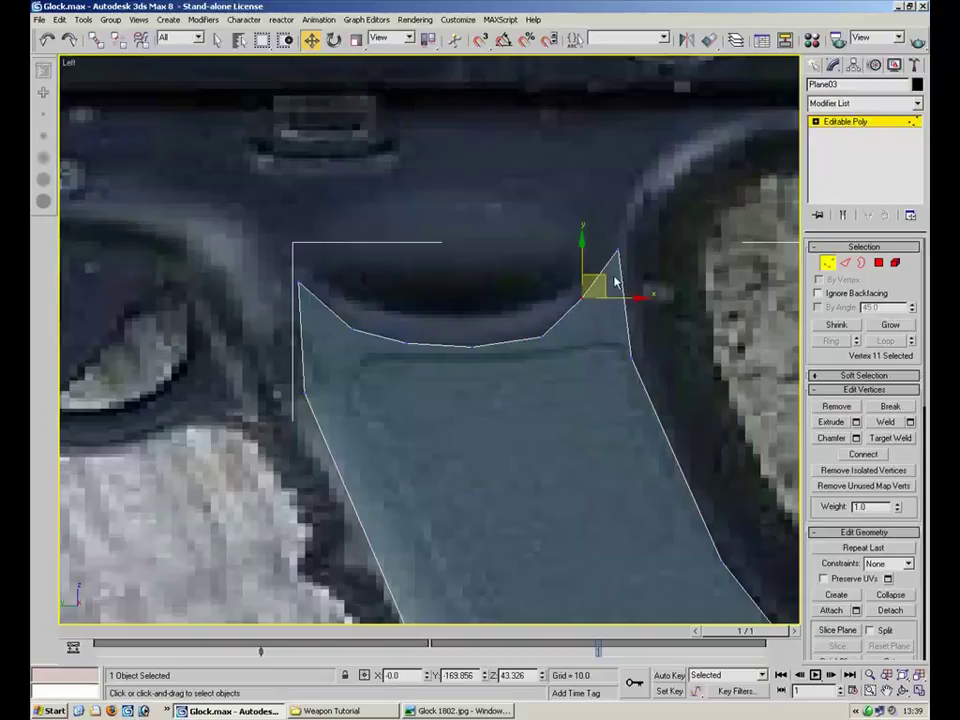
# Insert a vertex on the short slanted edge just below the polygon's rear tip with Insert Vertex
pyautogui.press('2')
pyautogui.click(610, 262)
pyautogui.moveTo(610, 262); pyautogui.dragTo(600, 163)
pyautogui.rightClick(600, 163)
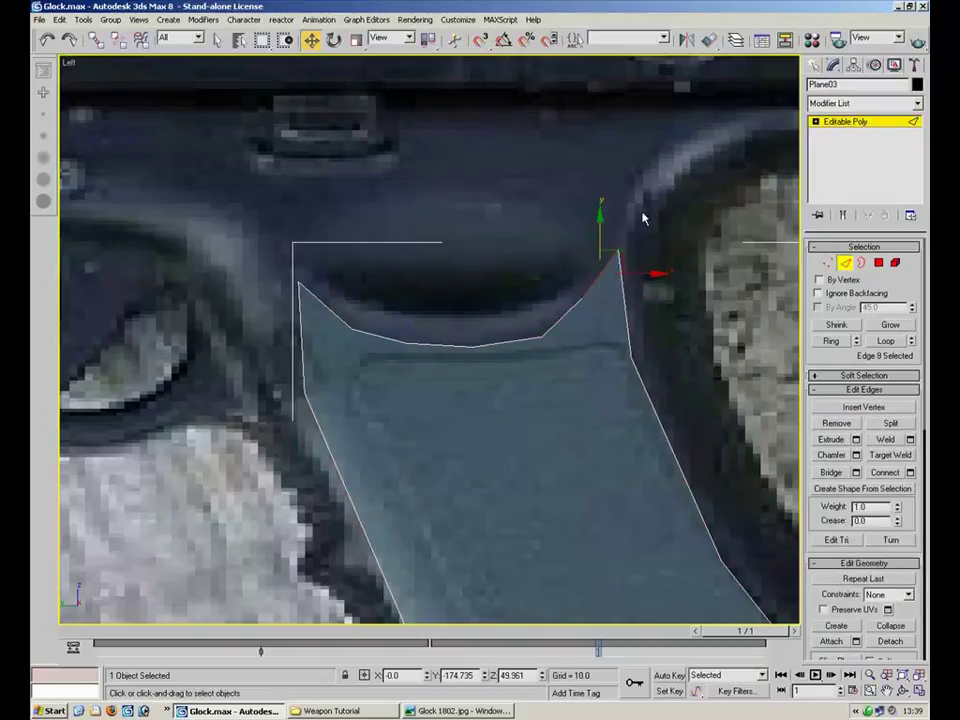
pyautogui.click(860, 409)
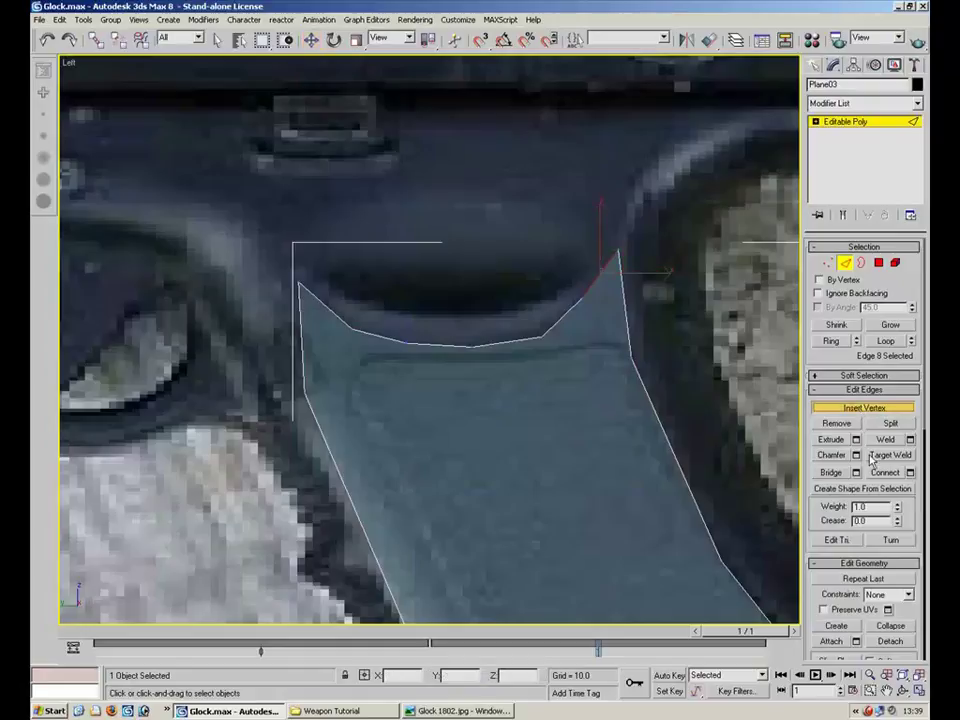
pyautogui.click(598, 284)
pyautogui.press('1')
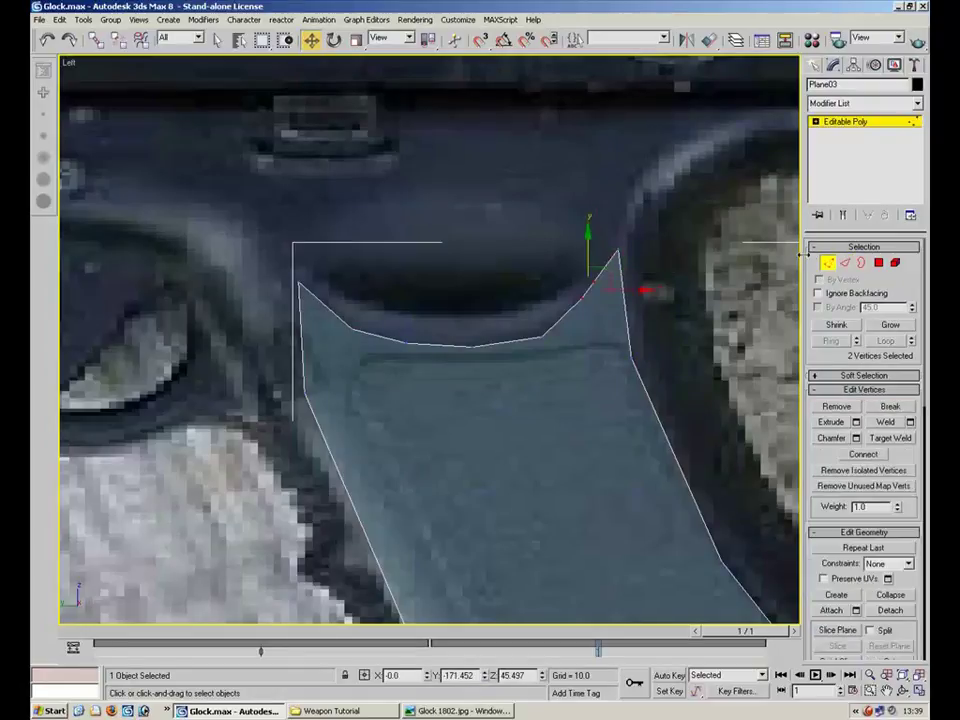
# Move the inserted vertex and the rear tip vertex upward to form a flat-topped end behind the thumb recess
pyautogui.click(611, 281)
pyautogui.click(620, 277)
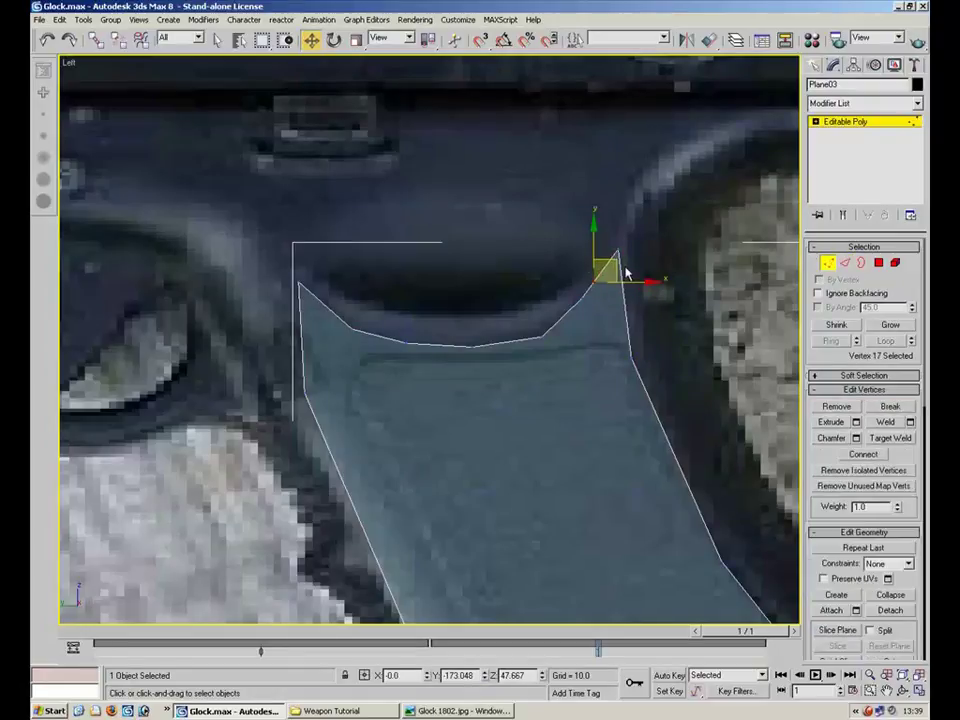
pyautogui.moveTo(620, 267); pyautogui.dragTo(660, 227)
pyautogui.click(622, 248)
pyautogui.click(587, 249)
pyautogui.click(588, 229)
# Adjust the two rear vertices of the concave curve up and toward the back to fit the recess rim
pyautogui.click(568, 321)
pyautogui.click(545, 333)
pyautogui.click(584, 296)
pyautogui.moveTo(605, 277); pyautogui.dragTo(607, 272)
pyautogui.click(545, 345)
pyautogui.click(473, 348)
pyautogui.click(542, 338)
pyautogui.moveTo(562, 314); pyautogui.dragTo(571, 302)
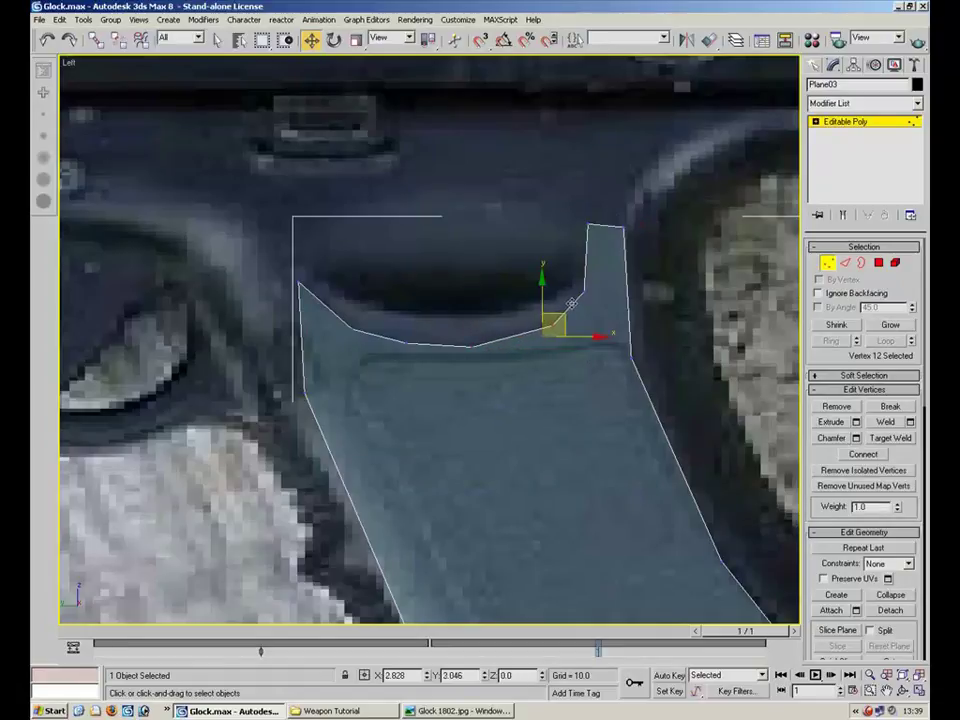
# Nudge the lowest vertex of the recess curve slightly toward the rear of the grip
pyautogui.click(506, 343)
pyautogui.click(474, 347)
pyautogui.moveTo(517, 347); pyautogui.dragTo(527, 345)
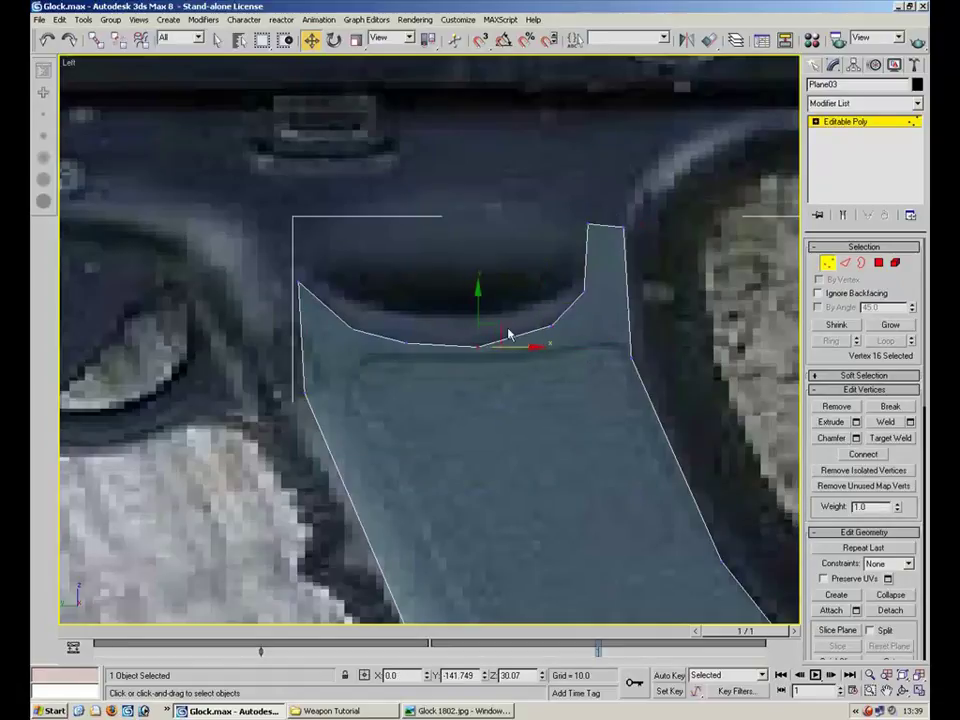
pyautogui.click(477, 277)
# Switch to the Weapon Tutorial folder and examine the Glock reference photos from glock18g.jpg through to body.jpg, then minimize both windows
pyautogui.moveTo(477, 277); pyautogui.dragTo(364, 381, button='middle')
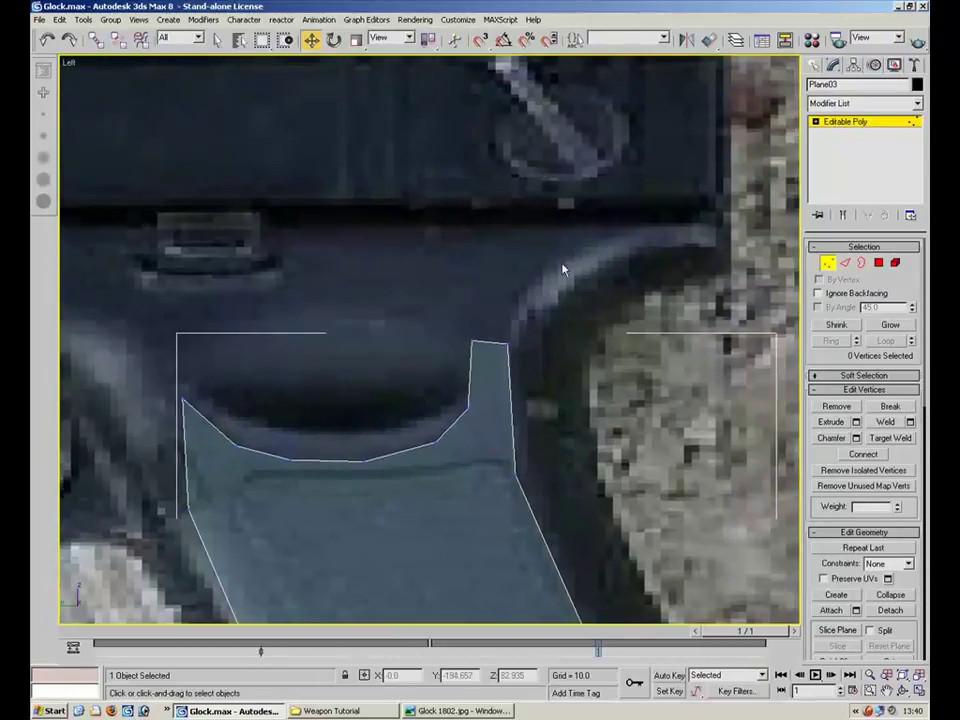
pyautogui.scroll(-3, 600, 257)
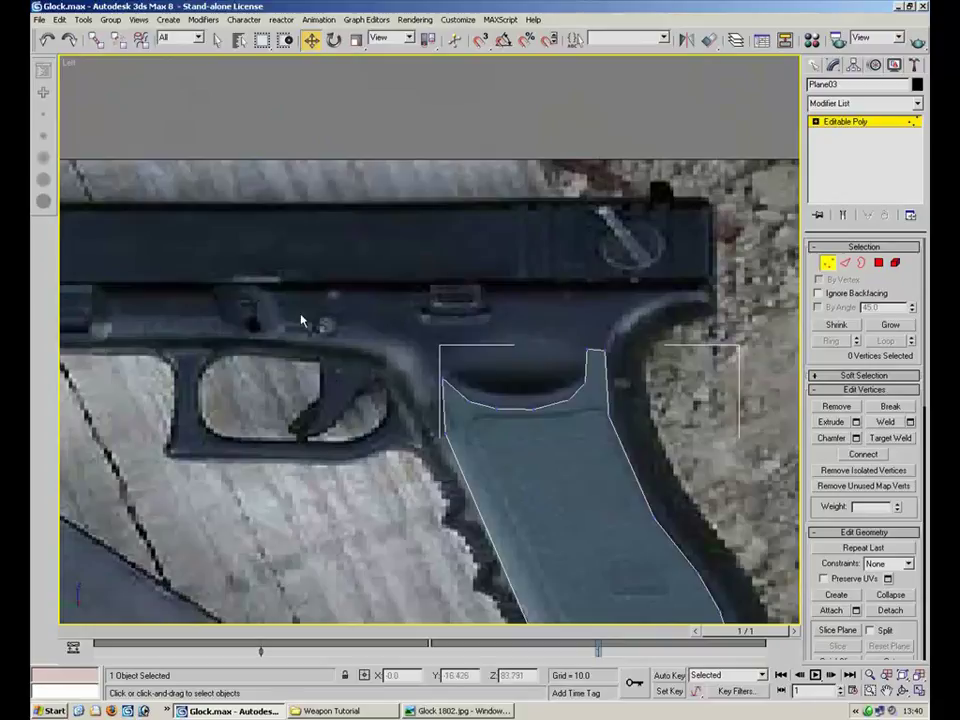
pyautogui.click(366, 713)
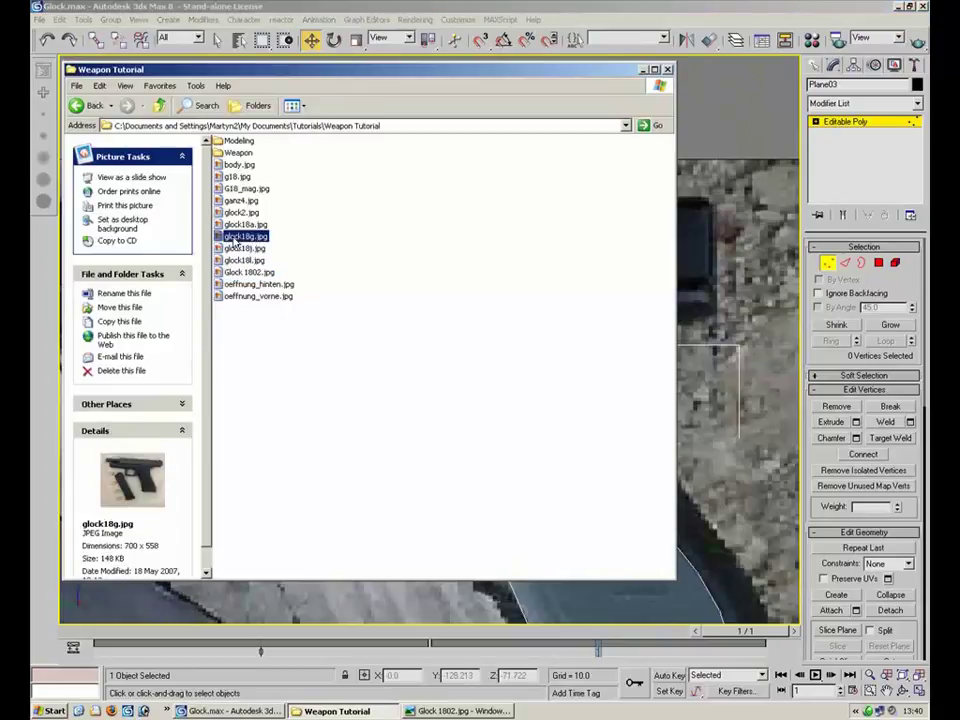
pyautogui.doubleClick(235, 242)
pyautogui.click(296, 508)
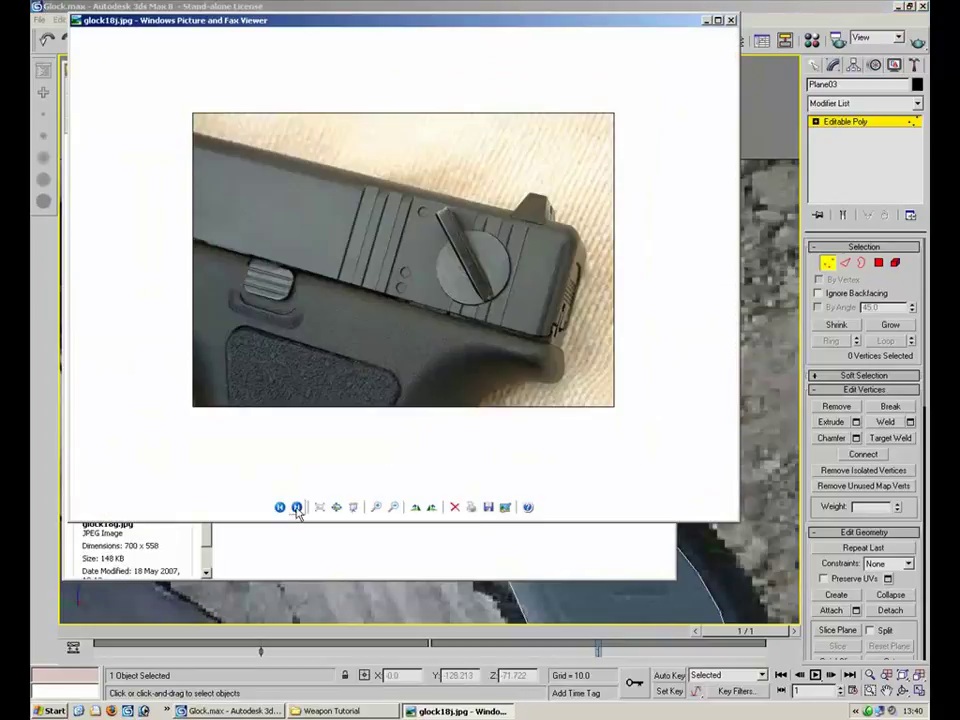
pyautogui.click(296, 508)
pyautogui.click(296, 508)
pyautogui.click(296, 507)
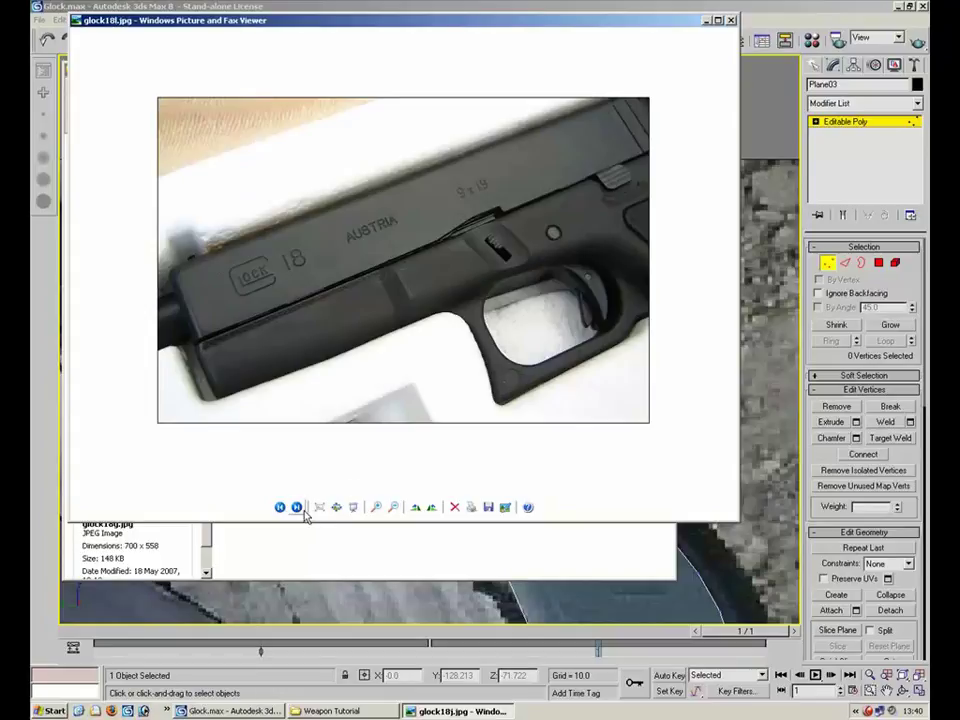
pyautogui.click(296, 507)
pyautogui.click(296, 507)
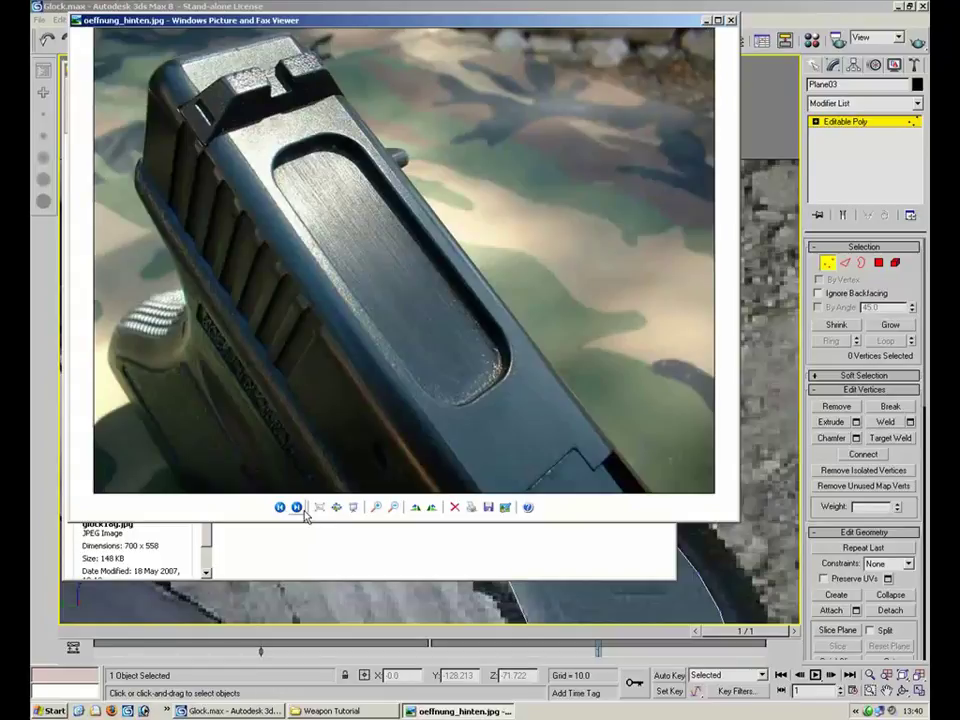
pyautogui.click(296, 507)
pyautogui.click(296, 507)
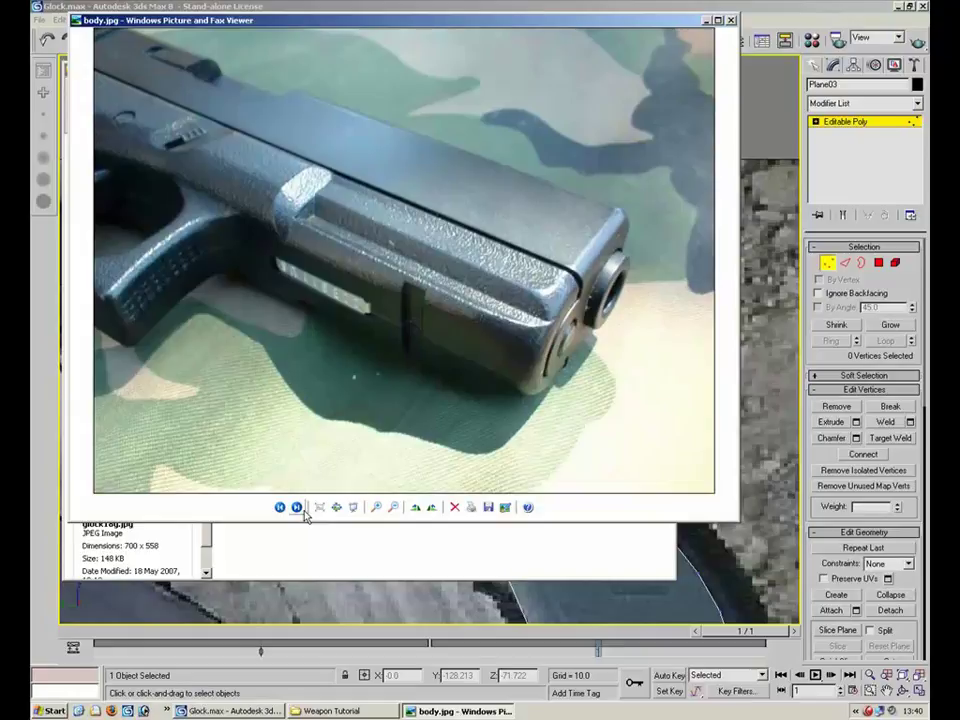
pyautogui.click(705, 20)
pyautogui.click(642, 71)
# Clear the edge selection and move the grip outline's front tip vertex slightly upward at the recess's front end
pyautogui.moveTo(525, 358); pyautogui.dragTo(420, 348, button='middle')
pyautogui.scroll(2, 420, 348)
pyautogui.press('2')
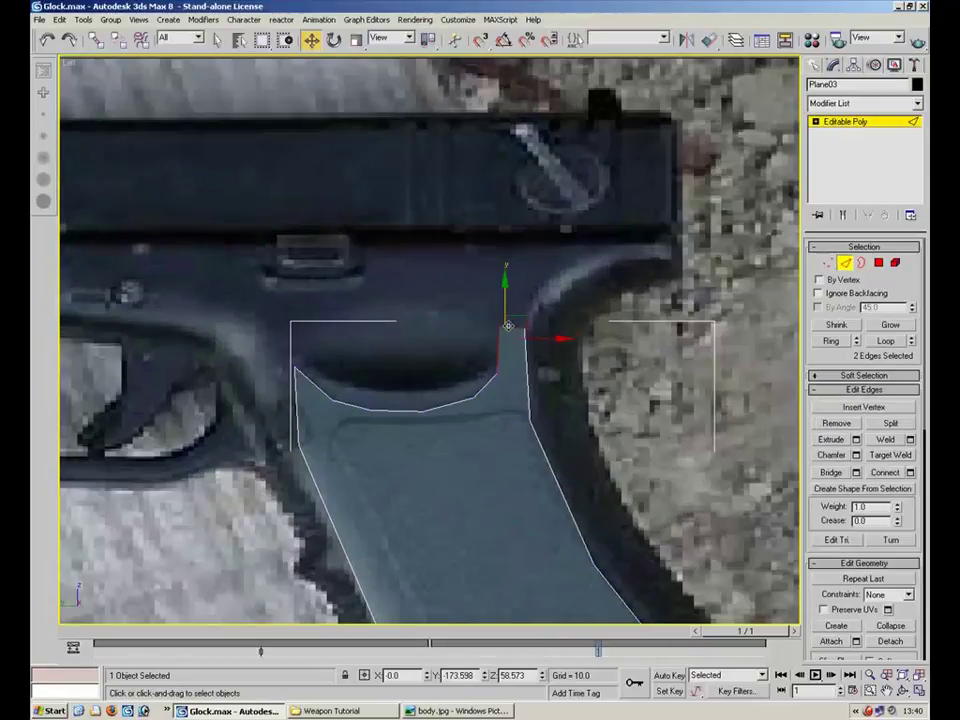
pyautogui.click(383, 367)
pyautogui.press('1')
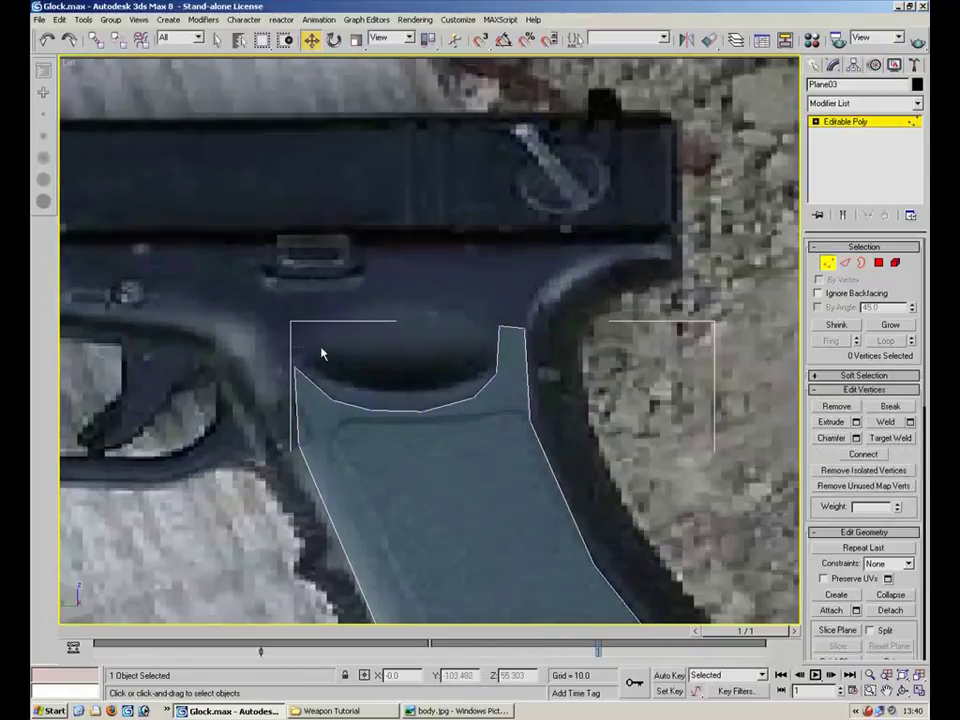
pyautogui.click(296, 367)
pyautogui.moveTo(313, 353); pyautogui.dragTo(315, 349)
# Insert a vertex on the edge below the front tip and move it up and forward to form a flat front top
pyautogui.press('2')
pyautogui.click(850, 407)
pyautogui.click(298, 411)
pyautogui.press('1')
pyautogui.moveTo(272, 418); pyautogui.dragTo(290, 343)
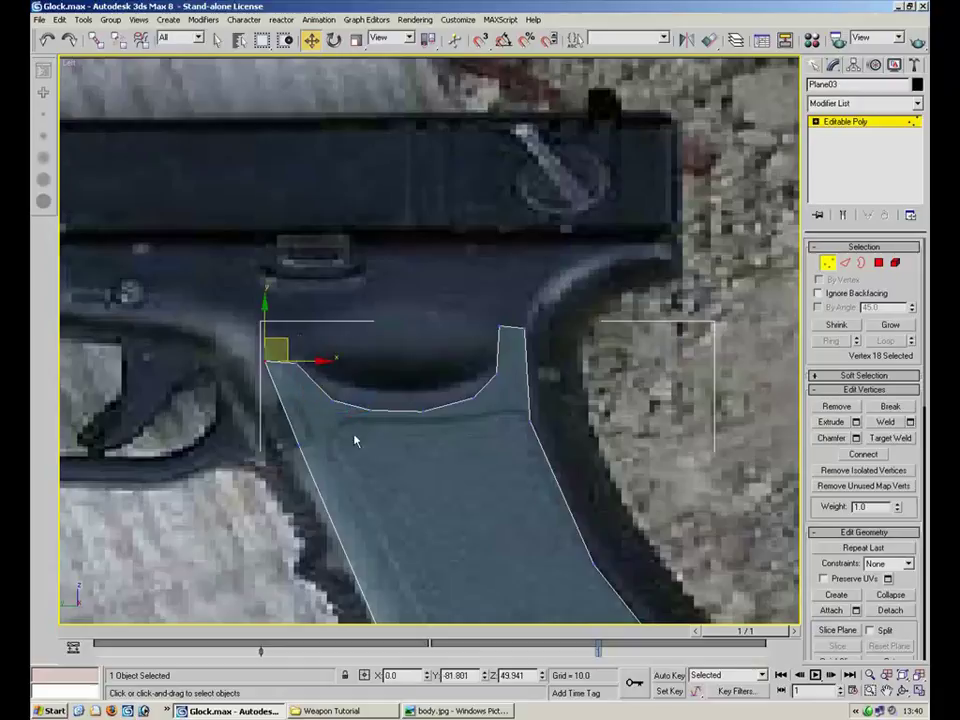
pyautogui.click(298, 443)
# Extend the short top edge behind the thumb recess upward by about 26 units to just below the slide
pyautogui.press('2')
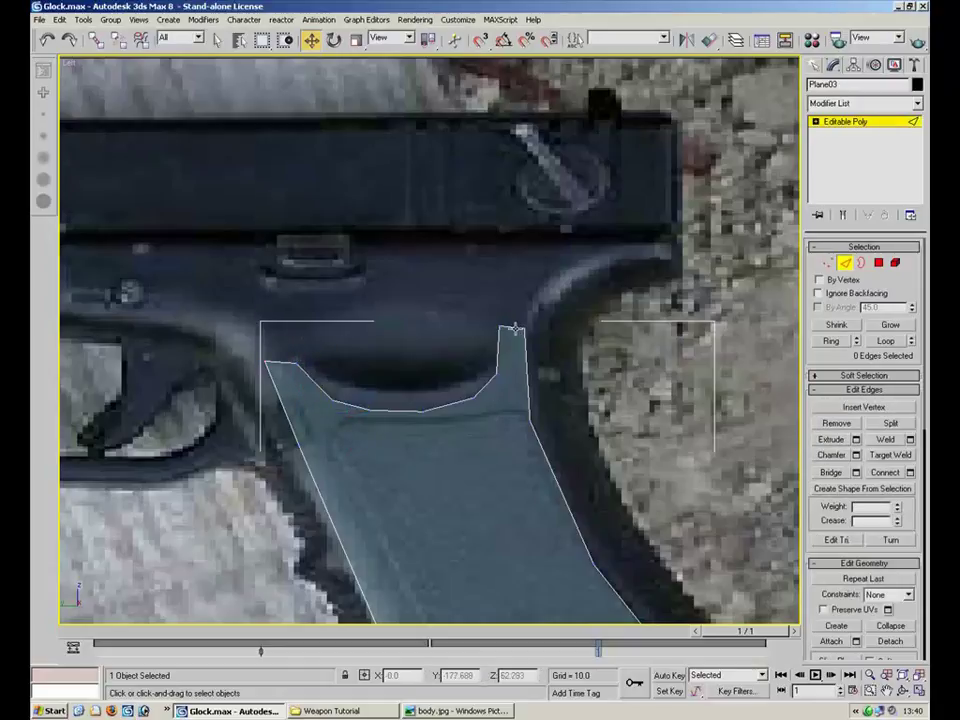
pyautogui.click(514, 328)
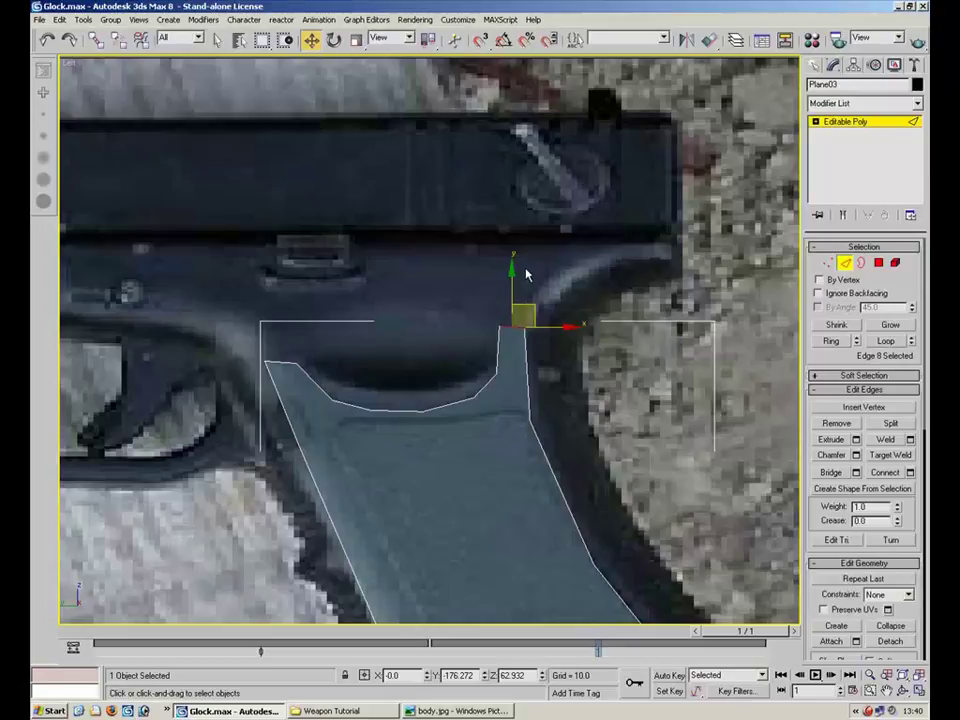
pyautogui.keyDown('shift'); pyautogui.moveTo(512, 289); pyautogui.dragTo(500, 221); pyautogui.keyUp('shift')
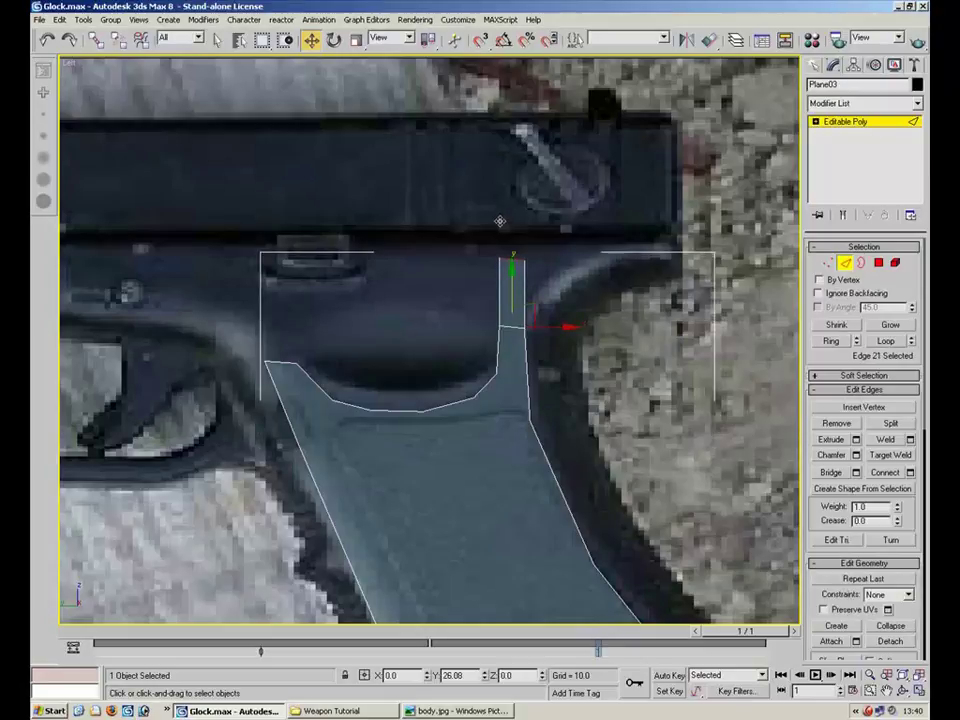
# Level the extension's rear top vertex at Z 88.648 and move it back to Y -200.69 toward the beavertail
pyautogui.press('1')
pyautogui.moveTo(580, 247); pyautogui.dragTo(486, 292)
pyautogui.moveTo(516, 240); pyautogui.dragTo(470, 286)
pyautogui.click(518, 229)
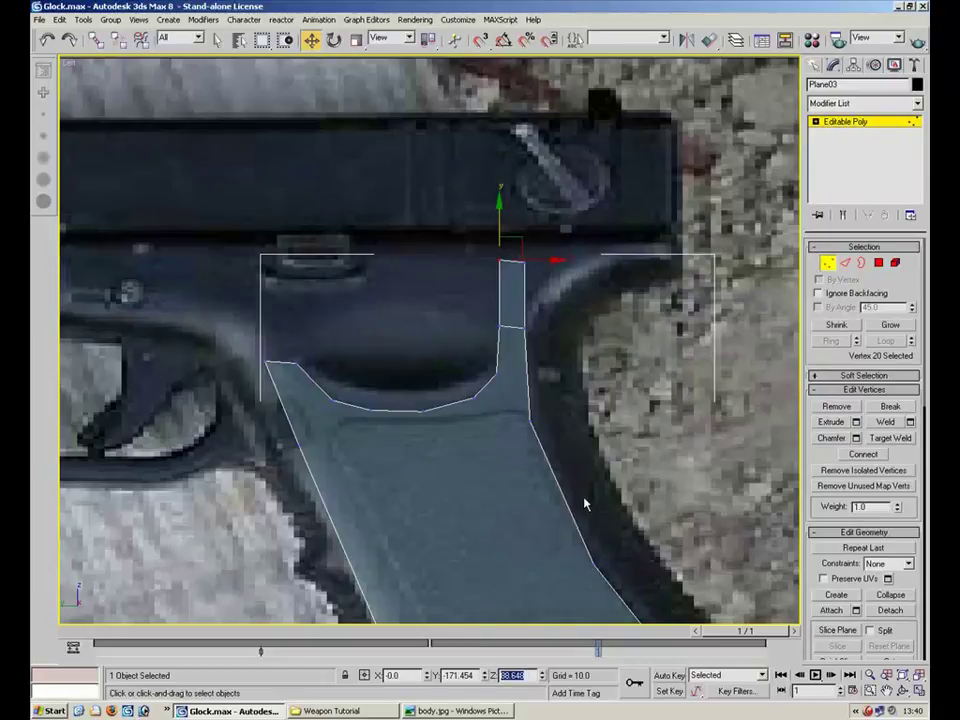
pyautogui.moveTo(539, 254); pyautogui.dragTo(518, 278)
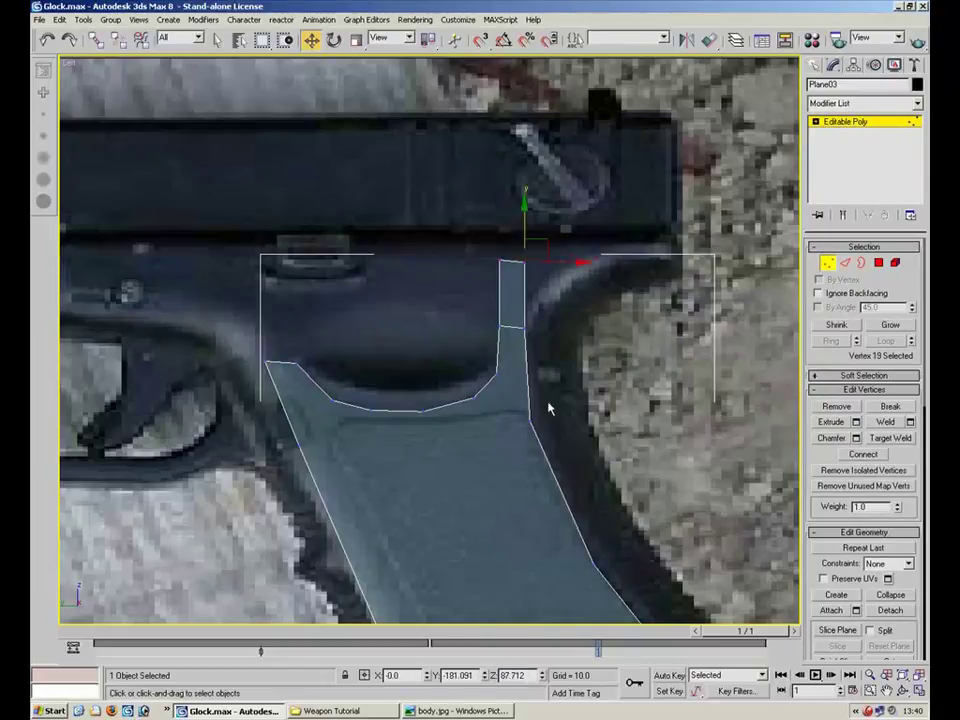
pyautogui.click(605, 443)
pyautogui.click(568, 268)
pyautogui.moveTo(606, 218); pyautogui.dragTo(508, 282)
pyautogui.moveTo(579, 257); pyautogui.dragTo(620, 258)
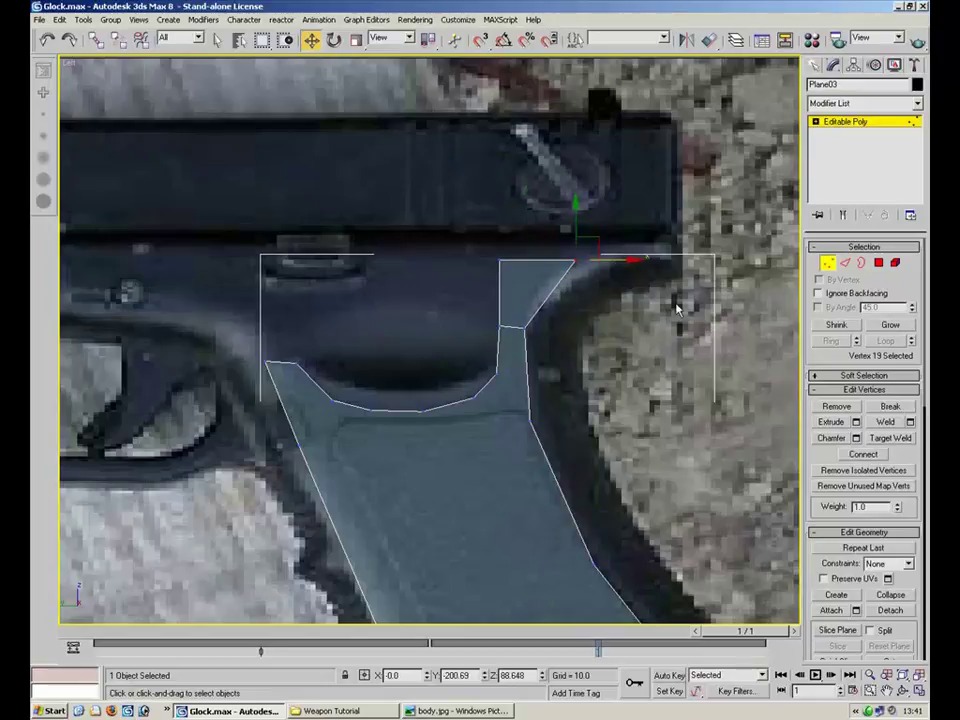
# Insert a vertex midway on the slanted rear edge of the extension and move it inward to follow the beavertail curve
pyautogui.moveTo(310, 280); pyautogui.dragTo(407, 294, button='middle')
pyautogui.moveTo(224, 256); pyautogui.dragTo(310, 262, button='middle')
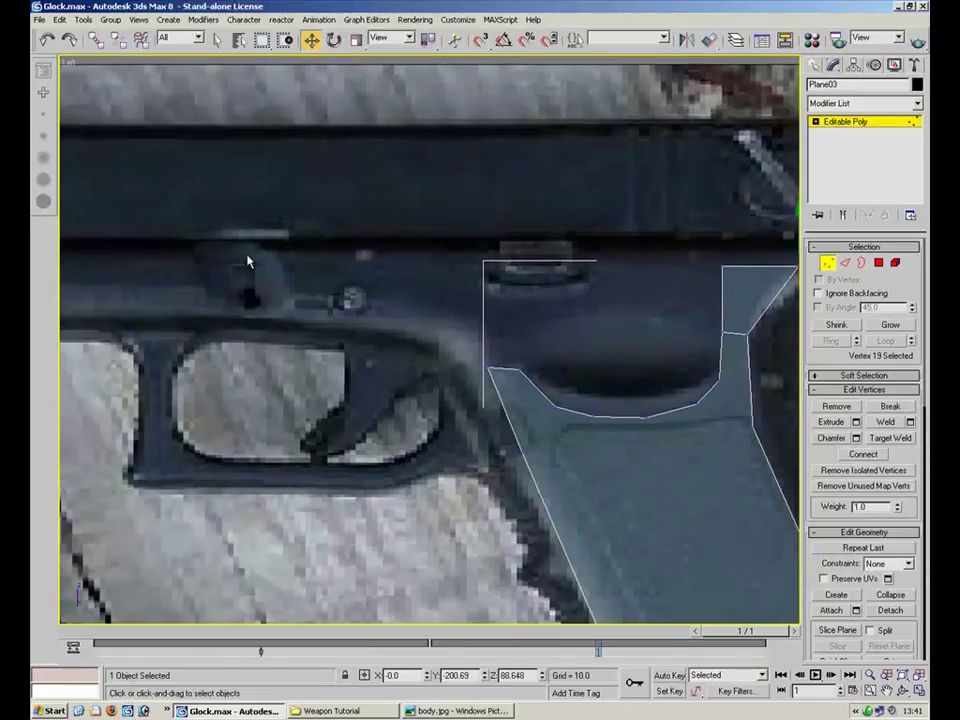
pyautogui.press('2')
pyautogui.moveTo(632, 328); pyautogui.dragTo(478, 328, button='middle')
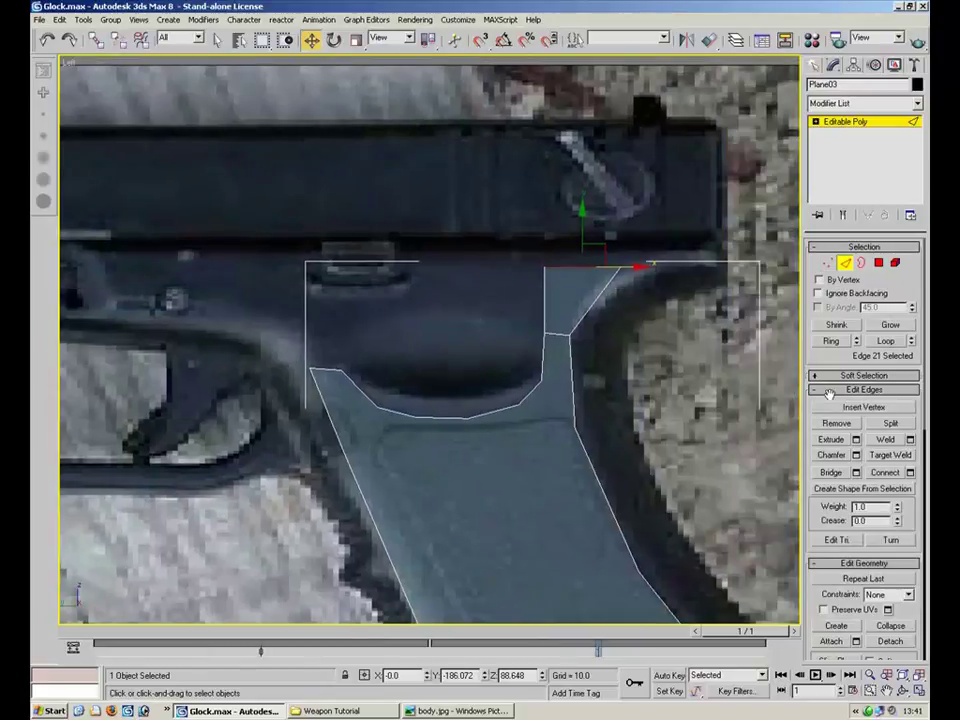
pyautogui.hotkey('ctrl', 'shift', 'i')
pyautogui.click(596, 302)
pyautogui.press('w')
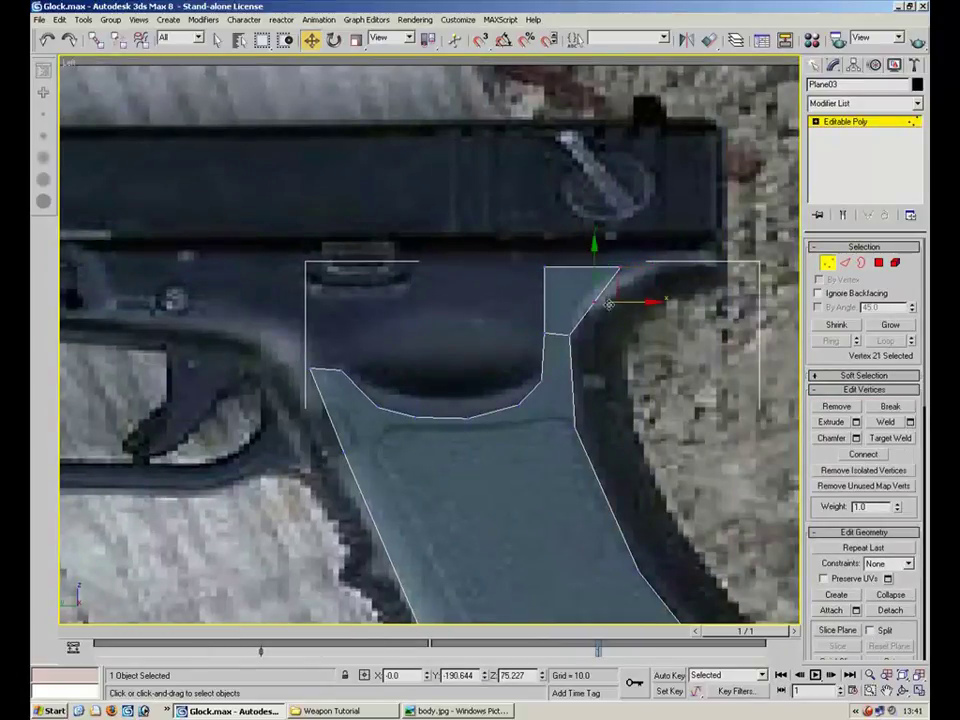
# Extend the upper piece's front vertical edge forward along the frame, past the front of the trigger guard
pyautogui.press('2')
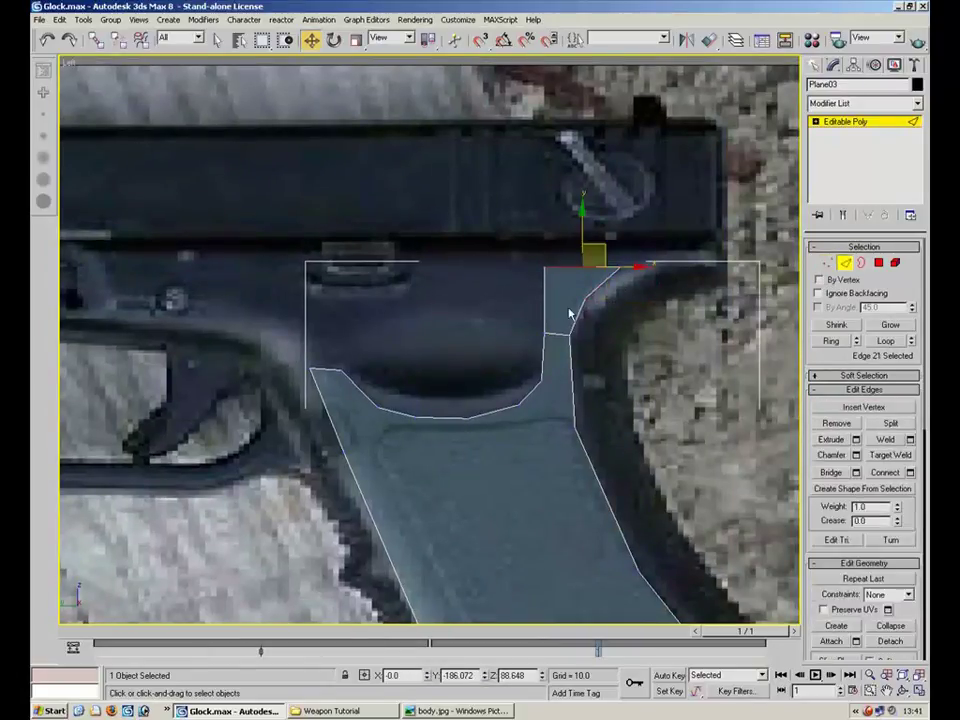
pyautogui.keyDown('shift'); pyautogui.moveTo(548, 300); pyautogui.dragTo(152, 303); pyautogui.keyUp('shift')
pyautogui.moveTo(204, 336); pyautogui.dragTo(518, 374, button='middle')
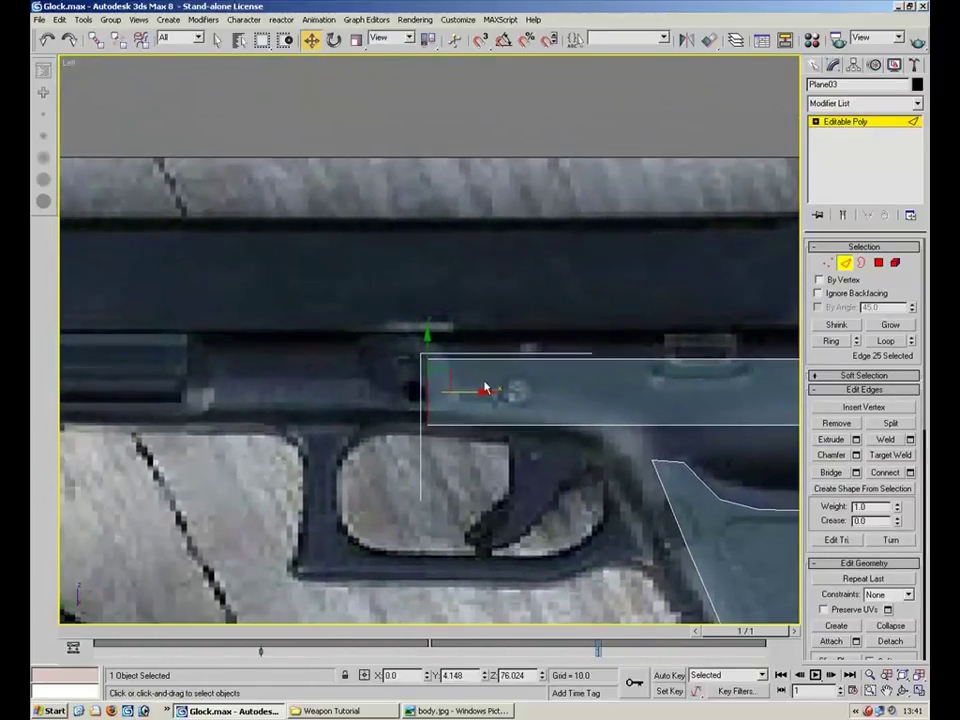
pyautogui.moveTo(470, 393); pyautogui.dragTo(263, 392)
# Raise the lower front vertex of the extended strip to match the frame's lower contour
pyautogui.click(278, 437)
pyautogui.press('1')
pyautogui.click(220, 373)
pyautogui.moveTo(226, 393); pyautogui.dragTo(226, 371)
# Insert several vertices along the strip's lower edge above the thumb recess with Insert Vertex
pyautogui.moveTo(548, 475); pyautogui.dragTo(313, 400, button='middle')
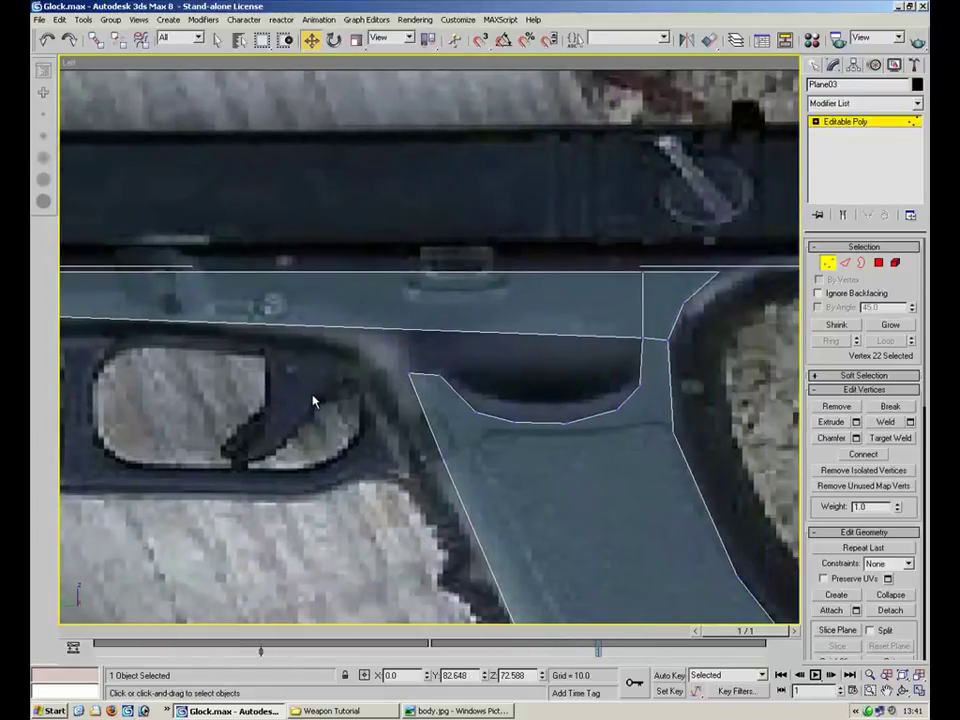
pyautogui.press('2')
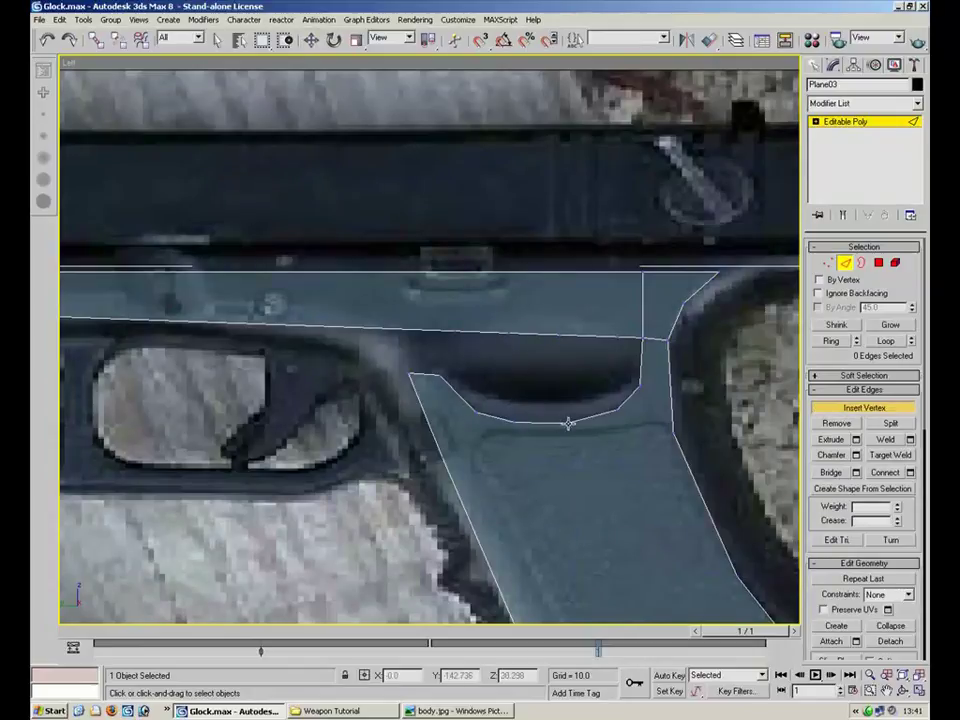
pyautogui.press('1')
pyautogui.press('w')
pyautogui.click(618, 338)
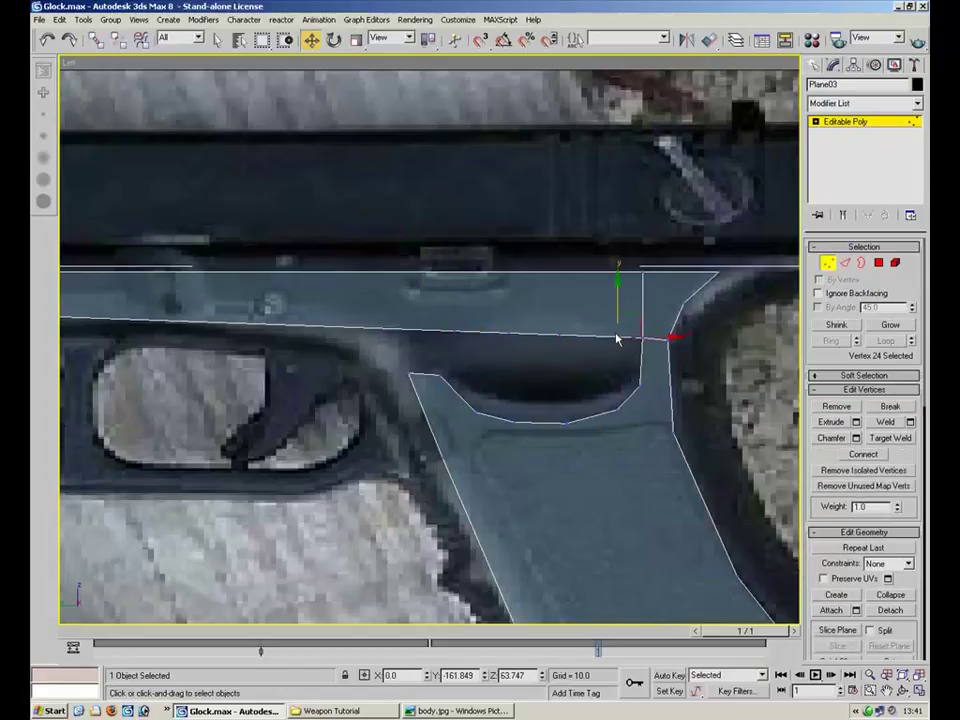
pyautogui.moveTo(628, 325); pyautogui.dragTo(628, 292)
pyautogui.hotkey('ctrl', 'z')
pyautogui.click(575, 330)
pyautogui.moveTo(575, 330); pyautogui.dragTo(580, 282)
pyautogui.hotkey('ctrl', 'z')
# Move the inserted vertices and the rear corner vertex to arch the strip's lower edge along the recess's upper rim
pyautogui.click(510, 329)
pyautogui.moveTo(510, 329); pyautogui.dragTo(453, 295)
pyautogui.click(457, 330)
pyautogui.click(597, 302)
pyautogui.moveTo(629, 311); pyautogui.dragTo(529, 347)
pyautogui.moveTo(586, 288)
pyautogui.mouseDown()
pyautogui.moveTo(586, 247)
pyautogui.moveTo(587, 285)
pyautogui.mouseUp()
pyautogui.click(658, 332)
pyautogui.click(652, 337)
pyautogui.moveTo(652, 330); pyautogui.dragTo(647, 335)
# Reposition the two front vertices of the arch down and rearward so the curve closes around the recess's front
pyautogui.click(507, 304)
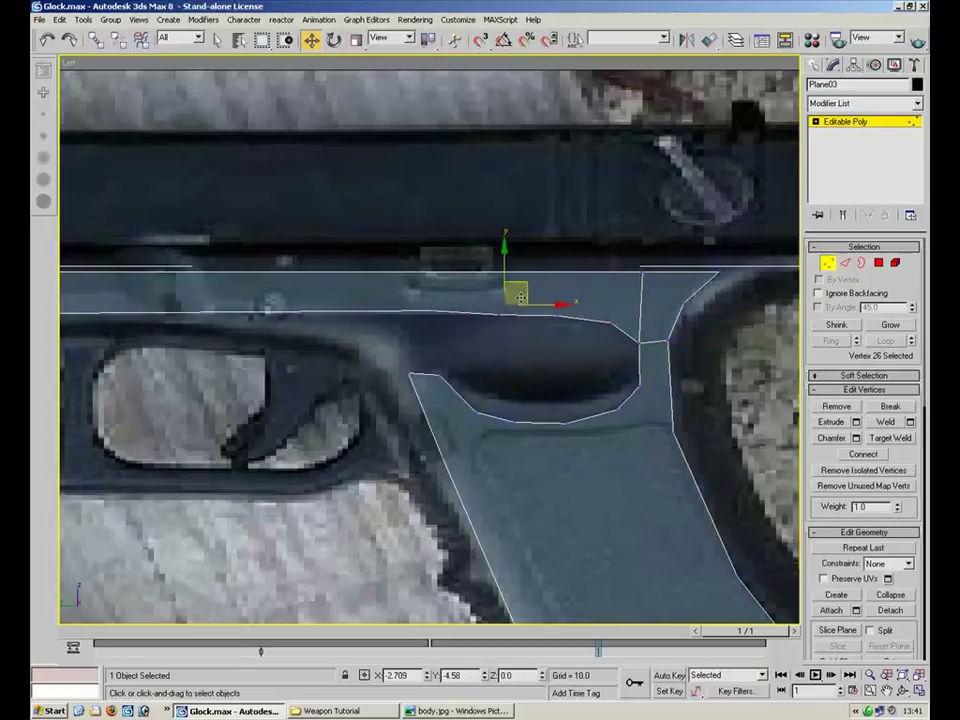
pyautogui.moveTo(517, 293); pyautogui.dragTo(511, 307)
pyautogui.click(434, 316)
pyautogui.moveTo(436, 312); pyautogui.dragTo(488, 325)
pyautogui.click(528, 379)
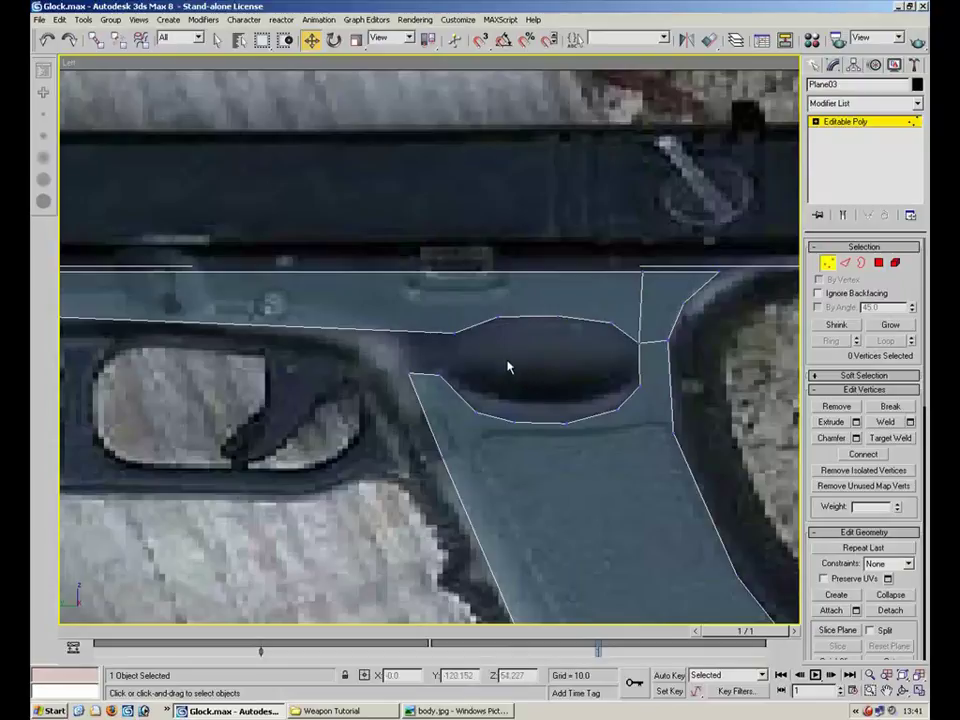
# Remove the vertical and short horizontal inner edges that divide the mesh behind the thumb recess
pyautogui.press('2')
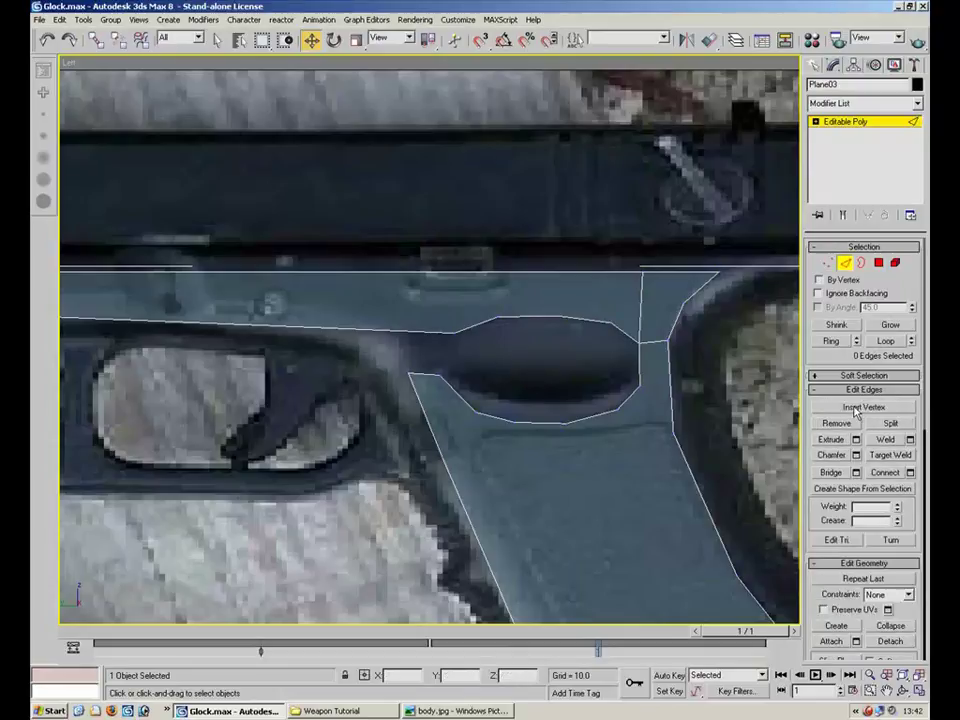
pyautogui.click(829, 262)
pyautogui.click(600, 285)
pyautogui.press('BackSpace')
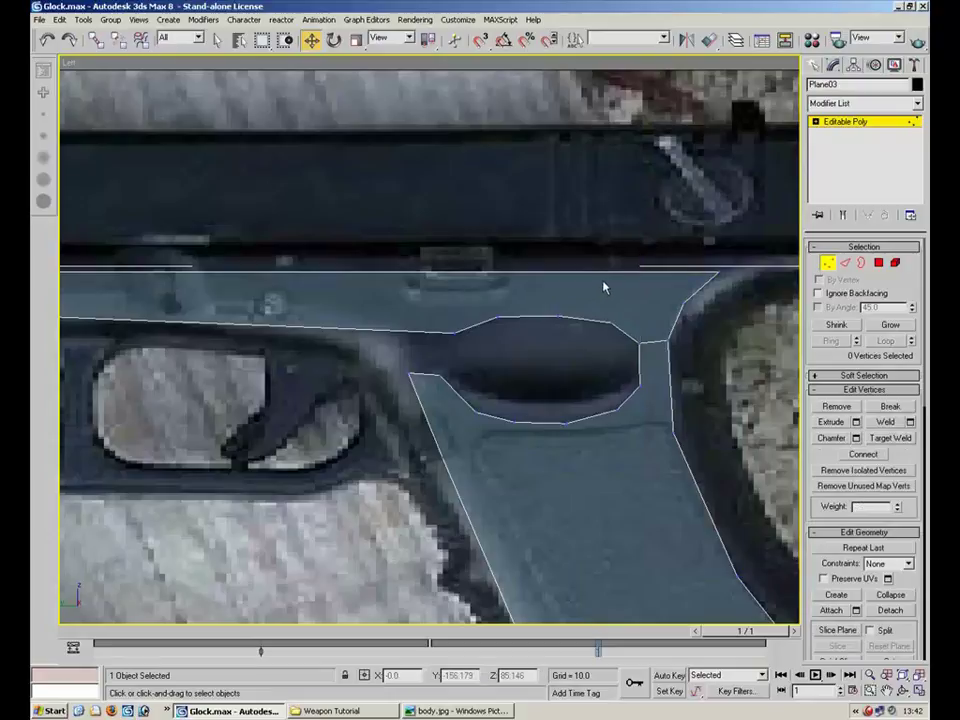
pyautogui.press('2')
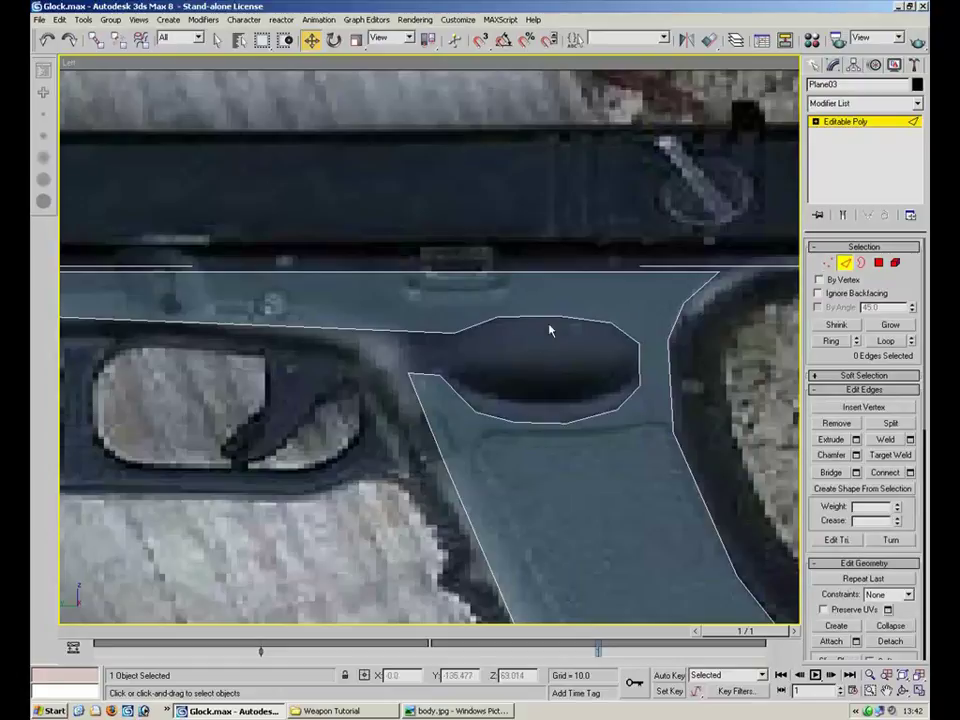
# Insert a vertex on the frame's lower edge ahead of the recess and bridge that segment to the grip's front top edge
pyautogui.click(835, 406)
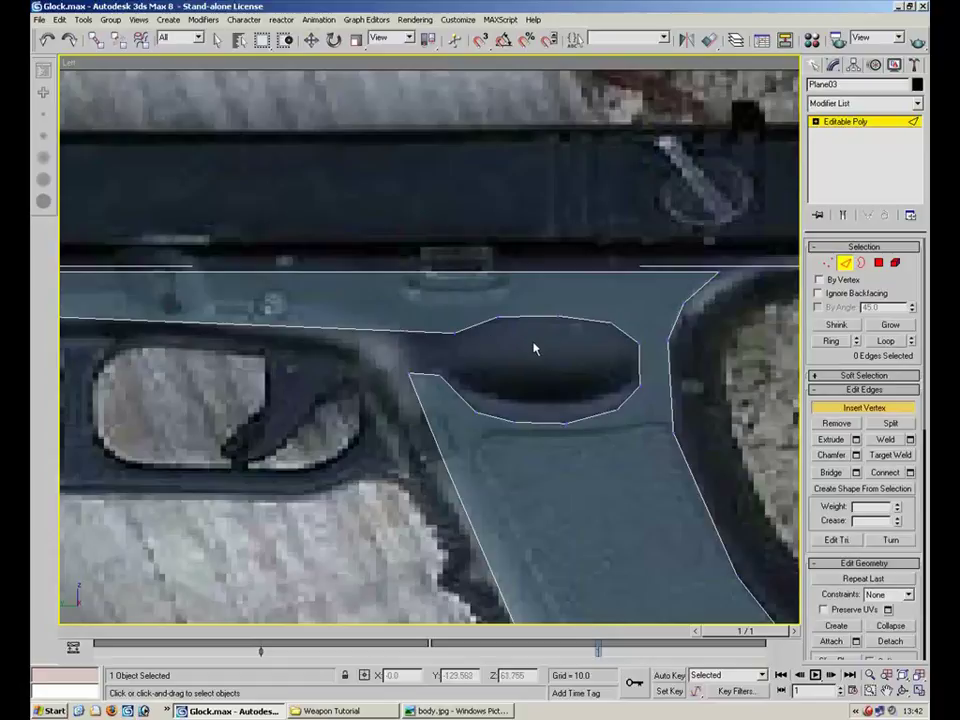
pyautogui.click(831, 472)
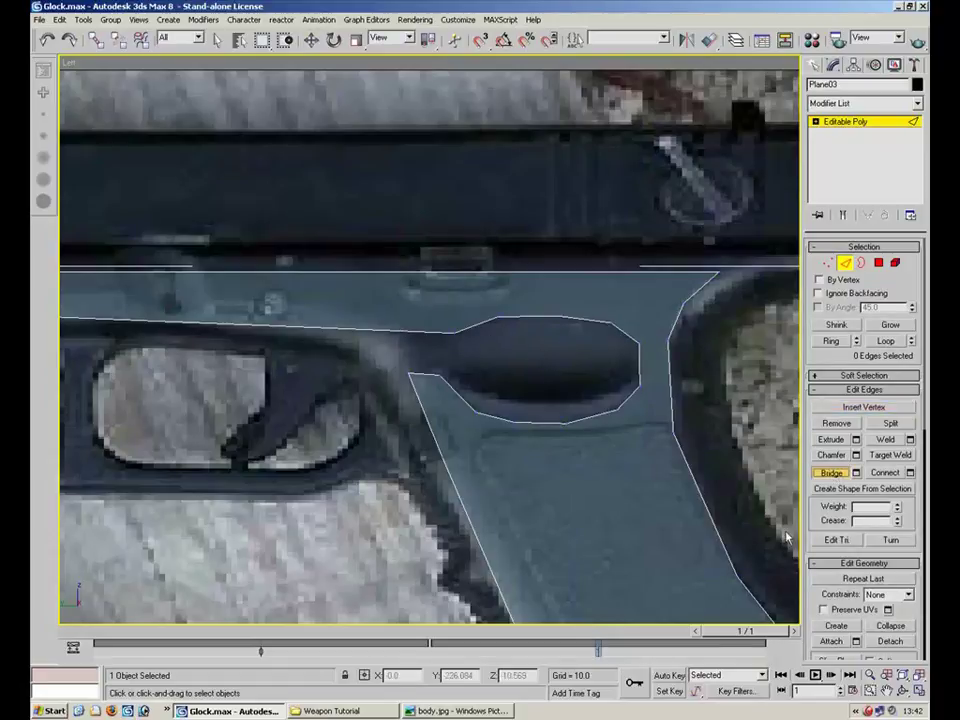
pyautogui.press('w')
pyautogui.click(426, 373)
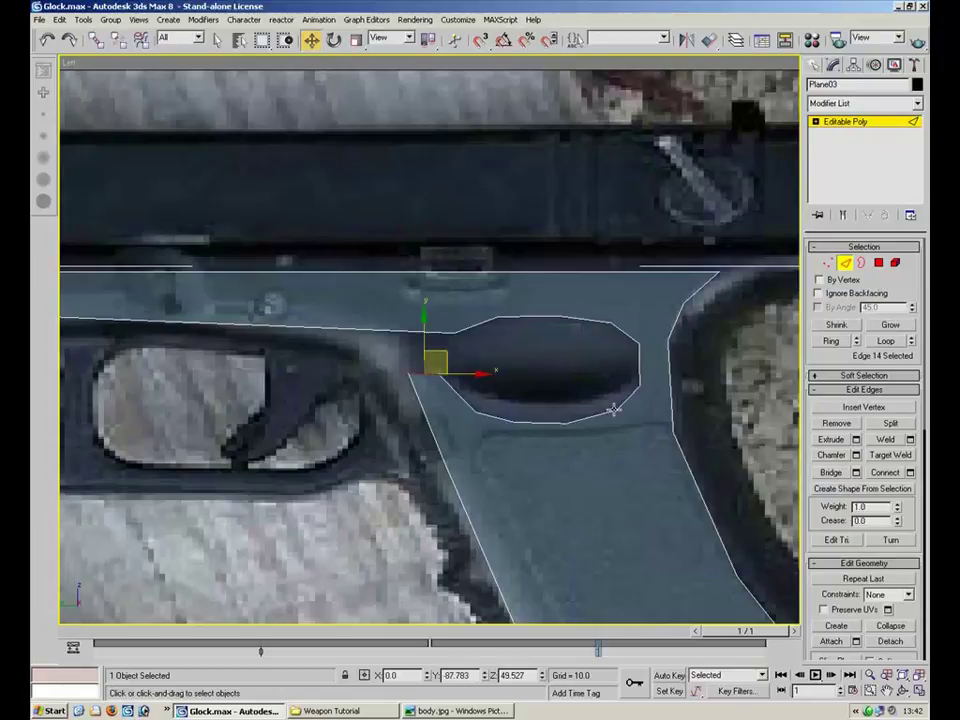
pyautogui.click(833, 473)
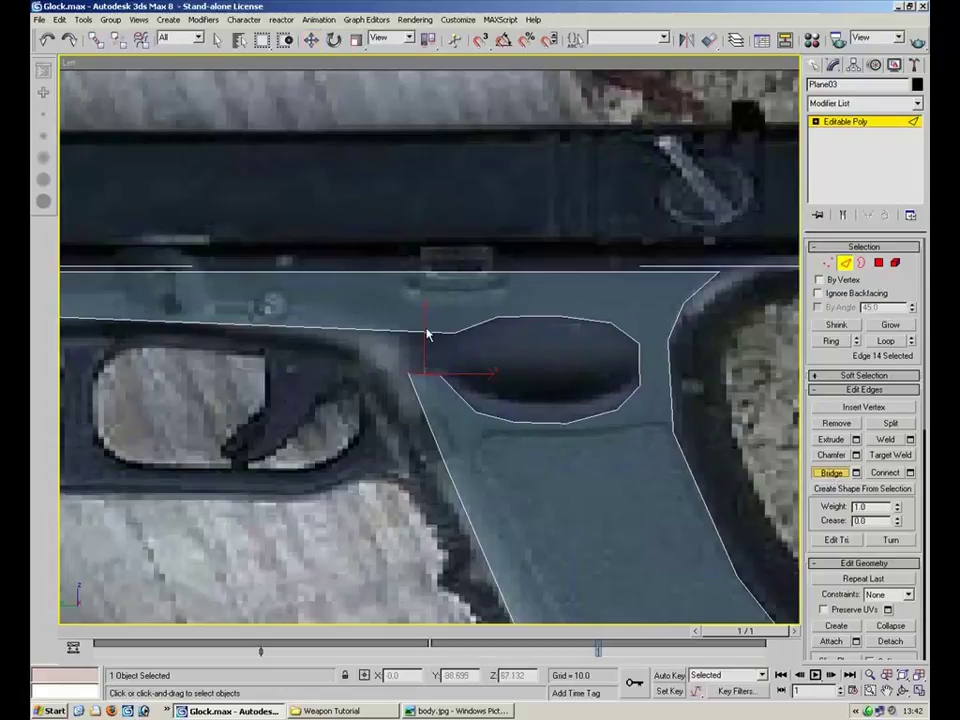
pyautogui.moveTo(428, 373); pyautogui.dragTo(476, 340)
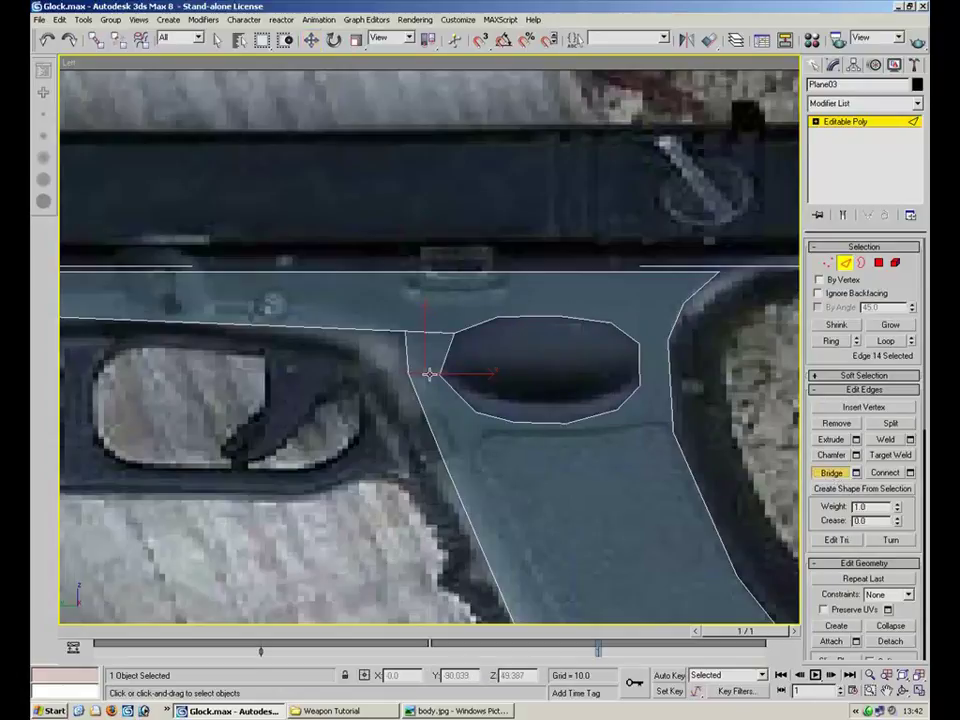
# Undo the last bridge and bridge the frame's lower edge segment to the grip's front top edge again
pyautogui.hotkey('ctrl', 'z')
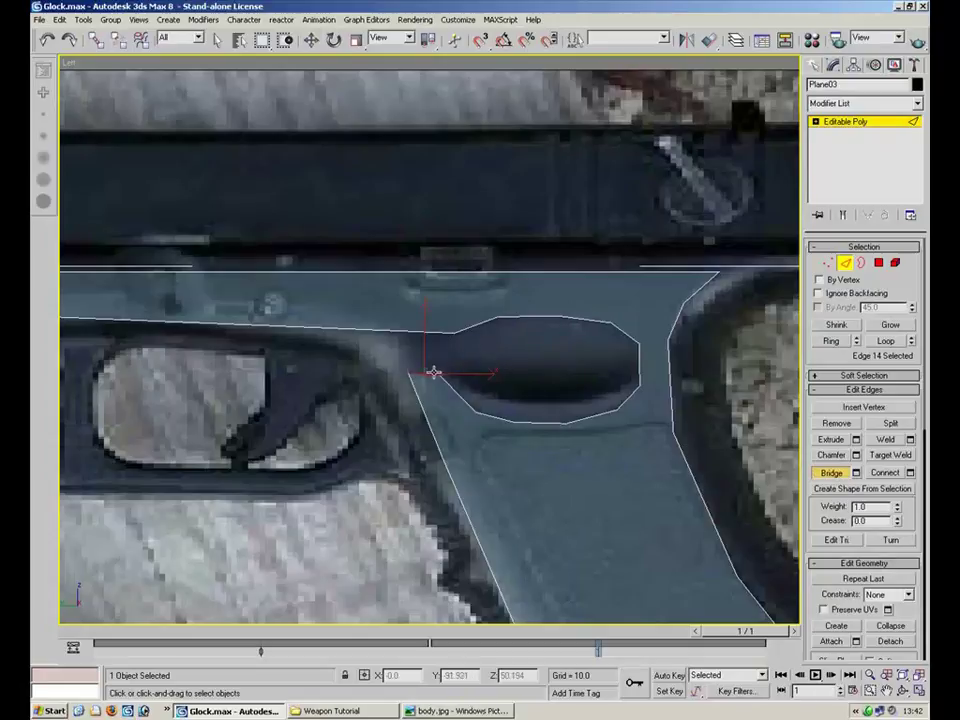
pyautogui.moveTo(428, 372); pyautogui.dragTo(476, 349)
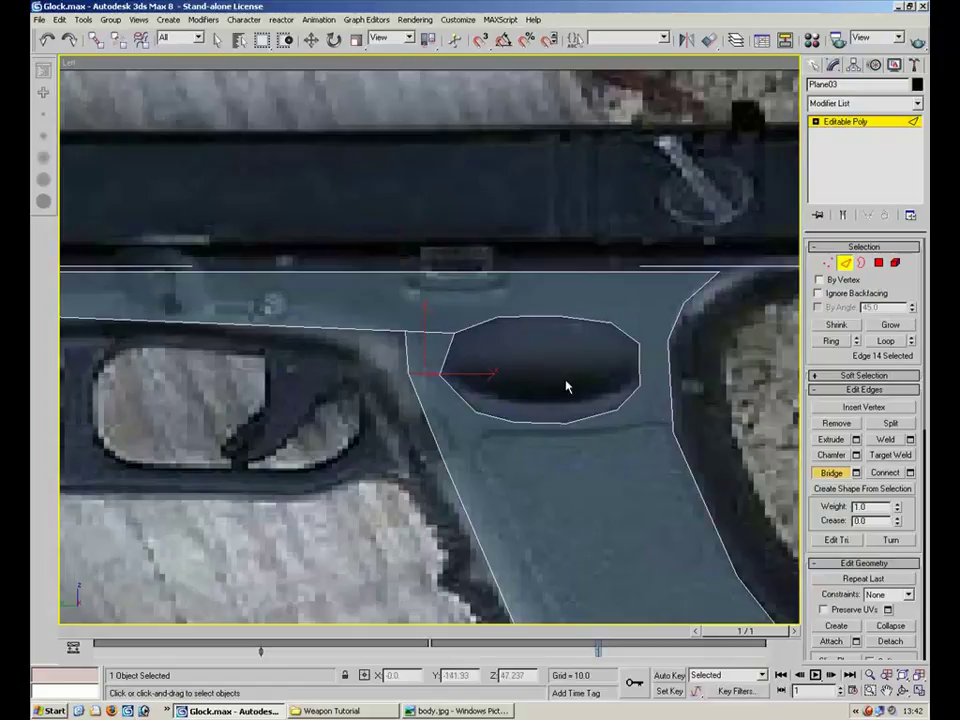
# Inspect the new bridge polygon ahead of the thumb recess and the vertices at its corners
pyautogui.press('1')
pyautogui.press('w')
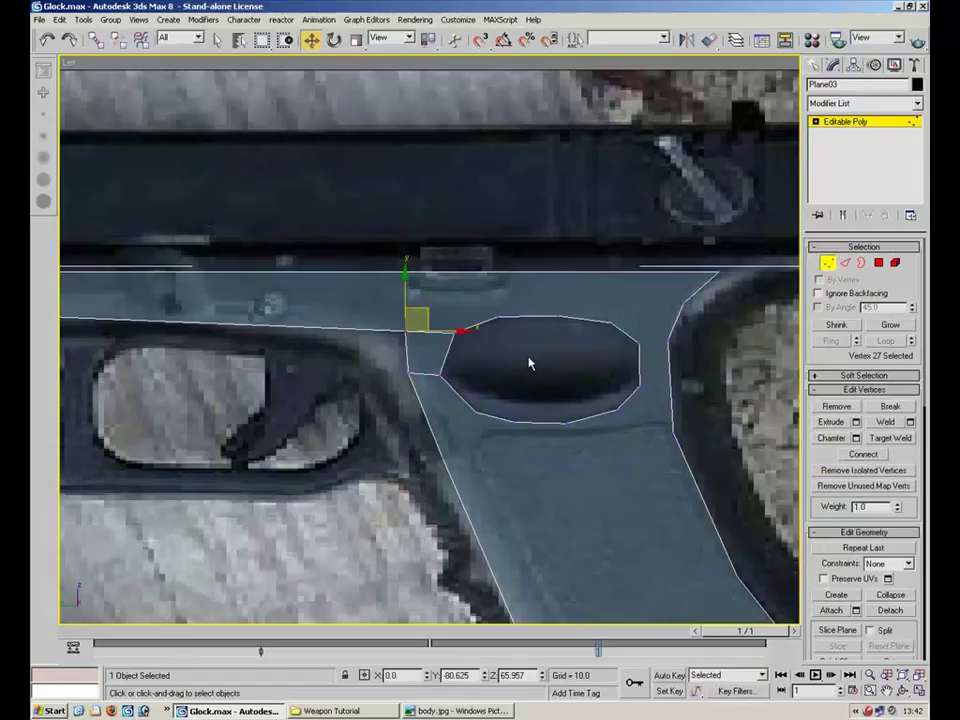
pyautogui.click(878, 264)
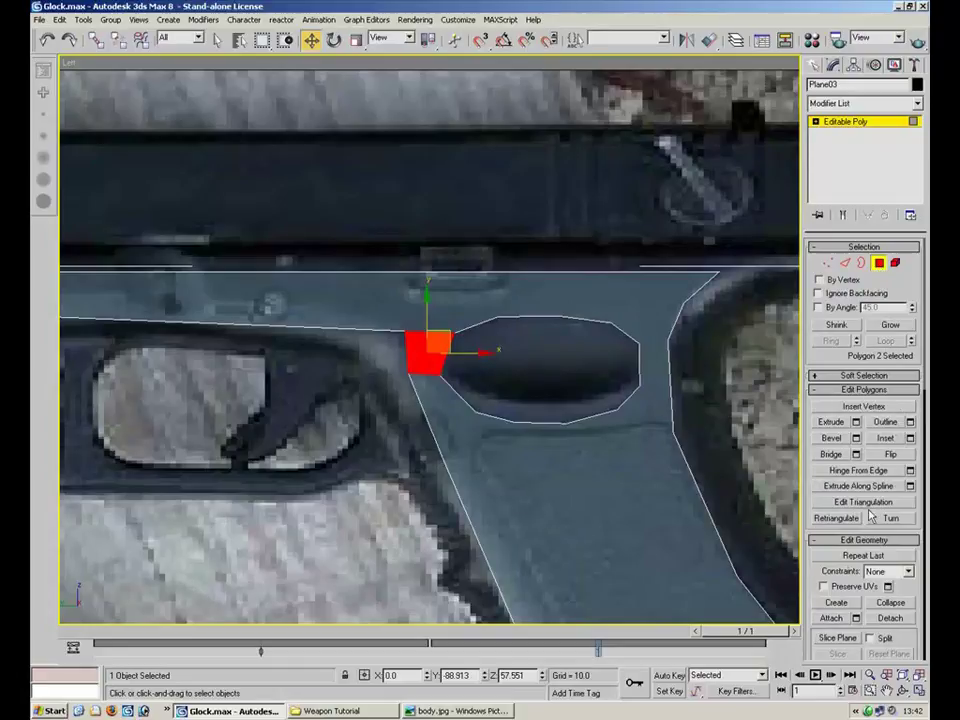
pyautogui.click(880, 265)
pyautogui.press('1')
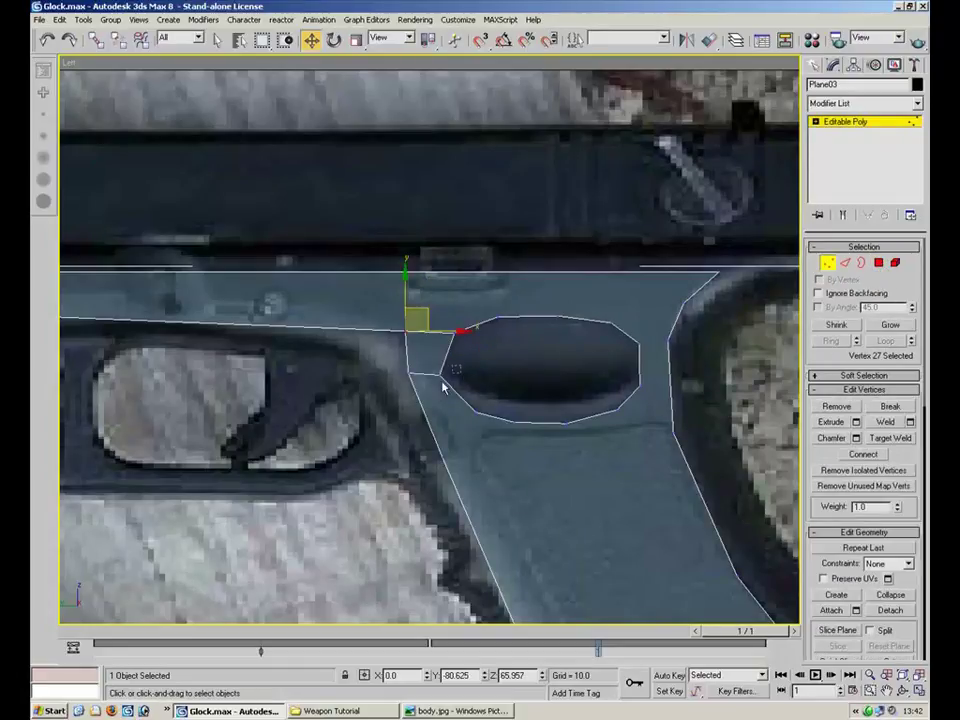
pyautogui.click(442, 369)
pyautogui.click(455, 336)
pyautogui.click(572, 390)
# Extrude the five edges of the thumb recess's lower rim upward by about 7.5 units
pyautogui.moveTo(574, 381); pyautogui.dragTo(514, 304, button='middle')
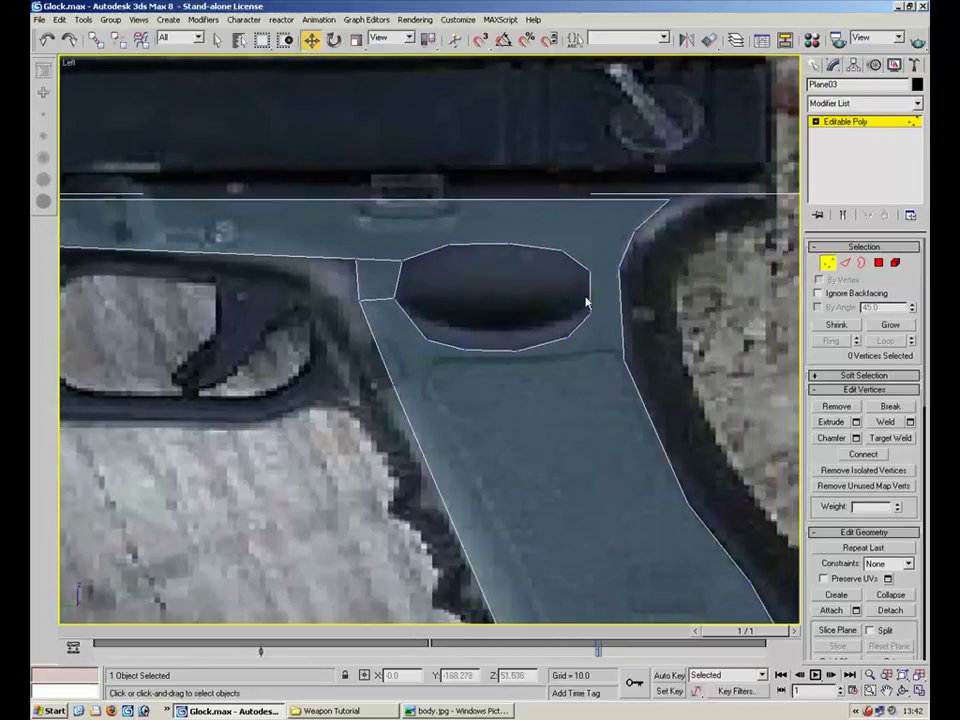
pyautogui.press('2')
pyautogui.click(580, 325)
pyautogui.keyDown('ctrl'); pyautogui.click(543, 346); pyautogui.keyUp('ctrl')
pyautogui.keyDown('ctrl'); pyautogui.click(475, 351); pyautogui.keyUp('ctrl')
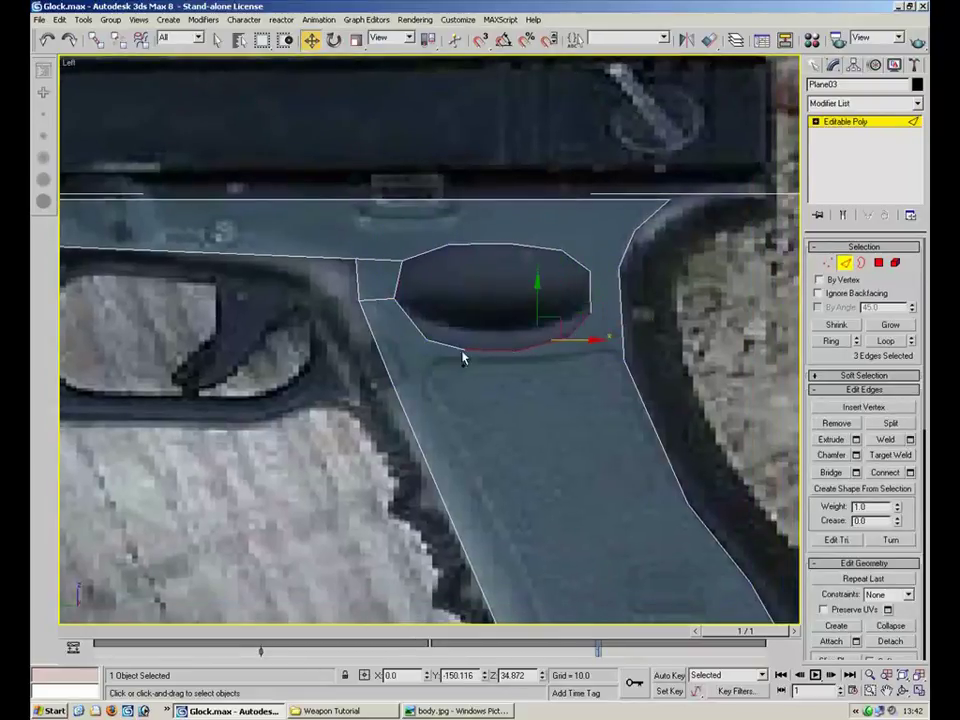
pyautogui.keyDown('ctrl'); pyautogui.click(435, 341); pyautogui.keyUp('ctrl')
pyautogui.keyDown('ctrl'); pyautogui.click(403, 310); pyautogui.keyUp('ctrl')
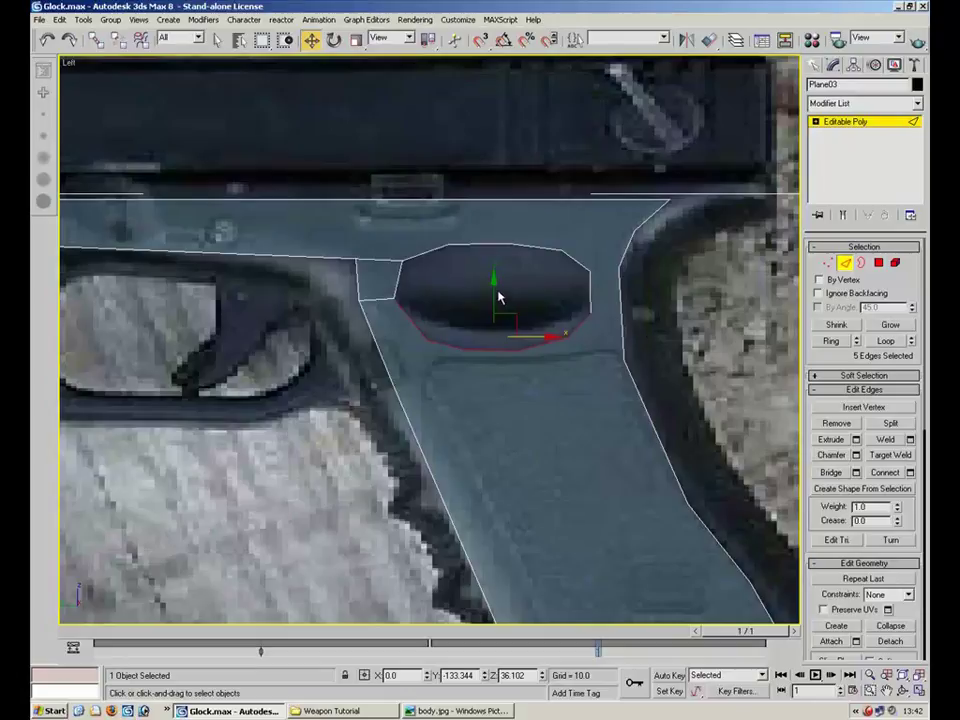
pyautogui.moveTo(494, 292)
pyautogui.keyDown('shift'); pyautogui.mouseDown()
pyautogui.moveTo(494, 266)
pyautogui.moveTo(494, 274)
pyautogui.mouseUp(); pyautogui.keyUp('shift')
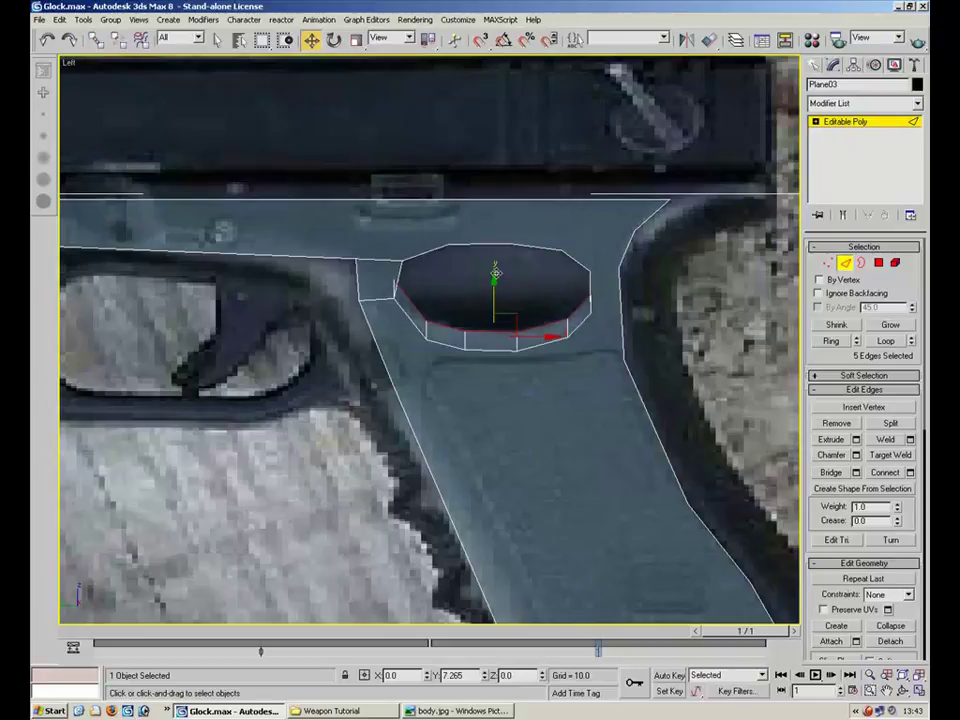
# Target weld the extruded strip's front and rear end vertices onto the matching rim vertices
pyautogui.scroll(4, 494, 272)
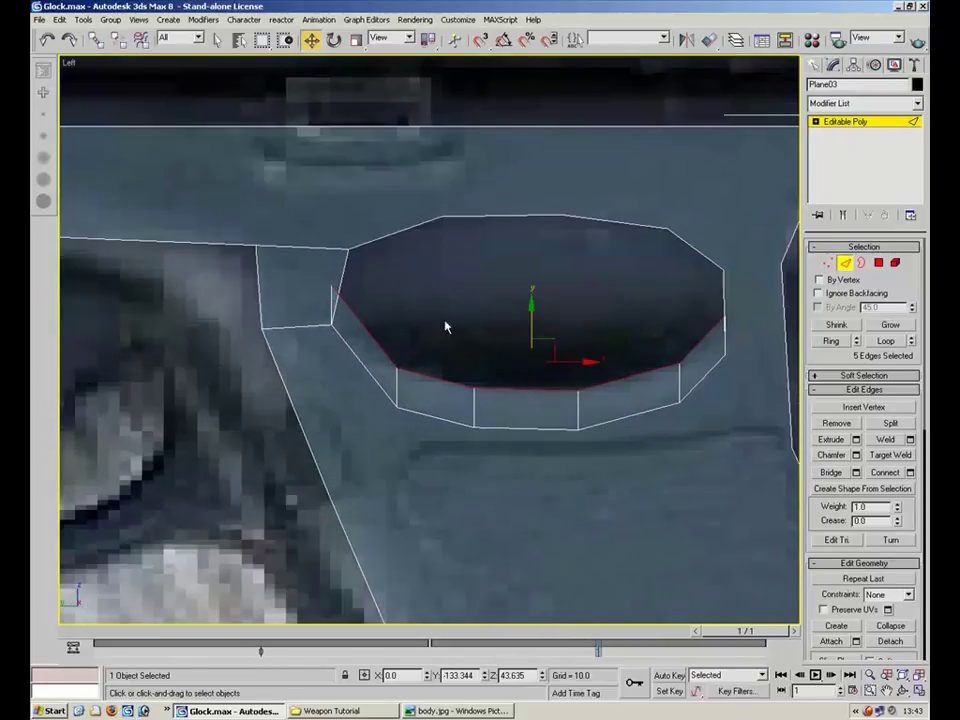
pyautogui.press('1')
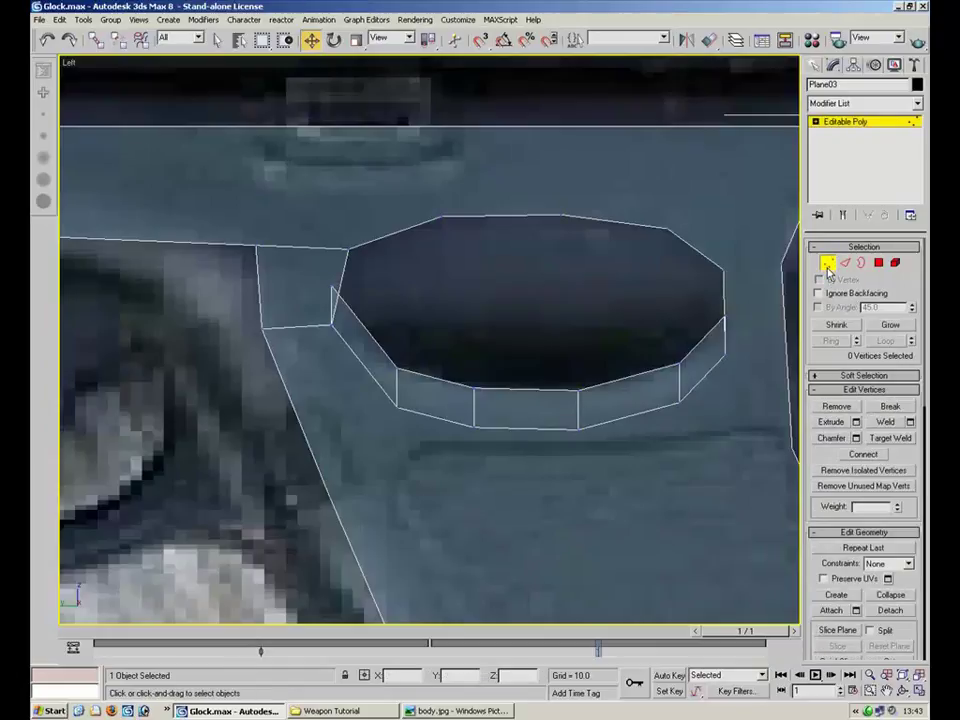
pyautogui.click(890, 440)
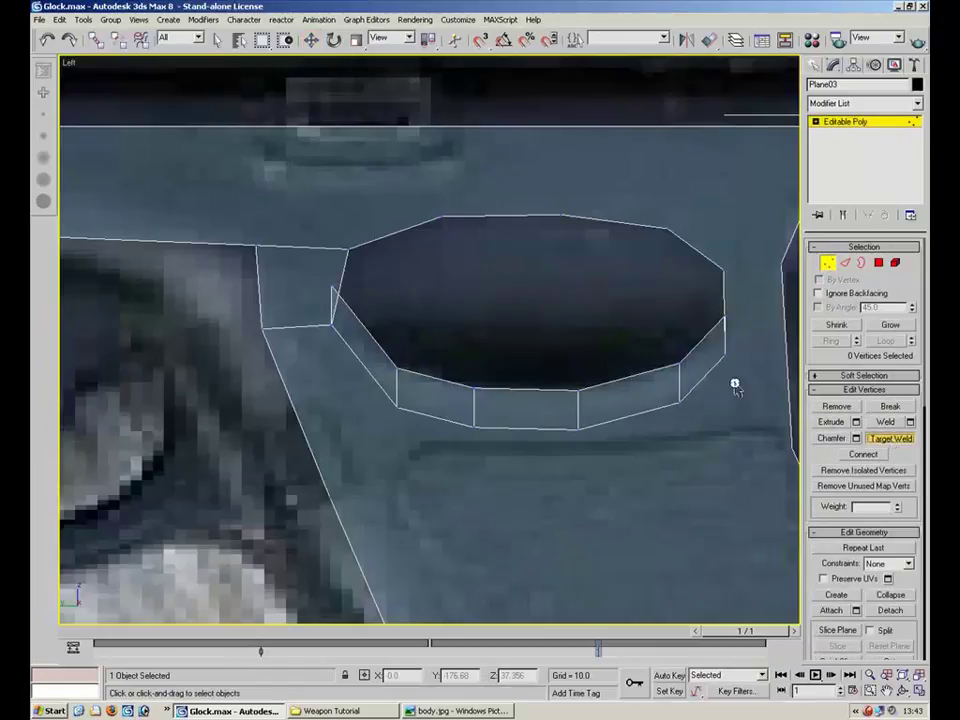
pyautogui.click(336, 328)
pyautogui.click(724, 318)
pyautogui.click(724, 356)
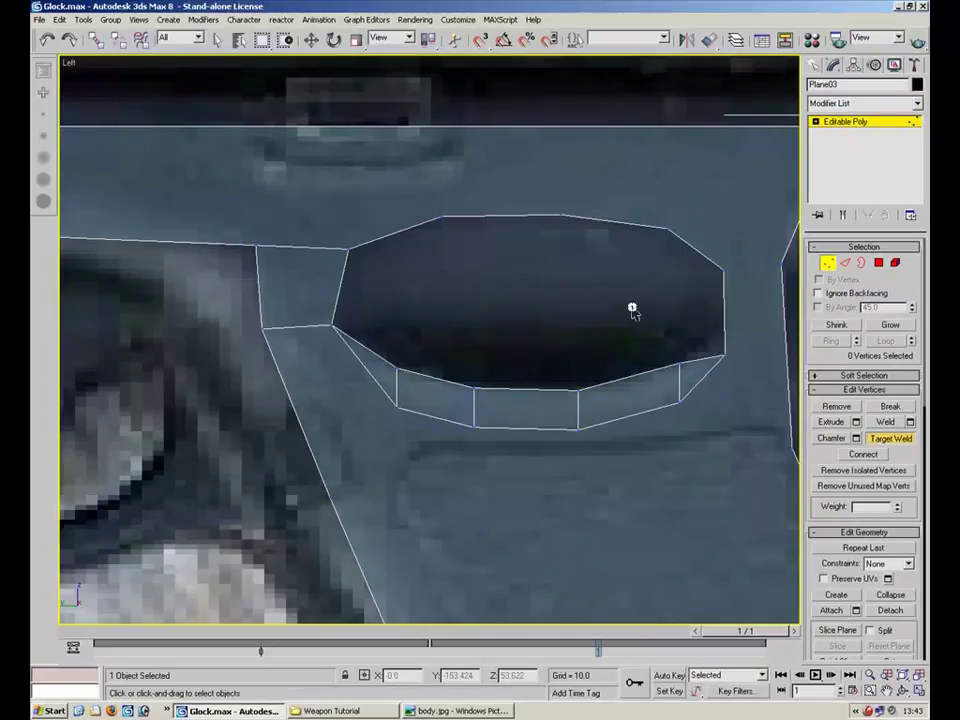
# Move the strip's four inner vertices down towards the lower rim to form a thin, evenly curved lip
pyautogui.click(829, 264)
pyautogui.click(829, 264)
pyautogui.click(681, 362)
pyautogui.moveTo(694, 341); pyautogui.dragTo(598, 383)
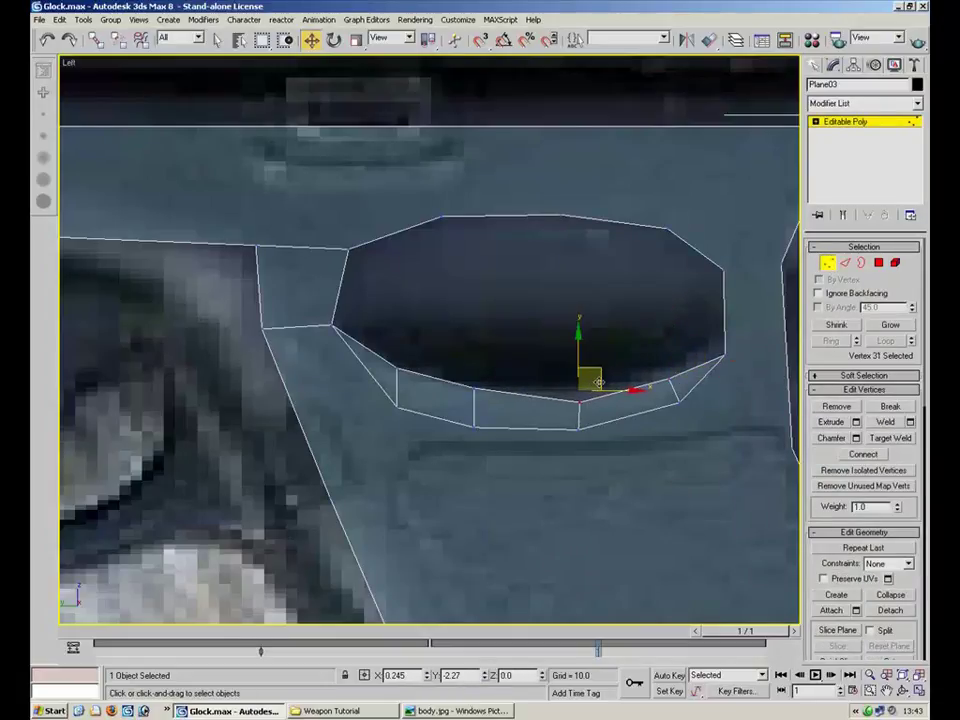
pyautogui.click(681, 373)
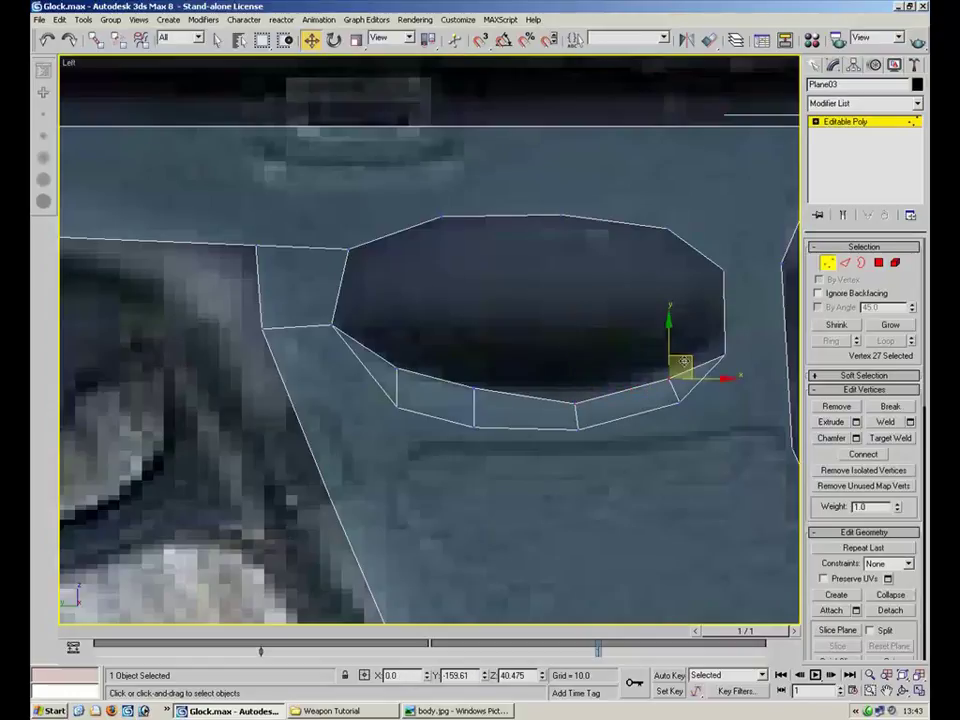
pyautogui.click(542, 358)
pyautogui.click(488, 377)
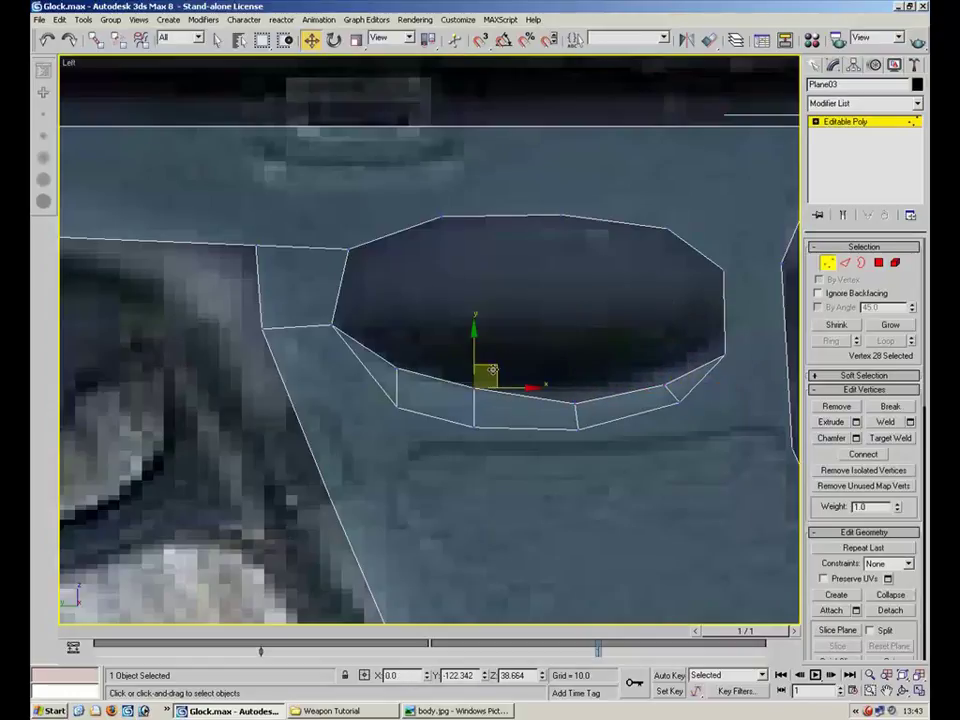
pyautogui.moveTo(490, 377); pyautogui.dragTo(492, 390)
pyautogui.click(410, 364)
pyautogui.moveTo(415, 358)
pyautogui.mouseDown()
pyautogui.moveTo(435, 360)
pyautogui.moveTo(426, 378)
pyautogui.mouseUp()
pyautogui.click(575, 401)
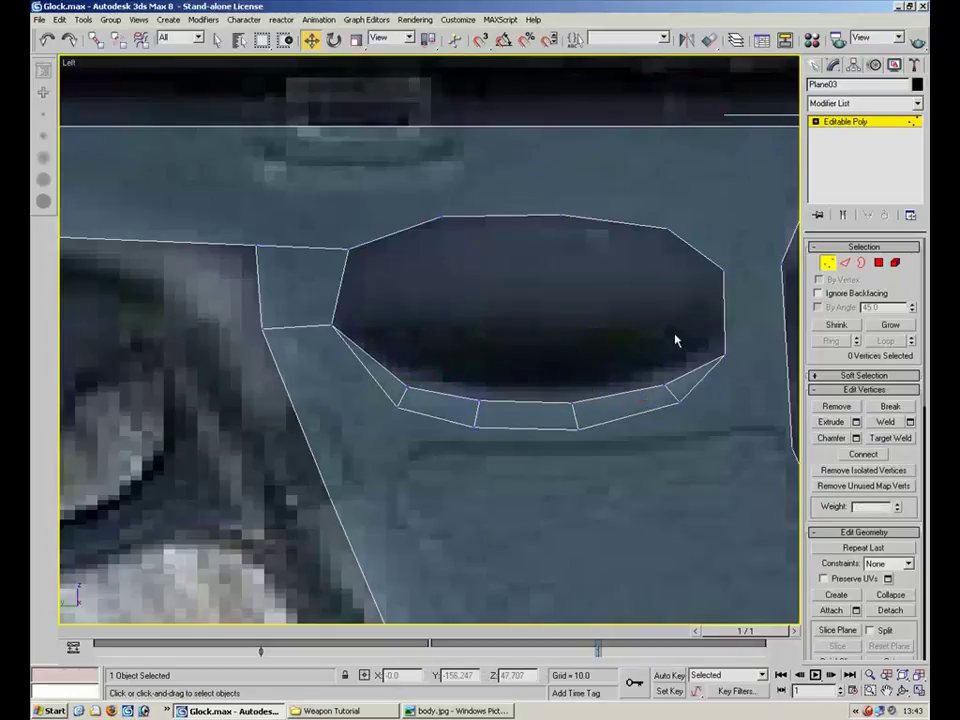
# Select the lip's four inner vertices and pull them outward in the Perspective view to -4.866 on X
pyautogui.click(845, 262)
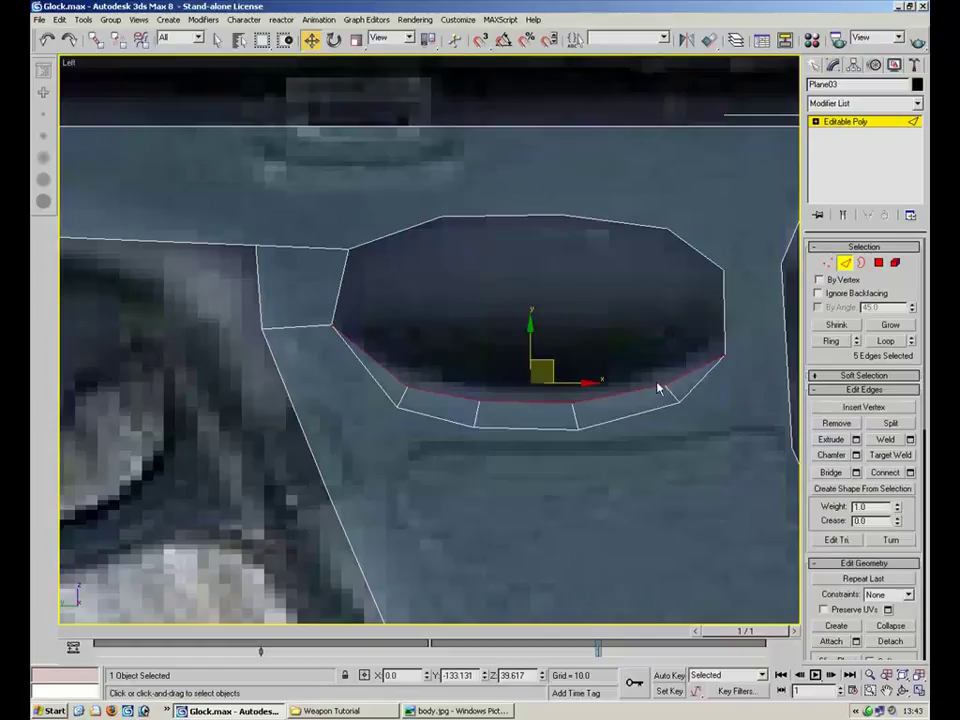
pyautogui.press('1')
pyautogui.click(676, 396)
pyautogui.keyDown('ctrl'); pyautogui.click(575, 401); pyautogui.keyUp('ctrl')
pyautogui.keyDown('ctrl'); pyautogui.click(476, 402); pyautogui.keyUp('ctrl')
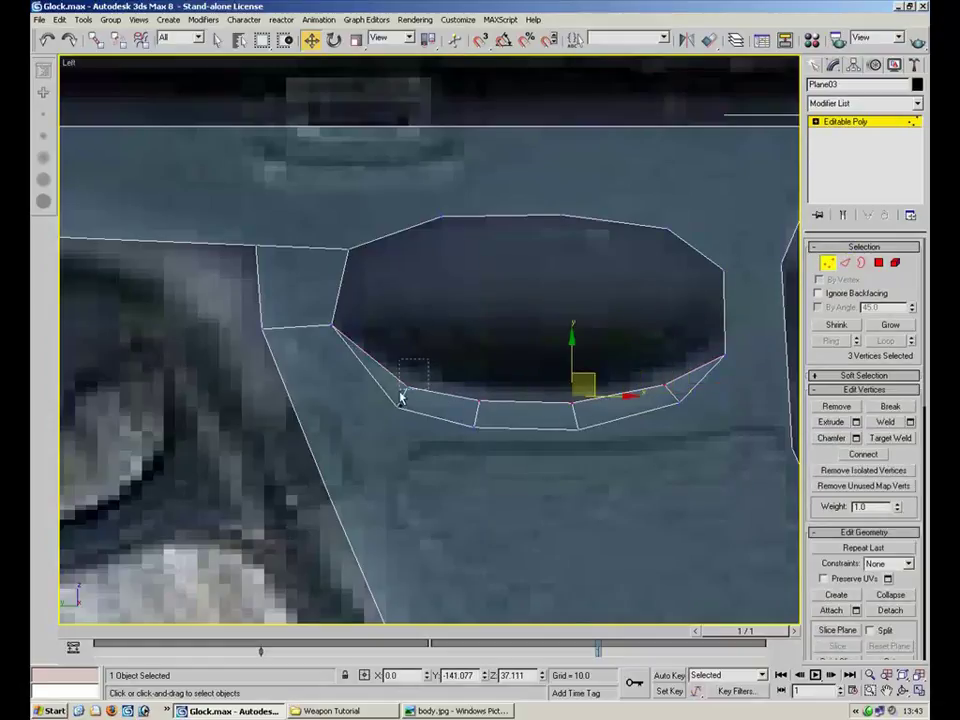
pyautogui.keyDown('ctrl'); pyautogui.click(410, 383); pyautogui.keyUp('ctrl')
pyautogui.hotkey('alt', 'w')
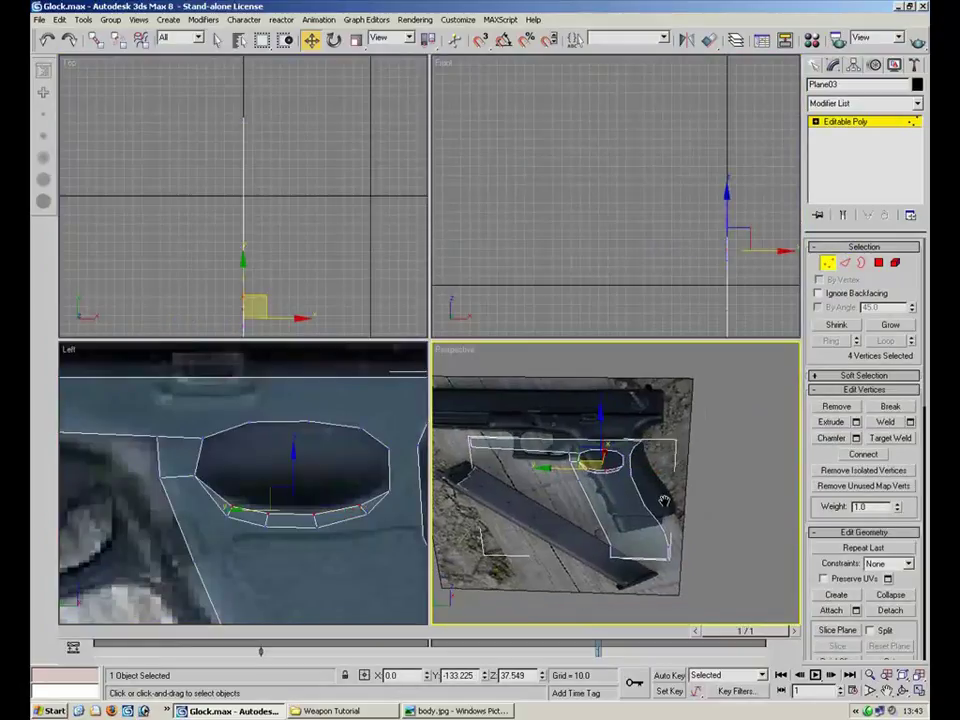
pyautogui.click(917, 691)
pyautogui.keyDown('alt'); pyautogui.moveTo(567, 366); pyautogui.dragTo(437, 354, button='middle'); pyautogui.keyUp('alt')
pyautogui.scroll(5, 571, 413)
pyautogui.moveTo(453, 381); pyautogui.dragTo(430, 377)
pyautogui.keyDown('alt'); pyautogui.moveTo(430, 377); pyautogui.dragTo(454, 467, button='middle'); pyautogui.keyUp('alt')
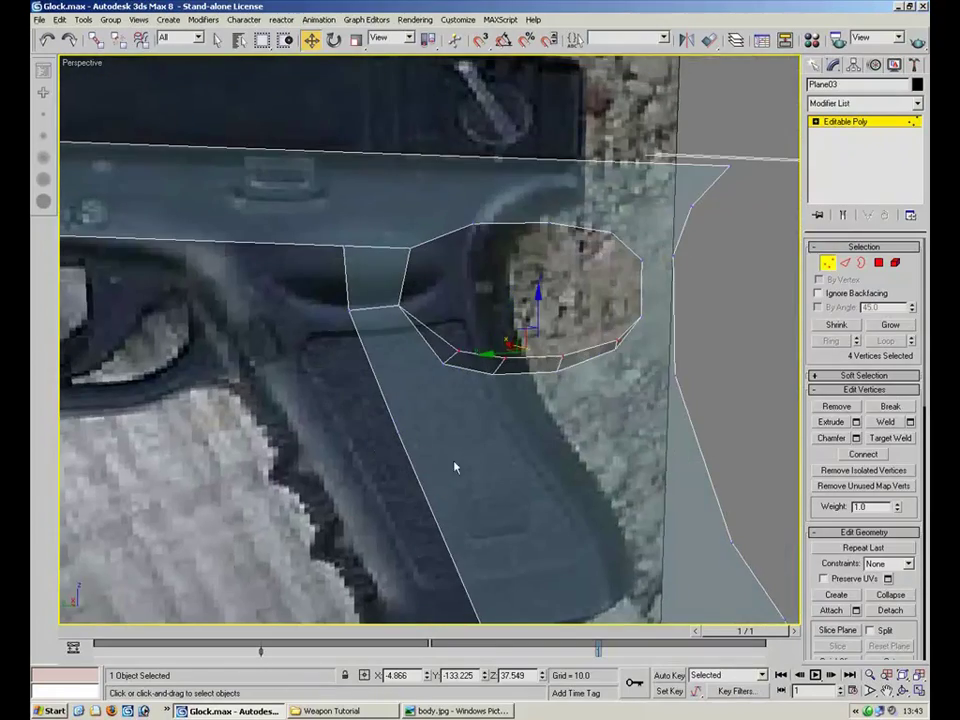
# Extrude the lip's five inner edges about 2 units upward and back towards the frame as a second strip
pyautogui.press('2')
pyautogui.keyDown('alt'); pyautogui.moveTo(509, 340); pyautogui.dragTo(556, 325, button='middle'); pyautogui.keyUp('alt')
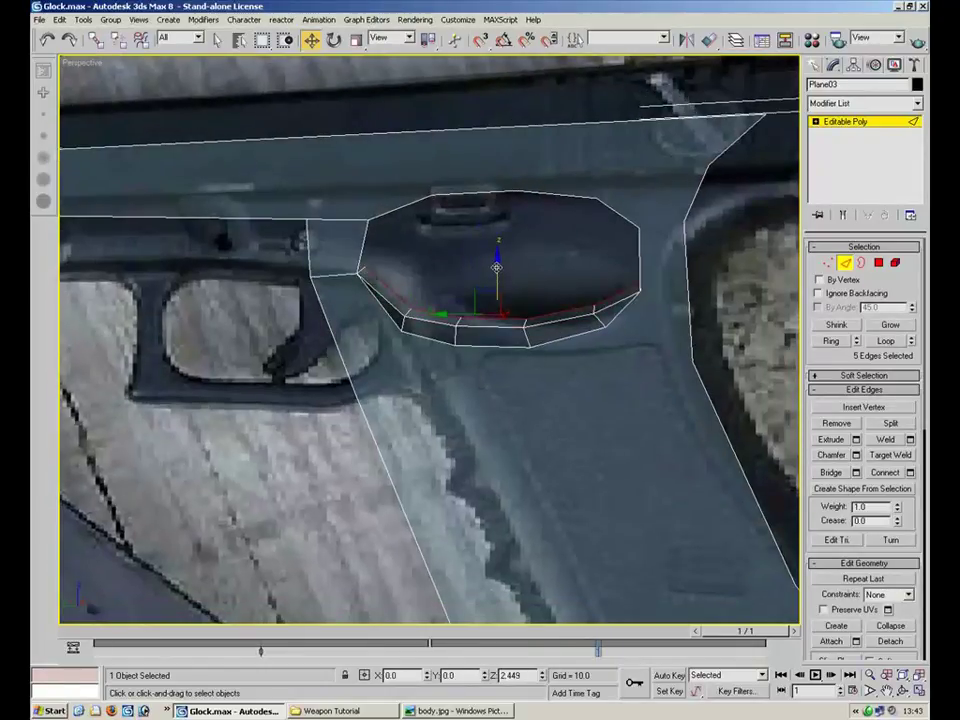
pyautogui.keyDown('alt'); pyautogui.moveTo(523, 289); pyautogui.dragTo(533, 306, button='middle'); pyautogui.keyUp('alt')
# Target weld the second strip's two end vertices onto the rim vertices at the front and rear of the recess
pyautogui.press('1')
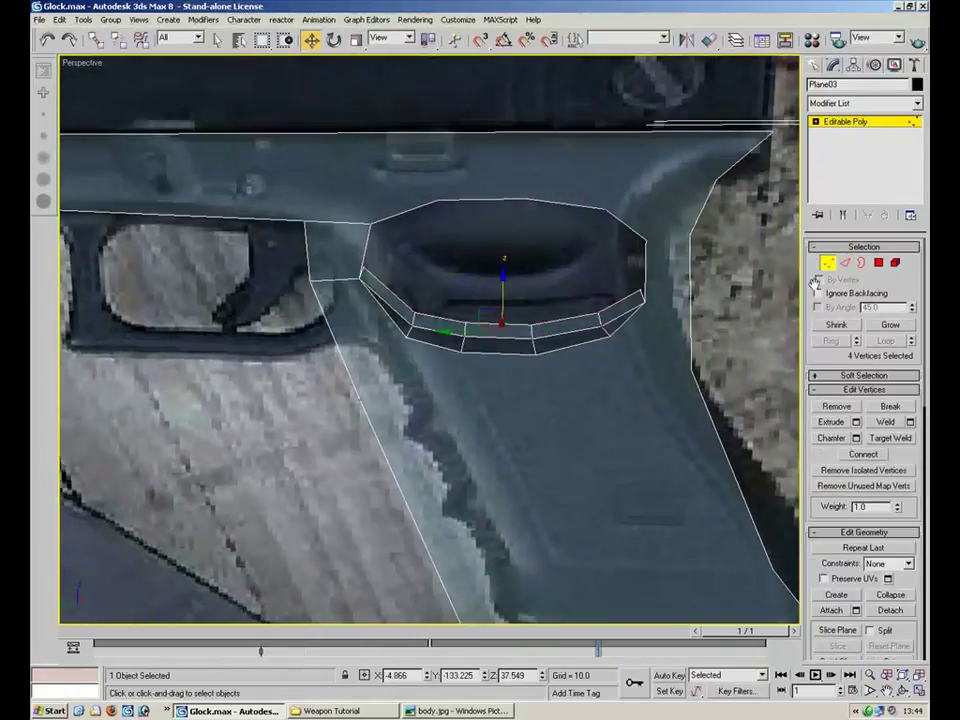
pyautogui.click(908, 440)
pyautogui.keyDown('alt'); pyautogui.moveTo(420, 300); pyautogui.dragTo(476, 279, button='middle'); pyautogui.keyUp('alt')
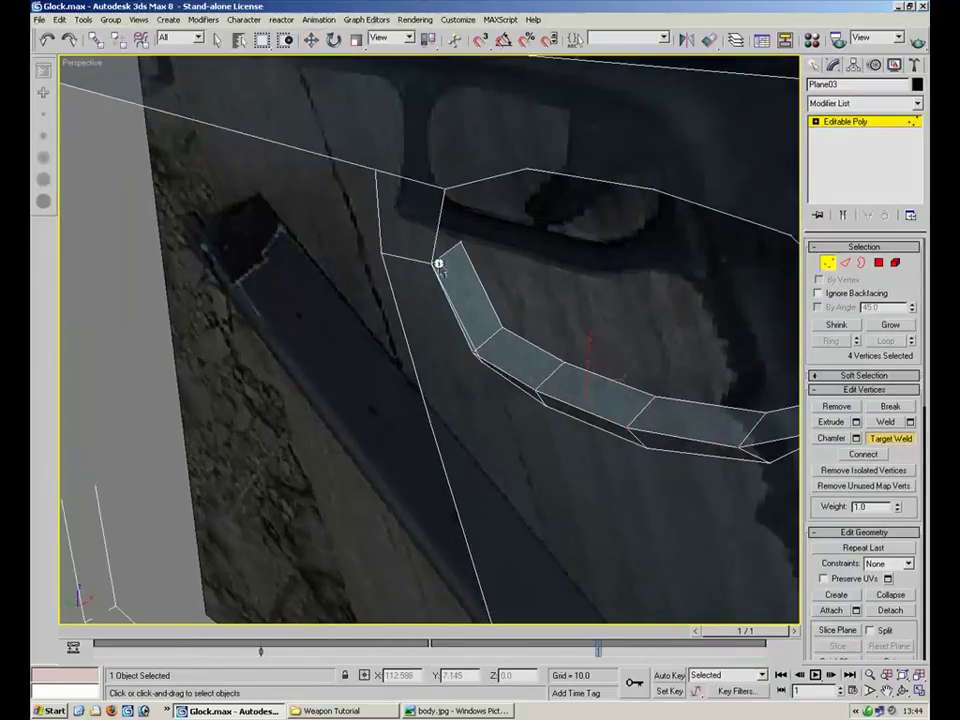
pyautogui.click(462, 244)
pyautogui.click(432, 260)
pyautogui.keyDown('alt'); pyautogui.moveTo(640, 343); pyautogui.dragTo(585, 395, button='middle'); pyautogui.keyUp('alt')
pyautogui.keyDown('alt'); pyautogui.moveTo(641, 354); pyautogui.dragTo(619, 334, button='middle'); pyautogui.keyUp('alt')
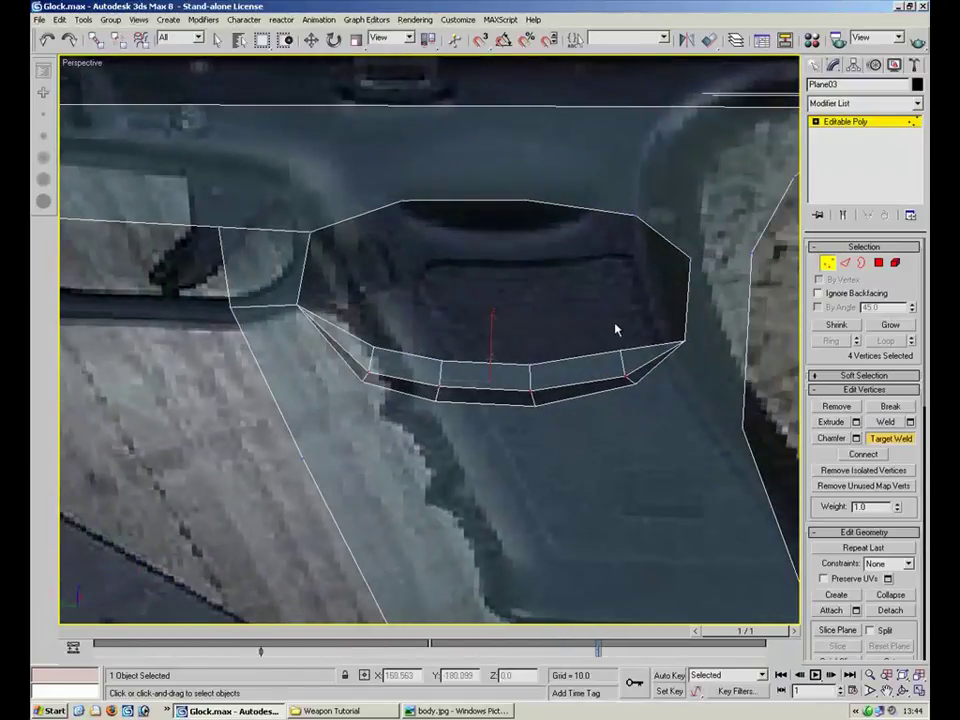
pyautogui.keyDown('alt'); pyautogui.moveTo(613, 341); pyautogui.dragTo(618, 299, button='middle'); pyautogui.keyUp('alt')
# Select the eleven edges around the recess opening and extrude them inward by scaling to form an inner ring
pyautogui.click(845, 263)
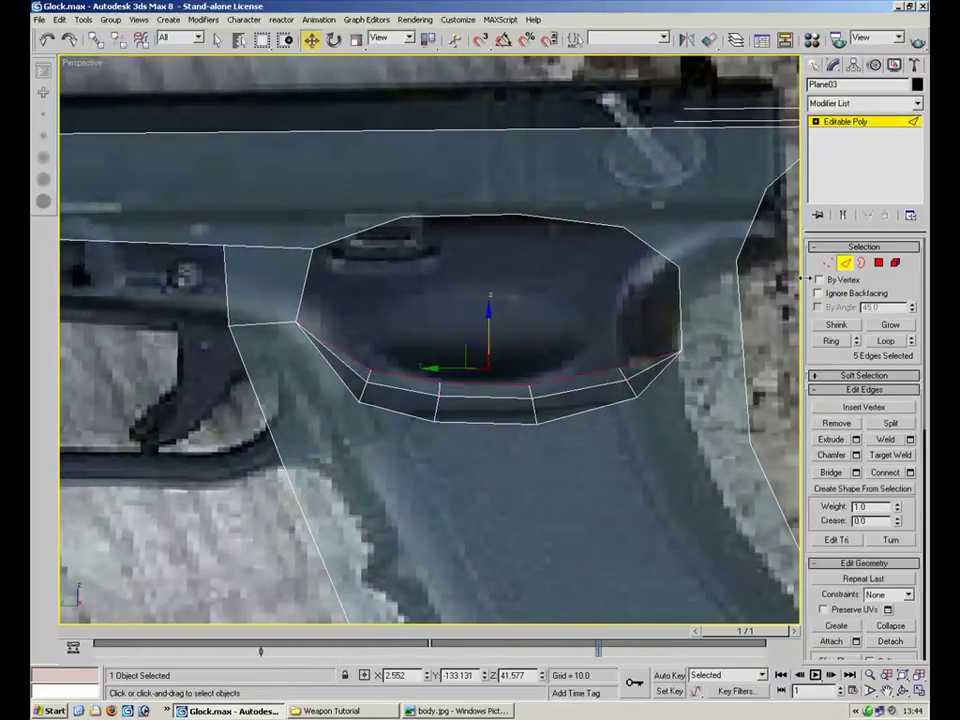
pyautogui.click(679, 313)
pyautogui.keyDown('ctrl'); pyautogui.click(654, 246); pyautogui.keyUp('ctrl')
pyautogui.keyDown('ctrl'); pyautogui.click(565, 222); pyautogui.keyUp('ctrl')
pyautogui.keyDown('ctrl'); pyautogui.click(443, 219); pyautogui.keyUp('ctrl')
pyautogui.keyDown('ctrl'); pyautogui.click(374, 224); pyautogui.keyUp('ctrl')
pyautogui.keyDown('ctrl'); pyautogui.click(304, 278); pyautogui.keyUp('ctrl')
pyautogui.keyDown('ctrl'); pyautogui.click(340, 352); pyautogui.keyUp('ctrl')
pyautogui.keyDown('ctrl'); pyautogui.click(420, 381); pyautogui.keyUp('ctrl')
pyautogui.keyDown('ctrl'); pyautogui.click(486, 386); pyautogui.keyUp('ctrl')
pyautogui.keyDown('ctrl'); pyautogui.click(576, 379); pyautogui.keyUp('ctrl')
pyautogui.keyDown('ctrl'); pyautogui.click(638, 362); pyautogui.keyUp('ctrl')
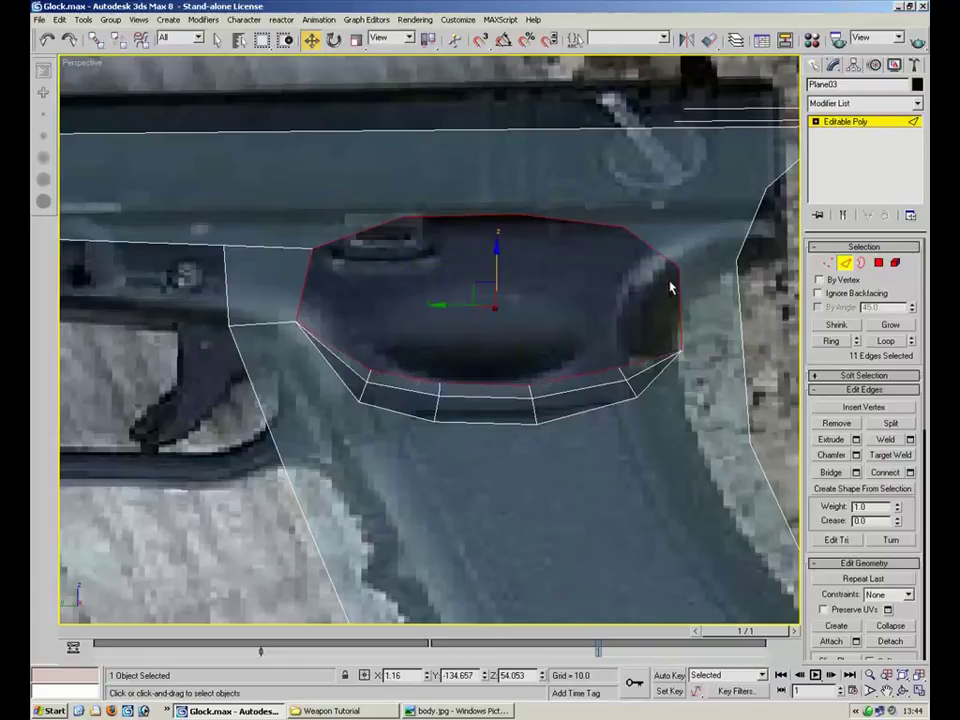
pyautogui.press('r')
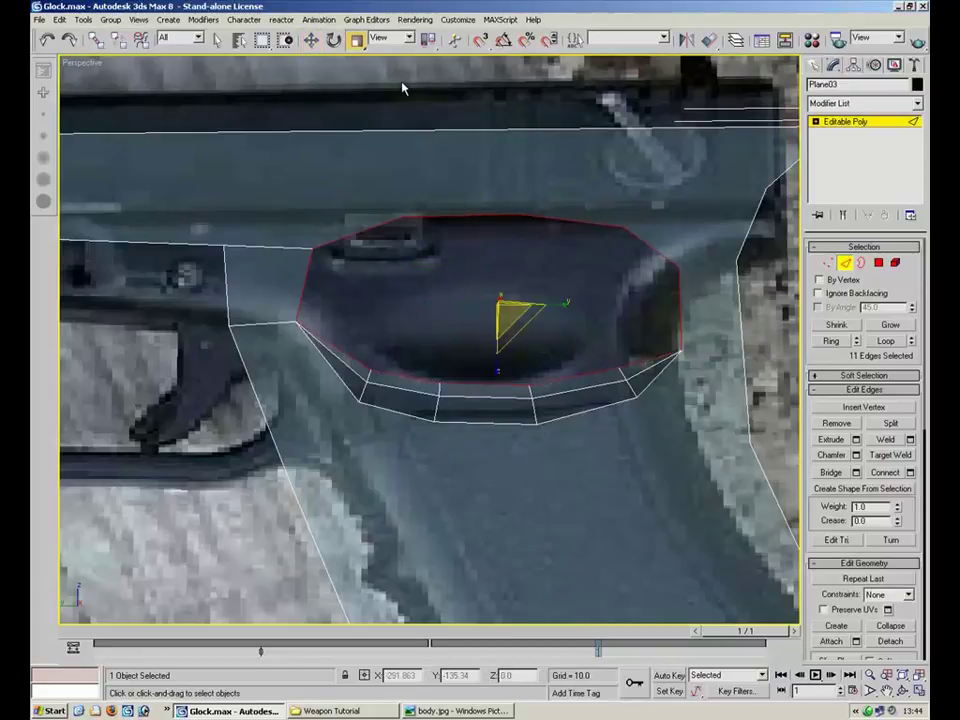
pyautogui.keyDown('alt'); pyautogui.moveTo(548, 332); pyautogui.dragTo(527, 321, button='middle'); pyautogui.keyUp('alt')
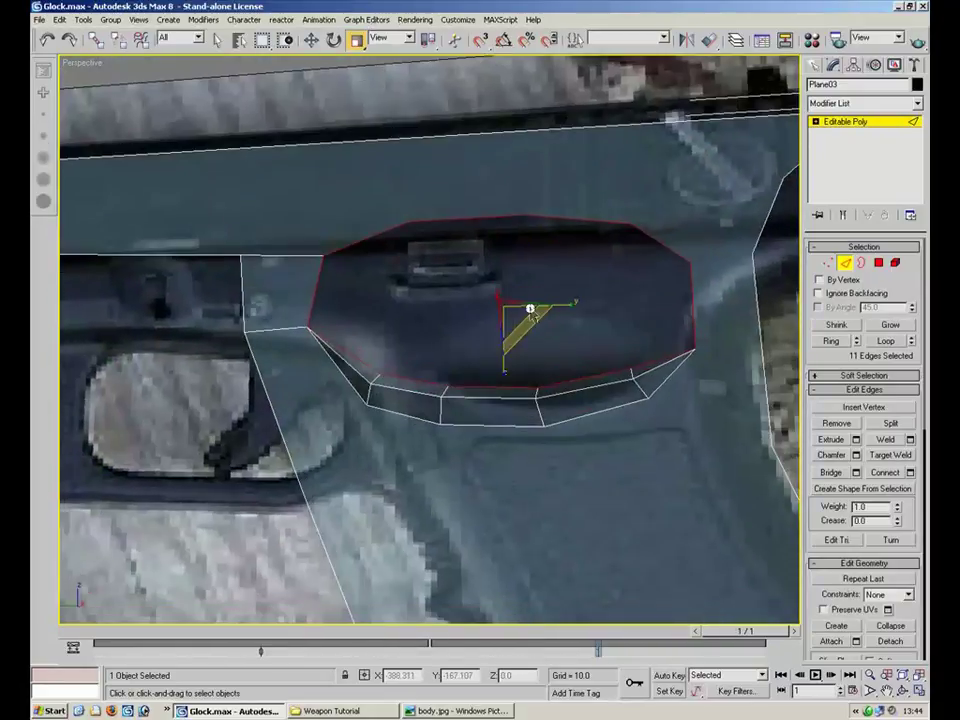
pyautogui.scroll(2, 531, 296)
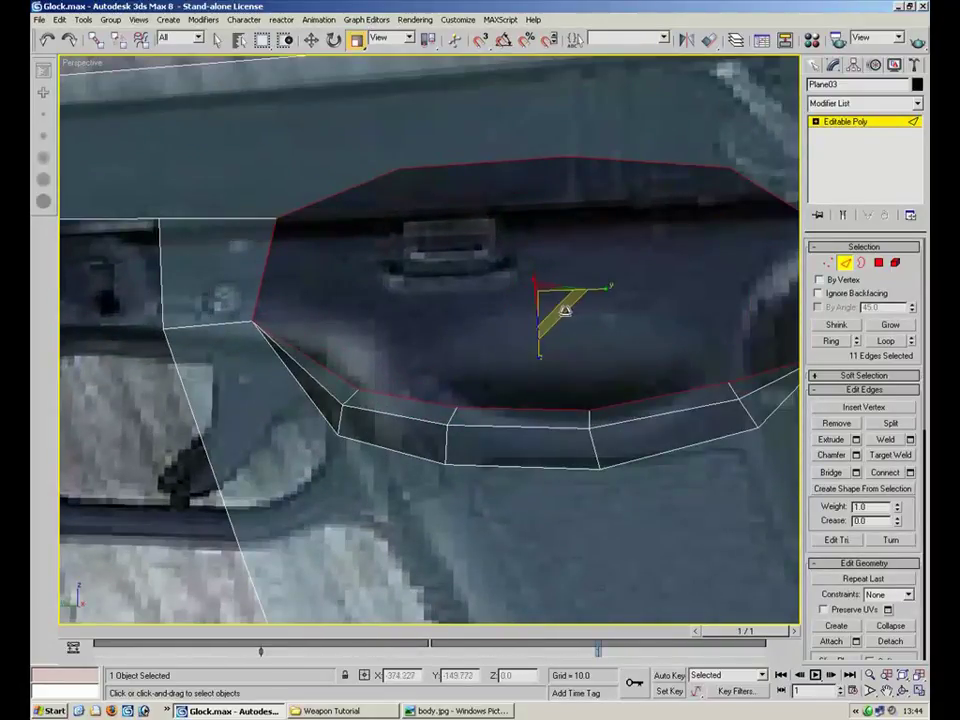
pyautogui.moveTo(565, 311)
pyautogui.keyDown('shift'); pyautogui.mouseDown()
pyautogui.moveTo(574, 319)
pyautogui.moveTo(561, 284)
pyautogui.mouseUp(); pyautogui.keyUp('shift')
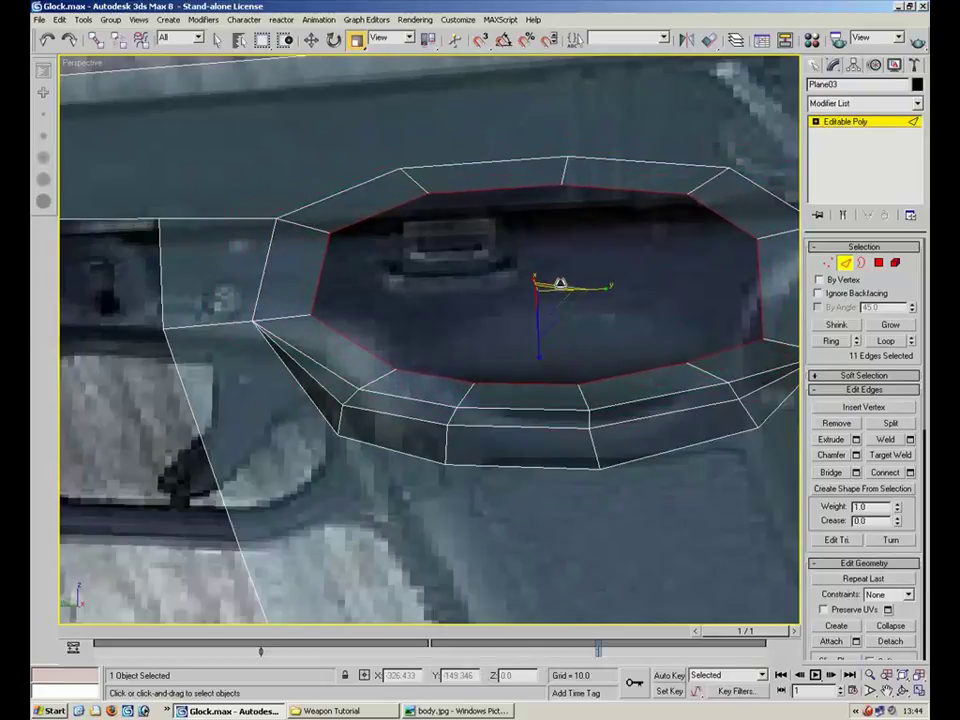
# Push the inner ring's edges deeper into the frame, to 3.428 on X
pyautogui.press('w')
pyautogui.keyDown('alt'); pyautogui.moveTo(540, 320); pyautogui.dragTo(556, 301, button='middle'); pyautogui.keyUp('alt')
pyautogui.moveTo(589, 298); pyautogui.dragTo(612, 291)
pyautogui.keyDown('alt'); pyautogui.moveTo(612, 291); pyautogui.dragTo(390, 284, button='middle'); pyautogui.keyUp('alt')
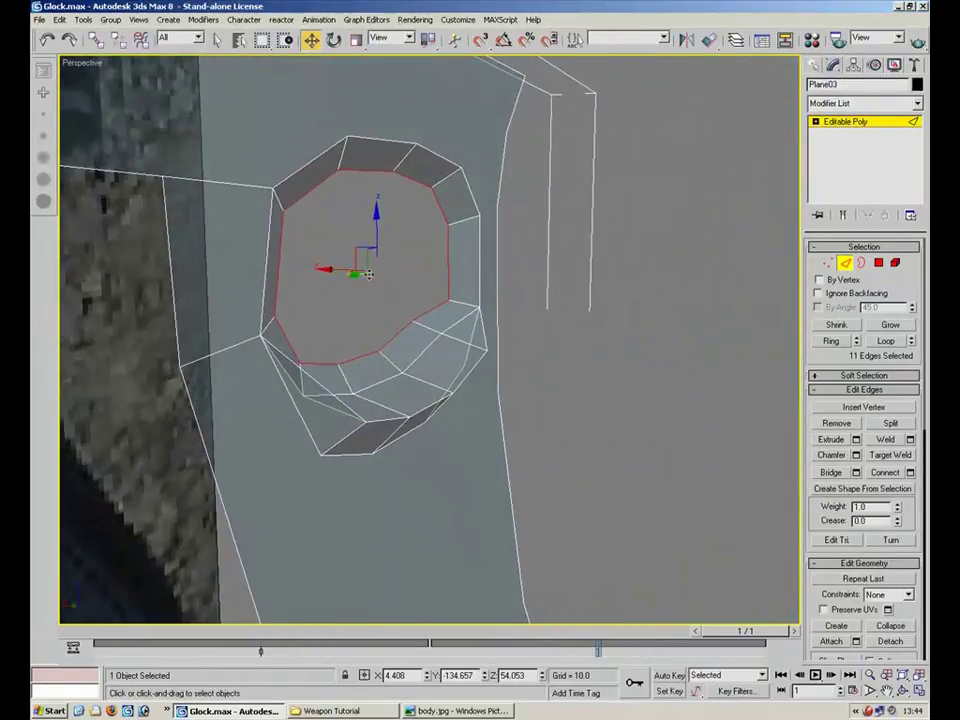
pyautogui.moveTo(327, 272); pyautogui.dragTo(337, 272)
pyautogui.keyDown('alt'); pyautogui.moveTo(534, 308); pyautogui.dragTo(461, 303, button='middle'); pyautogui.keyUp('alt')
# Connect the two parallel edges at the rear end of the recess, between the rim and the inner ring
pyautogui.hotkey('alt', 'w')
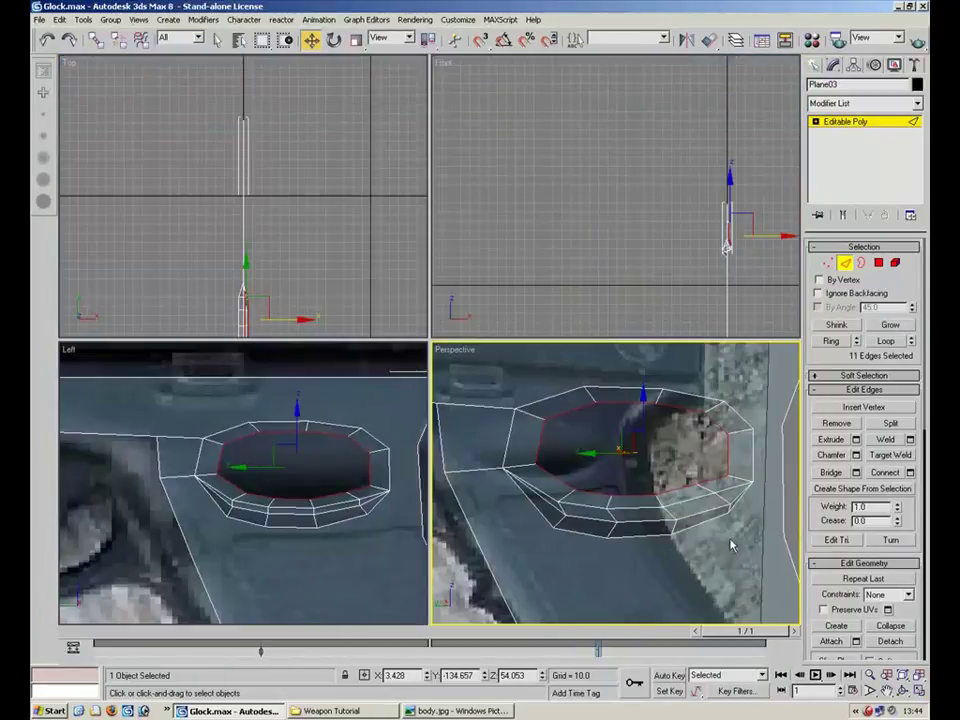
pyautogui.keyDown('alt'); pyautogui.moveTo(667, 482); pyautogui.dragTo(619, 448, button='middle'); pyautogui.keyUp('alt')
pyautogui.moveTo(402, 520); pyautogui.dragTo(398, 505, button='middle')
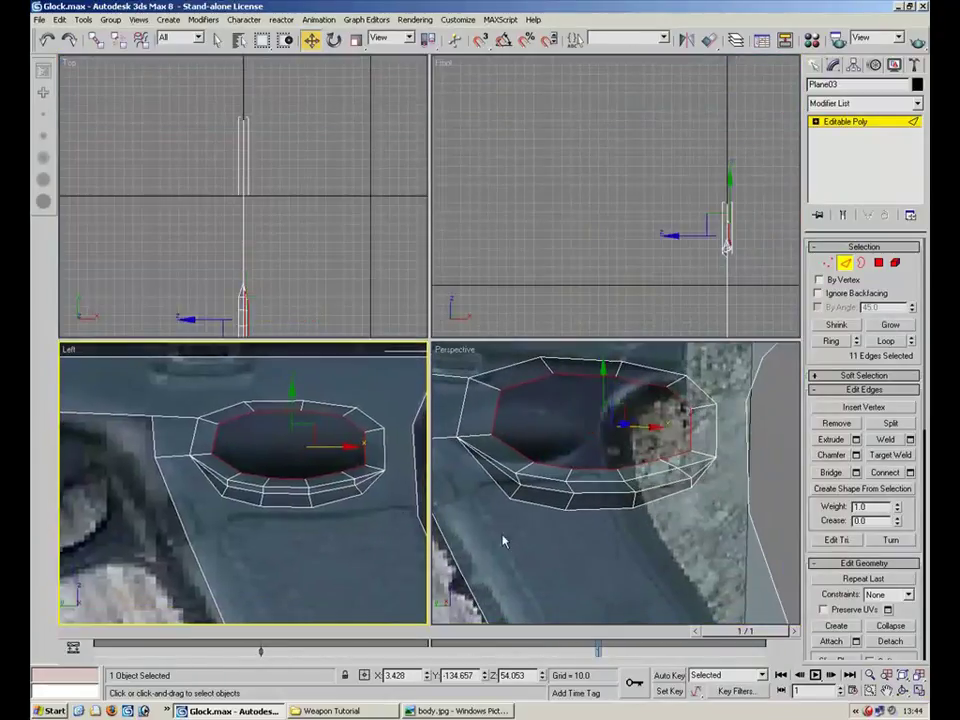
pyautogui.hotkey('alt', 'w')
pyautogui.moveTo(561, 349); pyautogui.dragTo(425, 372, button='middle')
pyautogui.press('1')
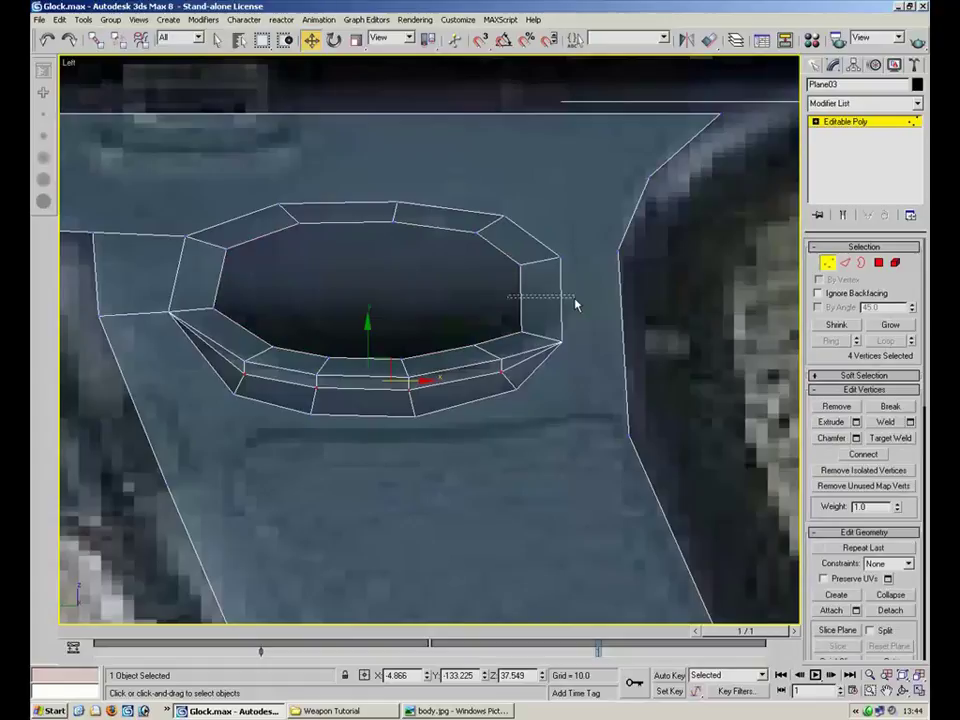
pyautogui.press('2')
pyautogui.moveTo(583, 296); pyautogui.dragTo(528, 335)
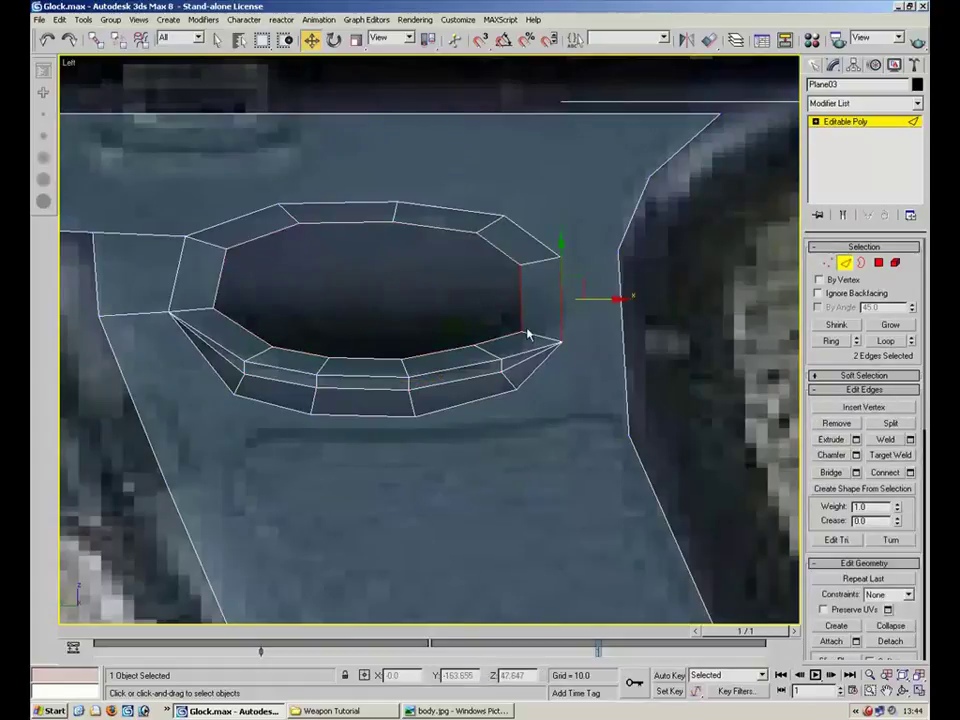
pyautogui.click(888, 474)
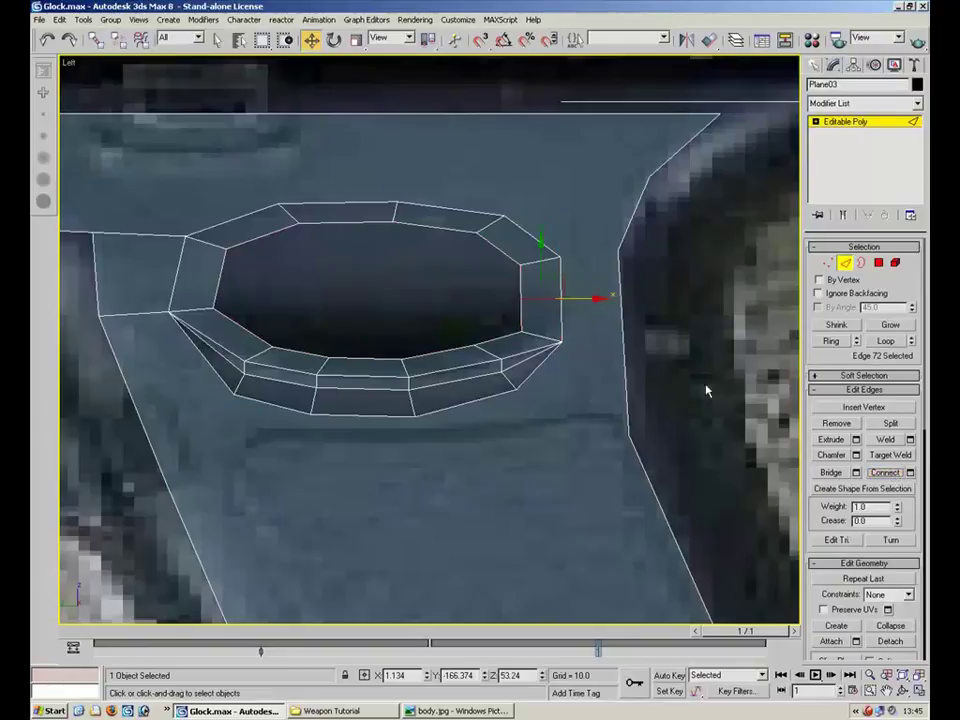
# Move the two new vertices slightly rearward to round off the rear end of the recess
pyautogui.scroll(2, 600, 325)
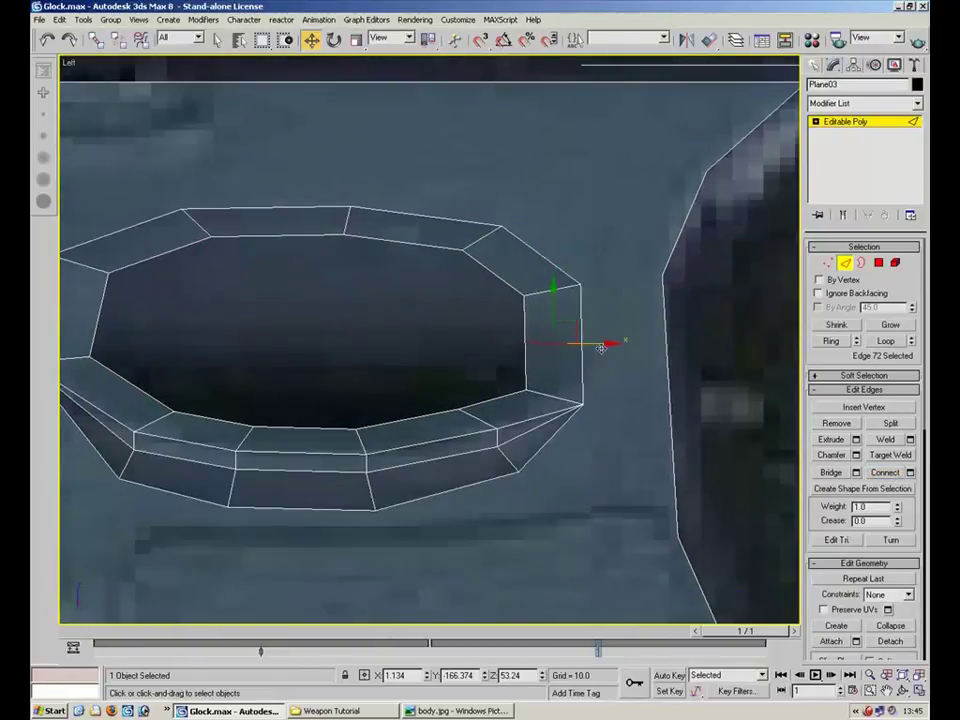
pyautogui.press('1')
pyautogui.moveTo(598, 342); pyautogui.dragTo(612, 343)
# Lower the inner ring's upper front vertex and move the rim's lower front and lower rear vertices about 2 units inward
pyautogui.moveTo(266, 343); pyautogui.dragTo(502, 357, button='middle')
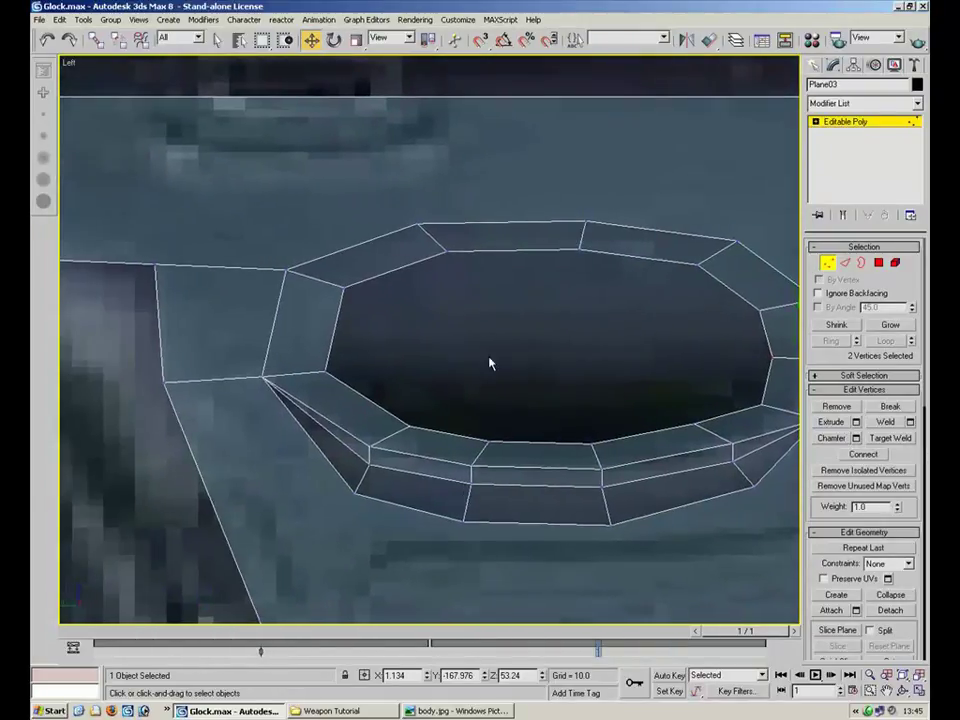
pyautogui.moveTo(377, 250); pyautogui.dragTo(292, 294)
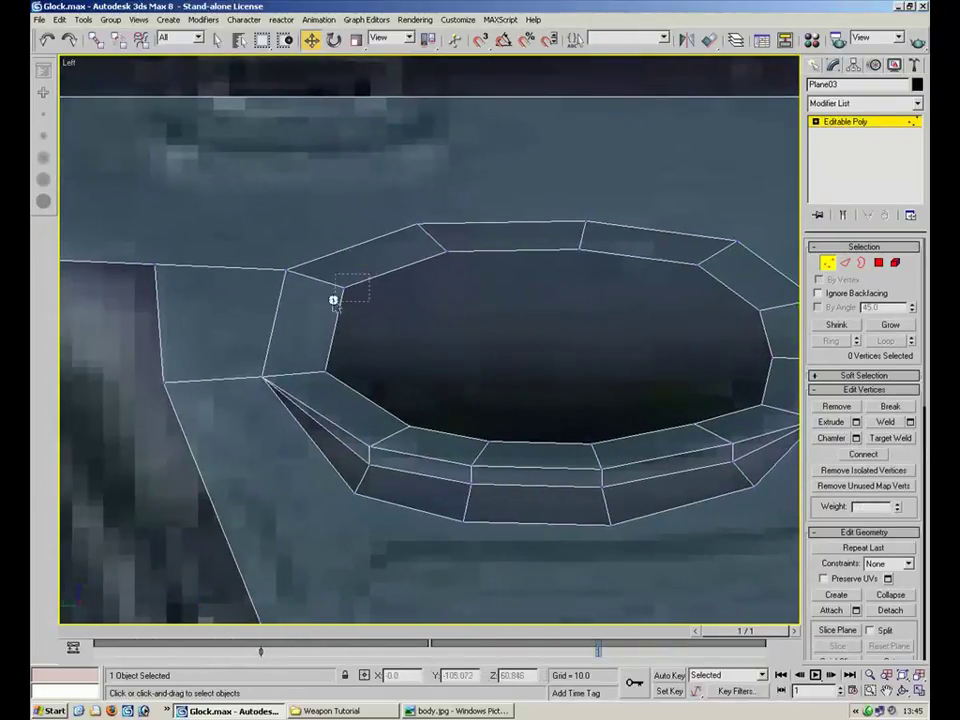
pyautogui.moveTo(367, 275); pyautogui.dragTo(366, 302)
pyautogui.moveTo(367, 347); pyautogui.dragTo(313, 389)
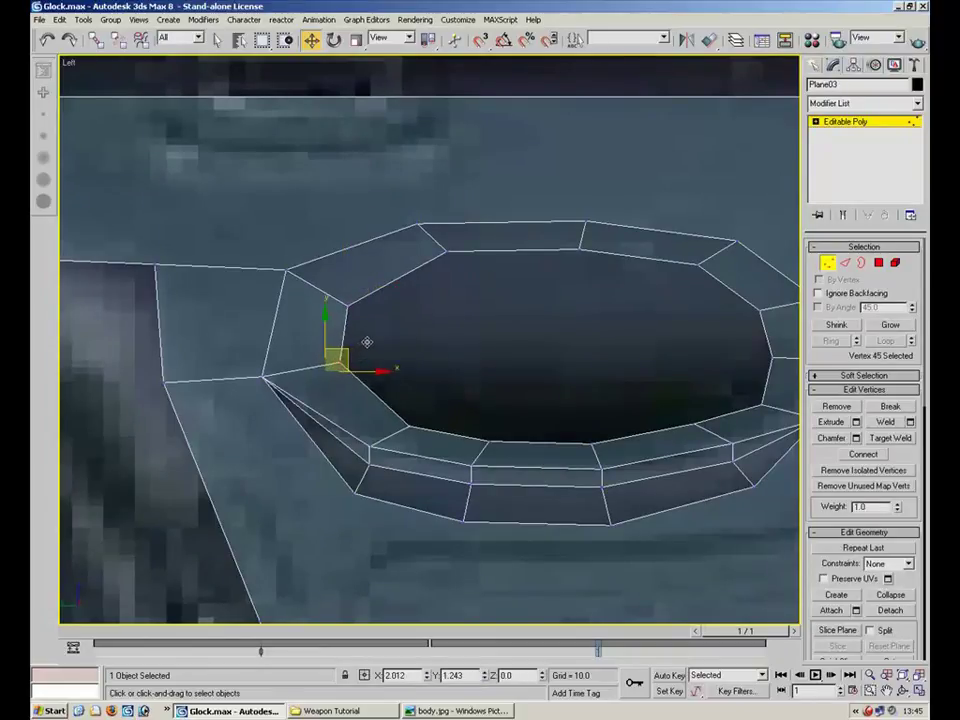
pyautogui.click(281, 377)
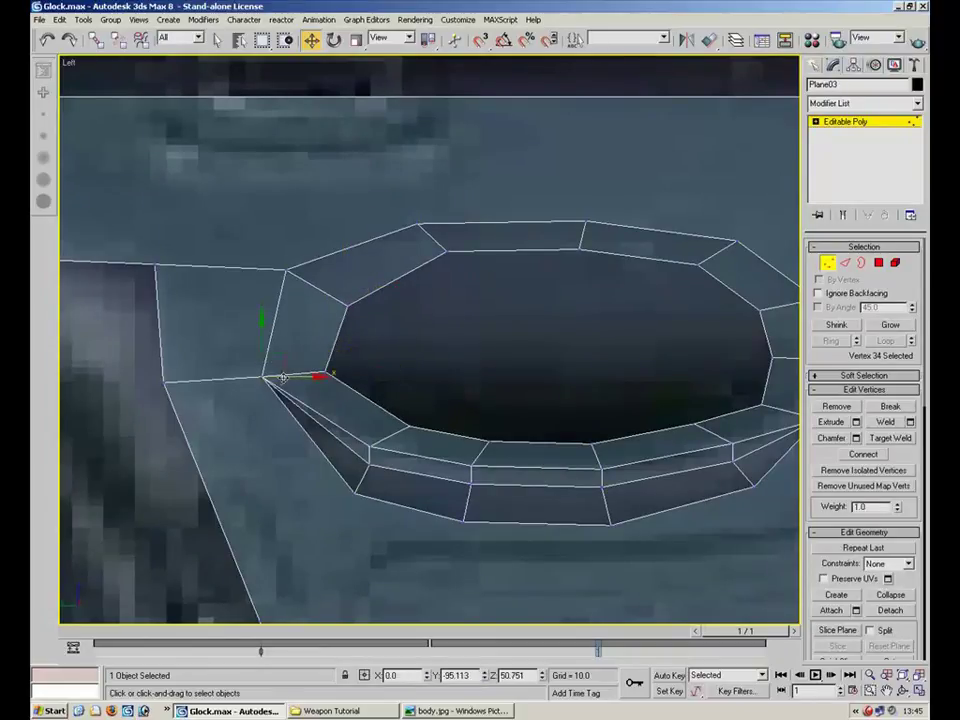
pyautogui.moveTo(310, 378); pyautogui.dragTo(319, 377)
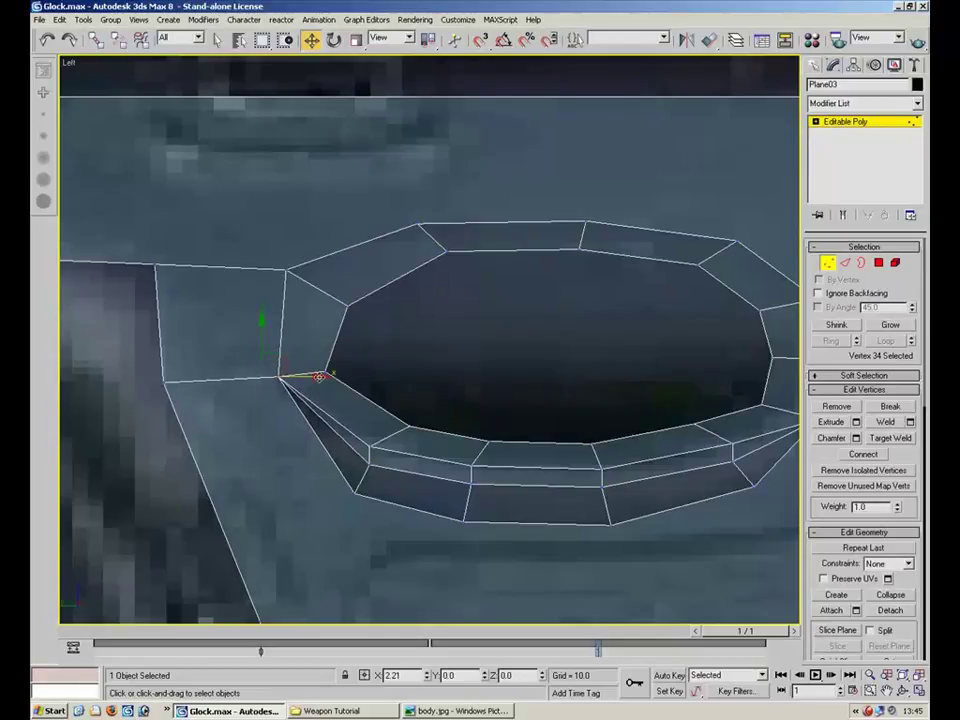
pyautogui.moveTo(545, 369); pyautogui.dragTo(480, 343, button='middle')
pyautogui.click(762, 401)
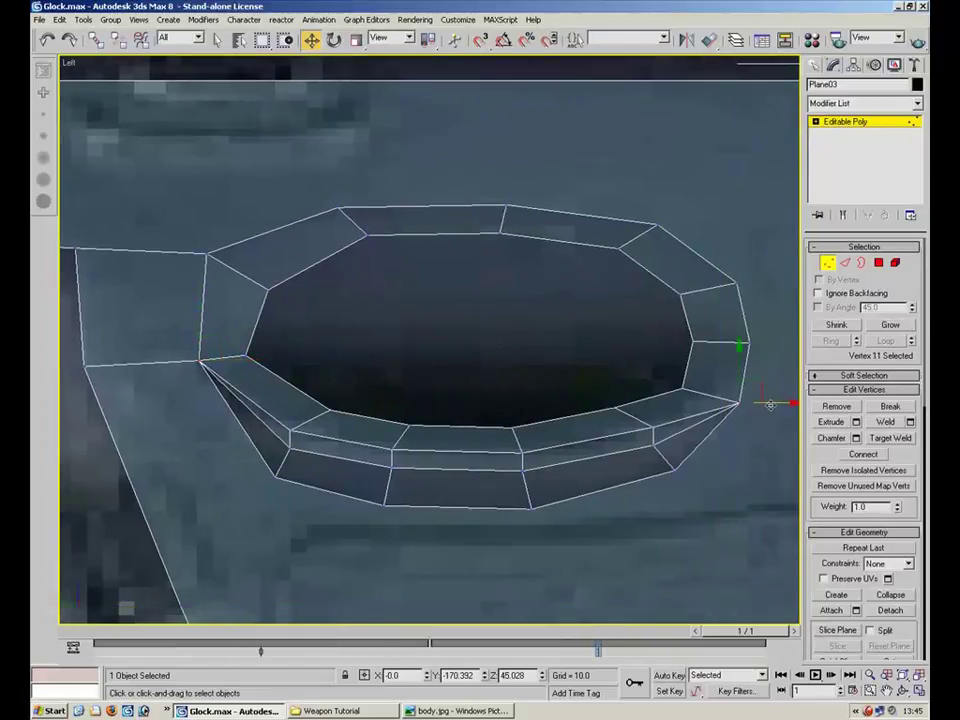
pyautogui.moveTo(762, 401); pyautogui.dragTo(756, 401)
# Shift the four vertices along the lip's inner edge toward the middle of the recess to even out its segments
pyautogui.click(664, 411)
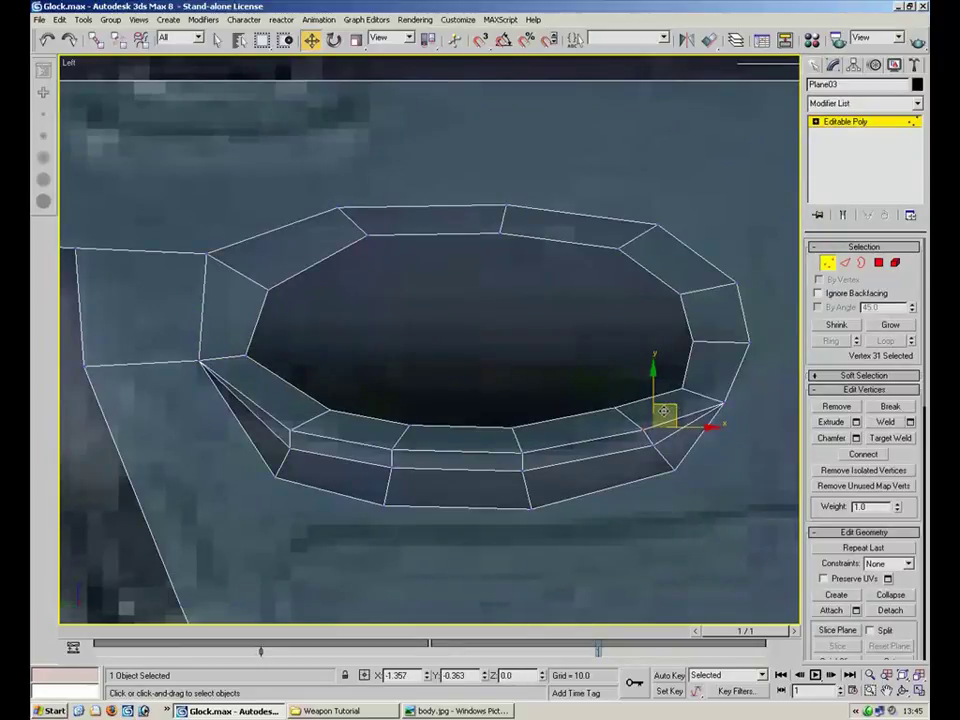
pyautogui.moveTo(664, 411); pyautogui.dragTo(655, 414)
pyautogui.moveTo(505, 464); pyautogui.dragTo(553, 454)
pyautogui.moveTo(412, 440); pyautogui.dragTo(428, 455)
pyautogui.click(292, 427)
pyautogui.moveTo(315, 412); pyautogui.dragTo(326, 414)
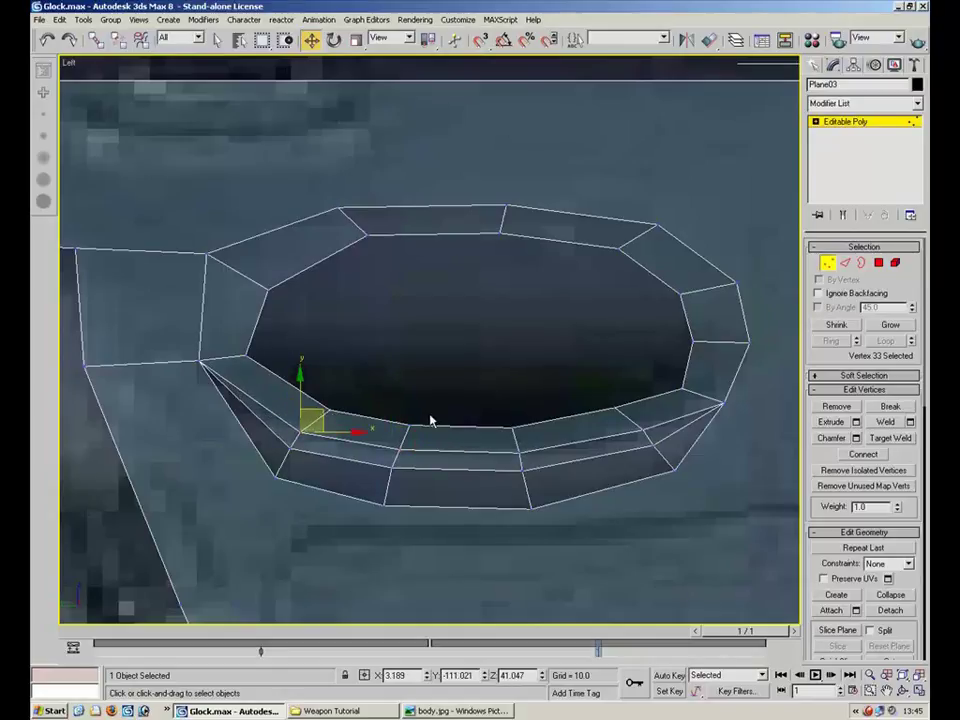
# Move the rim's upper front vertex inward and down, and lower the inner ring's three top vertices together
pyautogui.moveTo(430, 416); pyautogui.dragTo(396, 430)
pyautogui.click(340, 354)
pyautogui.moveTo(224, 227); pyautogui.dragTo(163, 268)
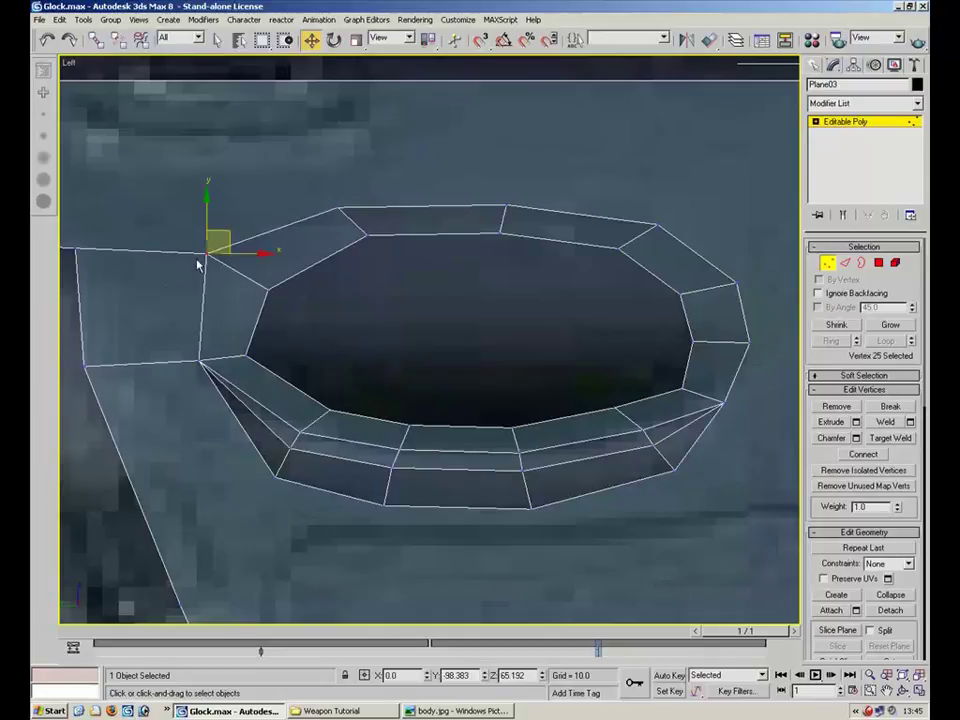
pyautogui.moveTo(228, 233); pyautogui.dragTo(243, 246)
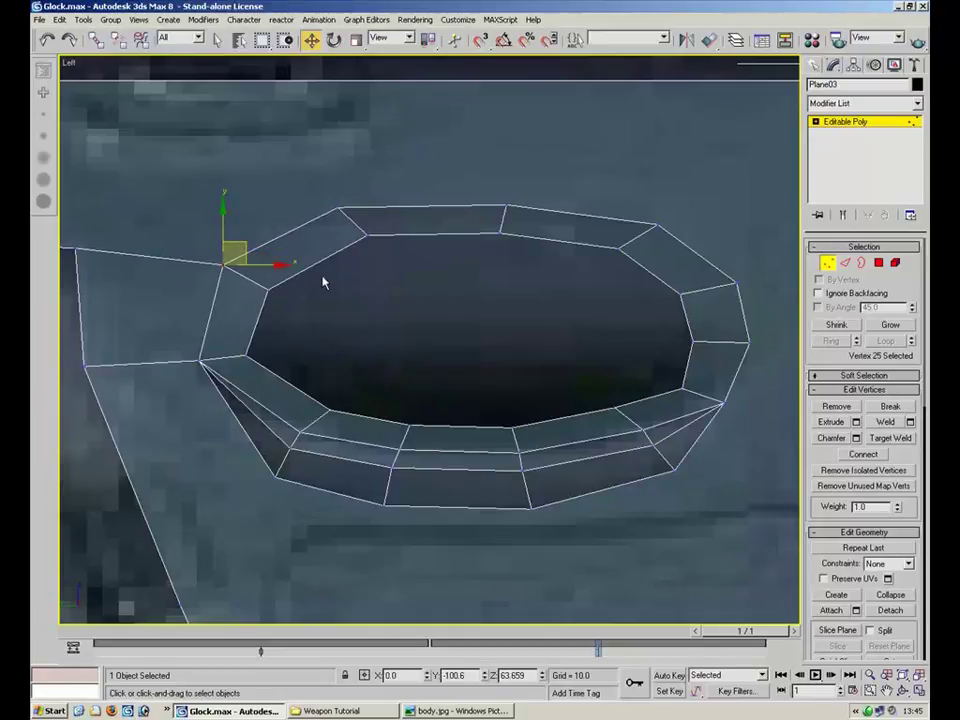
pyautogui.moveTo(463, 257); pyautogui.dragTo(340, 262)
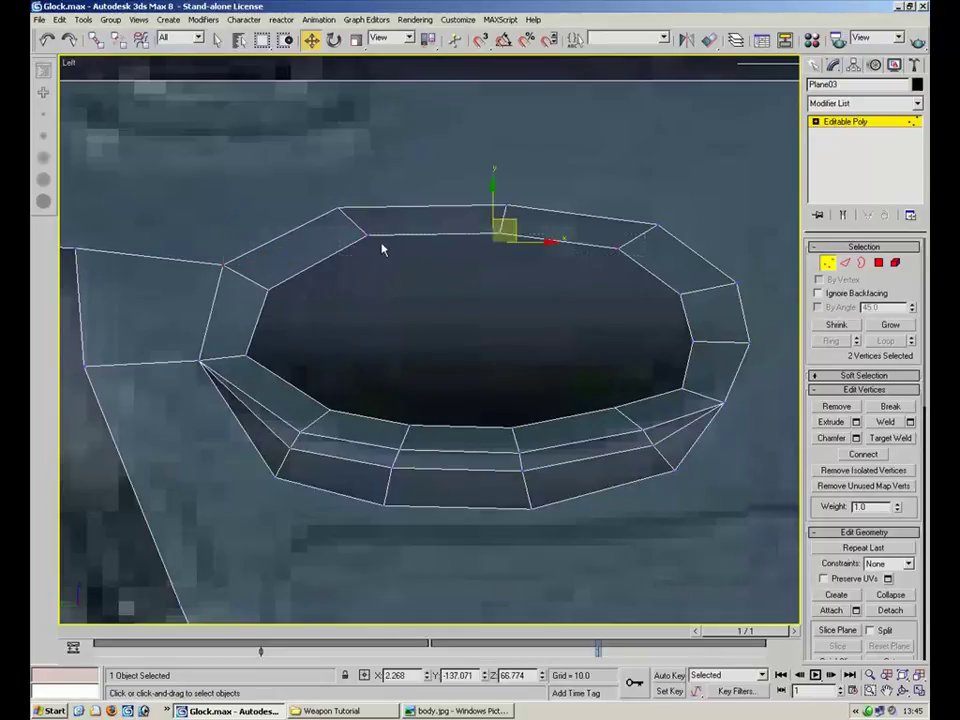
pyautogui.keyDown('ctrl'); pyautogui.moveTo(486, 240); pyautogui.dragTo(477, 240); pyautogui.keyUp('ctrl')
pyautogui.moveTo(492, 192); pyautogui.dragTo(491, 223)
# Reposition the inner ring's three rear vertices so the rear end of the opening forms a smooth curve
pyautogui.moveTo(663, 309); pyautogui.dragTo(688, 289)
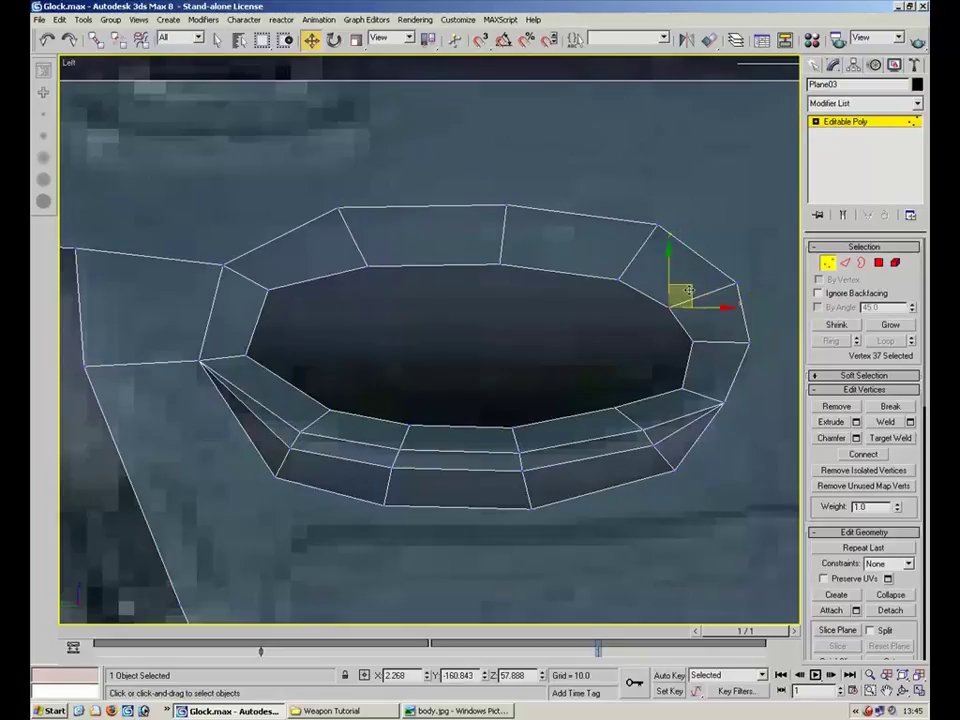
pyautogui.click(686, 341)
pyautogui.click(684, 388)
pyautogui.moveTo(692, 376); pyautogui.dragTo(690, 372)
pyautogui.click(669, 321)
pyautogui.click(680, 317)
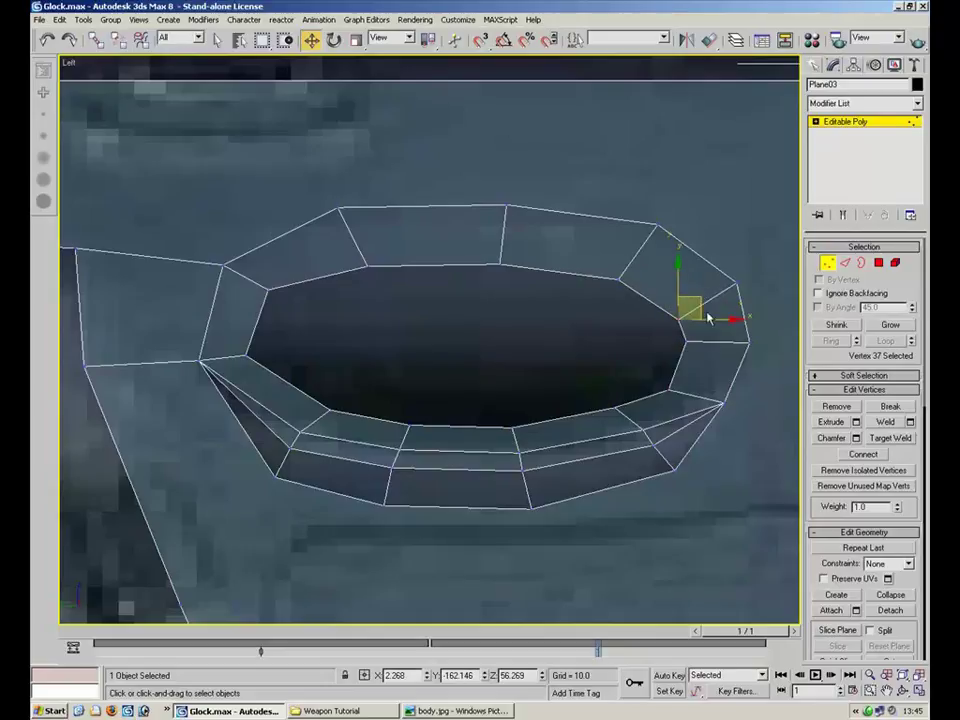
pyautogui.click(686, 341)
# Move the inner ring's upper front and lower front vertices inward to narrow the front end of the opening
pyautogui.click(251, 317)
pyautogui.click(268, 278)
pyautogui.click(296, 289)
pyautogui.moveTo(270, 287); pyautogui.dragTo(313, 285)
pyautogui.click(249, 356)
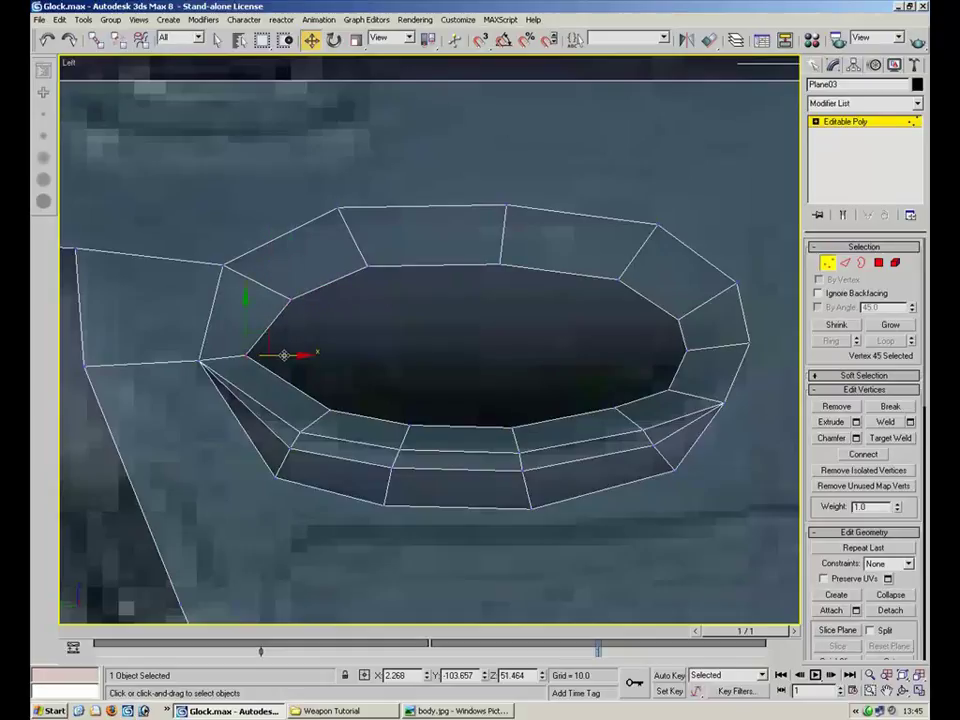
pyautogui.moveTo(284, 355); pyautogui.dragTo(301, 355)
# Shift the two bottom vertices near the front of the inner ring slightly forward and nudge its upper rear vertex up
pyautogui.click(330, 409)
pyautogui.moveTo(353, 391); pyautogui.dragTo(323, 386)
pyautogui.click(404, 426)
pyautogui.moveTo(433, 405); pyautogui.dragTo(429, 403)
pyautogui.click(667, 368)
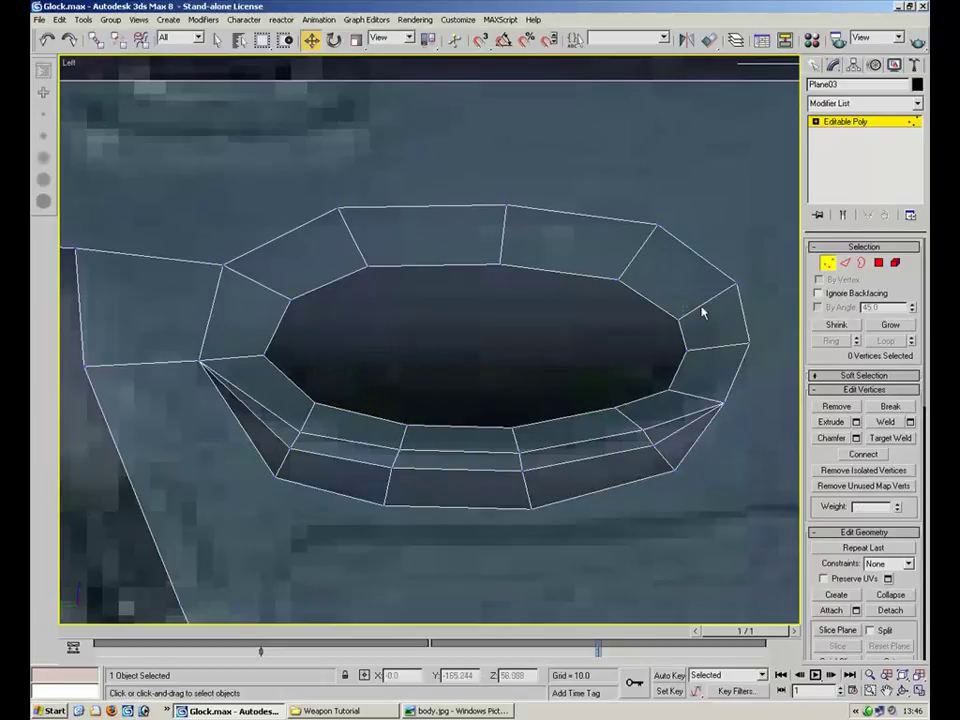
pyautogui.click(689, 317)
pyautogui.click(677, 364)
pyautogui.click(688, 336)
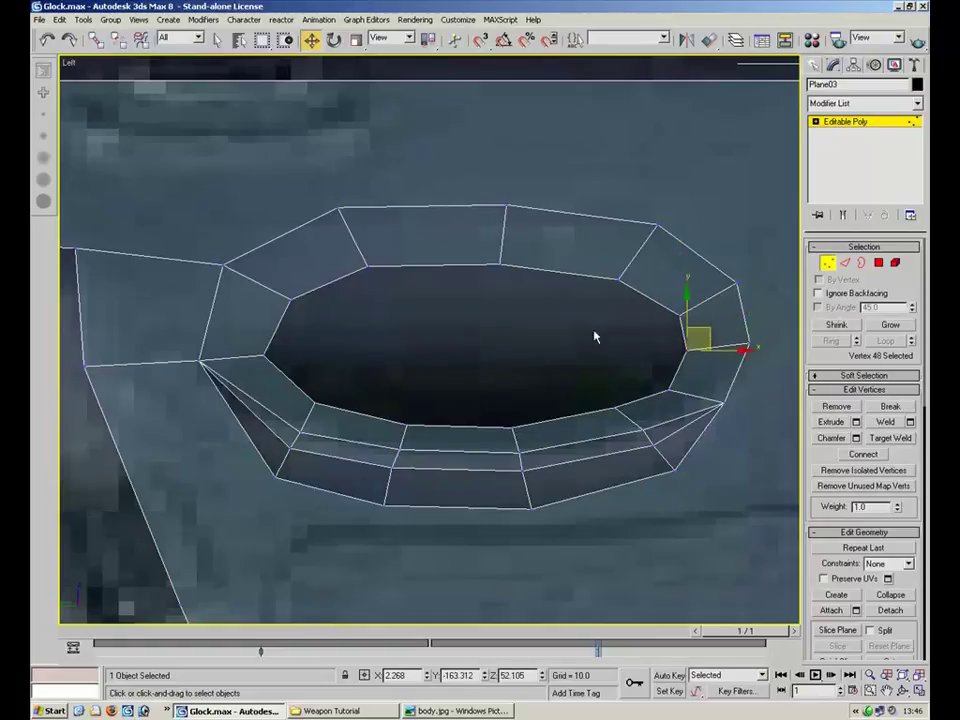
# Raise the inner ring's two middle bottom vertices slightly and move its lower front vertex rearward to Y -108.269
pyautogui.moveTo(306, 428); pyautogui.dragTo(306, 429)
pyautogui.moveTo(390, 426); pyautogui.dragTo(530, 440)
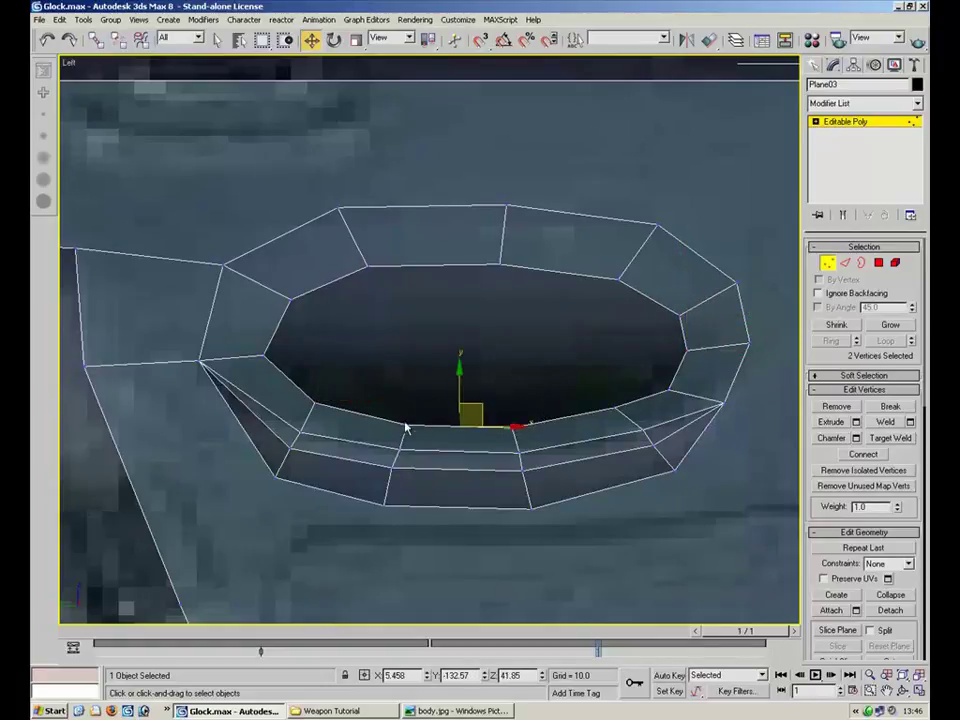
pyautogui.moveTo(464, 395); pyautogui.dragTo(460, 372)
pyautogui.click(318, 398)
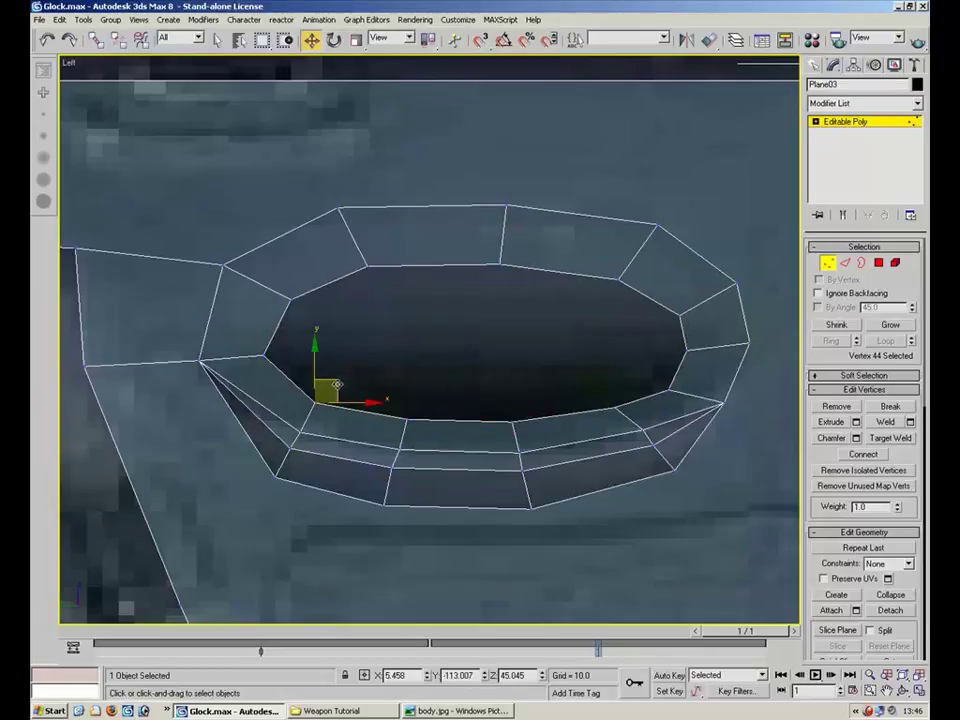
pyautogui.click(348, 345)
pyautogui.click(264, 354)
pyautogui.moveTo(264, 354); pyautogui.dragTo(322, 355)
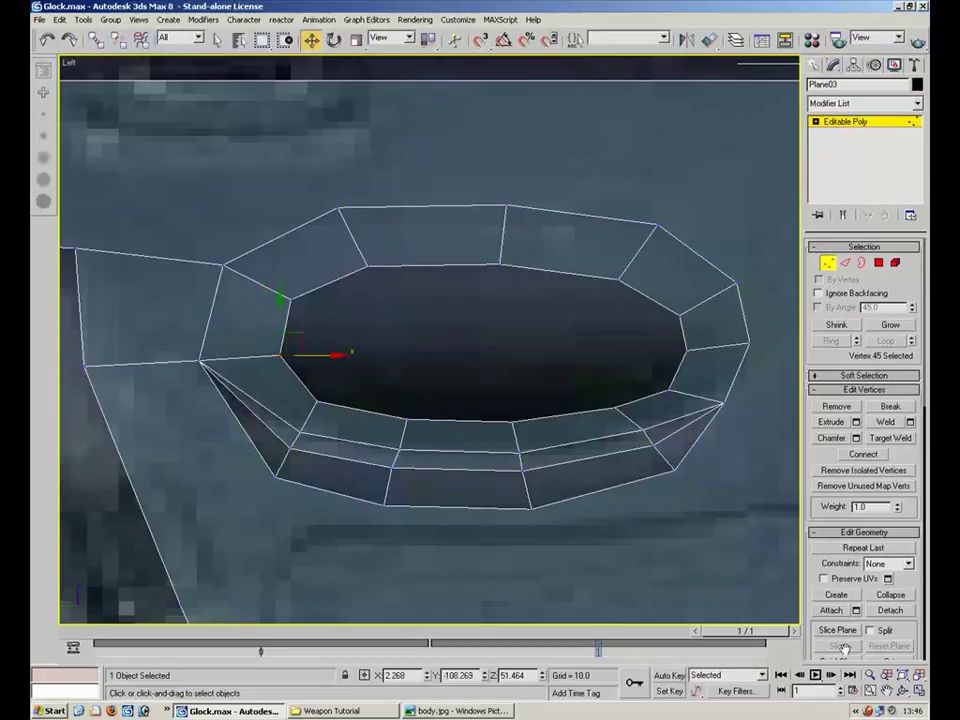
# Step the timeline back to frame 0 to show the mesh opaque, and maximize the perspective view on the recess
pyautogui.click(920, 691)
pyautogui.keyDown('alt'); pyautogui.moveTo(690, 508); pyautogui.dragTo(643, 521, button='middle'); pyautogui.keyUp('alt')
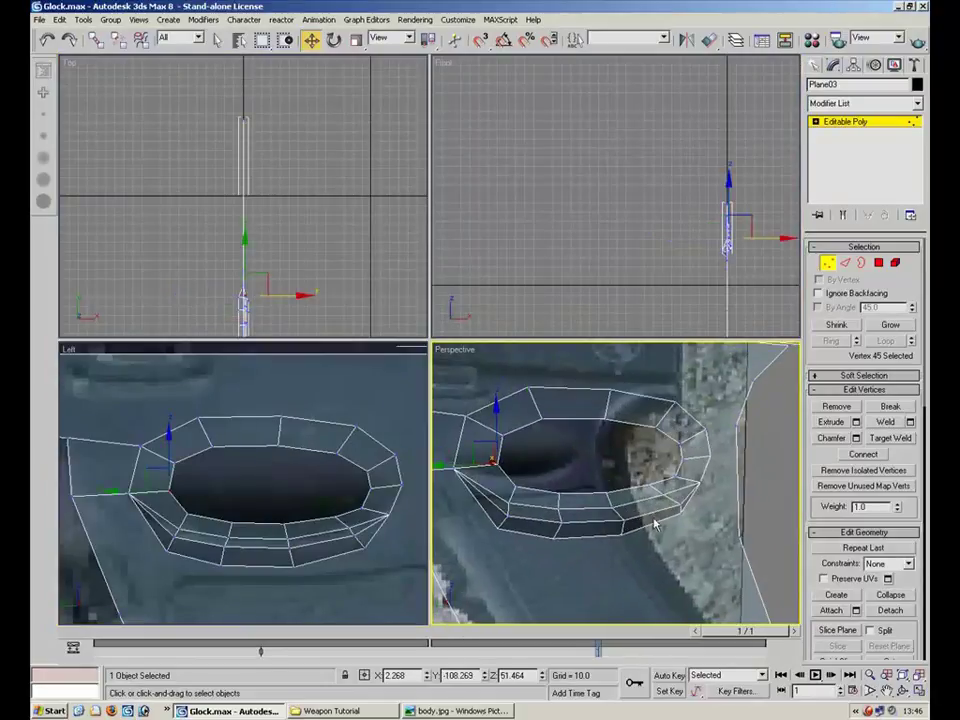
pyautogui.press(',')
pyautogui.click(917, 690)
pyautogui.keyDown('alt'); pyautogui.moveTo(490, 332); pyautogui.dragTo(440, 346, button='middle'); pyautogui.keyUp('alt')
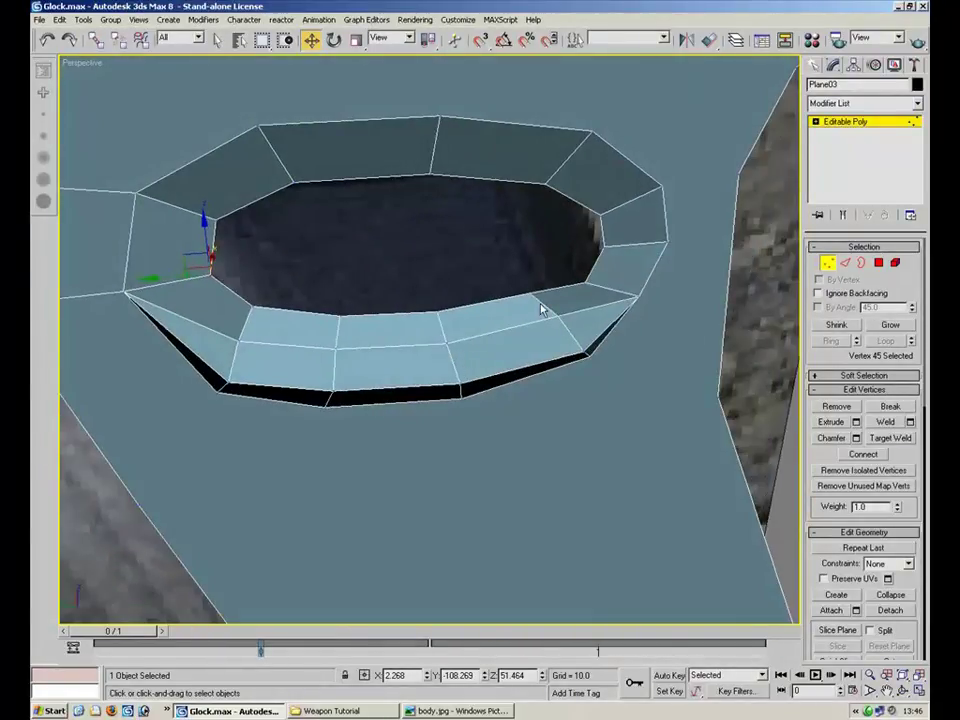
# Select the four vertices along the lip's inner edge and move them outward from the frame to X 0.31
pyautogui.click(242, 343)
pyautogui.keyDown('ctrl'); pyautogui.click(336, 348); pyautogui.keyUp('ctrl')
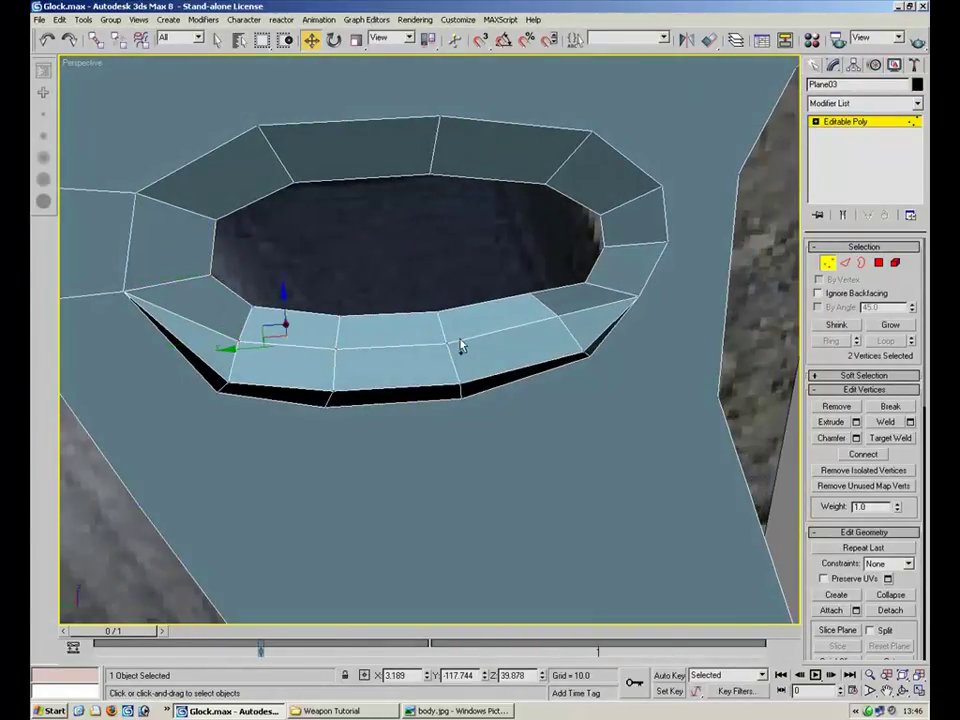
pyautogui.keyDown('ctrl'); pyautogui.click(450, 344); pyautogui.keyUp('ctrl')
pyautogui.keyDown('ctrl'); pyautogui.click(558, 317); pyautogui.keyUp('ctrl')
pyautogui.keyDown('alt'); pyautogui.moveTo(552, 354); pyautogui.dragTo(350, 330, button='middle'); pyautogui.keyUp('alt')
pyautogui.moveTo(594, 389); pyautogui.dragTo(582, 391)
pyautogui.keyDown('alt'); pyautogui.moveTo(582, 391); pyautogui.dragTo(427, 370, button='middle'); pyautogui.keyUp('alt')
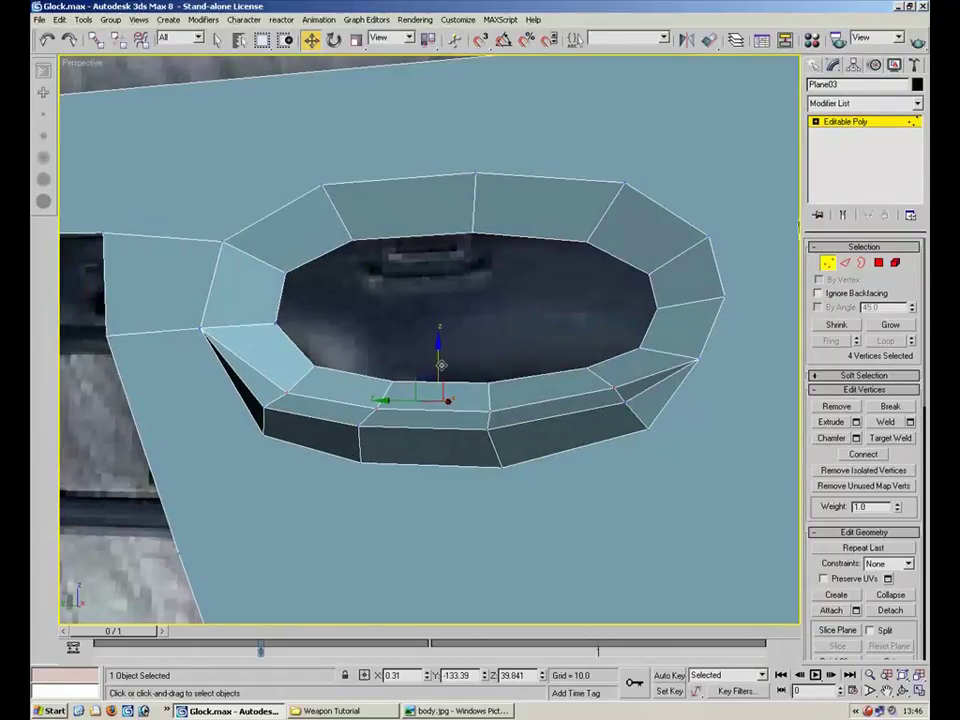
# Push the four lip vertices farther outward to X -4.184 and shift the lip's eight protruding vertices about 2.4 units back toward the frame
pyautogui.moveTo(493, 375)
pyautogui.keyDown('alt'); pyautogui.mouseDown(button='middle')
pyautogui.moveTo(397, 395)
pyautogui.moveTo(476, 386)
pyautogui.moveTo(536, 401)
pyautogui.moveTo(549, 427)
pyautogui.moveTo(480, 388)
pyautogui.moveTo(746, 386)
pyautogui.moveTo(722, 377)
pyautogui.moveTo(510, 386)
pyautogui.moveTo(511, 377)
pyautogui.mouseUp(button='middle'); pyautogui.keyUp('alt')
pyautogui.moveTo(549, 369); pyautogui.dragTo(530, 371)
pyautogui.keyDown('alt'); pyautogui.moveTo(528, 341); pyautogui.dragTo(800, 345, button='middle'); pyautogui.keyUp('alt')
pyautogui.moveTo(306, 395); pyautogui.dragTo(314, 396)
pyautogui.keyDown('alt'); pyautogui.moveTo(330, 394); pyautogui.dragTo(274, 349, button='middle'); pyautogui.keyUp('alt')
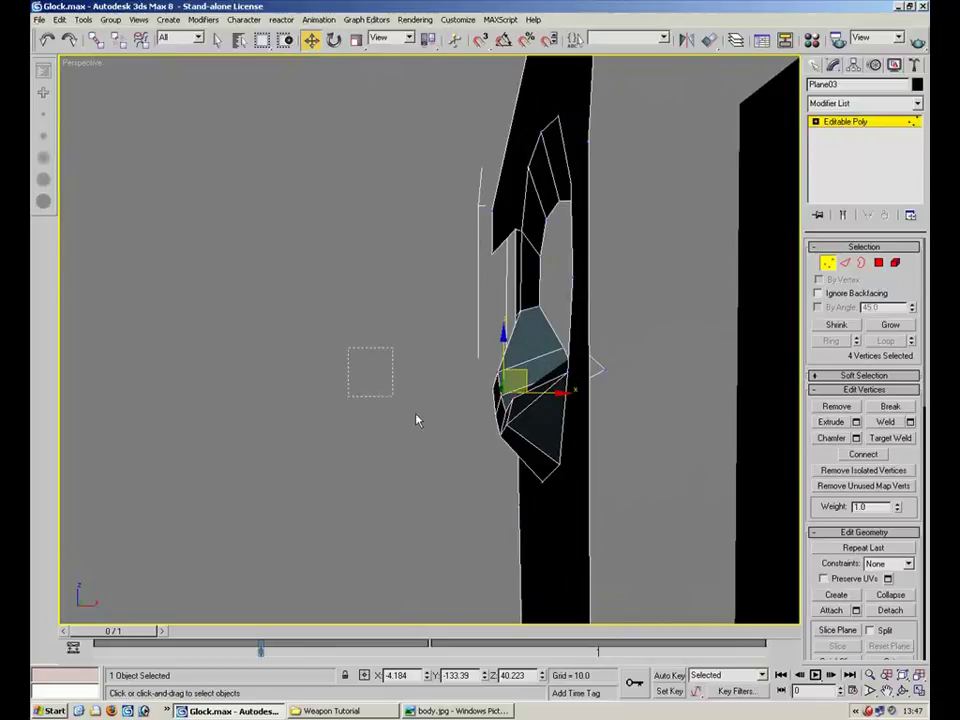
pyautogui.moveTo(525, 458); pyautogui.dragTo(538, 437)
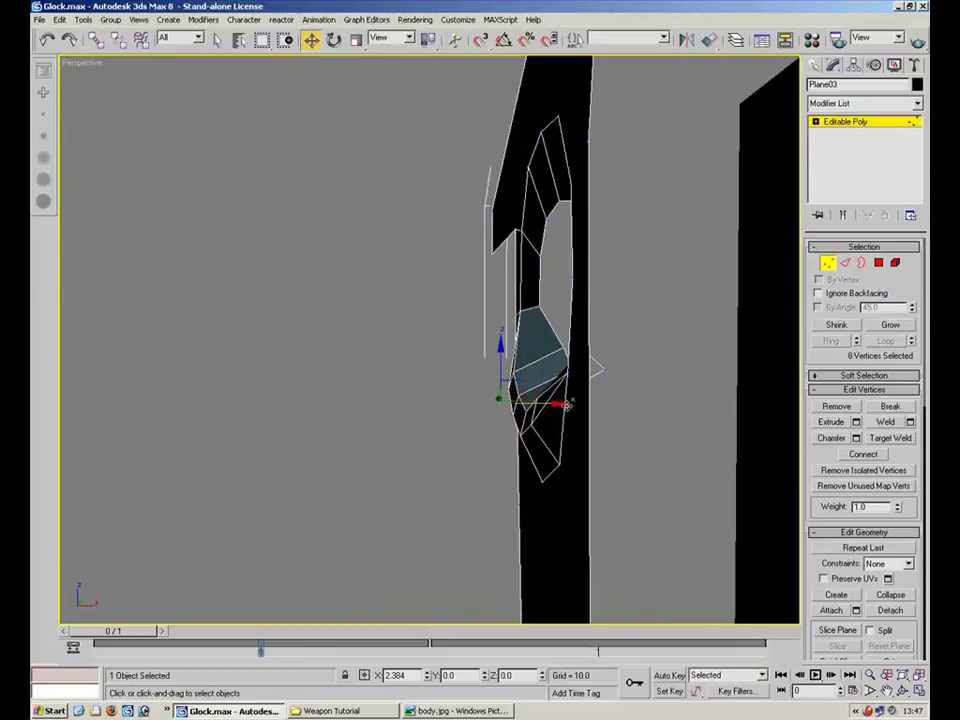
pyautogui.keyDown('alt'); pyautogui.moveTo(565, 406); pyautogui.dragTo(638, 387, button='middle'); pyautogui.keyUp('alt')
# Set the X coordinate of the inner ring's lower vertices to 2.268, matching its upper vertices
pyautogui.click(655, 299)
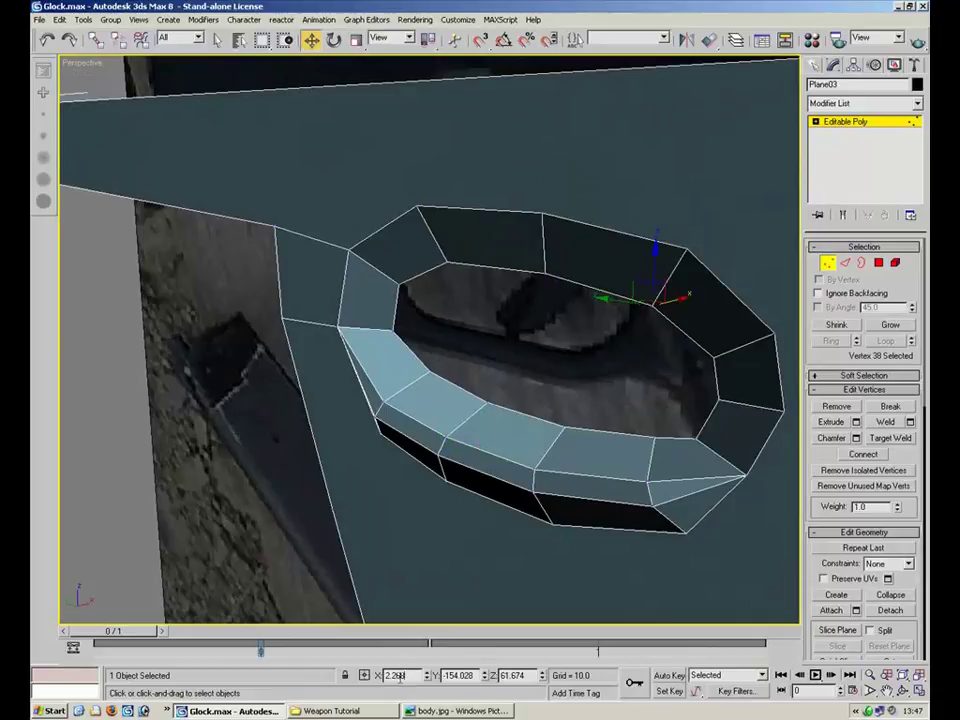
pyautogui.click(546, 270)
pyautogui.keyDown('alt'); pyautogui.moveTo(553, 448); pyautogui.dragTo(669, 463, button='middle'); pyautogui.keyUp('alt')
pyautogui.click(598, 289)
pyautogui.moveTo(548, 258); pyautogui.dragTo(493, 300)
pyautogui.moveTo(454, 261); pyautogui.dragTo(393, 447)
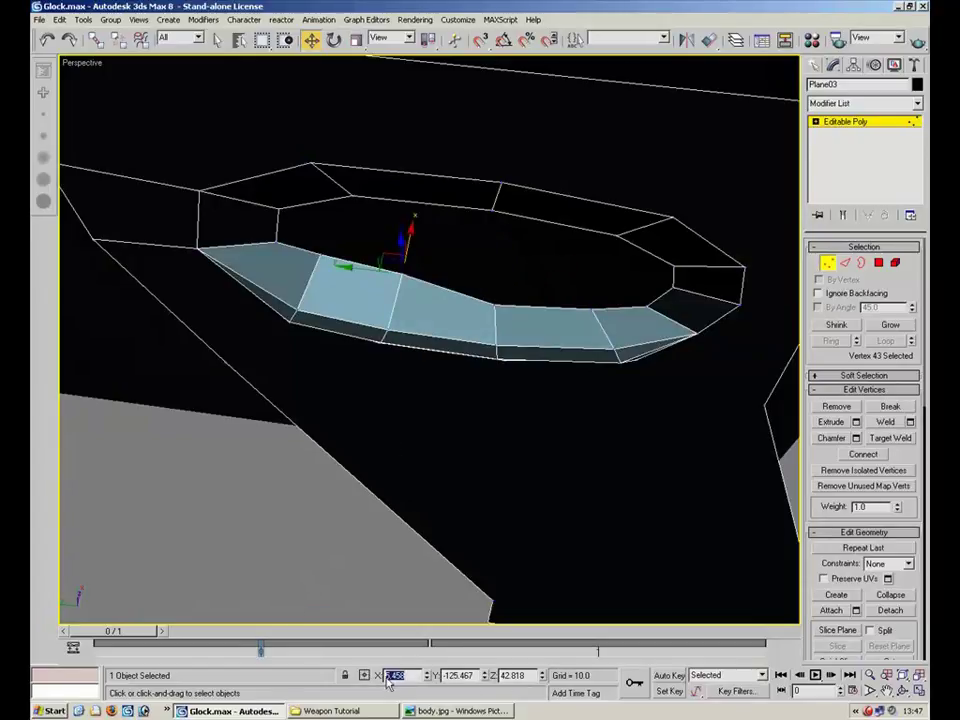
pyautogui.click(318, 255)
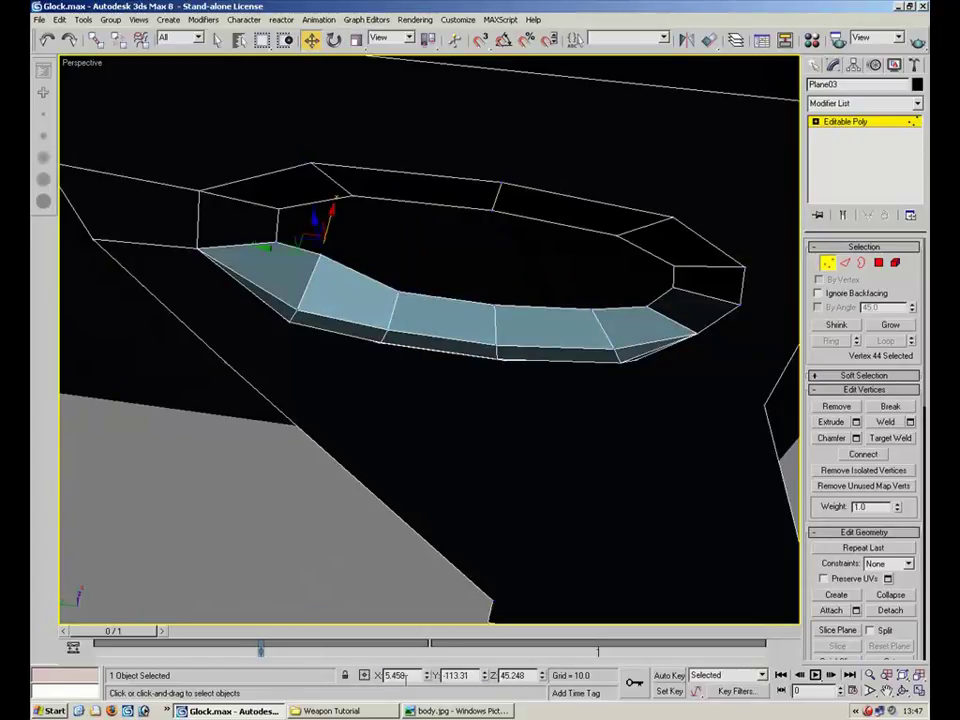
pyautogui.click(276, 242)
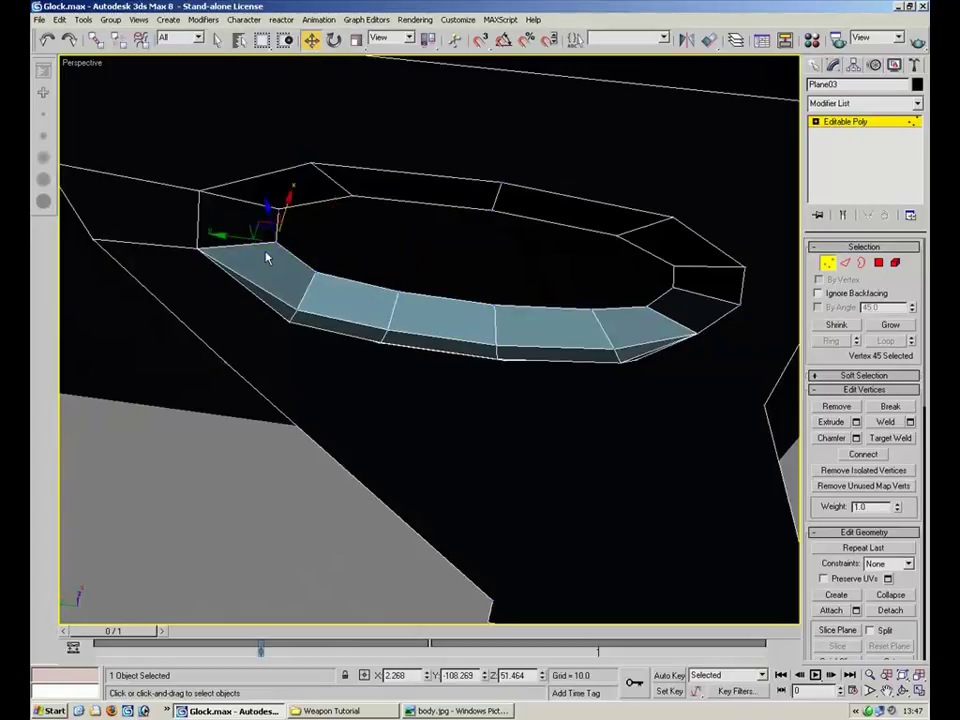
# Create a polygon that closes the recess's inner opening, built through all the vertices of the inner ring
pyautogui.keyDown('alt'); pyautogui.moveTo(442, 377); pyautogui.dragTo(458, 298, button='middle'); pyautogui.keyUp('alt')
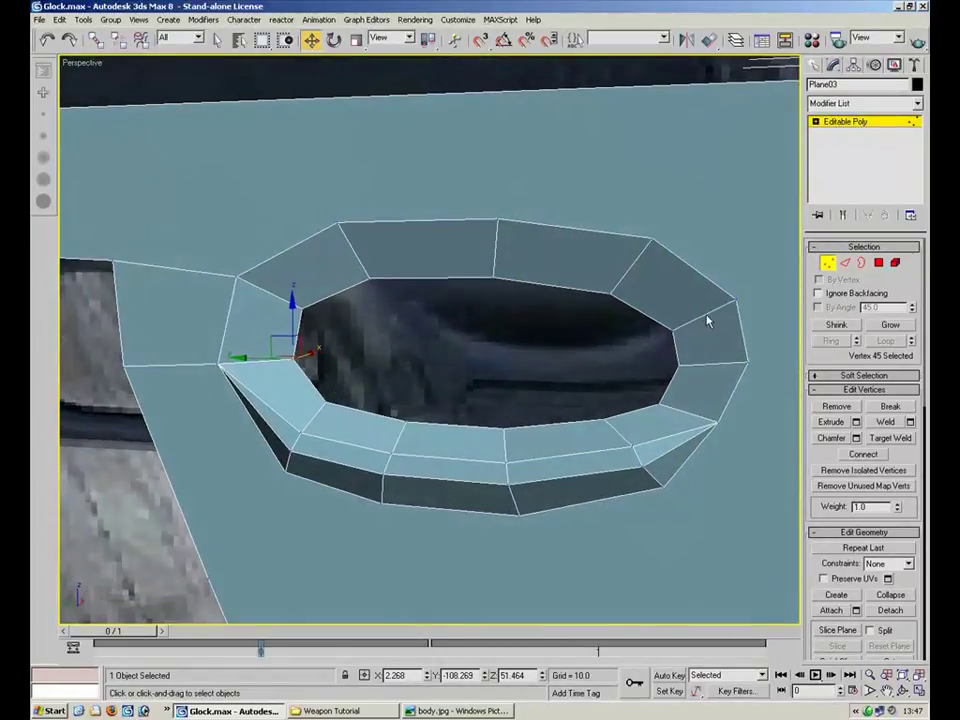
pyautogui.press('4')
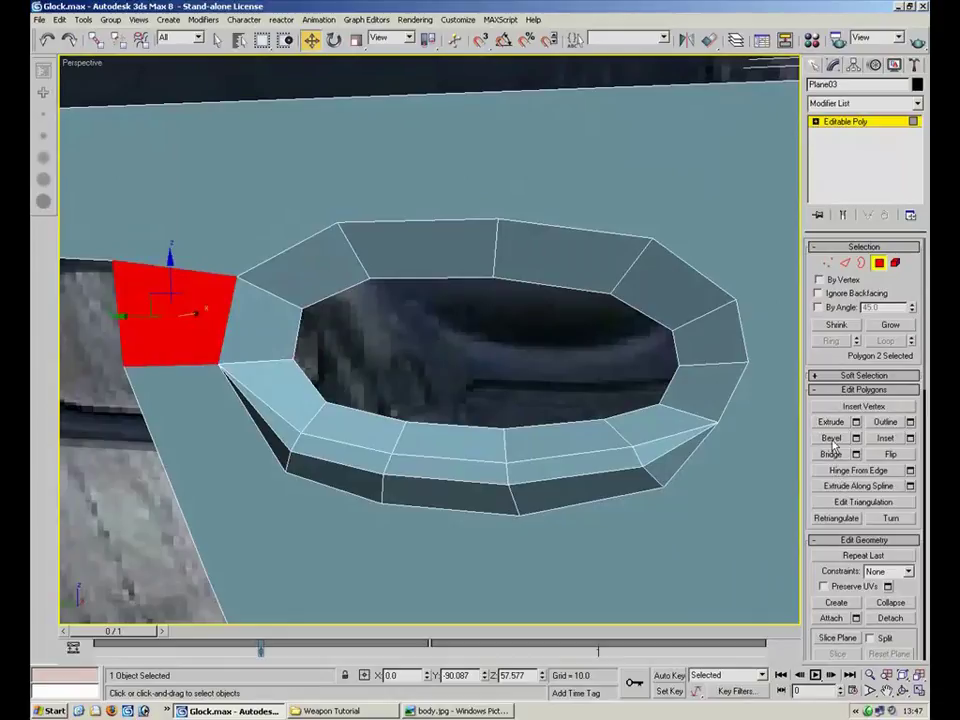
pyautogui.click(878, 263)
pyautogui.click(878, 263)
pyautogui.click(607, 360)
pyautogui.click(836, 603)
pyautogui.click(607, 419)
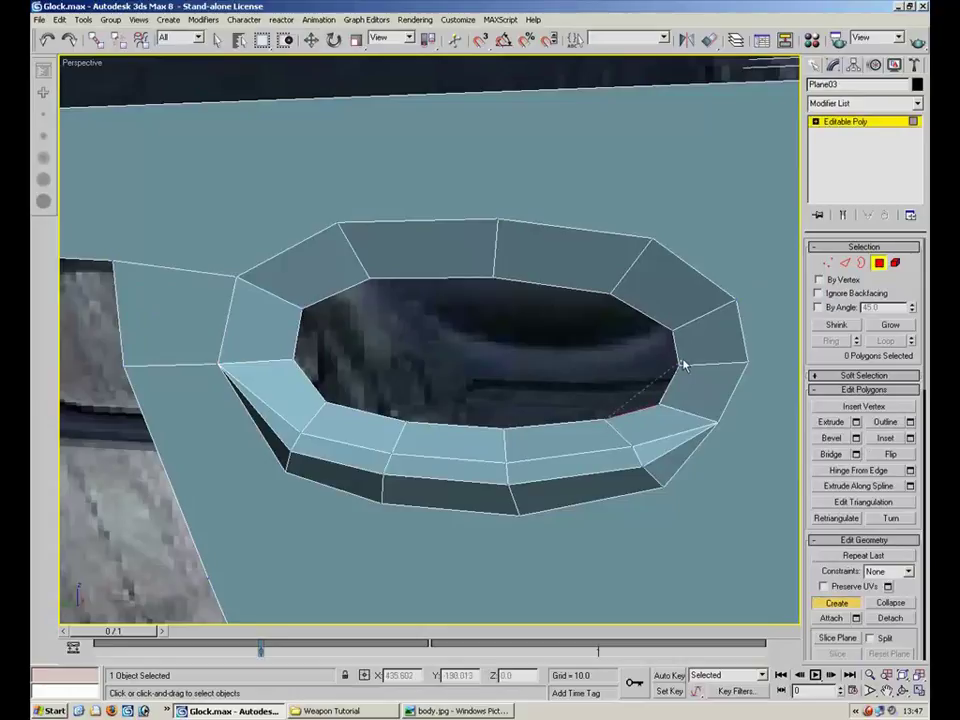
pyautogui.click(671, 328)
pyautogui.click(607, 293)
pyautogui.click(491, 278)
pyautogui.click(370, 281)
pyautogui.click(301, 310)
pyautogui.click(325, 405)
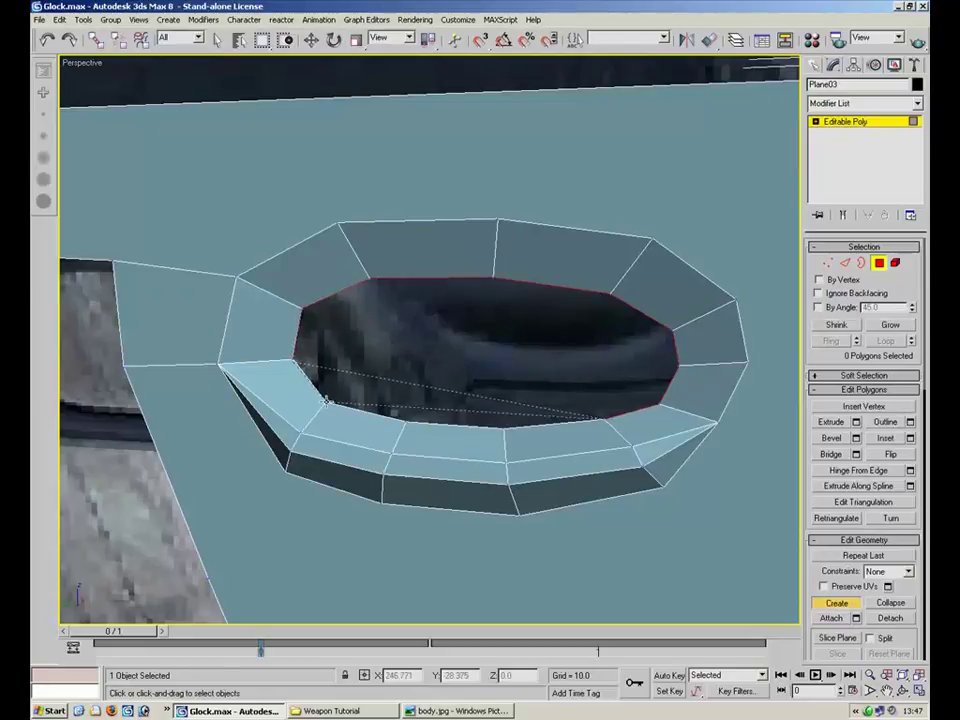
pyautogui.click(403, 421)
pyautogui.click(501, 428)
pyautogui.click(501, 428)
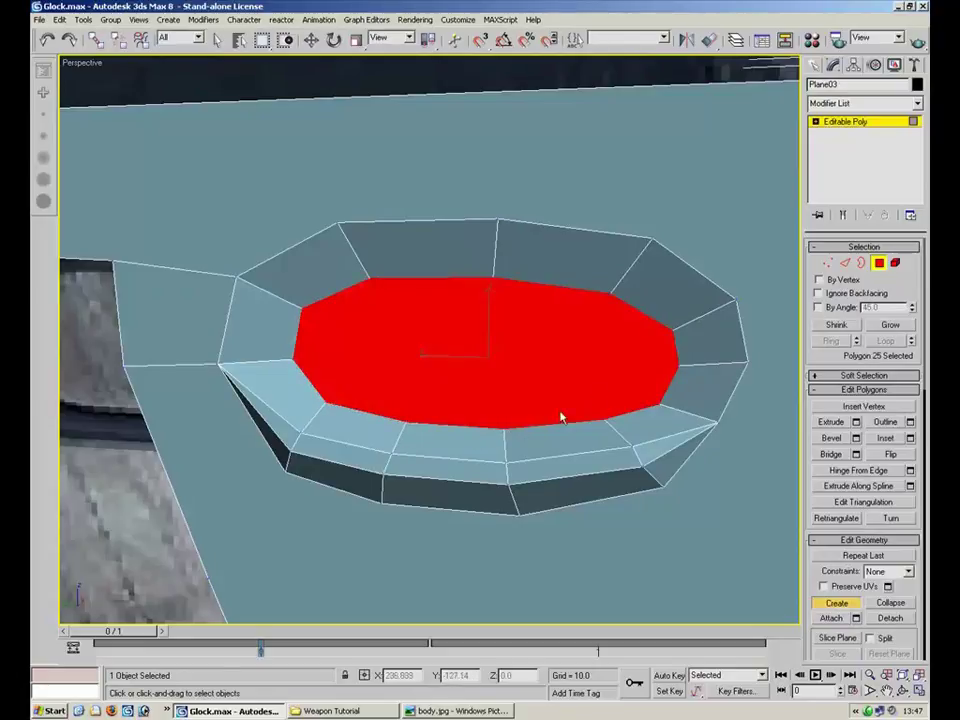
# Turn the diagonals of the recess's new floor polygon so the triangulation runs evenly between its upper and lower vertices
pyautogui.click(872, 266)
pyautogui.click(847, 264)
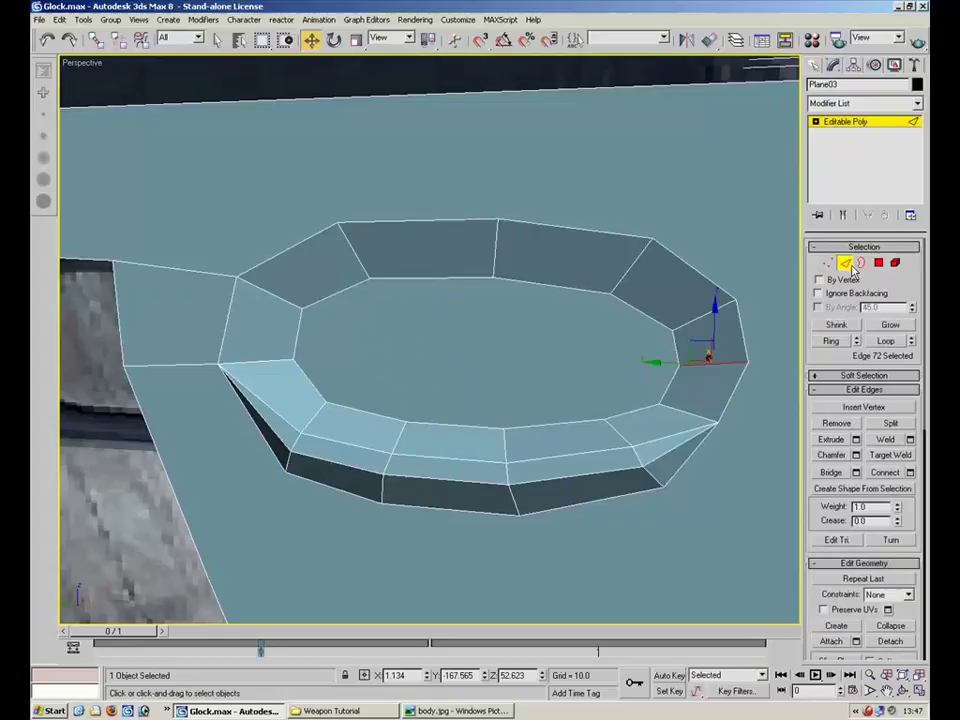
pyautogui.click(890, 540)
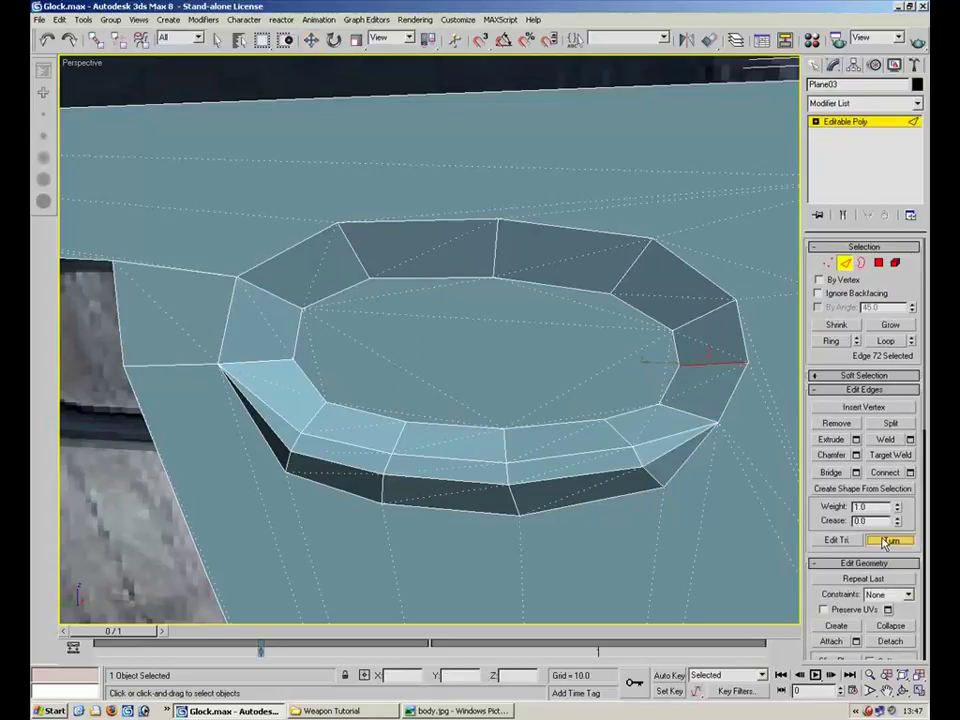
pyautogui.keyDown('alt'); pyautogui.moveTo(718, 520); pyautogui.dragTo(489, 358, button='middle'); pyautogui.keyUp('alt')
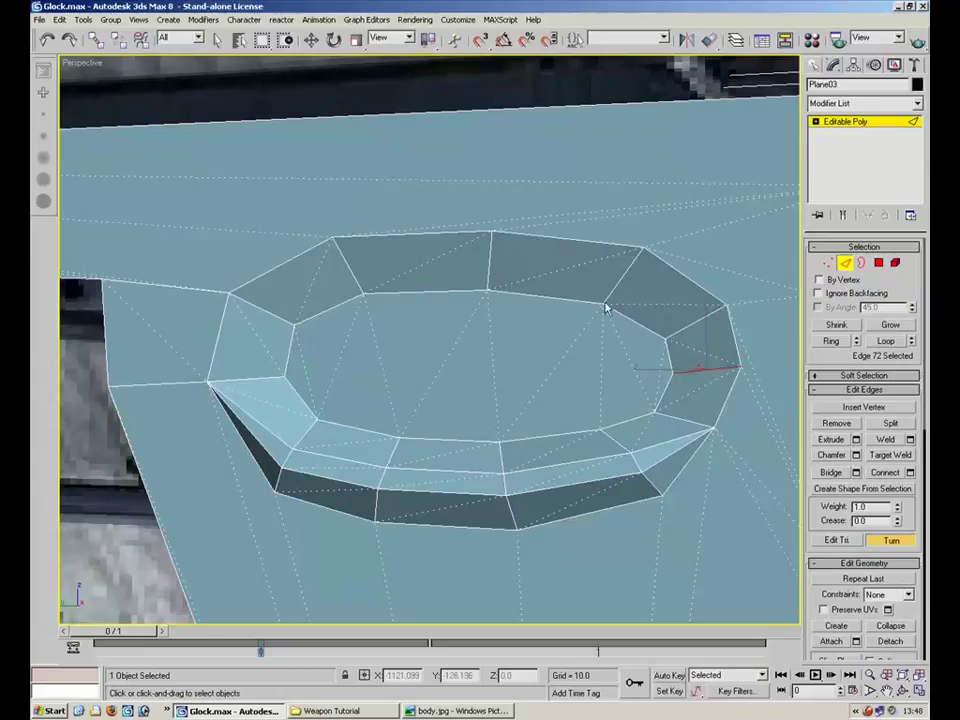
# Turn the grip's triangulation diagonals below the recess so they spread to both the grip's front and rear edges
pyautogui.moveTo(646, 380); pyautogui.dragTo(513, 300, button='middle')
pyautogui.scroll(-5, 555, 345)
pyautogui.moveTo(543, 532); pyautogui.dragTo(445, 178, button='middle')
pyautogui.scroll(-3, 424, 285)
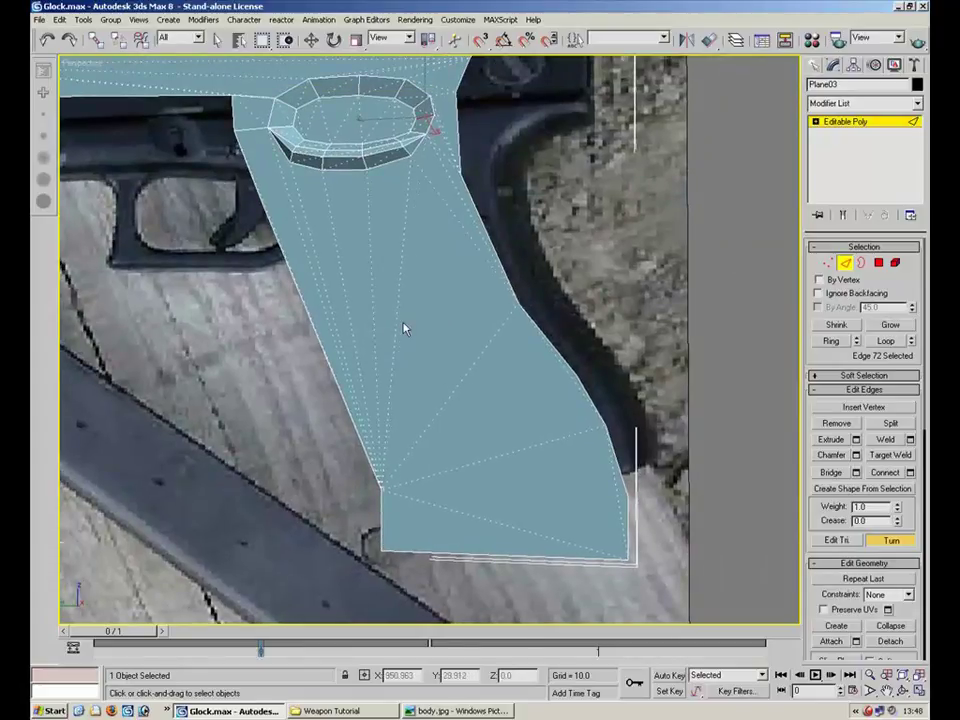
pyautogui.moveTo(583, 367); pyautogui.dragTo(555, 383, button='middle')
pyautogui.scroll(6, 548, 390)
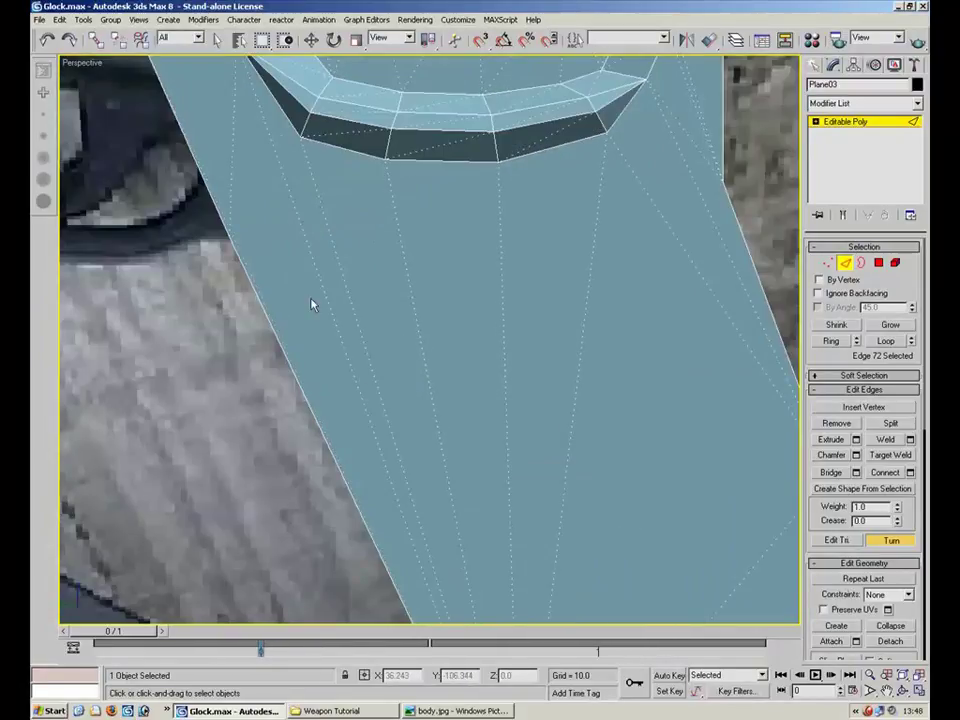
pyautogui.scroll(-4, 381, 390)
pyautogui.moveTo(381, 390)
pyautogui.keyDown('alt'); pyautogui.mouseDown(button='middle')
pyautogui.moveTo(399, 409)
pyautogui.moveTo(401, 368)
pyautogui.moveTo(395, 381)
pyautogui.mouseUp(button='middle'); pyautogui.keyUp('alt')
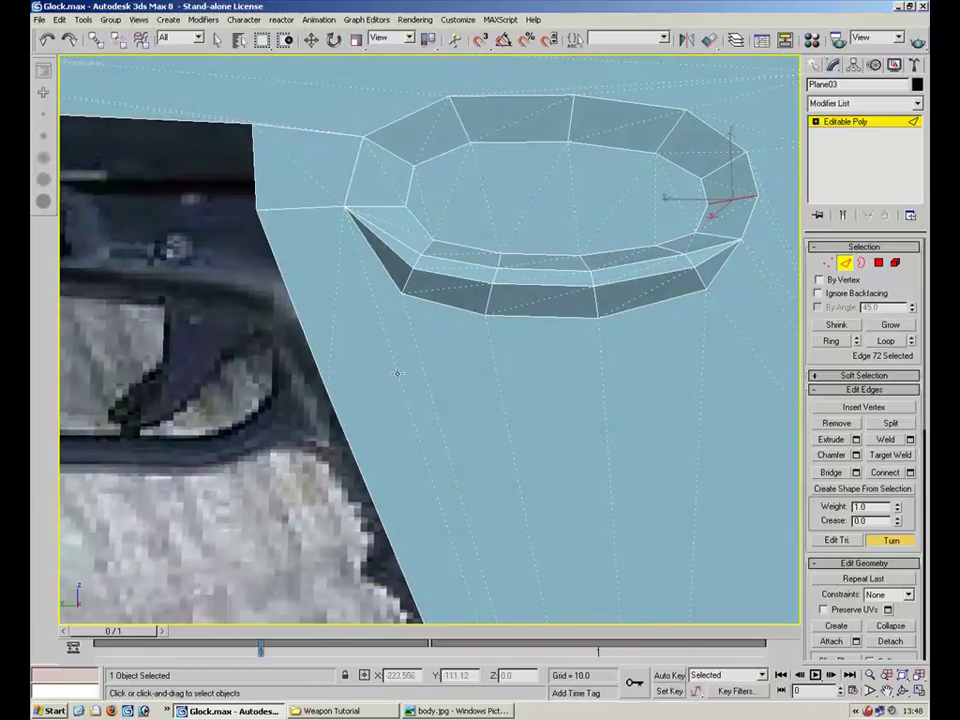
pyautogui.moveTo(564, 455); pyautogui.dragTo(422, 315, button='middle')
pyautogui.scroll(-2, 422, 315)
pyautogui.moveTo(517, 412); pyautogui.dragTo(400, 309, button='middle')
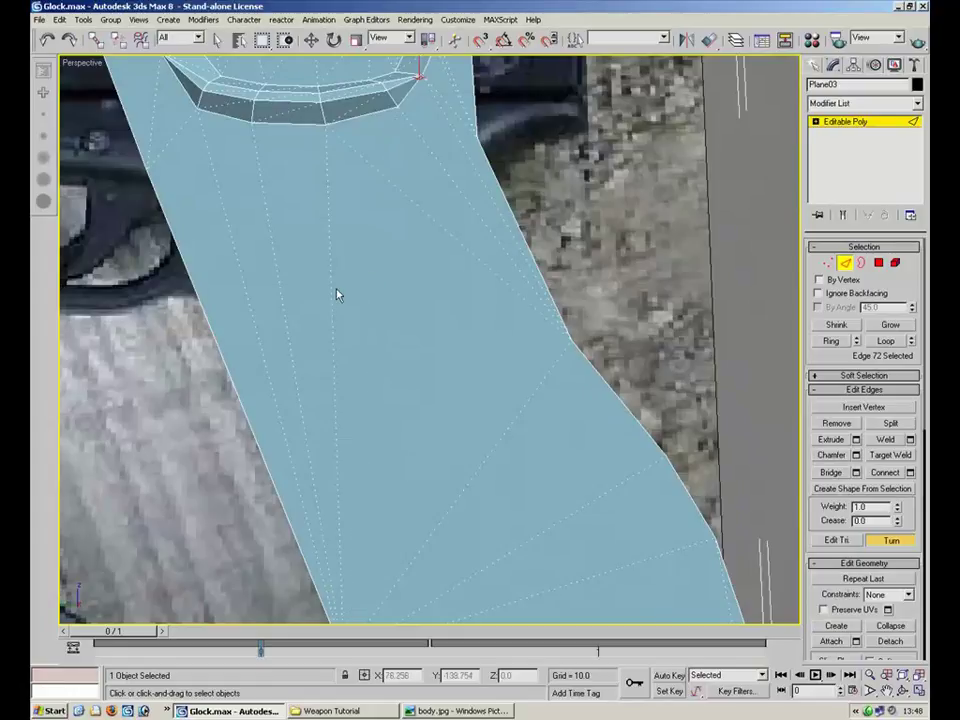
pyautogui.moveTo(388, 261); pyautogui.dragTo(521, 570, button='middle')
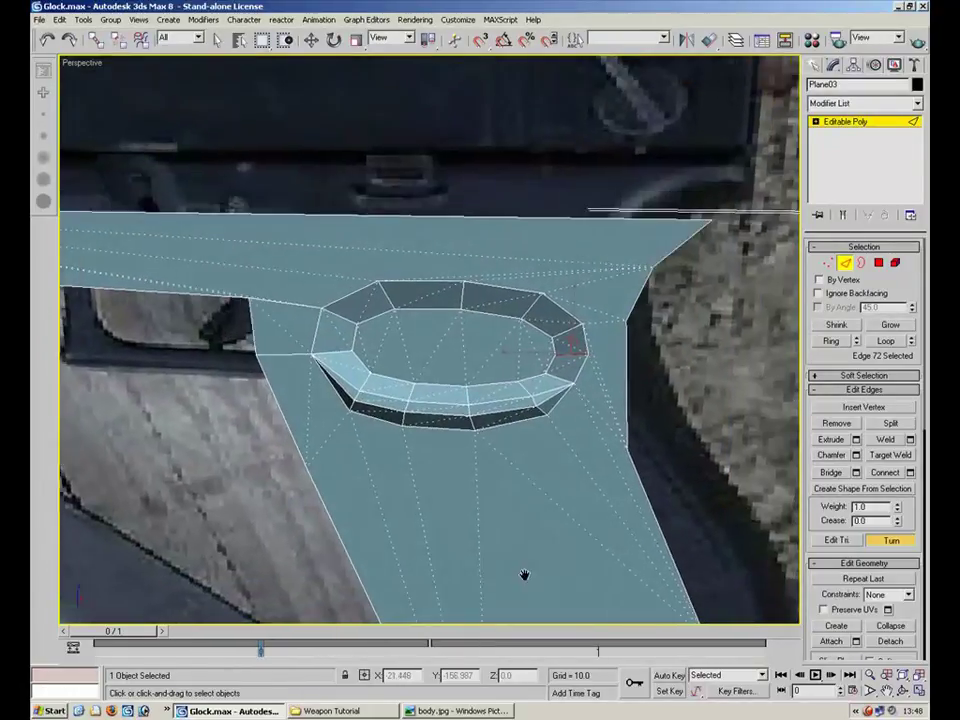
pyautogui.scroll(5, 570, 478)
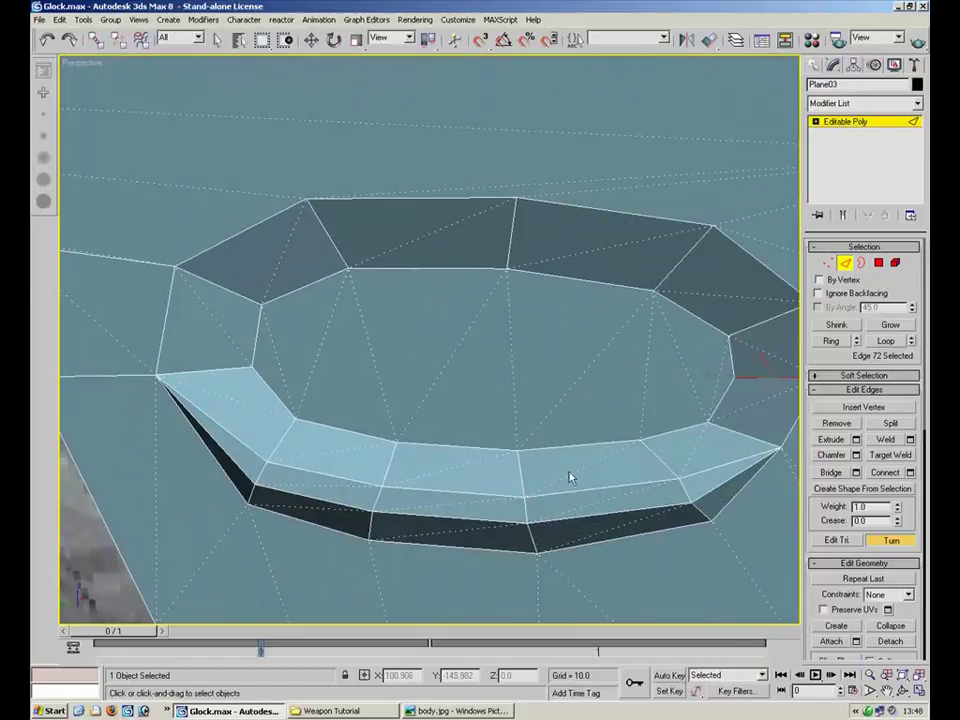
# Move the recess's floor polygon slightly deeper into the frame along the X axis
pyautogui.press('1')
pyautogui.press('w')
pyautogui.click(725, 363)
pyautogui.keyDown('ctrl'); pyautogui.click(248, 368); pyautogui.keyUp('ctrl')
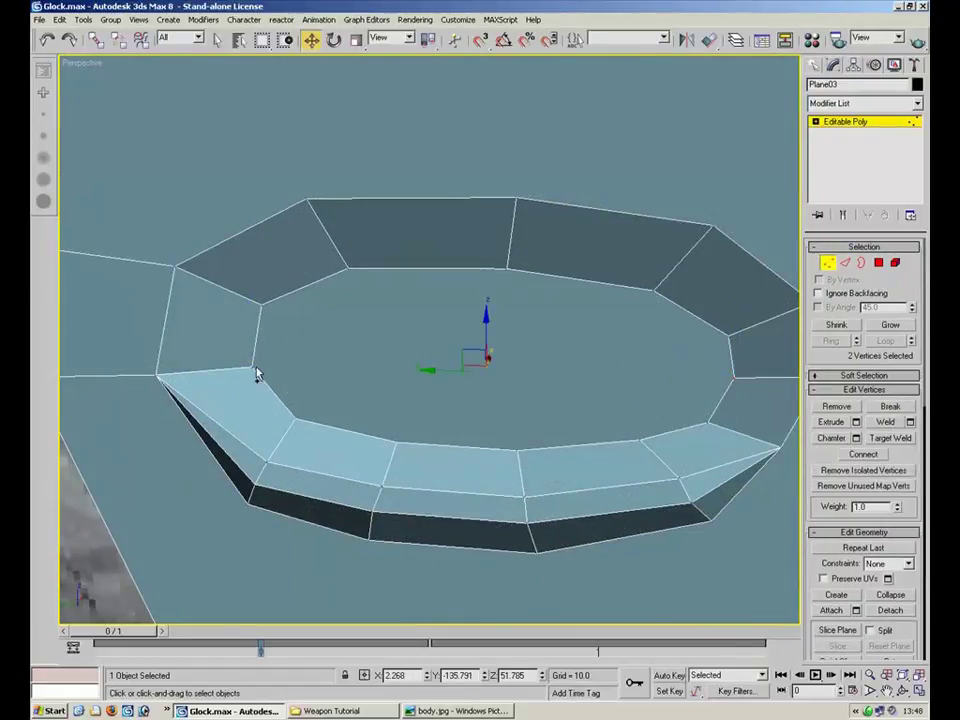
pyautogui.keyDown('alt'); pyautogui.moveTo(523, 399); pyautogui.dragTo(534, 421, button='middle'); pyautogui.keyUp('alt')
pyautogui.keyDown('alt'); pyautogui.moveTo(260, 317); pyautogui.dragTo(196, 284, button='middle'); pyautogui.keyUp('alt')
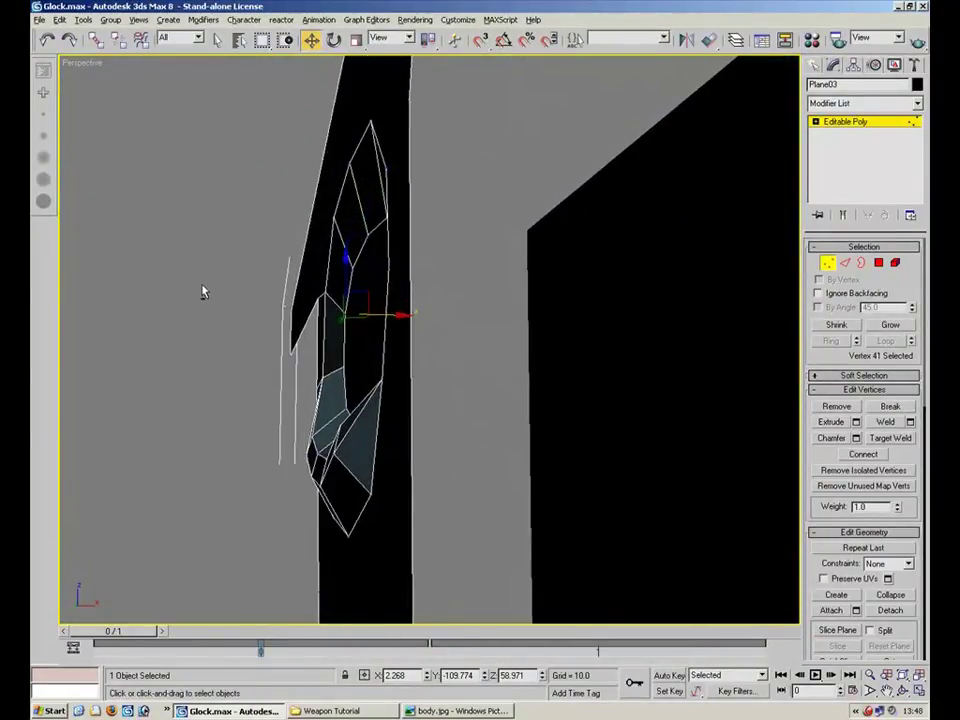
pyautogui.press('4')
pyautogui.moveTo(415, 338); pyautogui.dragTo(423, 339)
pyautogui.click(447, 375)
pyautogui.keyDown('alt'); pyautogui.moveTo(447, 375); pyautogui.dragTo(521, 399, button='middle'); pyautogui.keyUp('alt')
pyautogui.scroll(-3, 513, 420)
pyautogui.scroll(4, 479, 482)
# Raise the lip's inner vertex near the recess's rear end in the left view to Y -156.917, Z 41.56
pyautogui.press('1')
pyautogui.click(564, 348)
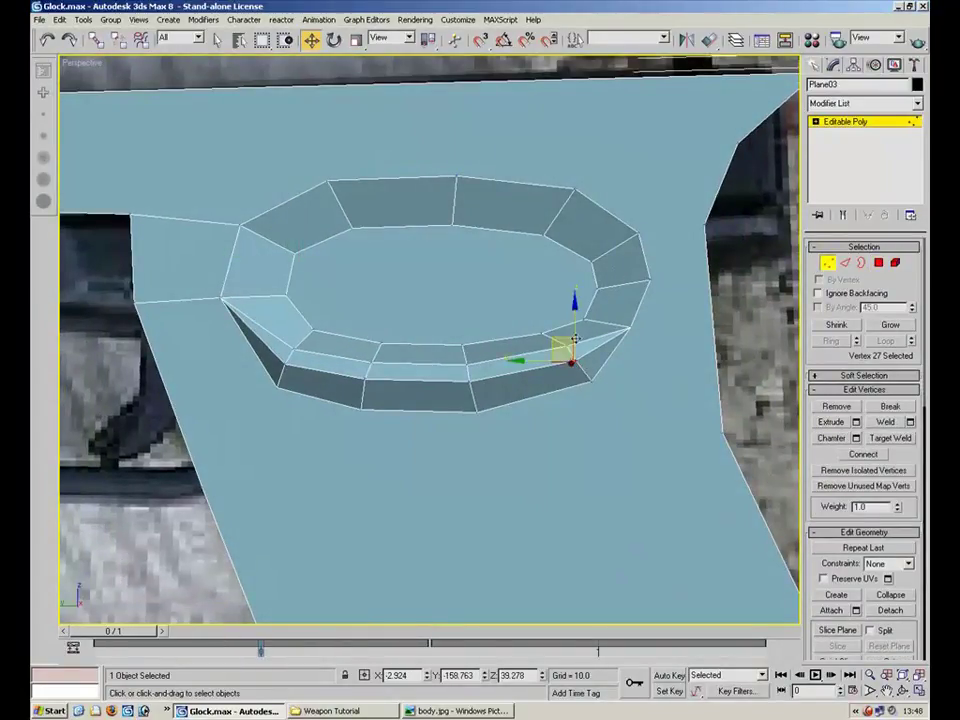
pyautogui.click(919, 691)
pyautogui.scroll(5, 298, 491)
pyautogui.moveTo(298, 491); pyautogui.dragTo(305, 482)
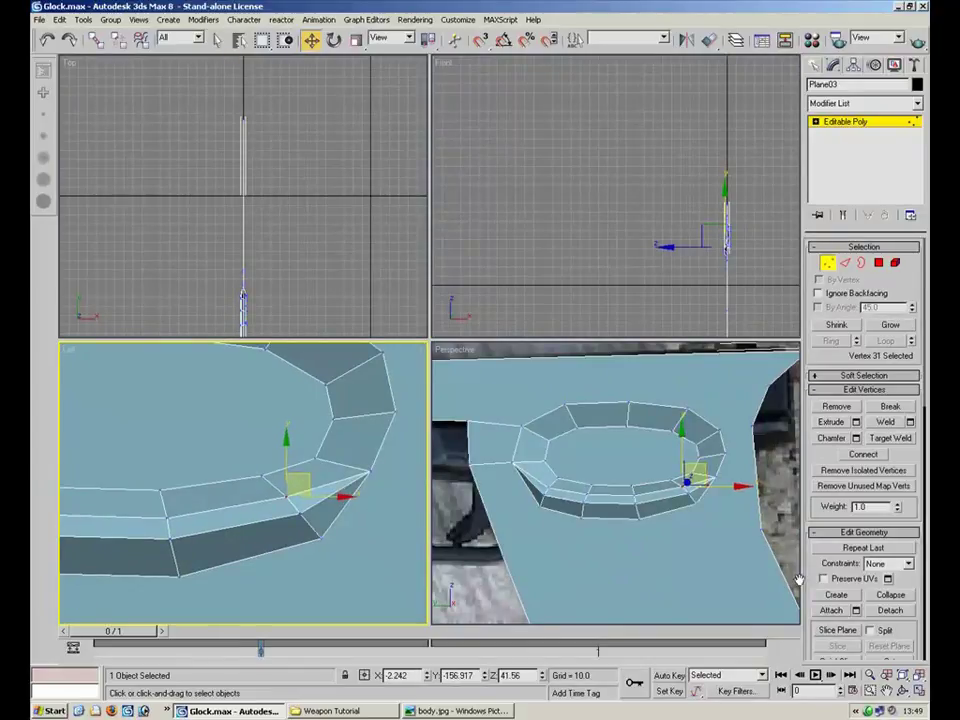
pyautogui.hotkey('alt', 'w')
pyautogui.scroll(-5, 538, 491)
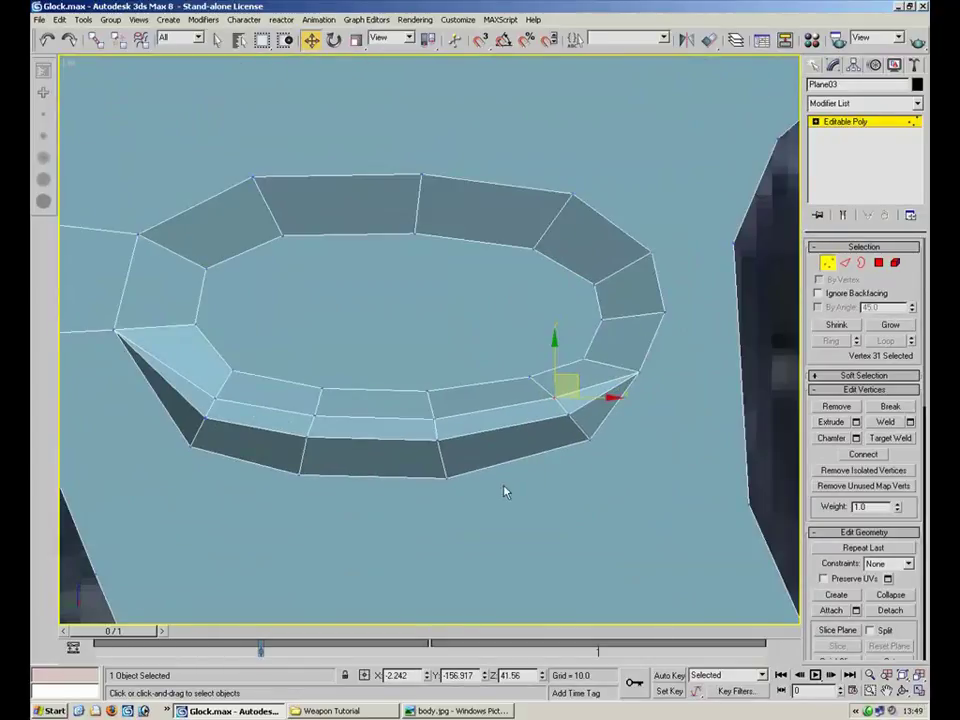
# Nudge the inner ring's lower vertices near the recess's rear end to smooth the oval's curve
pyautogui.click(591, 357)
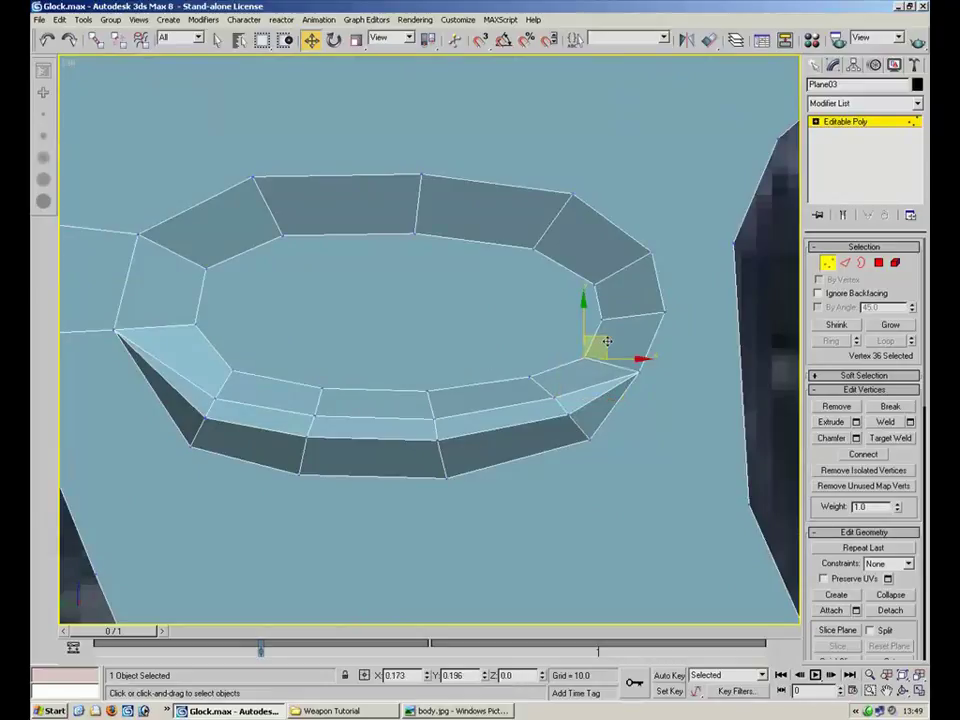
pyautogui.click(617, 309)
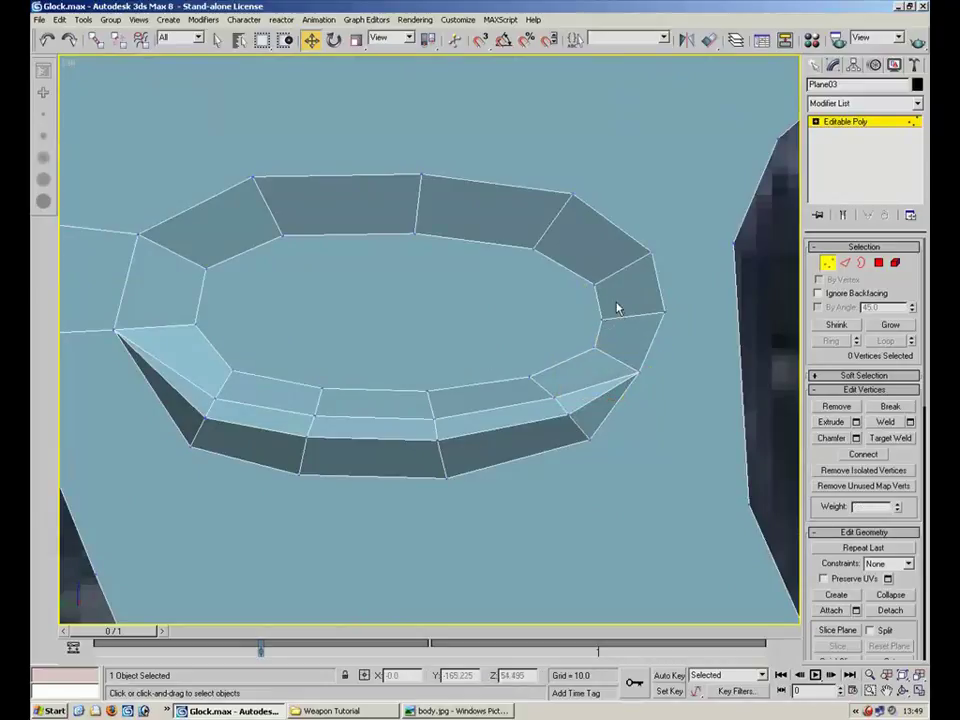
pyautogui.click(535, 374)
pyautogui.click(427, 388)
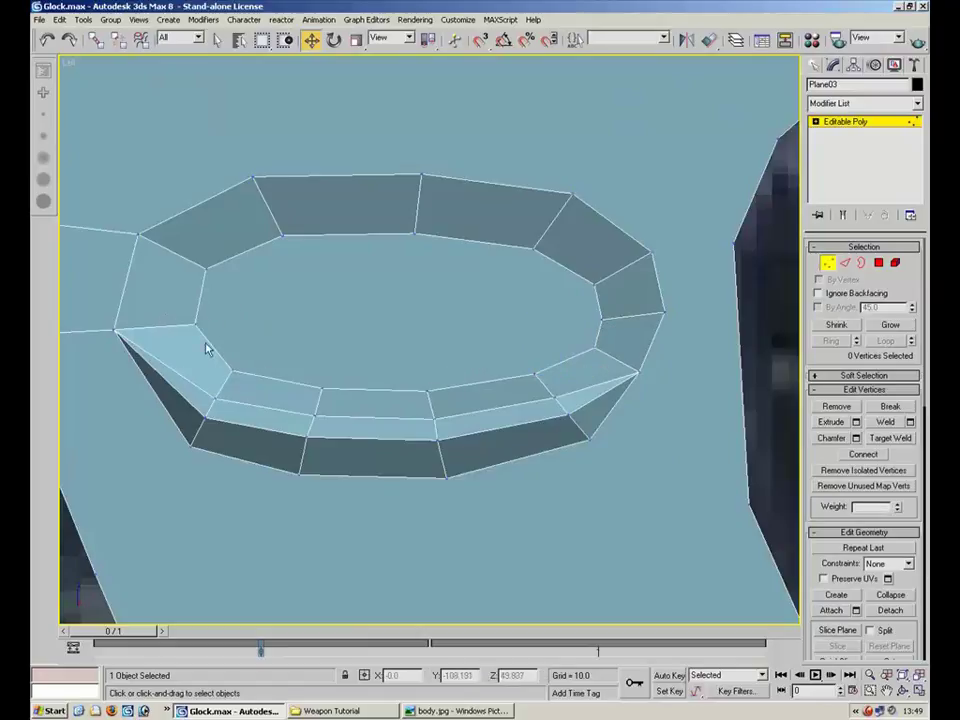
# Move the frame's upper rear corner and the two outline vertices below it backward to follow the beavertail in the reference image
pyautogui.scroll(-10, 433, 452)
pyautogui.scroll(6, 418, 450)
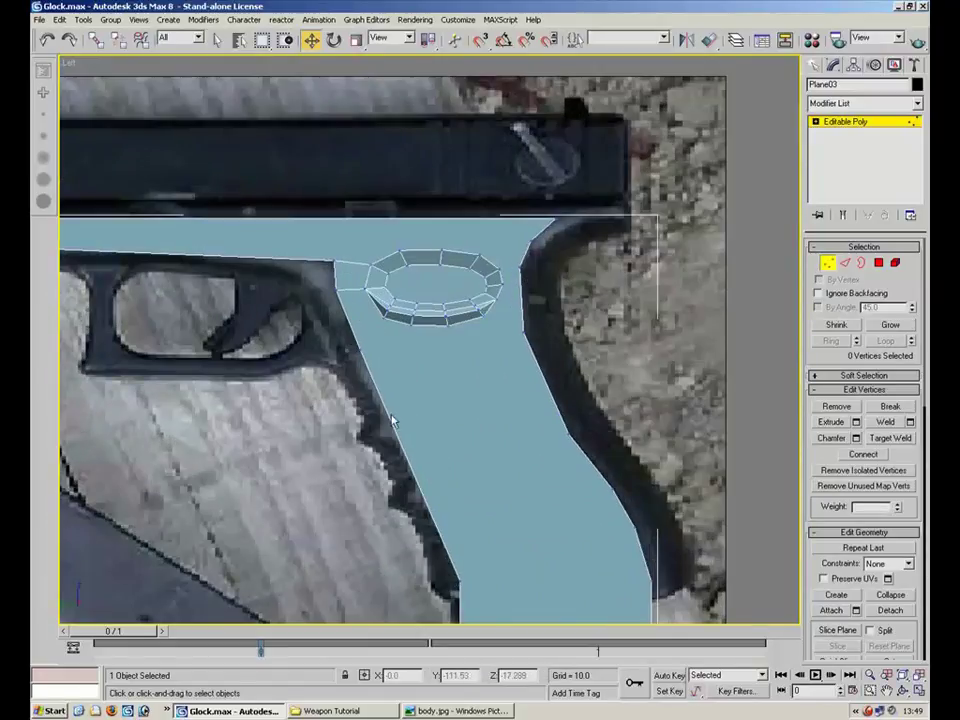
pyautogui.scroll(5, 470, 322)
pyautogui.moveTo(480, 330); pyautogui.dragTo(525, 246, button='middle')
pyautogui.click(525, 245)
pyautogui.moveTo(536, 241); pyautogui.dragTo(583, 242)
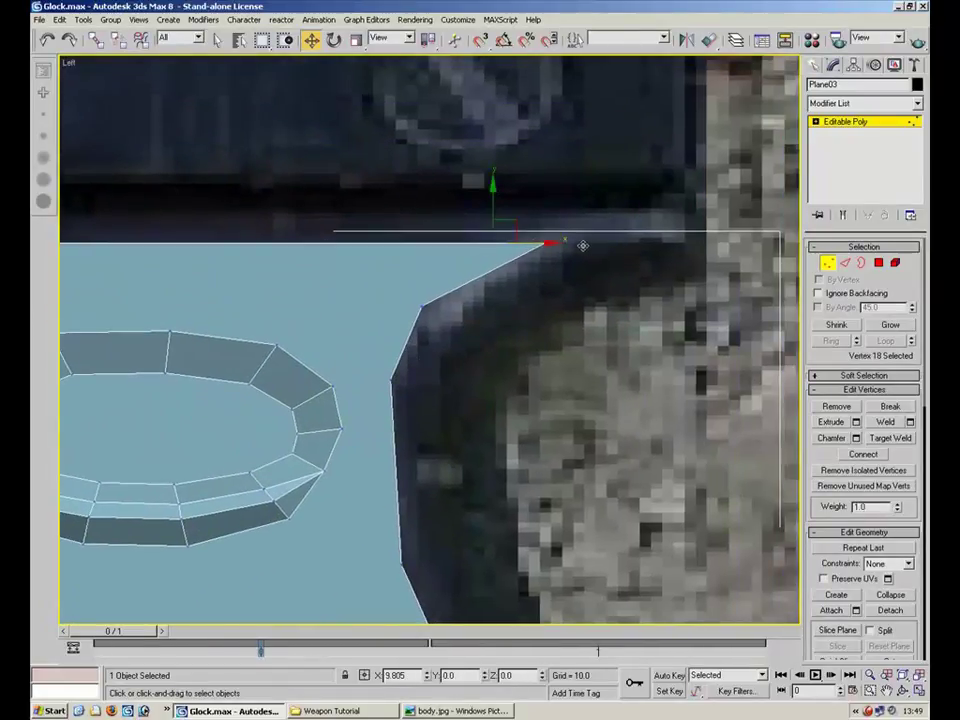
pyautogui.click(424, 302)
pyautogui.moveTo(453, 293); pyautogui.dragTo(466, 293)
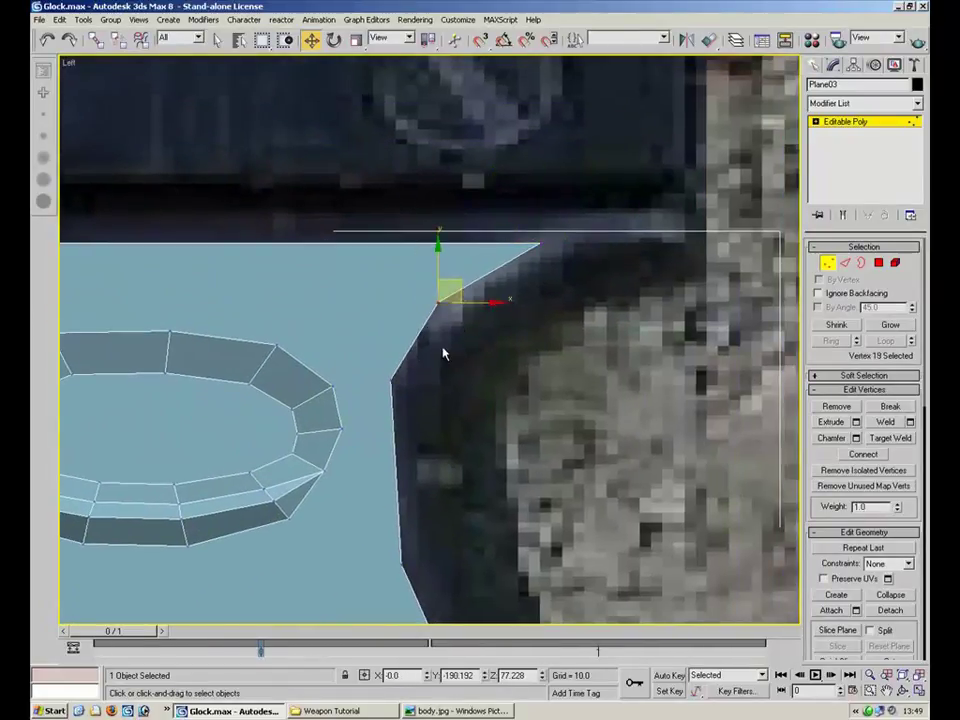
pyautogui.click(393, 380)
pyautogui.click(578, 364)
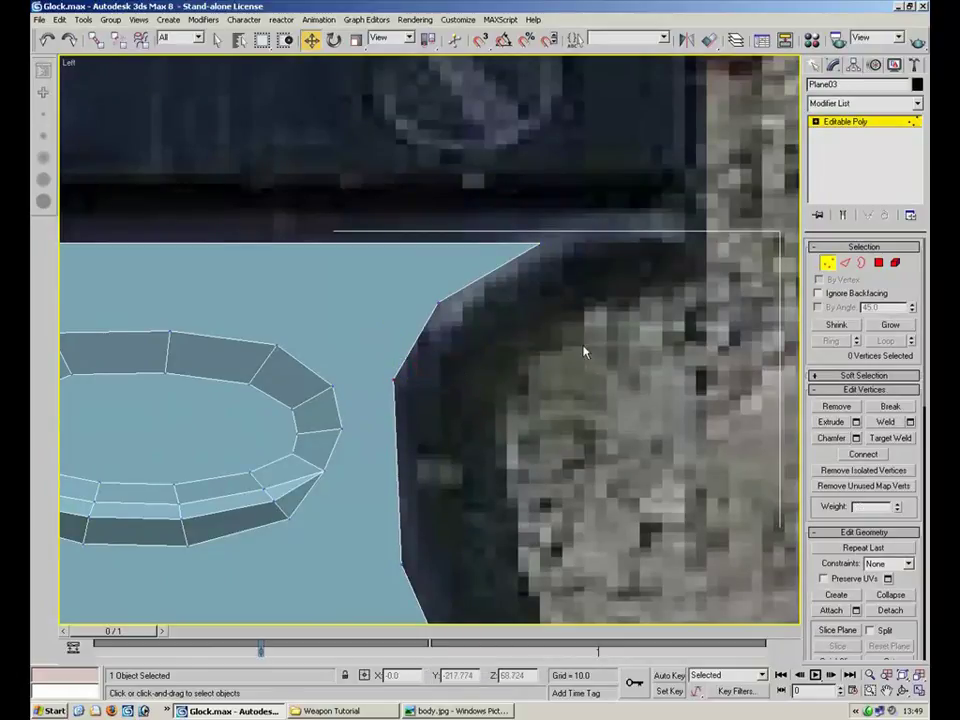
# Leave vertex editing, deselect the frame mesh and unhide all objects to bring back the second reference image
pyautogui.scroll(-3, 570, 214)
pyautogui.scroll(-2, 522, 380)
pyautogui.moveTo(526, 553); pyautogui.dragTo(480, 429, button='middle')
pyautogui.scroll(-1, 508, 502)
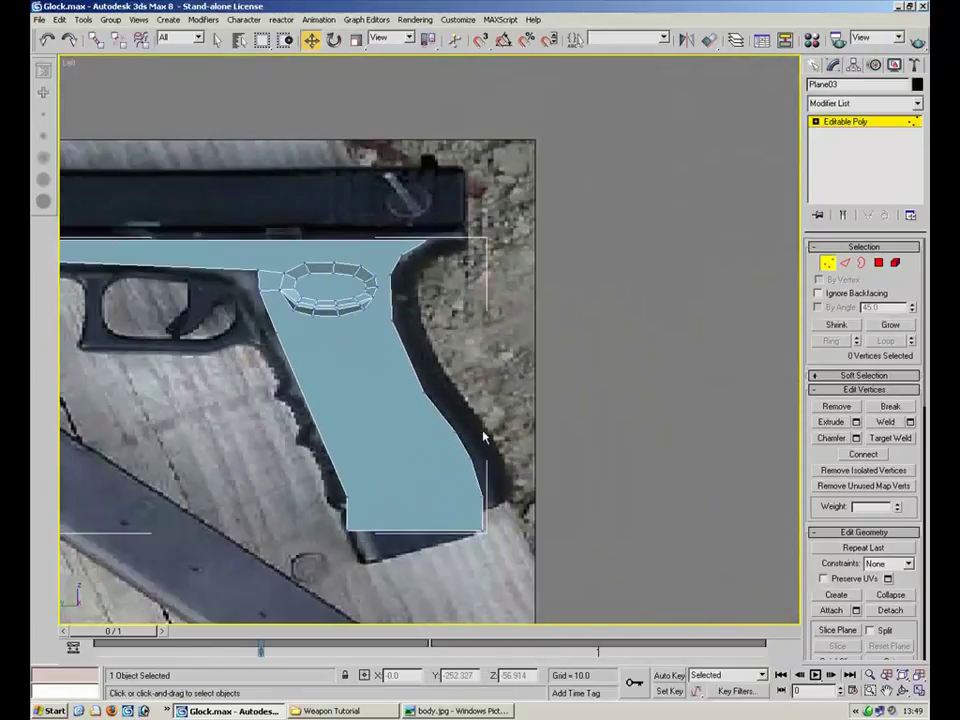
pyautogui.moveTo(516, 508); pyautogui.dragTo(509, 470, button='middle')
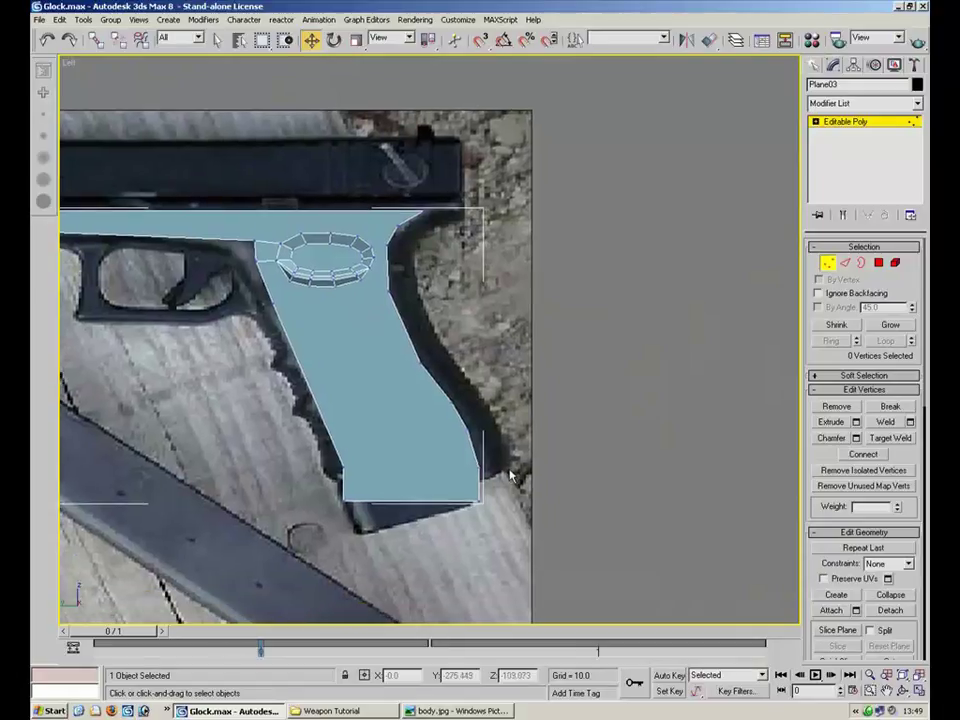
pyautogui.click(827, 265)
pyautogui.click(672, 337)
pyautogui.rightClick(588, 357)
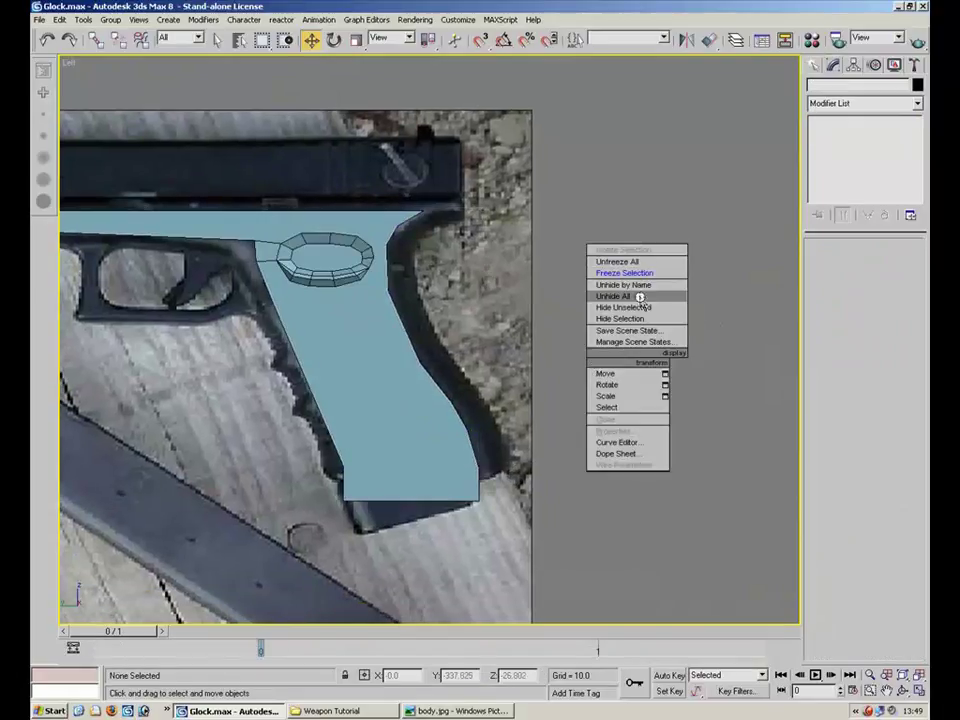
pyautogui.scroll(-3, 574, 401)
pyautogui.moveTo(574, 401); pyautogui.dragTo(636, 441, button='middle')
pyautogui.scroll(5, 636, 441)
pyautogui.moveTo(388, 382); pyautogui.dragTo(356, 318, button='middle')
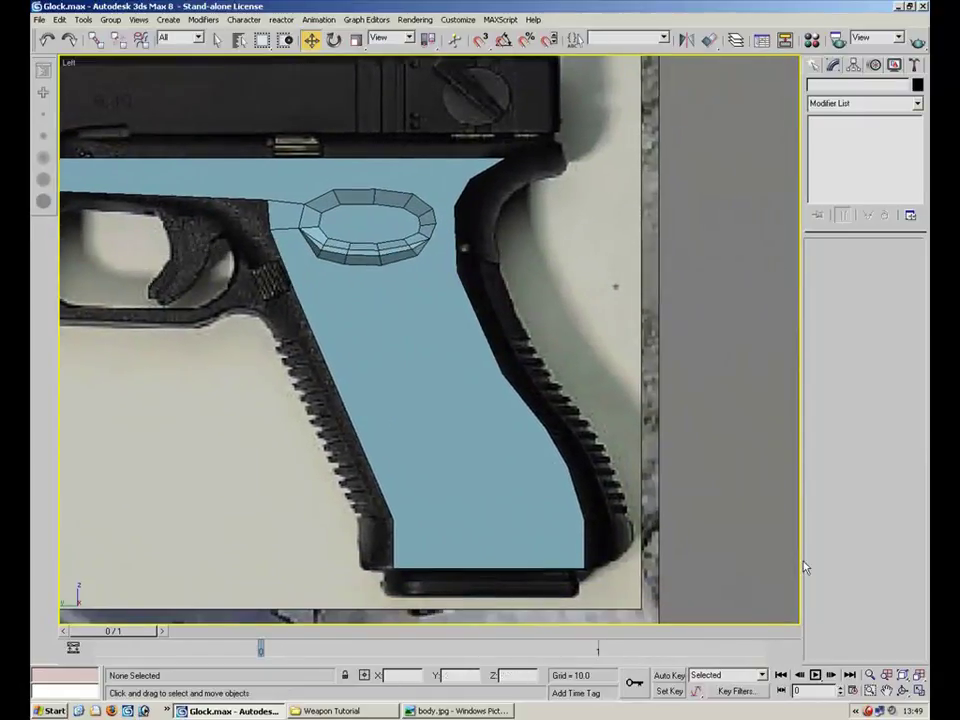
# Select the frame mesh's whole element and view it at an angle in the maximized perspective view
pyautogui.click(480, 392)
pyautogui.click(895, 262)
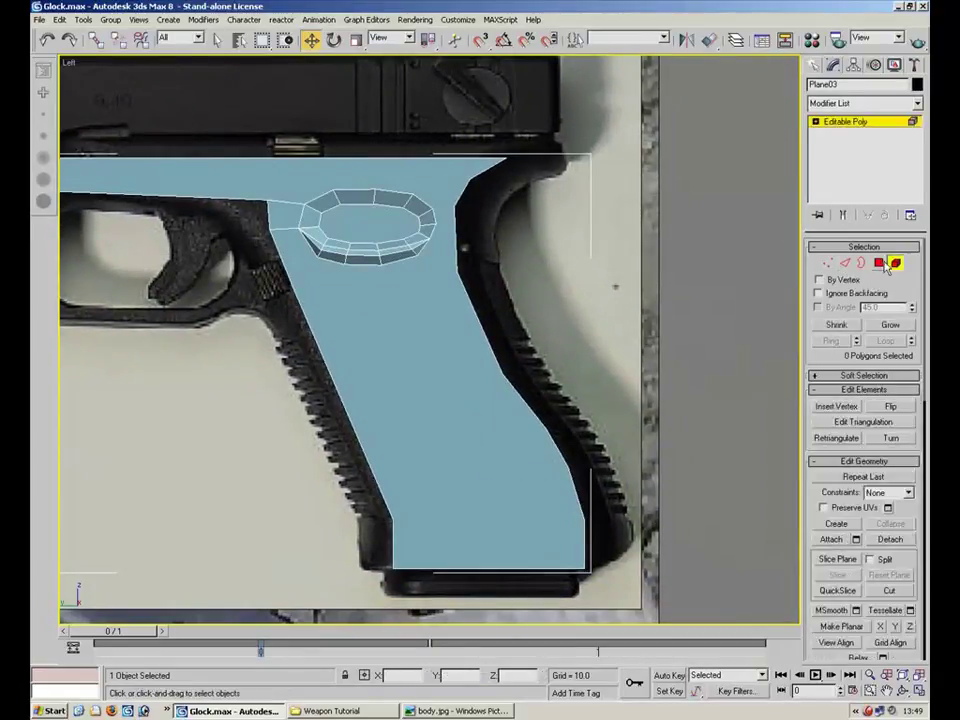
pyautogui.click(487, 396)
pyautogui.hotkey('alt', 'w')
pyautogui.click(592, 436)
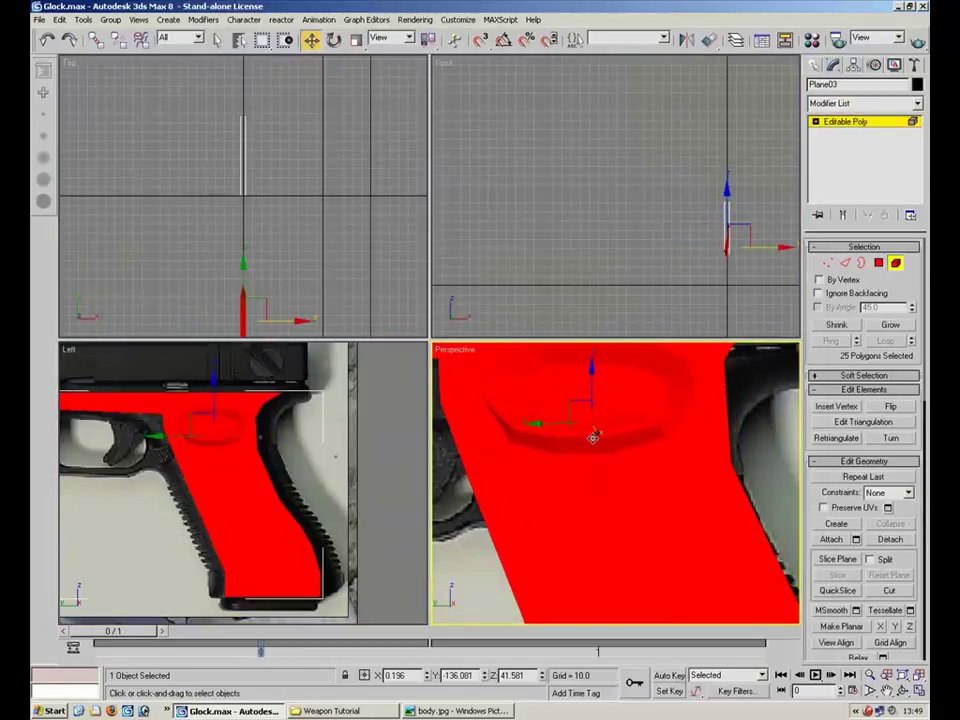
pyautogui.hotkey('alt', 'w')
pyautogui.keyDown('alt'); pyautogui.moveTo(720, 540); pyautogui.dragTo(504, 456, button='middle'); pyautogui.keyUp('alt')
pyautogui.scroll(-5, 504, 456)
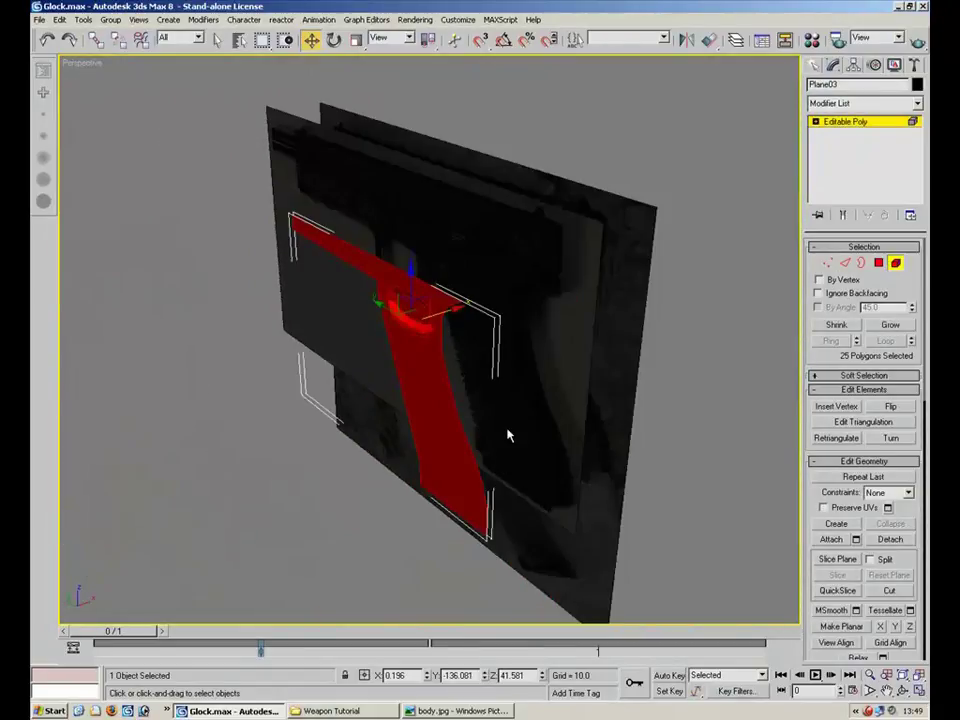
# Select all of the frame mesh's vertices and move them about 47 units in the negative X direction, away from the reference planes
pyautogui.press('1')
pyautogui.moveTo(514, 444); pyautogui.dragTo(446, 578)
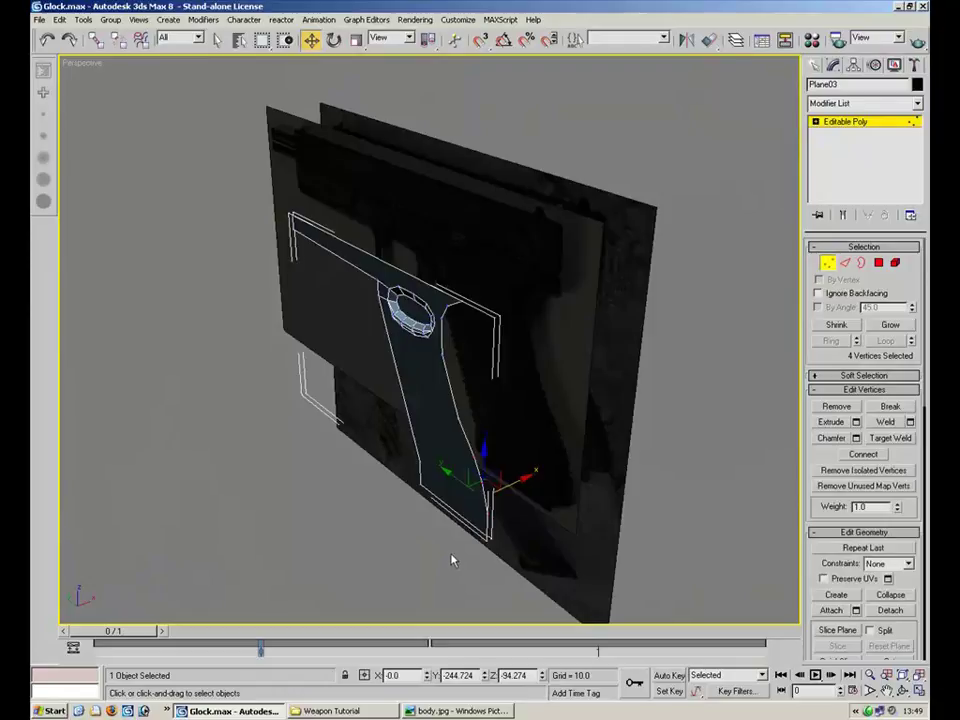
pyautogui.moveTo(570, 177); pyautogui.dragTo(219, 598)
pyautogui.click(523, 301)
pyautogui.moveTo(500, 268); pyautogui.dragTo(436, 377)
pyautogui.moveTo(418, 587); pyautogui.dragTo(420, 588)
pyautogui.keyDown('alt'); pyautogui.moveTo(420, 588); pyautogui.dragTo(447, 617, button='middle'); pyautogui.keyUp('alt')
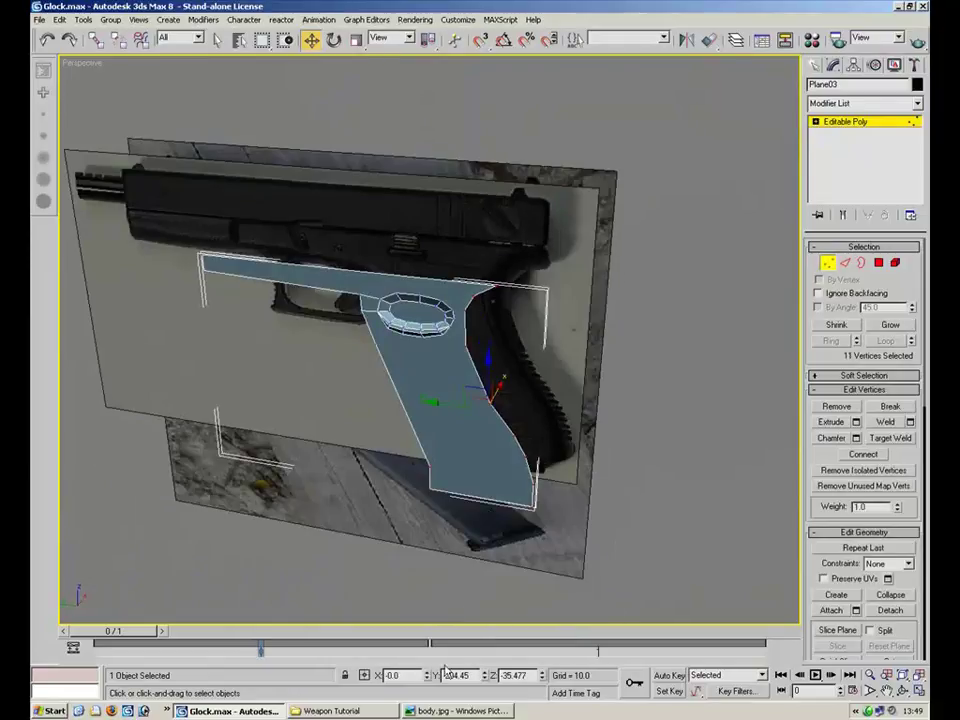
pyautogui.keyDown('alt'); pyautogui.moveTo(522, 375); pyautogui.dragTo(512, 151, button='middle'); pyautogui.keyUp('alt')
pyautogui.moveTo(549, 128); pyautogui.dragTo(216, 605)
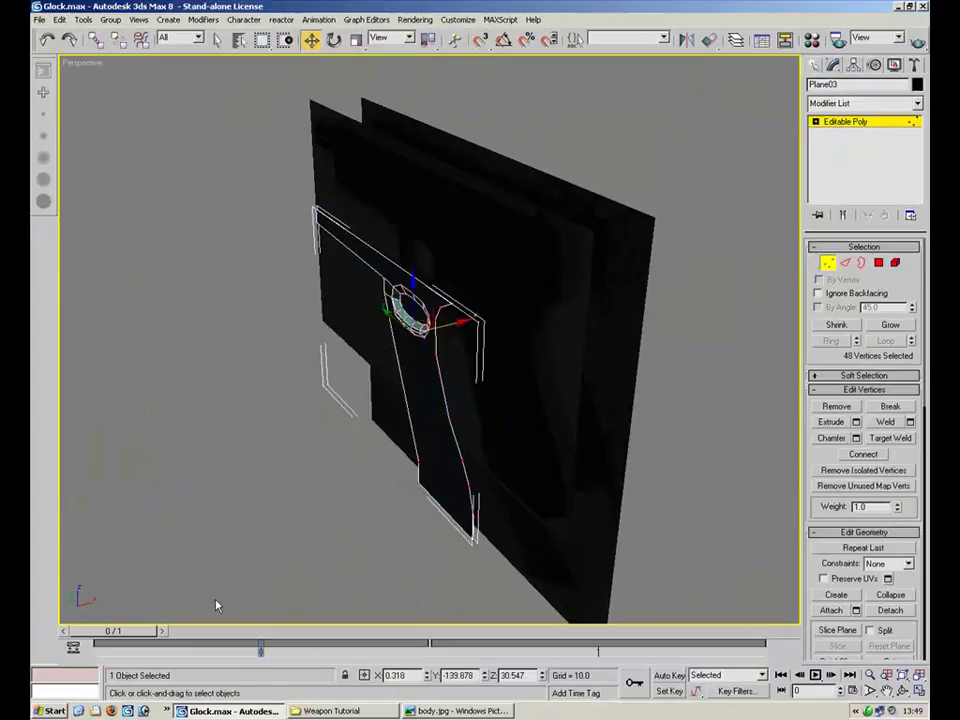
pyautogui.moveTo(456, 325); pyautogui.dragTo(407, 340)
pyautogui.keyDown('alt'); pyautogui.moveTo(478, 416); pyautogui.dragTo(551, 441, button='middle'); pyautogui.keyUp('alt')
# Select the outline edges along the frame's rear from the beavertail to the grip's base and extrude them backward in the Left view
pyautogui.press('2')
pyautogui.keyDown('alt'); pyautogui.moveTo(471, 352); pyautogui.dragTo(531, 261, button='middle'); pyautogui.keyUp('alt')
pyautogui.scroll(5, 531, 261)
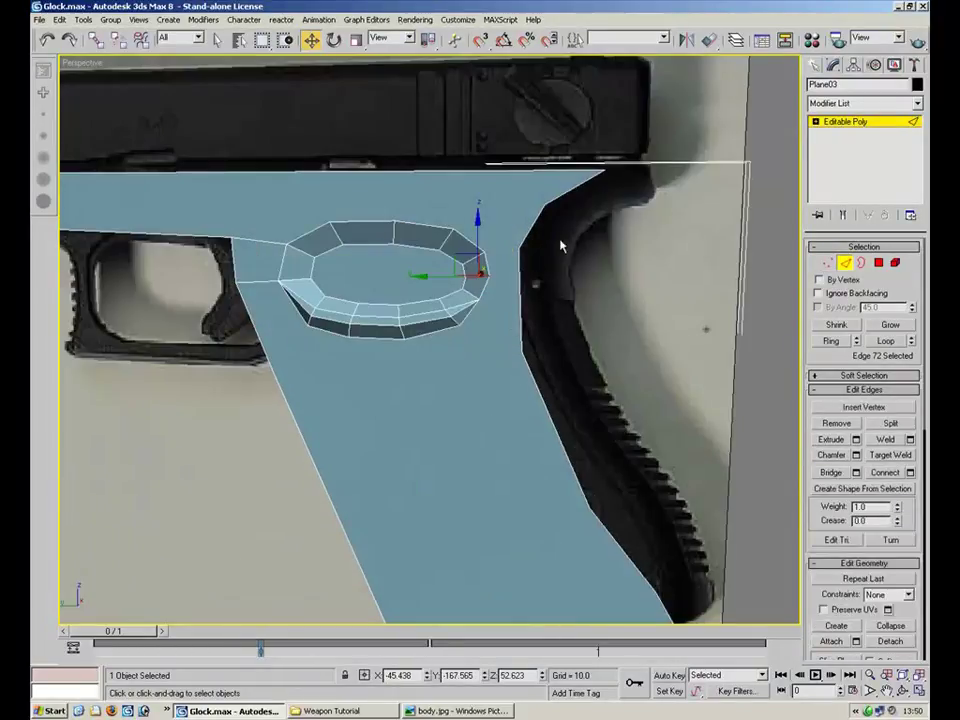
pyautogui.click(583, 194)
pyautogui.click(567, 193)
pyautogui.keyDown('ctrl'); pyautogui.click(532, 228); pyautogui.keyUp('ctrl')
pyautogui.keyDown('ctrl'); pyautogui.click(522, 309); pyautogui.keyUp('ctrl')
pyautogui.keyDown('ctrl'); pyautogui.moveTo(578, 396); pyautogui.dragTo(541, 440); pyautogui.keyUp('ctrl')
pyautogui.keyDown('ctrl'); pyautogui.moveTo(643, 510); pyautogui.dragTo(602, 559); pyautogui.keyUp('ctrl')
pyautogui.moveTo(612, 570); pyautogui.dragTo(531, 379, button='middle')
pyautogui.keyDown('ctrl'); pyautogui.moveTo(659, 425); pyautogui.dragTo(603, 481); pyautogui.keyUp('ctrl')
pyautogui.keyDown('ctrl'); pyautogui.moveTo(549, 571); pyautogui.dragTo(549, 573); pyautogui.keyUp('ctrl')
pyautogui.hotkey('alt', 'w')
pyautogui.rightClick(312, 478)
pyautogui.hotkey('alt', 'w')
pyautogui.moveTo(570, 338); pyautogui.dragTo(497, 310, button='middle')
pyautogui.moveTo(490, 294); pyautogui.dragTo(516, 294)
# Make the mesh see-through and move the two mid-grip outer vertices of the new strip up onto the reference backstrap
pyautogui.press('1')
pyautogui.moveTo(488, 303); pyautogui.dragTo(475, 333, button='middle')
pyautogui.scroll(2, 475, 333)
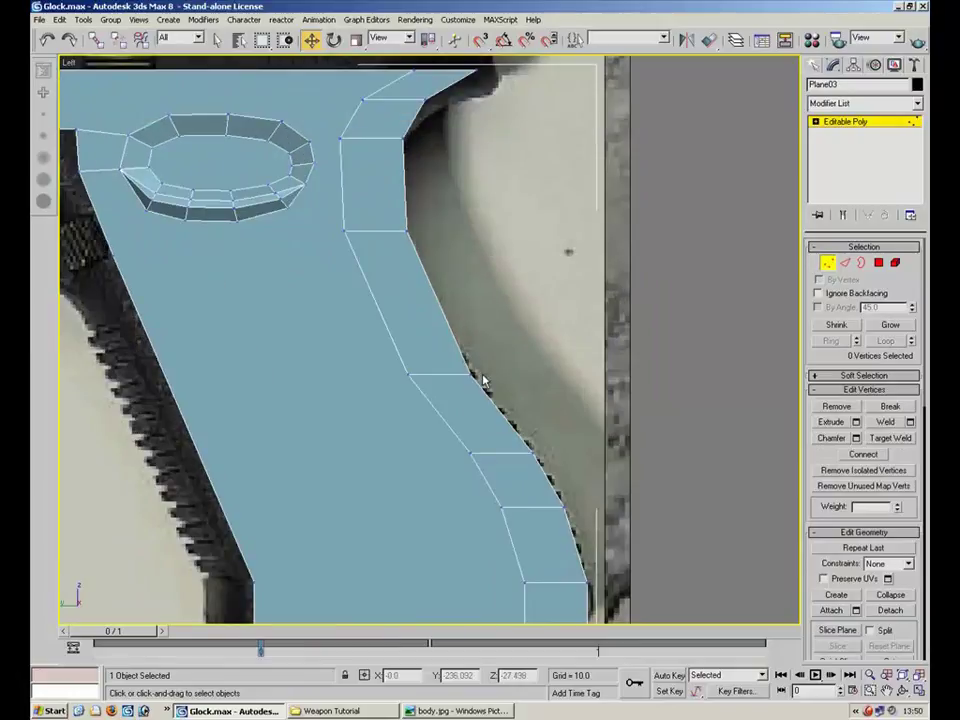
pyautogui.hotkey('alt', 'x')
pyautogui.click(471, 374)
pyautogui.moveTo(492, 353); pyautogui.dragTo(475, 329)
pyautogui.click(533, 453)
pyautogui.moveTo(545, 429); pyautogui.dragTo(521, 397)
# Move the strip's three lowest outer vertices upward so they follow the reference grip's rear edge down to its base
pyautogui.moveTo(589, 501); pyautogui.dragTo(579, 458, button='middle')
pyautogui.click(564, 465)
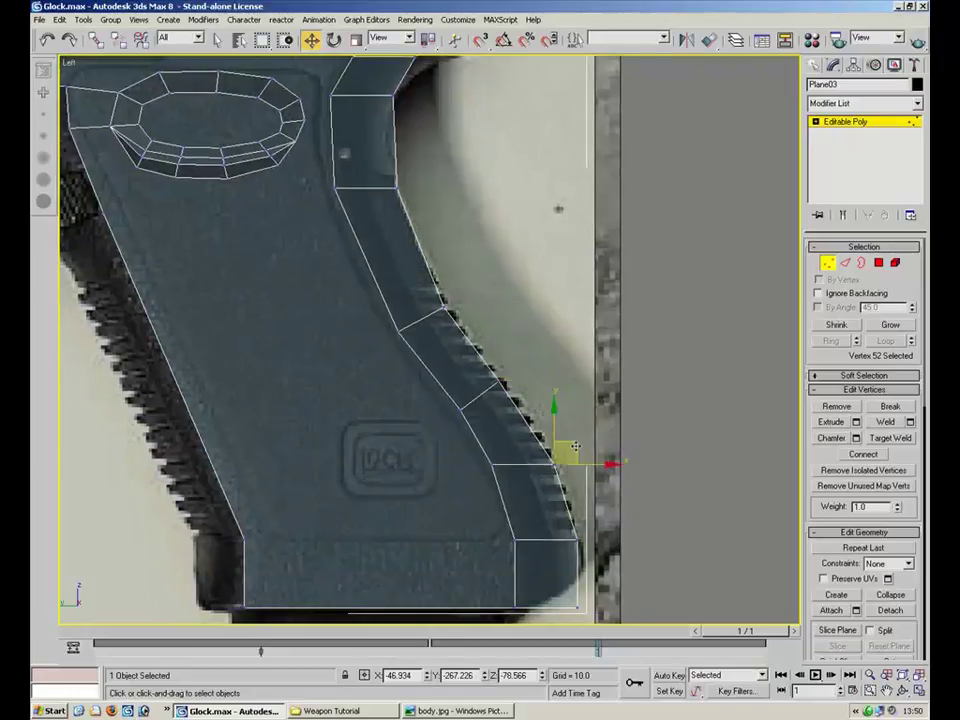
pyautogui.moveTo(564, 465); pyautogui.dragTo(544, 436)
pyautogui.click(577, 540)
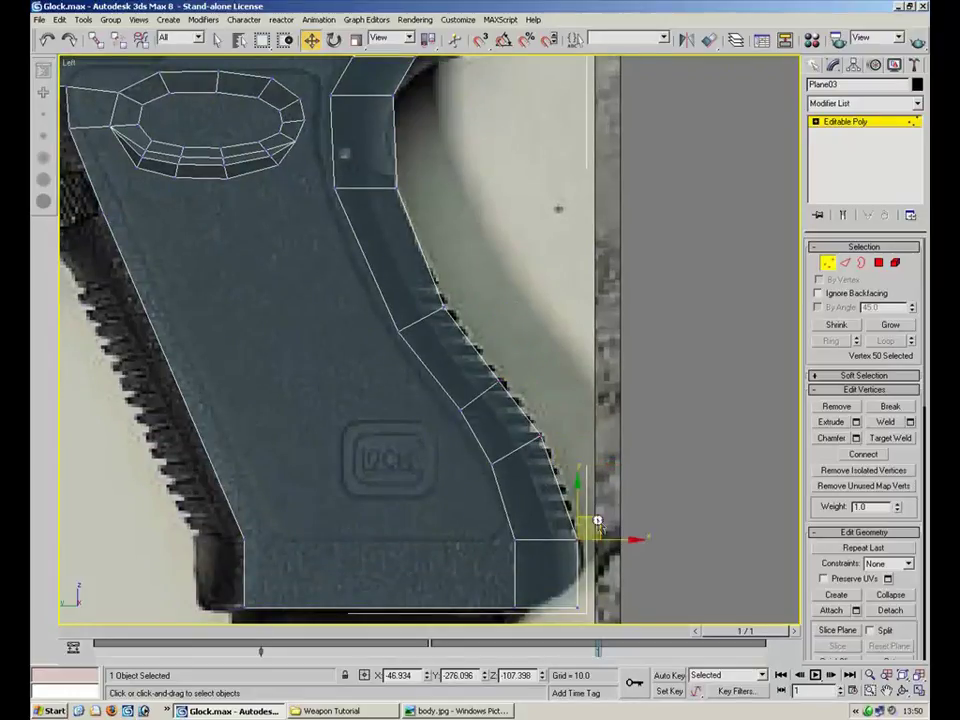
pyautogui.moveTo(596, 524); pyautogui.dragTo(586, 500)
pyautogui.click(579, 608)
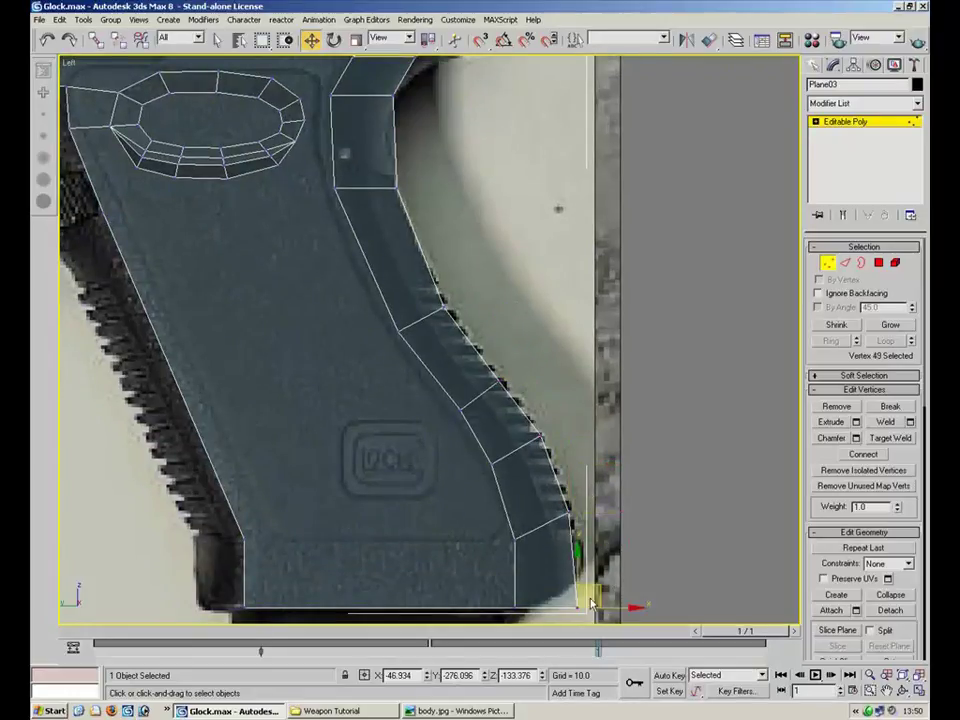
pyautogui.moveTo(597, 590); pyautogui.dragTo(602, 547)
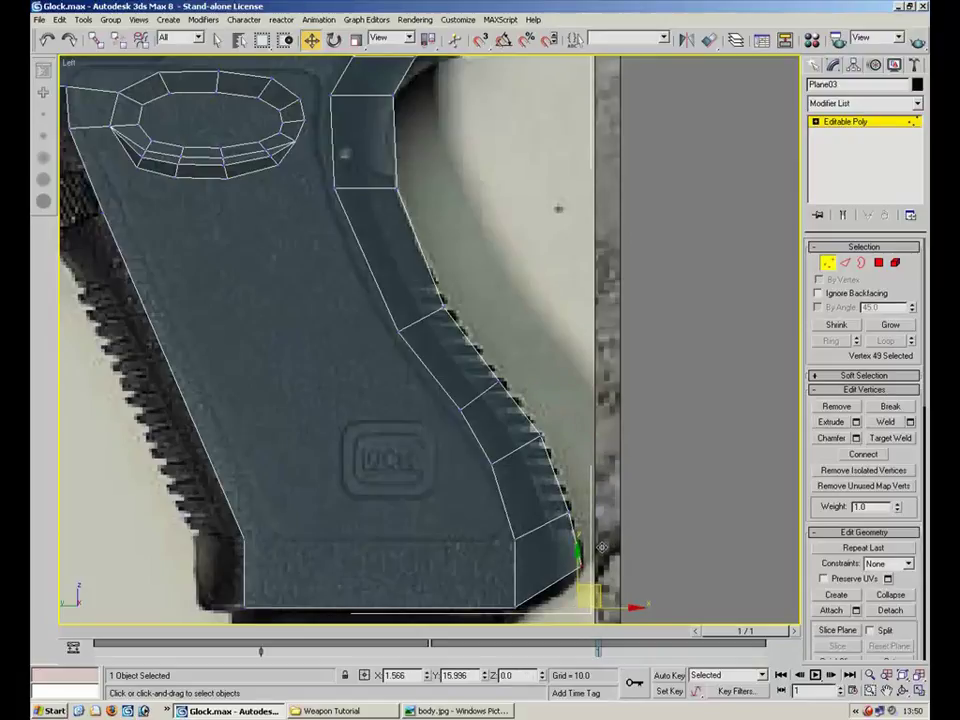
# Move the strip's upper outer vertices onto the reference curve beneath the beavertail
pyautogui.moveTo(441, 206); pyautogui.dragTo(481, 379, button='middle')
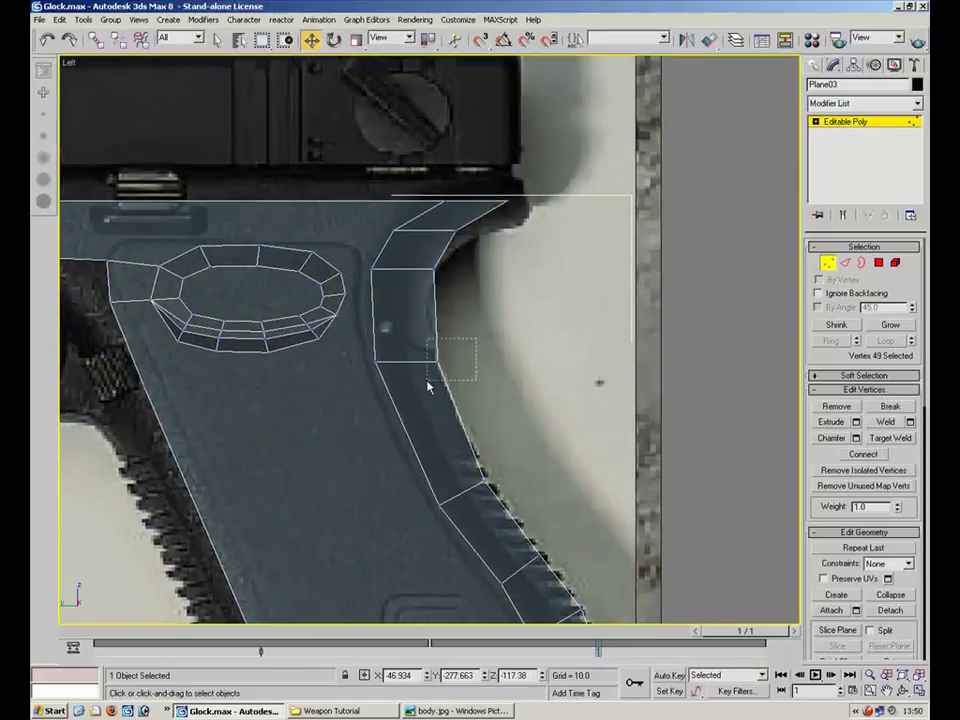
pyautogui.moveTo(428, 387); pyautogui.dragTo(430, 385)
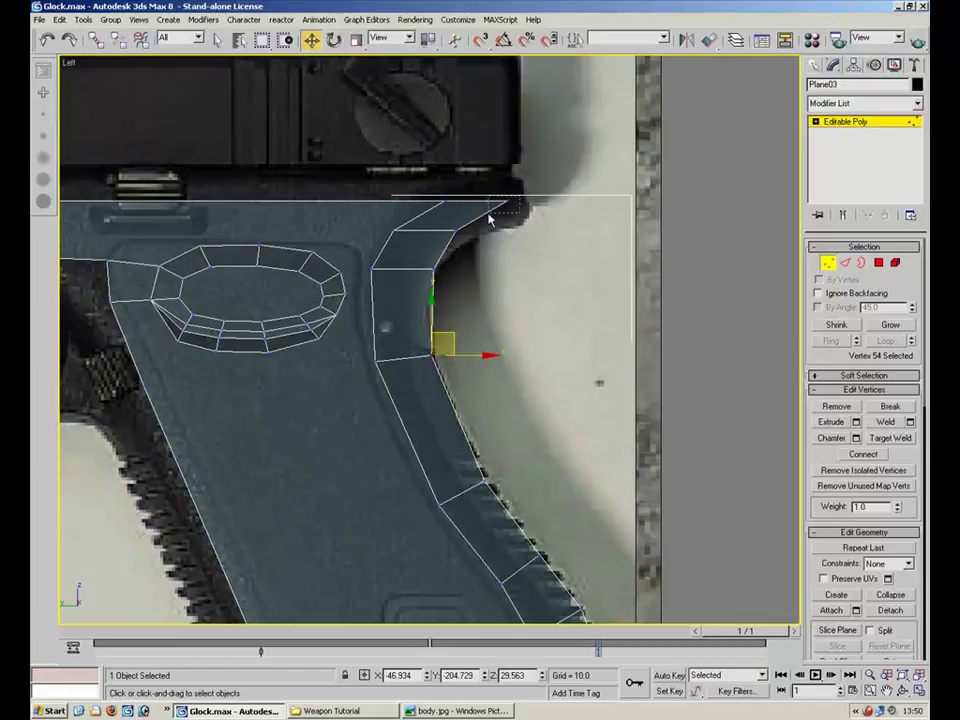
pyautogui.moveTo(489, 214); pyautogui.dragTo(488, 215)
pyautogui.moveTo(523, 180); pyautogui.dragTo(449, 271)
pyautogui.click(509, 257)
pyautogui.click(458, 229)
pyautogui.click(436, 269)
# Lower the strip's inner vertex beside the thumb recess to level its cross edge beneath the beavertail
pyautogui.scroll(2, 420, 310)
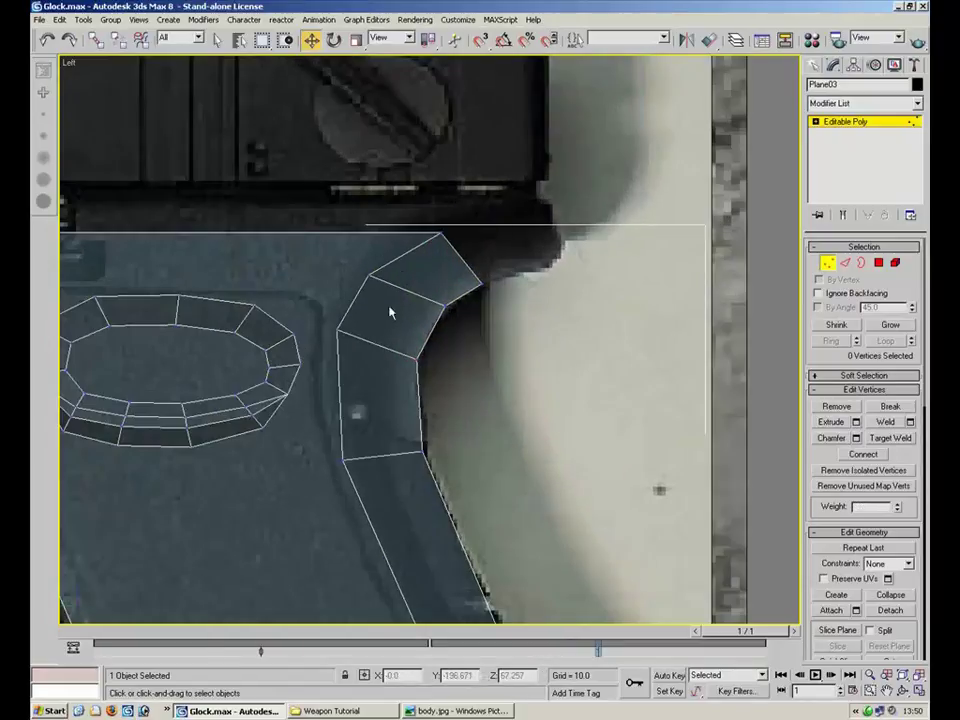
pyautogui.click(340, 329)
pyautogui.moveTo(366, 318); pyautogui.dragTo(386, 358)
pyautogui.click(489, 246)
pyautogui.moveTo(489, 246); pyautogui.dragTo(466, 400, button='middle')
# Extrude the frame's long top edge upward about 7 units toward the slide
pyautogui.scroll(-5, 466, 400)
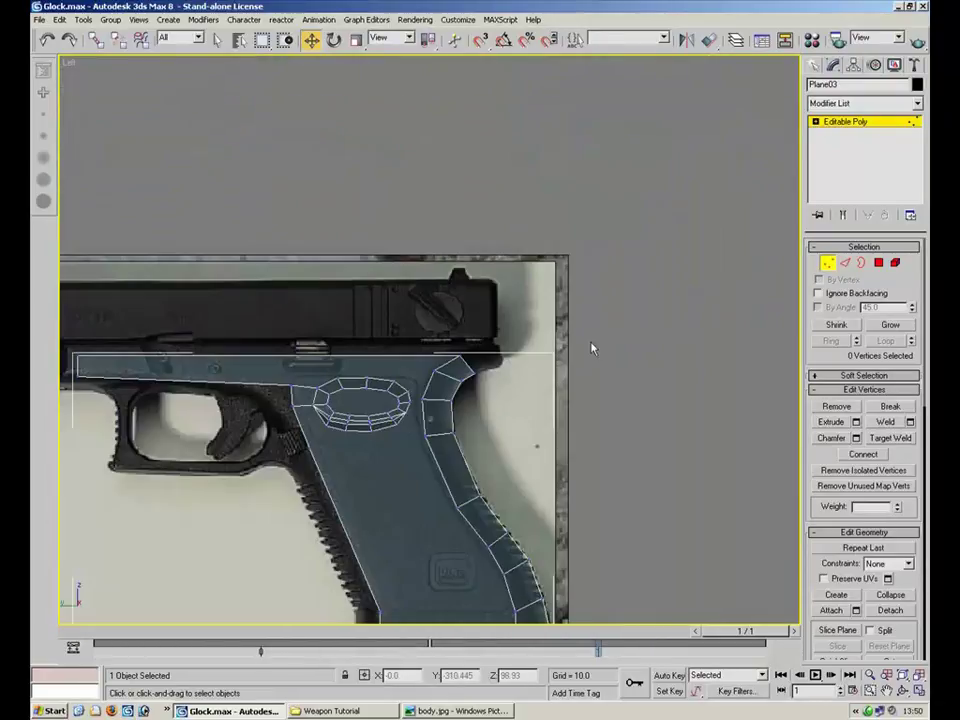
pyautogui.moveTo(570, 330); pyautogui.dragTo(137, 363)
pyautogui.moveTo(335, 316); pyautogui.dragTo(335, 316)
pyautogui.press('2')
pyautogui.click(428, 362)
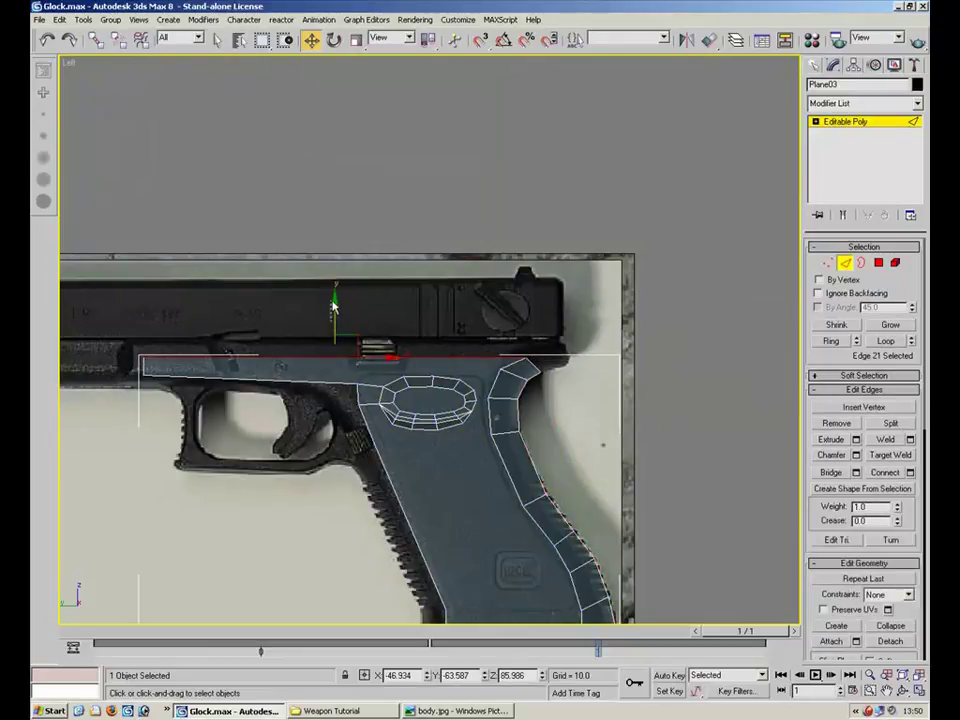
pyautogui.keyDown('shift'); pyautogui.rightClick(332, 292); pyautogui.keyUp('shift')
pyautogui.click(447, 316)
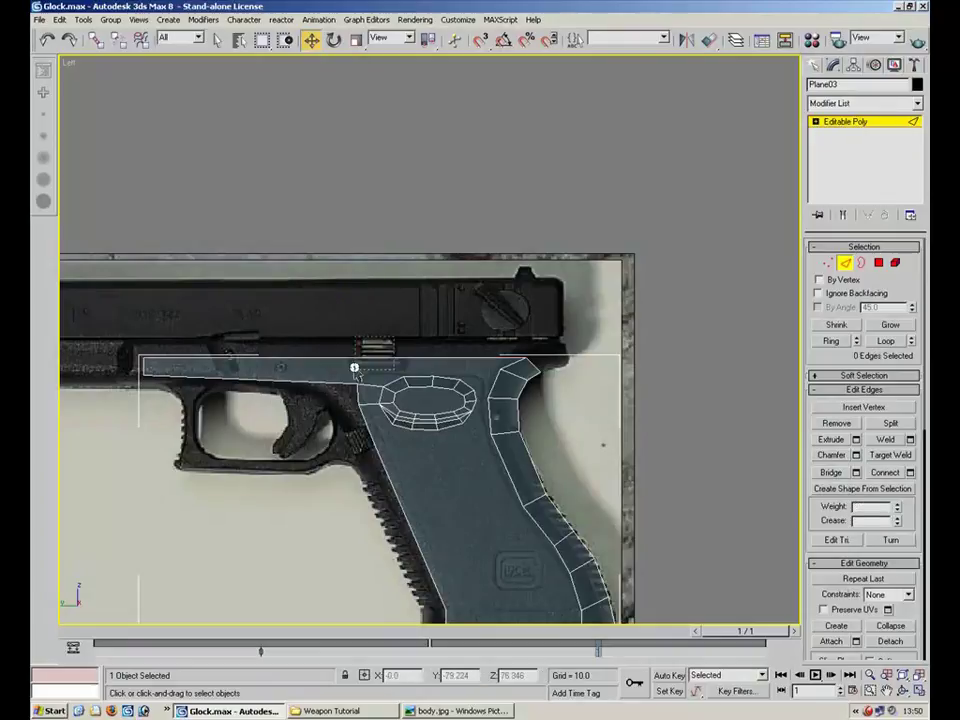
pyautogui.click(353, 360)
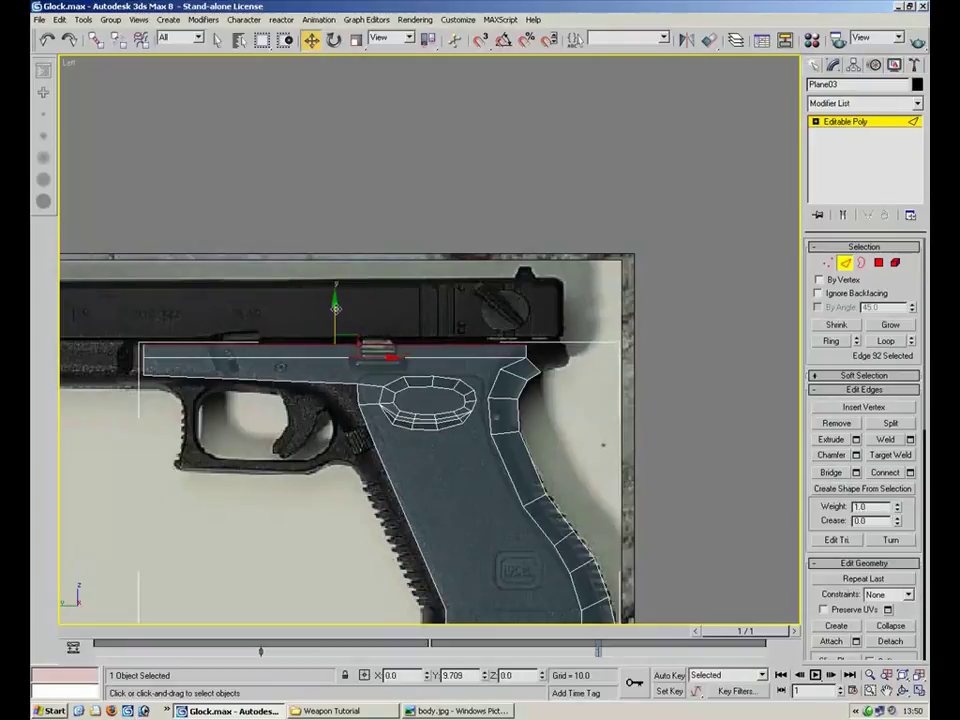
# Insert a vertex on the new top strip's short rear edge and pull the rear end backward over the beavertail
pyautogui.scroll(3, 362, 360)
pyautogui.click(314, 366)
pyautogui.scroll(4, 311, 364)
pyautogui.click(840, 409)
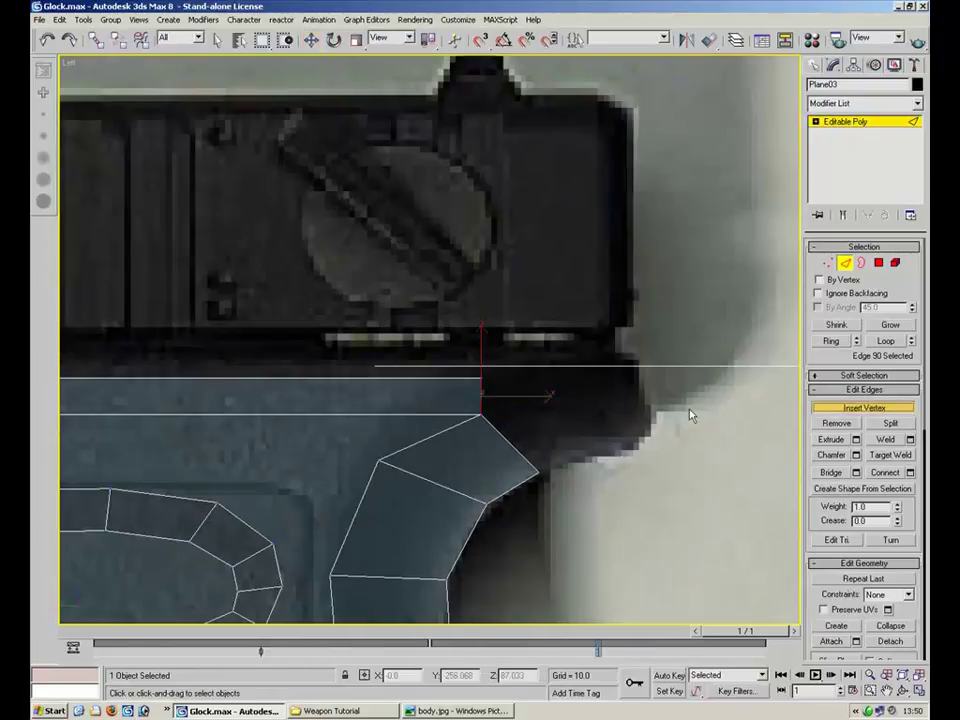
pyautogui.press('1')
pyautogui.press('w')
pyautogui.moveTo(472, 405); pyautogui.dragTo(655, 396)
# Remove the surplus vertex at the top strip's rear tip
pyautogui.click(482, 379)
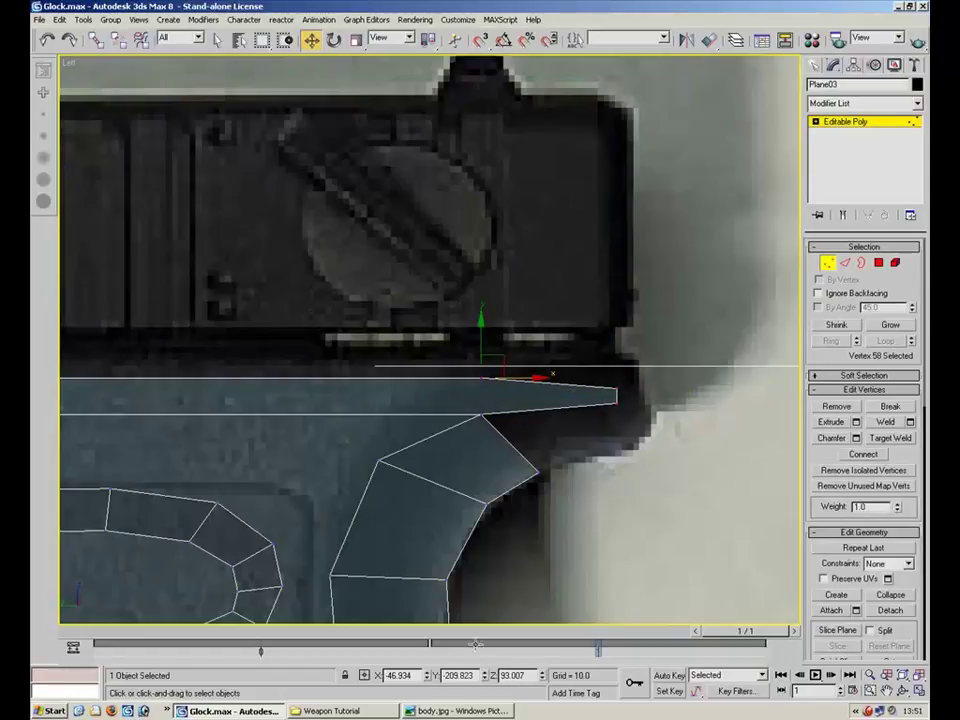
pyautogui.click(634, 387)
pyautogui.moveTo(634, 380); pyautogui.dragTo(606, 396)
pyautogui.press('BackSpace')
# Move the top strip's upper rear corner back above its lower corner, and shift both rear vertices slightly forward together
pyautogui.click(482, 378)
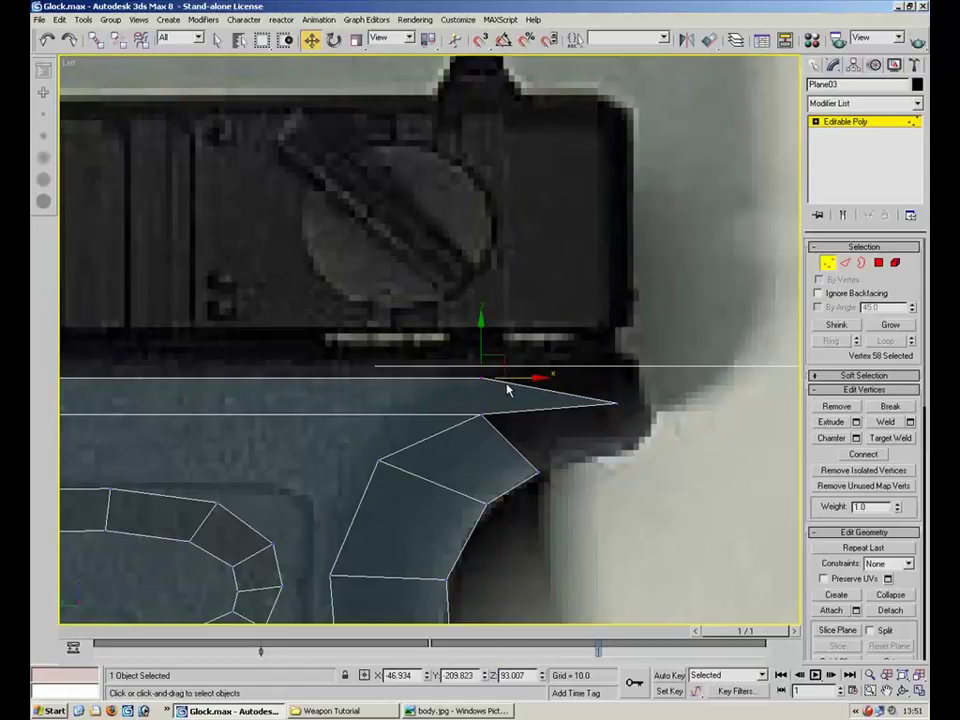
pyautogui.moveTo(524, 378); pyautogui.dragTo(655, 375)
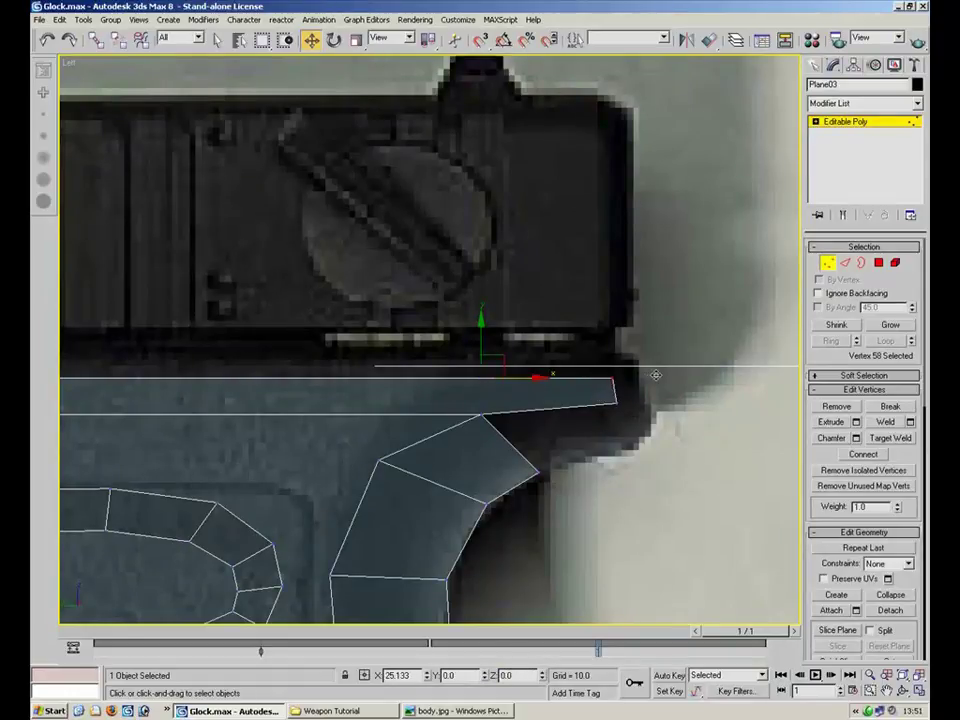
pyautogui.click(620, 401)
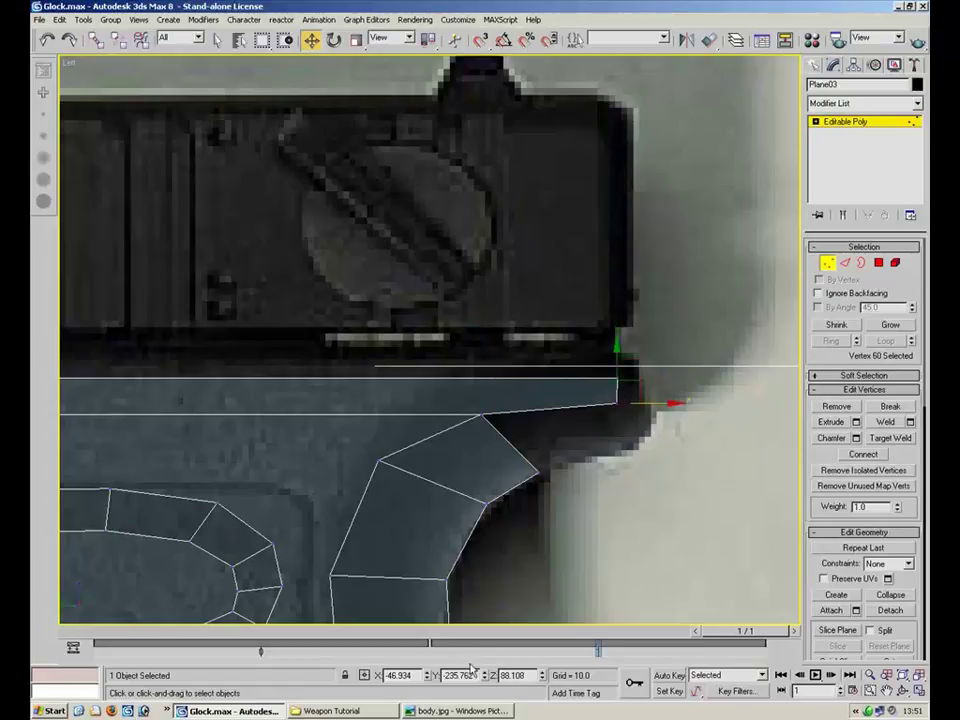
pyautogui.click(617, 378)
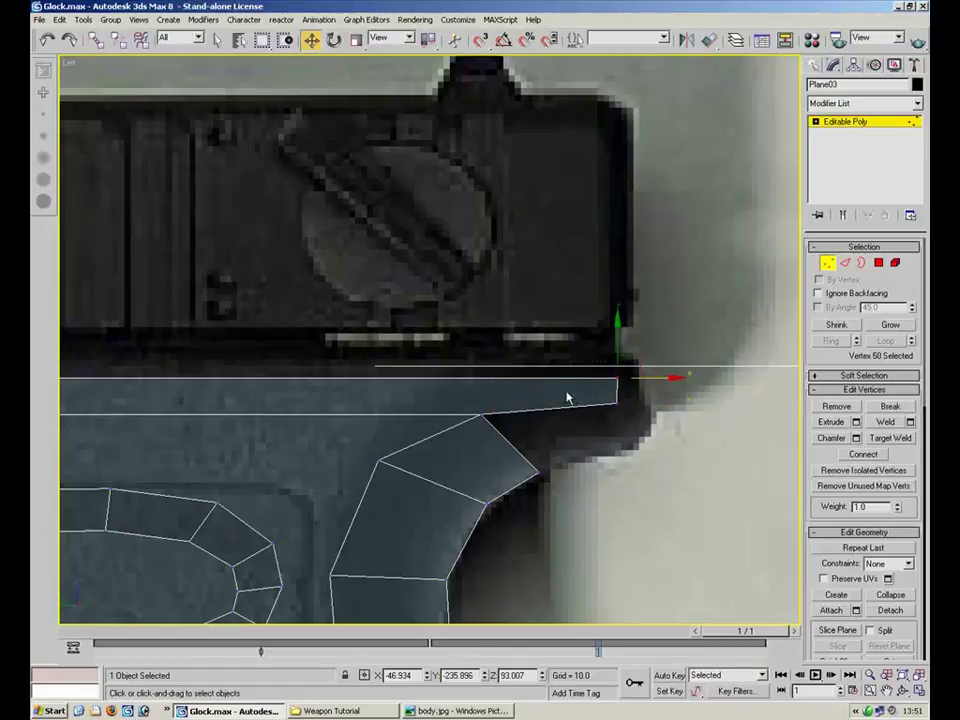
pyautogui.moveTo(696, 311); pyautogui.dragTo(600, 422)
pyautogui.moveTo(672, 389); pyautogui.dragTo(659, 390)
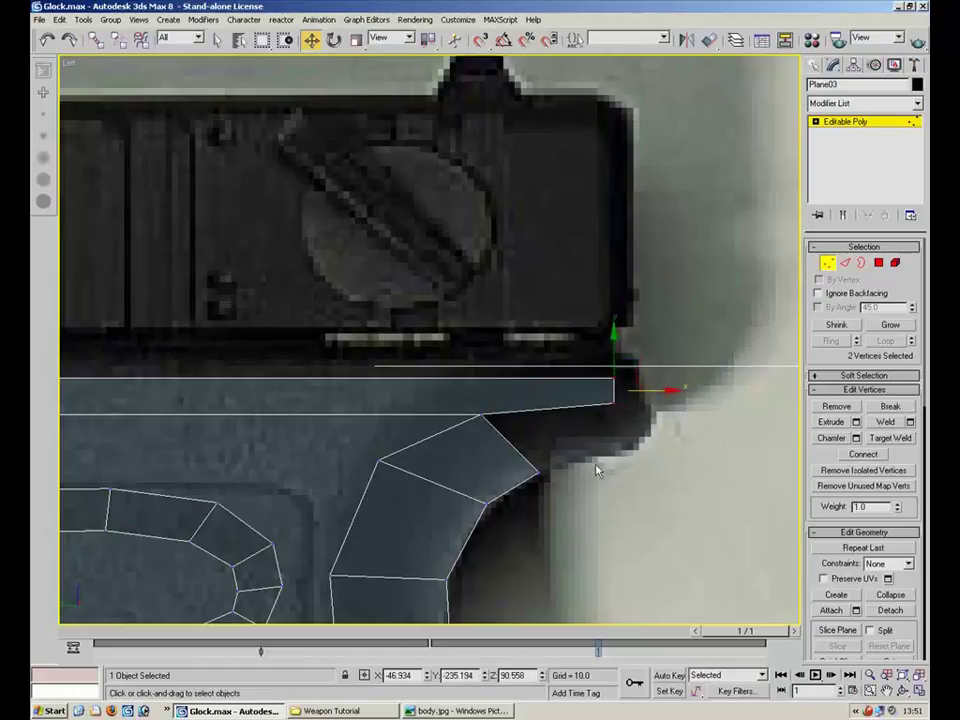
# Nudge the beavertail's lower outline vertex forward and extrude the curved strip's upper end edge backward
pyautogui.moveTo(524, 480); pyautogui.dragTo(526, 478)
pyautogui.press('2')
pyautogui.click(509, 450)
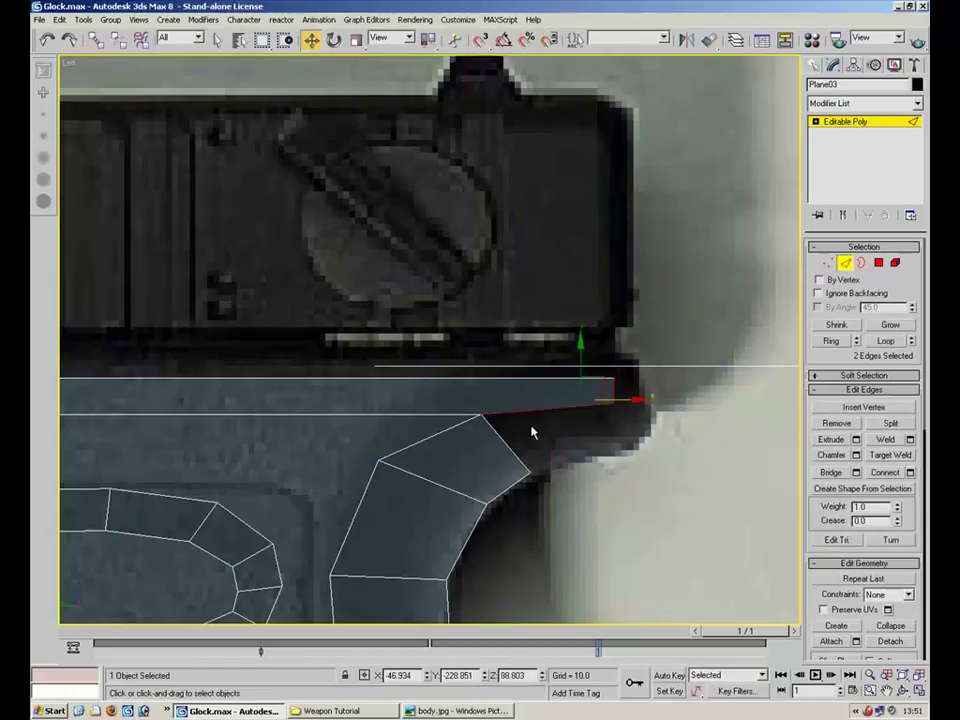
pyautogui.keyDown('shift'); pyautogui.moveTo(556, 443); pyautogui.dragTo(695, 450); pyautogui.keyUp('shift')
# Target-weld the extruded edge's upper vertex to the top strip's rear corner and fit its lower vertex to the beavertail tip
pyautogui.press('1')
pyautogui.click(893, 439)
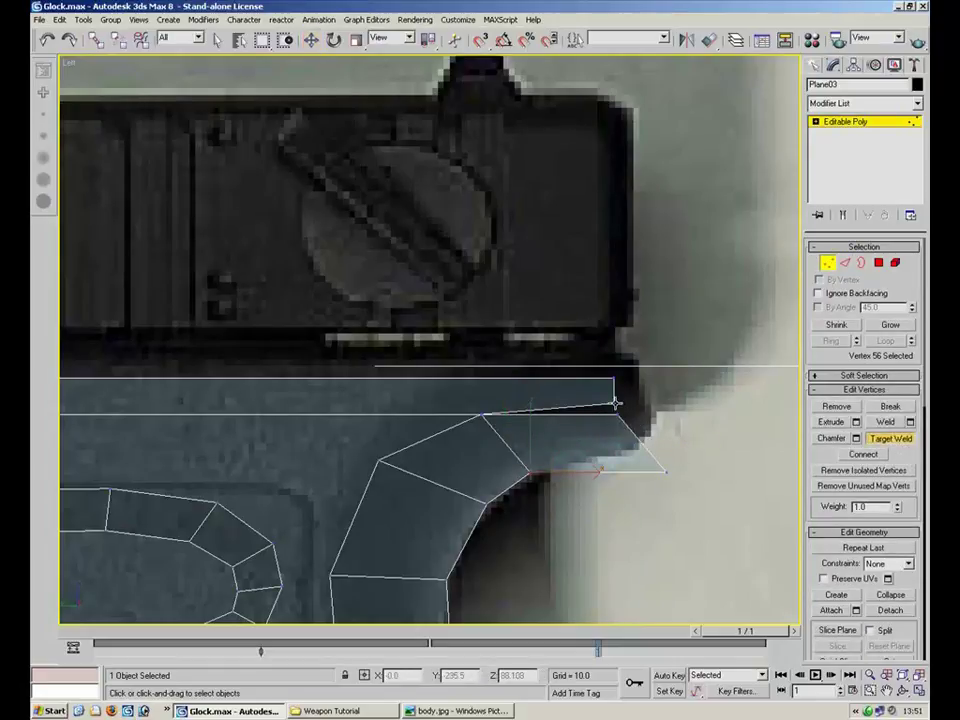
pyautogui.click(827, 262)
pyautogui.press('1')
pyautogui.moveTo(676, 471); pyautogui.dragTo(618, 382)
pyautogui.click(551, 483)
pyautogui.moveTo(557, 436); pyautogui.dragTo(526, 387, button='middle')
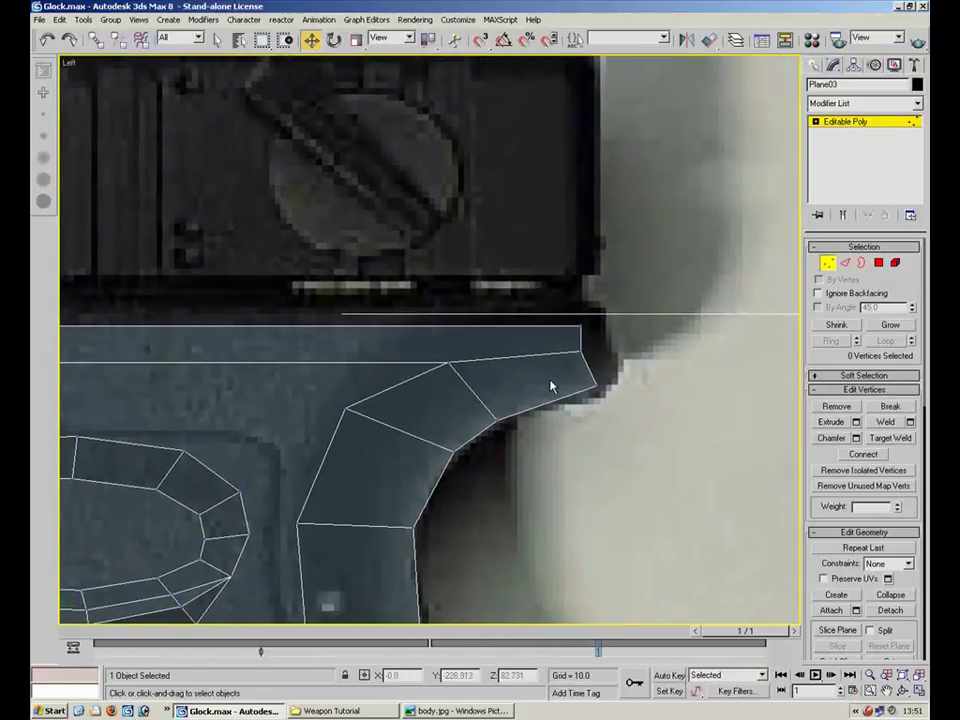
# Select the outer rear outline edges from the beavertail down to the lower grip in the maximized perspective view
pyautogui.scroll(-3, 621, 364)
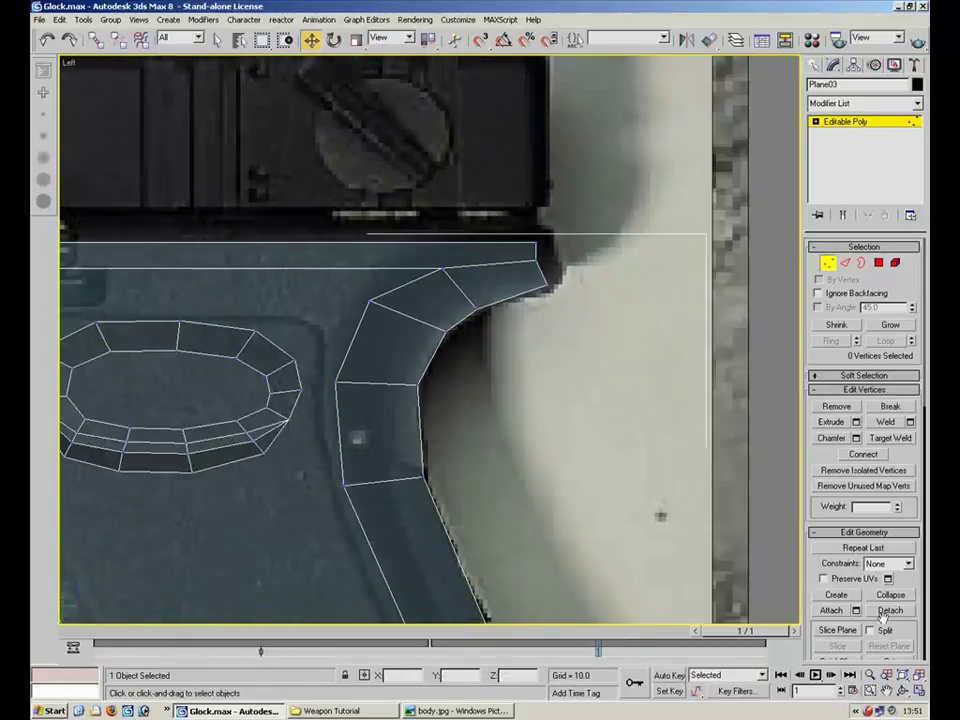
pyautogui.click(918, 691)
pyautogui.moveTo(689, 520); pyautogui.dragTo(655, 500, button='middle')
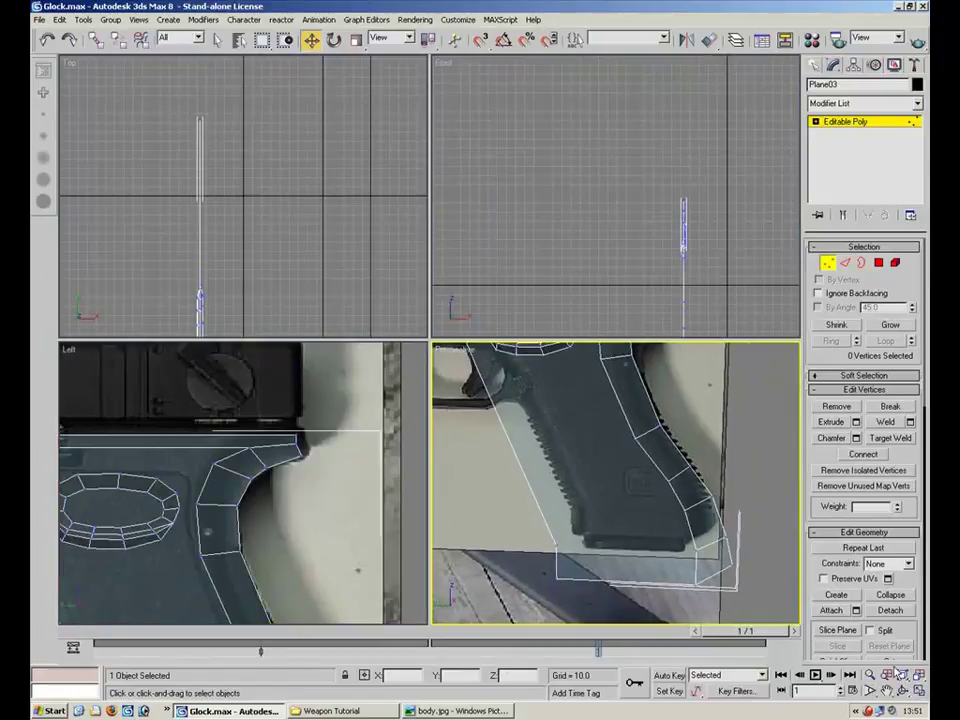
pyautogui.hotkey('alt', 'w')
pyautogui.scroll(5, 523, 364)
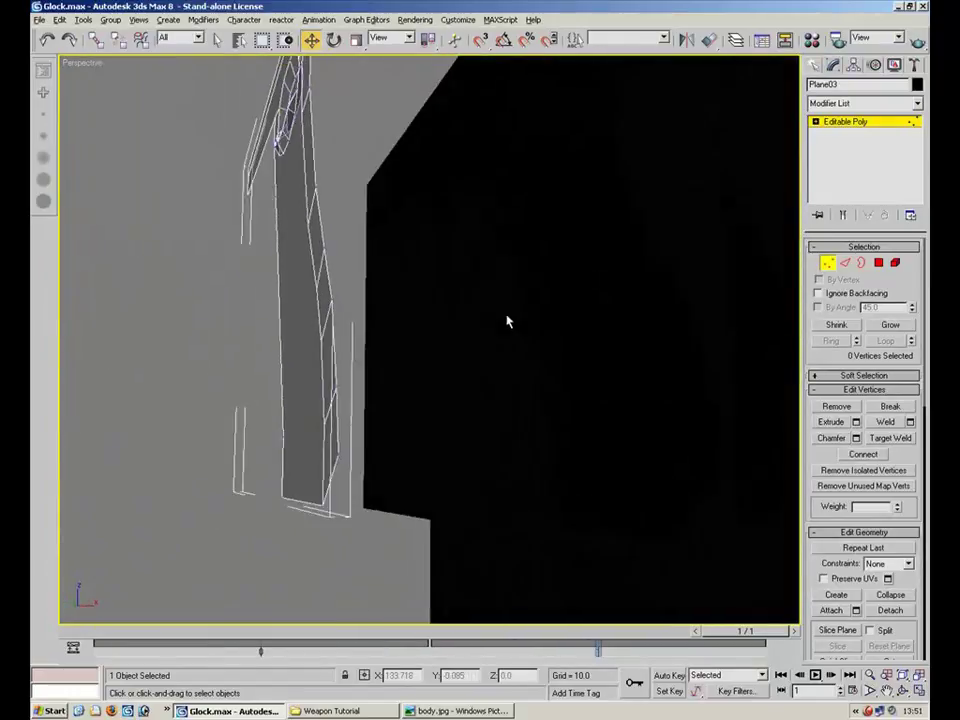
pyautogui.scroll(-4, 501, 326)
pyautogui.moveTo(587, 385); pyautogui.dragTo(532, 620, button='middle')
pyautogui.press('2')
pyautogui.click(468, 190)
pyautogui.keyDown('ctrl'); pyautogui.click(436, 205); pyautogui.keyUp('ctrl')
pyautogui.keyDown('ctrl'); pyautogui.moveTo(435, 234); pyautogui.dragTo(407, 256); pyautogui.keyUp('ctrl')
pyautogui.keyDown('ctrl'); pyautogui.moveTo(433, 291); pyautogui.dragTo(384, 318); pyautogui.keyUp('ctrl')
pyautogui.keyDown('ctrl'); pyautogui.click(434, 405); pyautogui.keyUp('ctrl')
pyautogui.keyDown('ctrl'); pyautogui.click(487, 504); pyautogui.keyUp('ctrl')
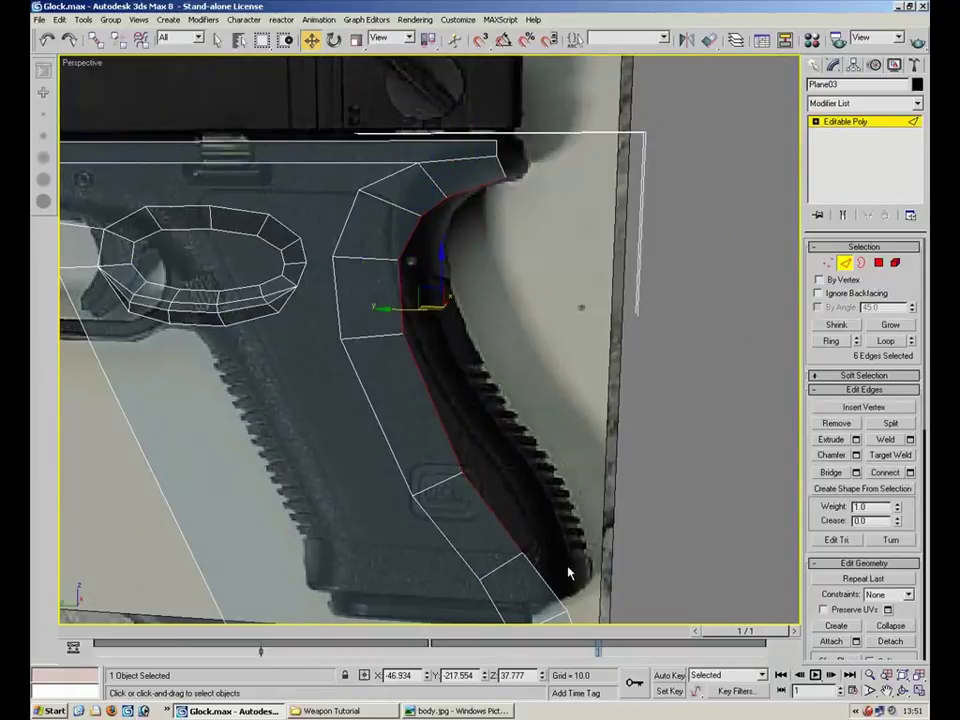
pyautogui.moveTo(564, 574); pyautogui.dragTo(533, 378, button='middle')
# Select all ten vertices along the outer rear outline and set their X position to 0
pyautogui.press('1')
pyautogui.moveTo(621, 358); pyautogui.dragTo(540, 585)
pyautogui.keyDown('ctrl'); pyautogui.click(469, 375); pyautogui.keyUp('ctrl')
pyautogui.keyDown('ctrl'); pyautogui.click(409, 306); pyautogui.keyUp('ctrl')
pyautogui.moveTo(409, 306); pyautogui.dragTo(557, 193, button='middle')
pyautogui.keyDown('ctrl'); pyautogui.click(522, 188); pyautogui.keyUp('ctrl')
pyautogui.keyDown('ctrl'); pyautogui.click(465, 212); pyautogui.keyUp('ctrl')
pyautogui.keyDown('ctrl'); pyautogui.click(437, 235); pyautogui.keyUp('ctrl')
pyautogui.keyDown('ctrl'); pyautogui.click(417, 348); pyautogui.keyUp('ctrl')
pyautogui.keyDown('ctrl'); pyautogui.click(530, 440); pyautogui.keyUp('ctrl')
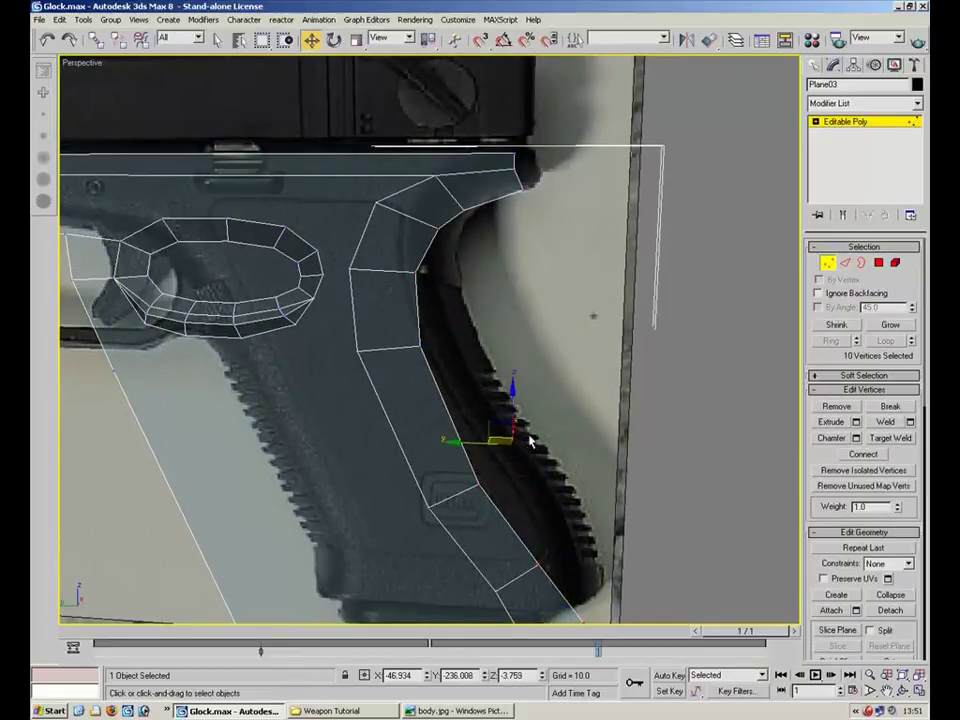
pyautogui.rightClick(427, 678)
# Add the remaining lower grip edges to the rear outline edge selection and try extruding it sideways along X
pyautogui.keyDown('alt'); pyautogui.moveTo(434, 321); pyautogui.dragTo(518, 365, button='middle'); pyautogui.keyUp('alt')
pyautogui.press('2')
pyautogui.keyDown('ctrl'); pyautogui.click(490, 470); pyautogui.keyUp('ctrl')
pyautogui.keyDown('ctrl'); pyautogui.click(508, 550); pyautogui.keyUp('ctrl')
pyautogui.keyDown('alt'); pyautogui.moveTo(508, 553); pyautogui.dragTo(431, 366, button='middle'); pyautogui.keyUp('alt')
pyautogui.moveTo(443, 338); pyautogui.dragTo(482, 326)
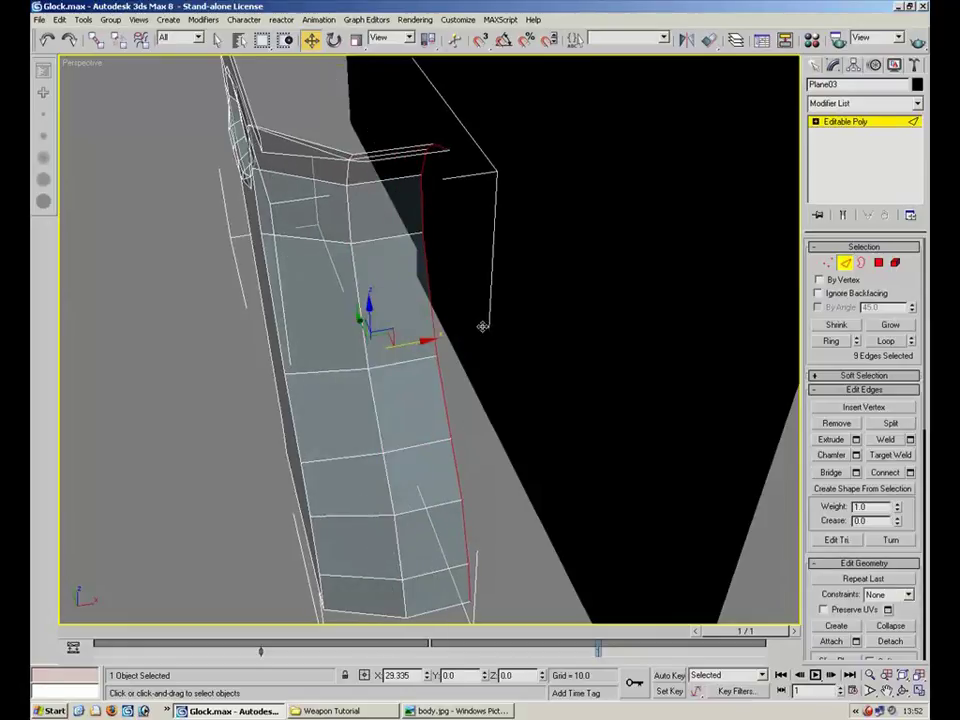
pyautogui.rightClick(428, 680)
# Move the nine rear outline edges about 9.5 units in negative X, extrude them sideways and set the new edges' X to 0
pyautogui.keyDown('alt'); pyautogui.moveTo(454, 392); pyautogui.dragTo(479, 265, button='middle'); pyautogui.keyUp('alt')
pyautogui.moveTo(462, 304); pyautogui.dragTo(441, 297)
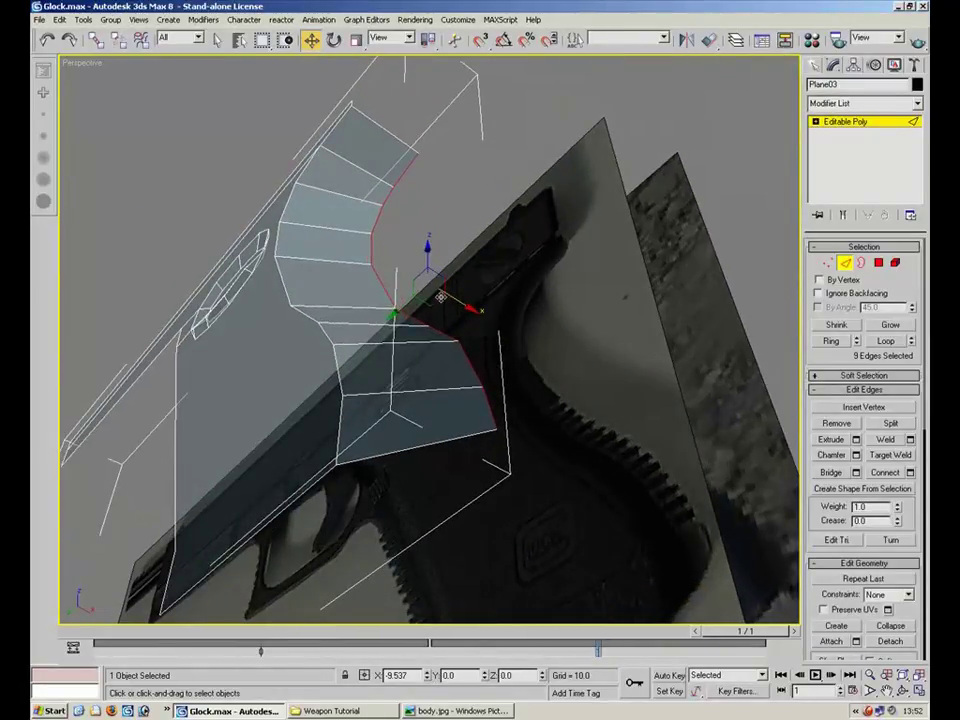
pyautogui.moveTo(441, 297); pyautogui.dragTo(495, 306)
pyautogui.keyDown('alt'); pyautogui.moveTo(495, 306); pyautogui.dragTo(485, 401, button='middle'); pyautogui.keyUp('alt')
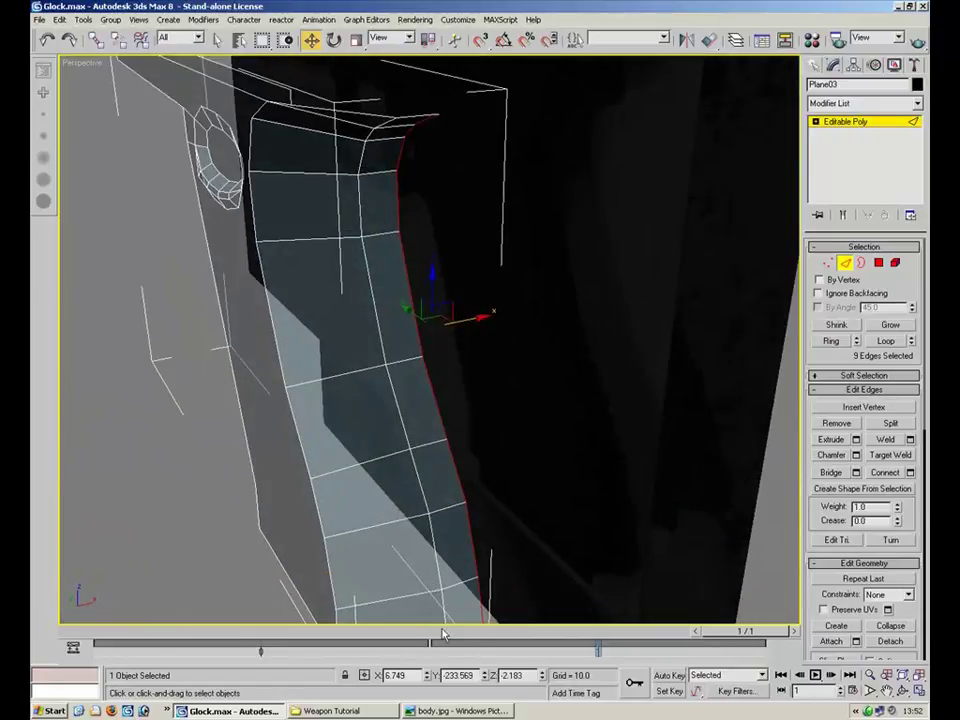
pyautogui.rightClick(429, 677)
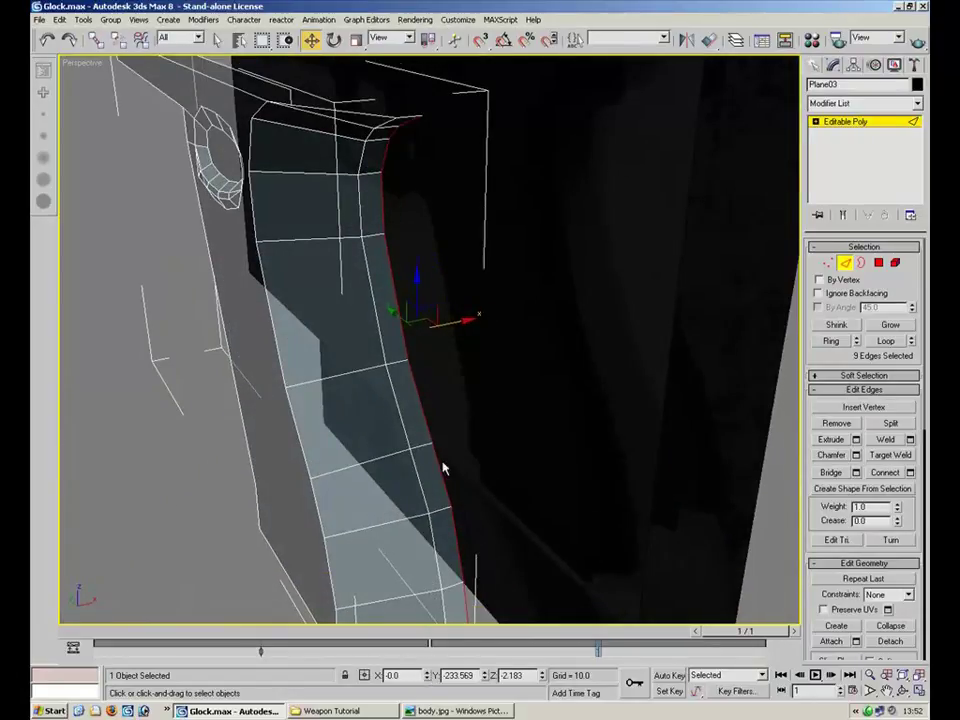
# Examine the extruded backstrip of the grip from several angles, from the beavertail down to its lower end
pyautogui.keyDown('alt'); pyautogui.moveTo(416, 365); pyautogui.dragTo(352, 178, button='middle'); pyautogui.keyUp('alt')
pyautogui.press('1')
pyautogui.moveTo(355, 252); pyautogui.dragTo(266, 525)
pyautogui.keyDown('alt'); pyautogui.moveTo(437, 201); pyautogui.dragTo(394, 484, button='middle'); pyautogui.keyUp('alt')
pyautogui.scroll(3, 355, 295)
pyautogui.moveTo(333, 296); pyautogui.dragTo(347, 289)
pyautogui.keyDown('alt'); pyautogui.moveTo(347, 289); pyautogui.dragTo(440, 137, button='middle'); pyautogui.keyUp('alt')
pyautogui.press('2')
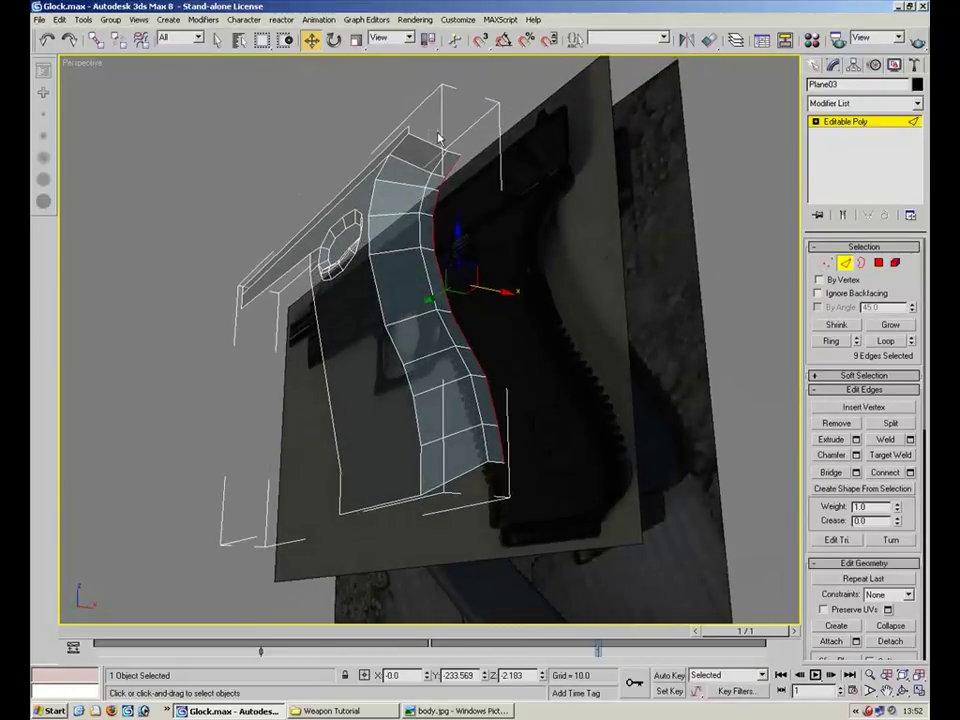
# Select the ten crosswise edges along the wide backstrap strip individually, from the beavertail down to the grip's lower end
pyautogui.click(430, 150)
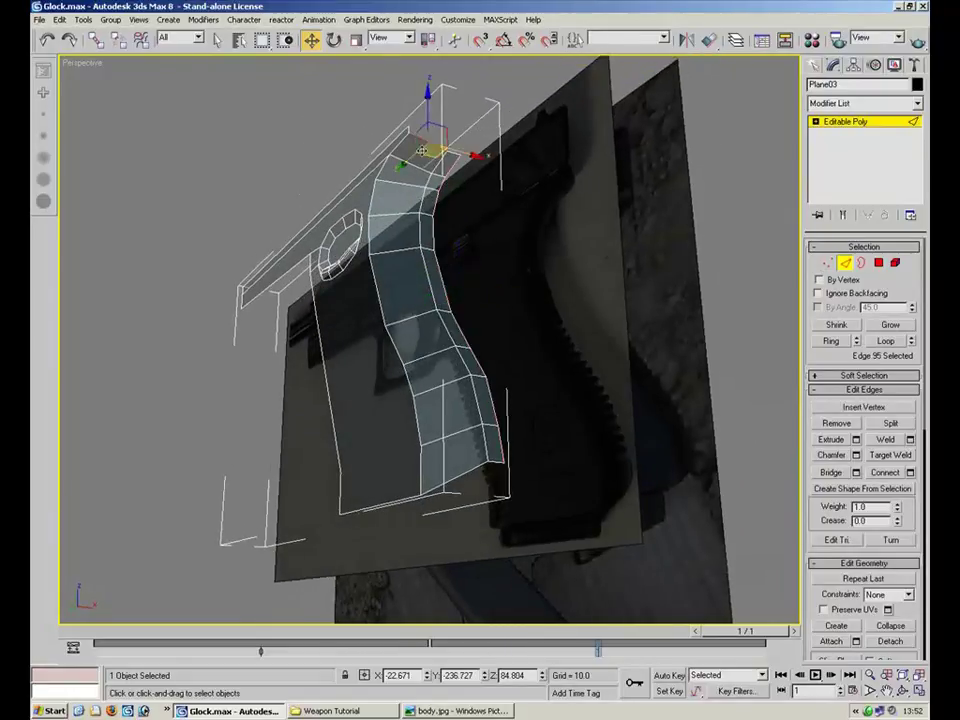
pyautogui.keyDown('ctrl'); pyautogui.click(396, 215); pyautogui.keyUp('ctrl')
pyautogui.keyDown('ctrl'); pyautogui.click(399, 251); pyautogui.keyUp('ctrl')
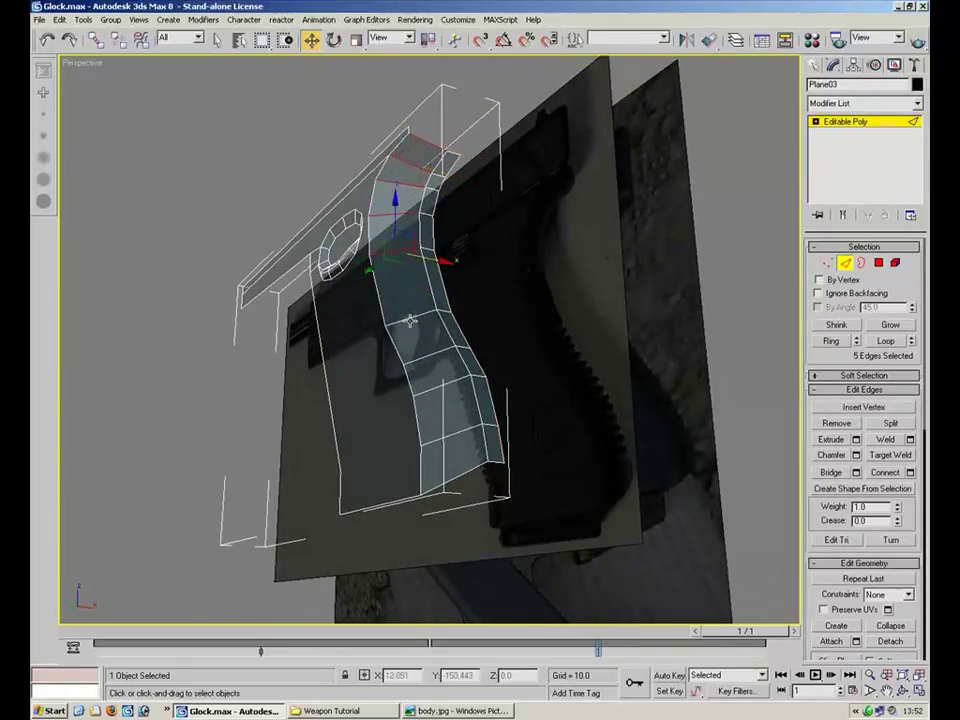
pyautogui.keyDown('ctrl'); pyautogui.click(425, 360); pyautogui.keyUp('ctrl')
pyautogui.keyDown('ctrl'); pyautogui.click(447, 382); pyautogui.keyUp('ctrl')
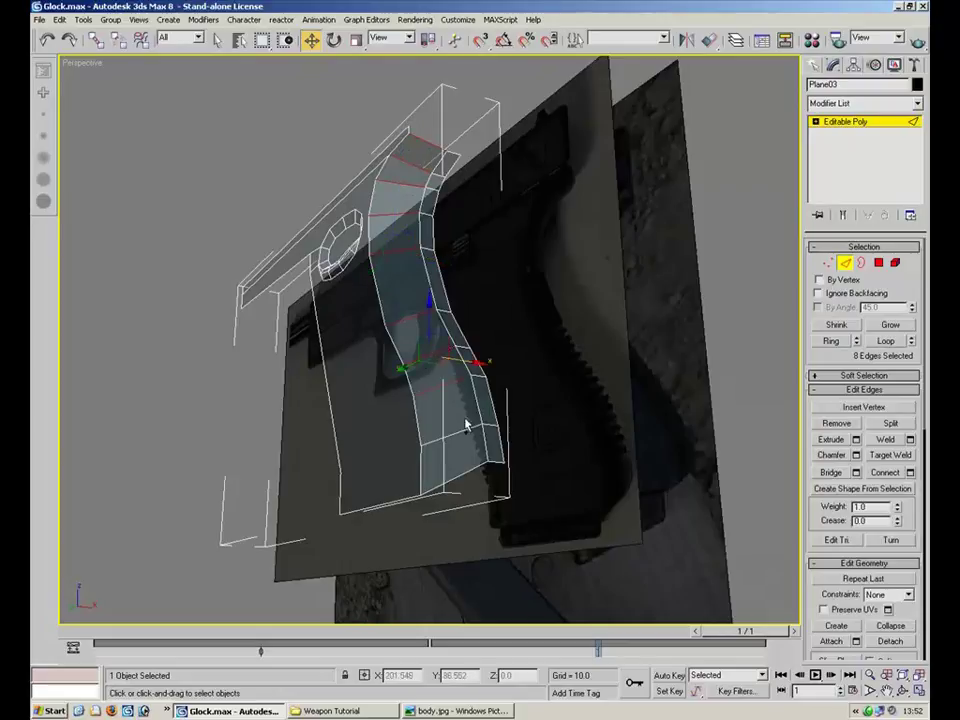
pyautogui.keyDown('ctrl'); pyautogui.click(471, 484); pyautogui.keyUp('ctrl')
pyautogui.keyDown('ctrl'); pyautogui.click(440, 505); pyautogui.keyUp('ctrl')
pyautogui.keyDown('alt'); pyautogui.moveTo(440, 505); pyautogui.dragTo(447, 386, button='middle'); pyautogui.keyUp('alt')
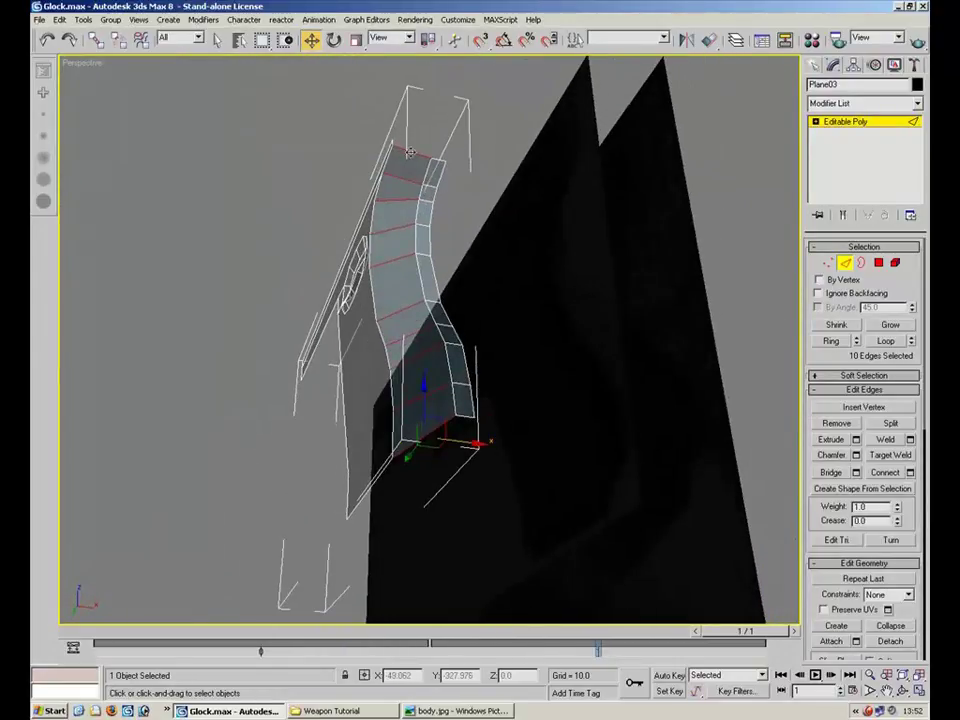
# Select the crosswise edge at the beavertail end and expand it with Ring to all ten crosswise edges of the backstrap strip
pyautogui.click(451, 165)
pyautogui.click(433, 157)
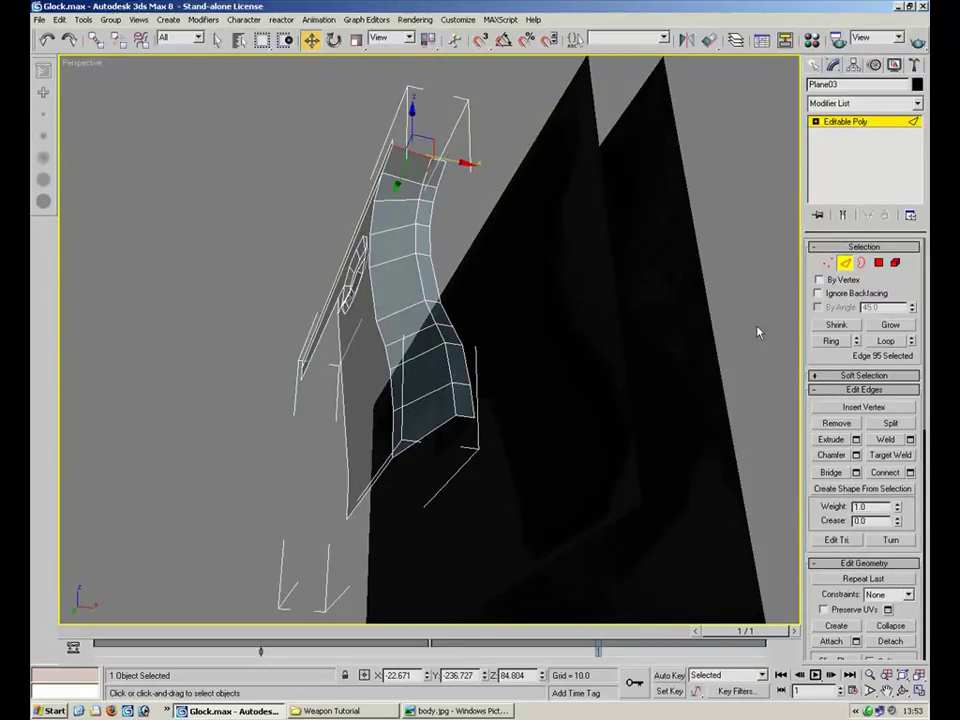
pyautogui.click(453, 150)
pyautogui.click(408, 153)
pyautogui.keyDown('alt'); pyautogui.moveTo(432, 148); pyautogui.dragTo(746, 334, button='middle'); pyautogui.keyUp('alt')
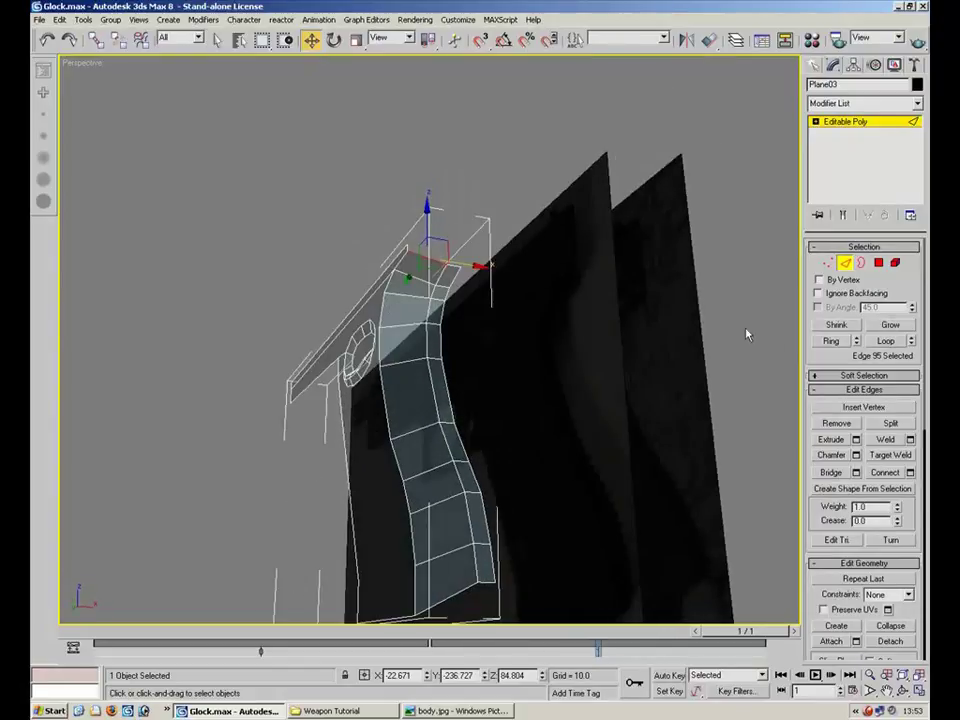
pyautogui.click(830, 341)
pyautogui.keyDown('alt'); pyautogui.moveTo(456, 383); pyautogui.dragTo(436, 262, button='middle'); pyautogui.keyUp('alt')
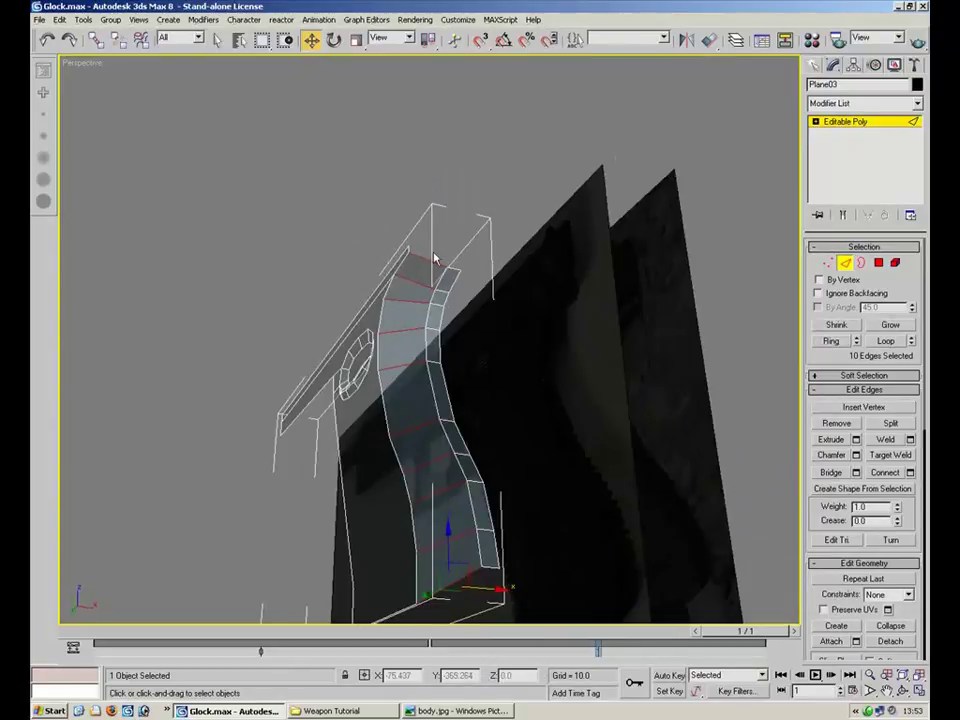
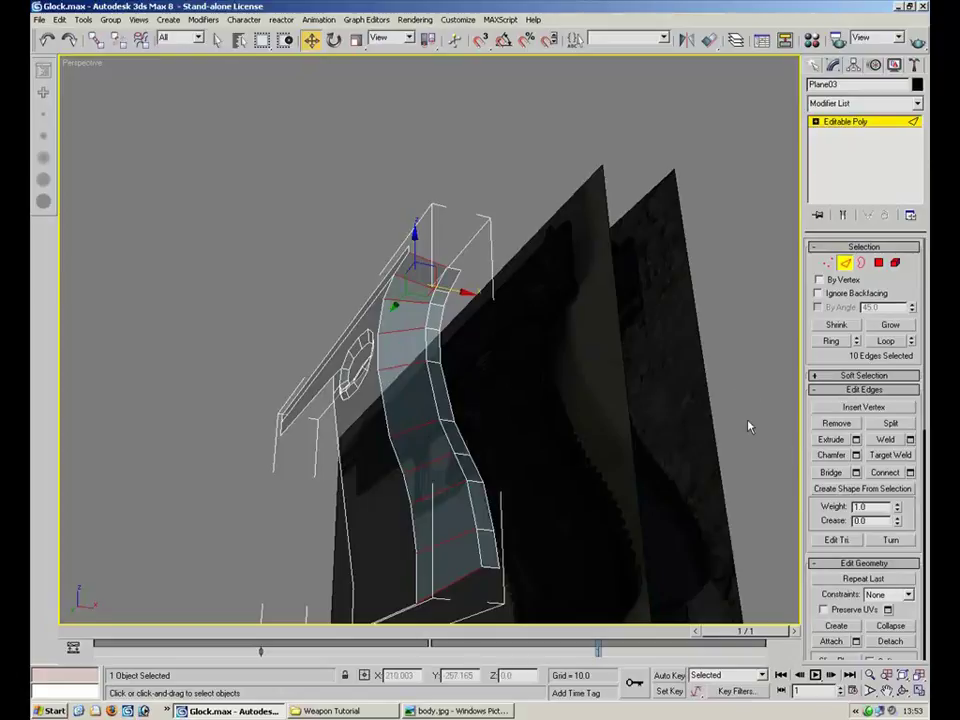
# Connect the ten crosswise edges with a lengthwise edge loop and shift the new loop slightly outward to round the backstrap
pyautogui.click(885, 474)
pyautogui.keyDown('alt'); pyautogui.moveTo(491, 491); pyautogui.dragTo(465, 352, button='middle'); pyautogui.keyUp('alt')
pyautogui.moveTo(463, 352); pyautogui.dragTo(462, 349)
pyautogui.moveTo(463, 350)
pyautogui.keyDown('alt'); pyautogui.mouseDown(button='middle')
pyautogui.moveTo(538, 566)
pyautogui.moveTo(572, 399)
pyautogui.moveTo(542, 360)
pyautogui.moveTo(584, 472)
pyautogui.moveTo(549, 420)
pyautogui.moveTo(464, 475)
pyautogui.moveTo(468, 365)
pyautogui.mouseUp(button='middle'); pyautogui.keyUp('alt')
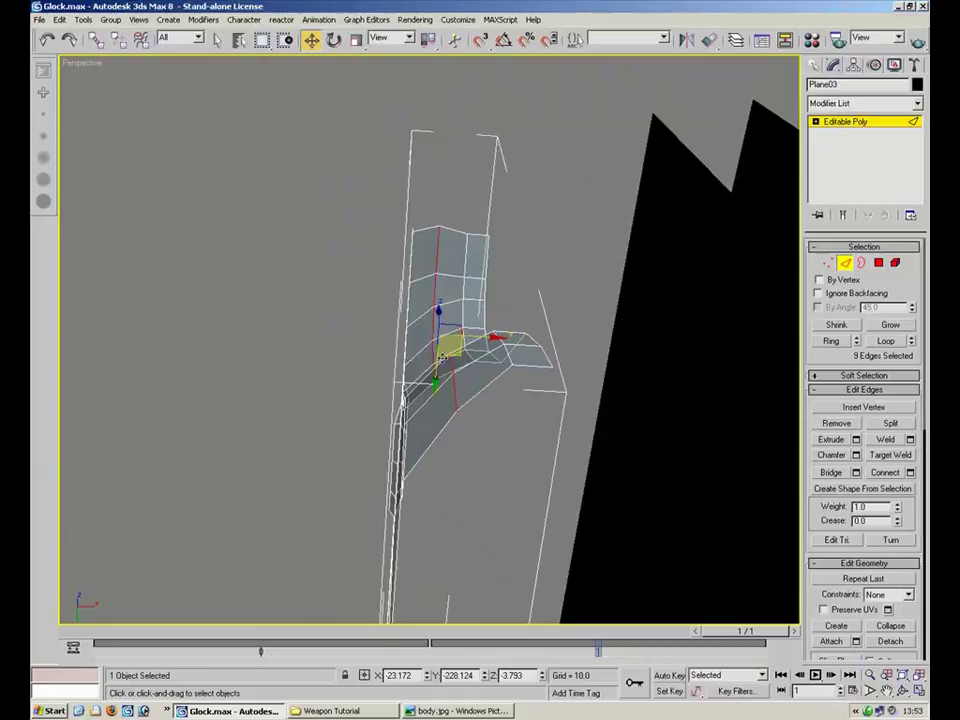
# Shift the selected edge loop on the upper grip slightly and reposition the two centremost vertices at its rear end
pyautogui.moveTo(437, 367)
pyautogui.mouseDown()
pyautogui.moveTo(436, 380)
pyautogui.moveTo(437, 364)
pyautogui.mouseUp()
pyautogui.keyDown('alt'); pyautogui.moveTo(440, 368); pyautogui.dragTo(525, 440, button='middle'); pyautogui.keyUp('alt')
pyautogui.press('1')
pyautogui.click(455, 370)
pyautogui.scroll(5, 525, 440)
pyautogui.moveTo(553, 521); pyautogui.dragTo(552, 548)
pyautogui.moveTo(731, 453); pyautogui.dragTo(535, 522)
pyautogui.moveTo(615, 507); pyautogui.dragTo(656, 557)
pyautogui.keyDown('alt'); pyautogui.moveTo(653, 557); pyautogui.dragTo(436, 385, button='middle'); pyautogui.keyUp('alt')
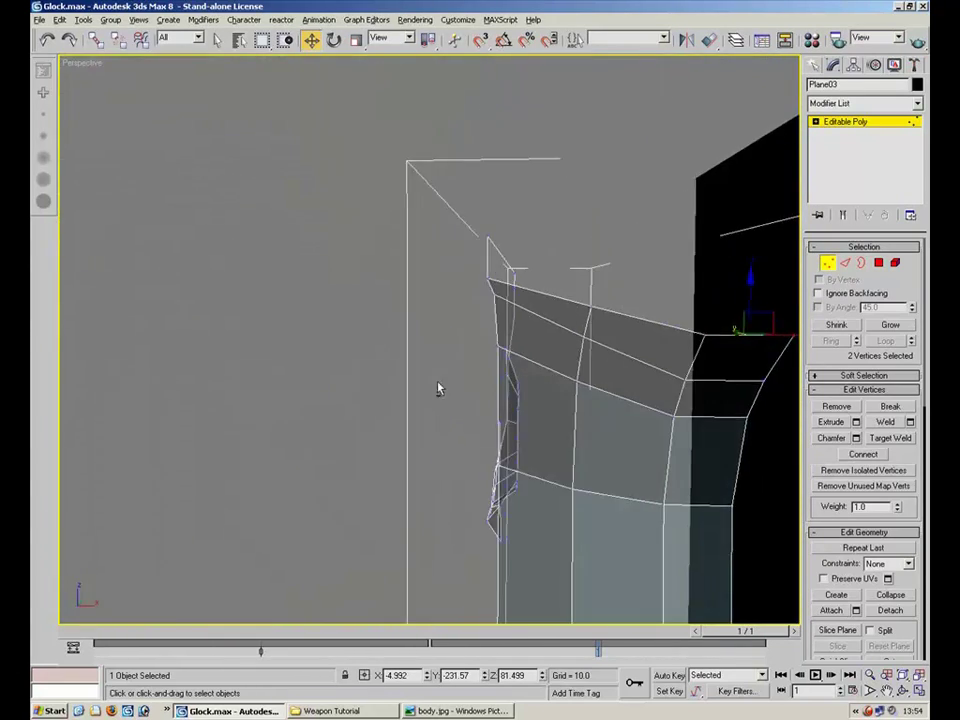
# Nudge the vertices of the middle column at the top of the grip to smooth its curve
pyautogui.click(588, 310)
pyautogui.moveTo(583, 320)
pyautogui.mouseDown()
pyautogui.moveTo(579, 330)
pyautogui.moveTo(579, 314)
pyautogui.mouseUp()
pyautogui.keyDown('alt'); pyautogui.moveTo(553, 420); pyautogui.dragTo(670, 338, button='middle'); pyautogui.keyUp('alt')
pyautogui.scroll(-2, 529, 402)
pyautogui.moveTo(493, 329); pyautogui.dragTo(286, 531, button='middle')
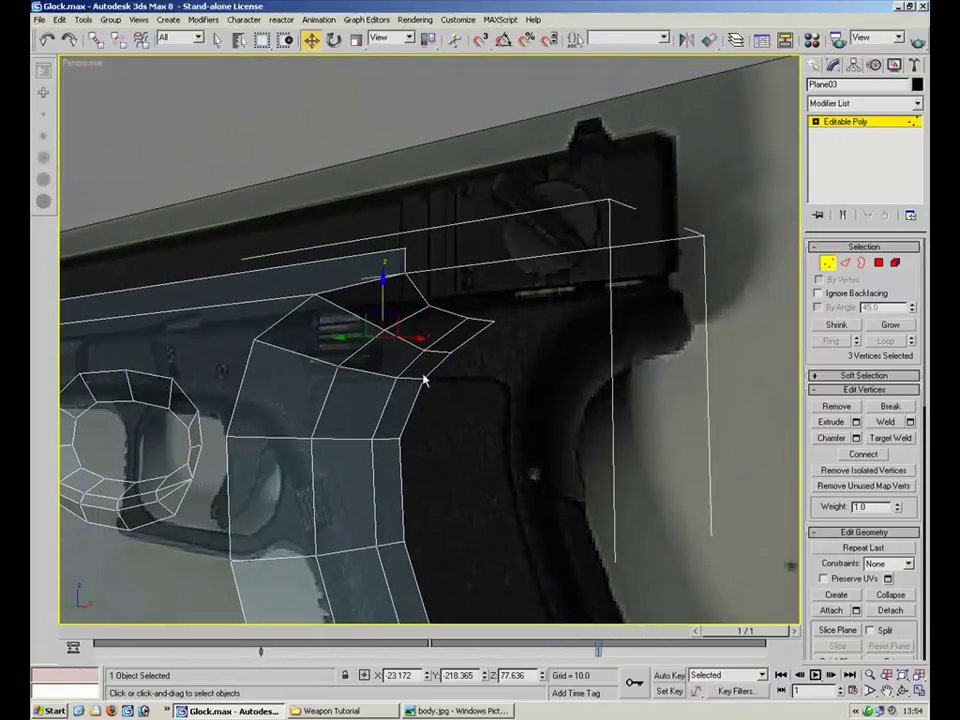
# Extend the three open edges at the upper rear of the grip backwards into a new strip of polygons
pyautogui.keyDown('alt'); pyautogui.moveTo(457, 340); pyautogui.dragTo(544, 311, button='middle'); pyautogui.keyUp('alt')
pyautogui.press('2')
pyautogui.click(497, 312)
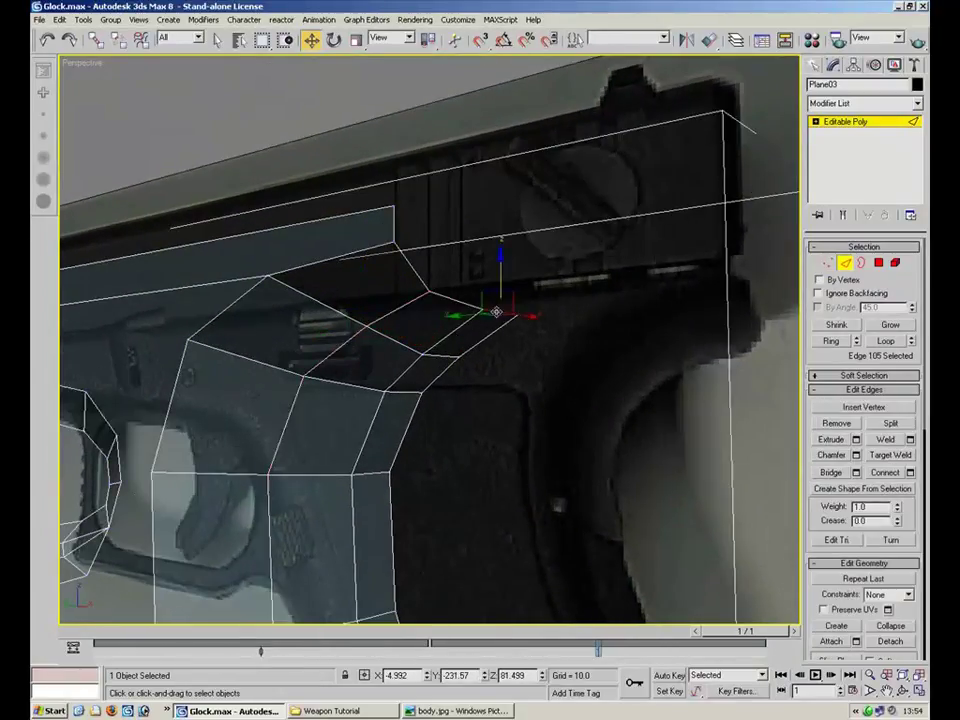
pyautogui.keyDown('ctrl'); pyautogui.click(411, 272); pyautogui.keyUp('ctrl')
pyautogui.keyDown('ctrl'); pyautogui.click(433, 297); pyautogui.keyUp('ctrl')
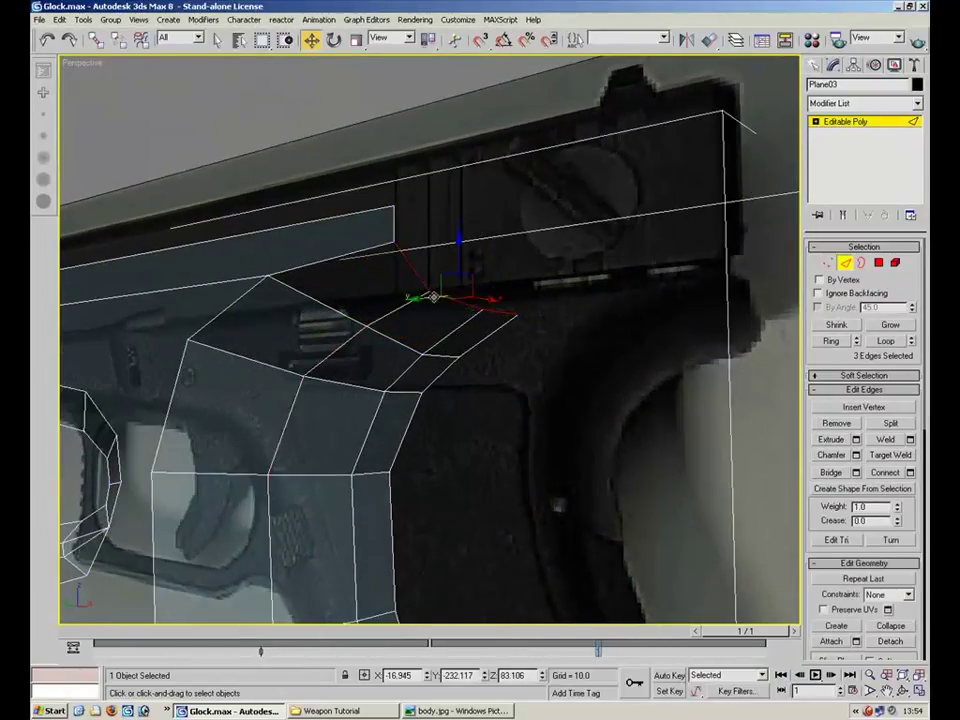
pyautogui.keyDown('alt'); pyautogui.moveTo(468, 455); pyautogui.dragTo(467, 403, button='middle'); pyautogui.keyUp('alt')
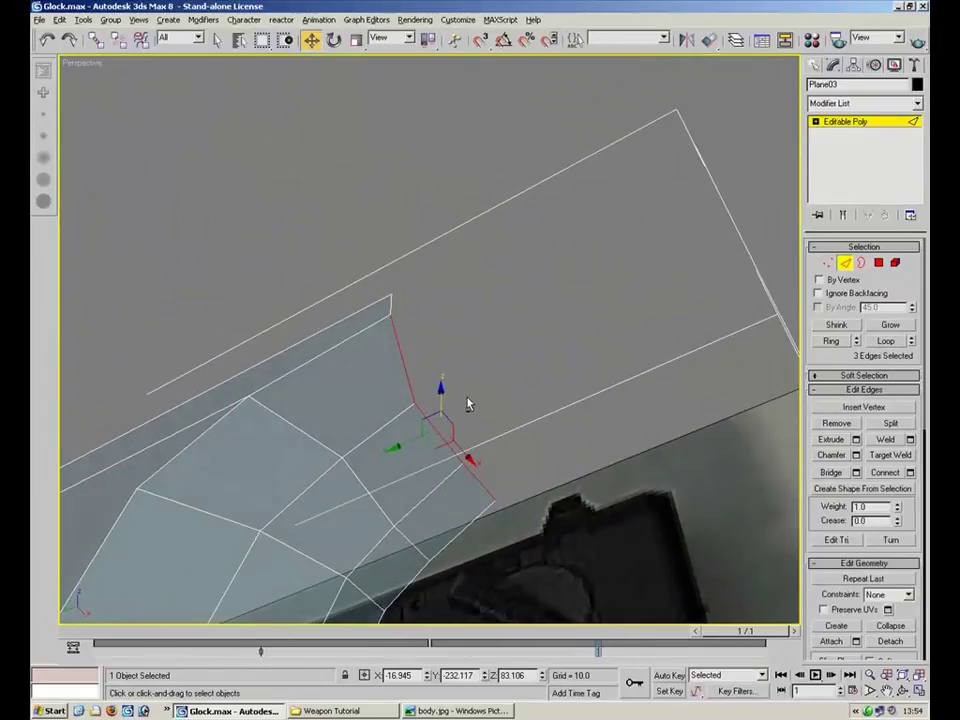
pyautogui.keyDown('shift'); pyautogui.moveTo(411, 442); pyautogui.dragTo(479, 409); pyautogui.keyUp('shift')
# Target Weld the new strip's outer vertex to the adjoining corner vertex of the frame's side
pyautogui.press('1')
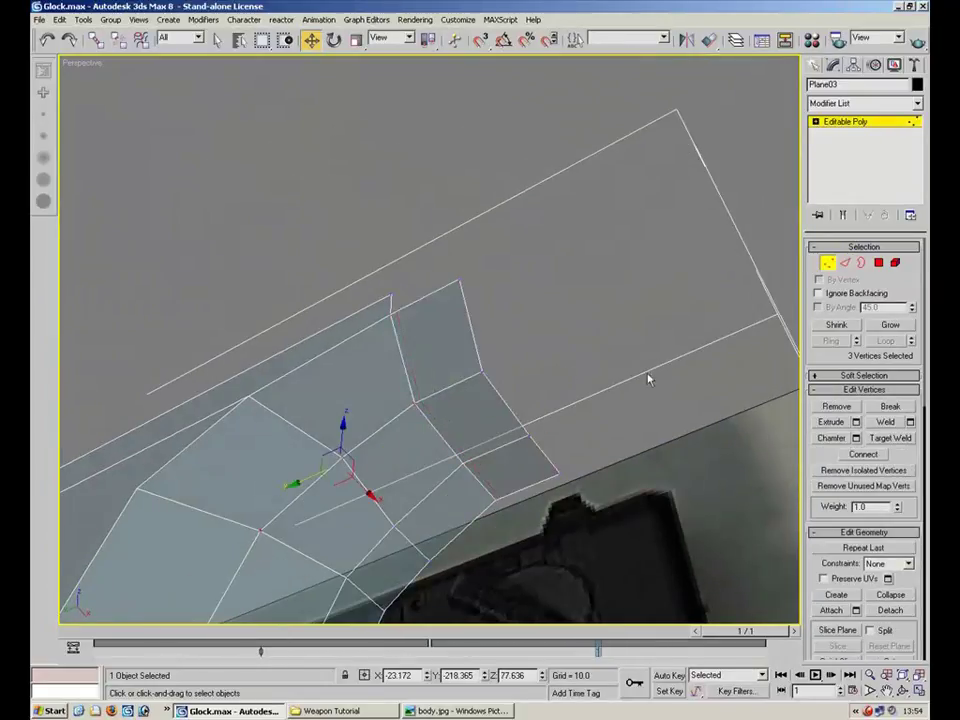
pyautogui.click(889, 437)
pyautogui.keyDown('alt'); pyautogui.moveTo(713, 443); pyautogui.dragTo(444, 219, button='middle'); pyautogui.keyUp('alt')
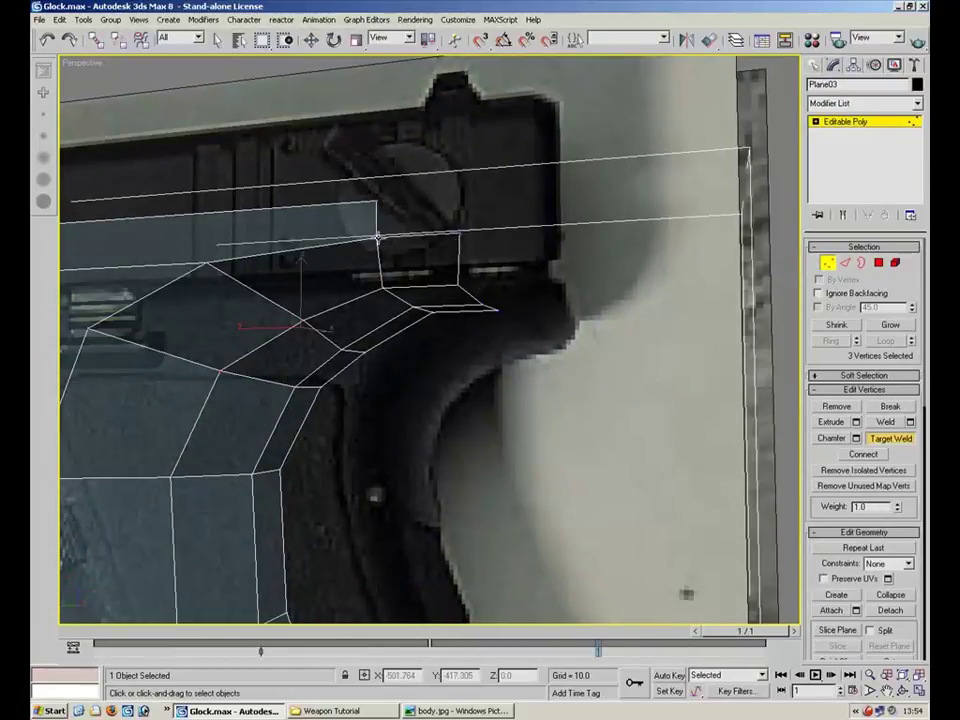
pyautogui.scroll(-3, 470, 289)
pyautogui.scroll(5, 467, 296)
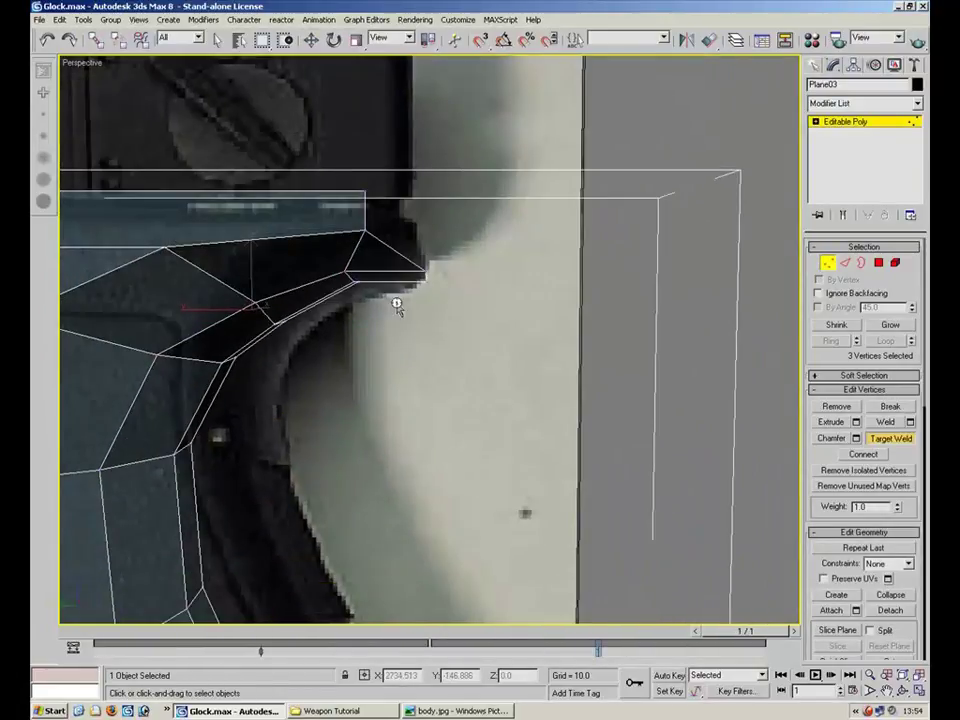
# Move the strip's three rear vertices up and forward towards the tang in the reference photo
pyautogui.click(827, 262)
pyautogui.click(827, 262)
pyautogui.moveTo(512, 262); pyautogui.dragTo(394, 220)
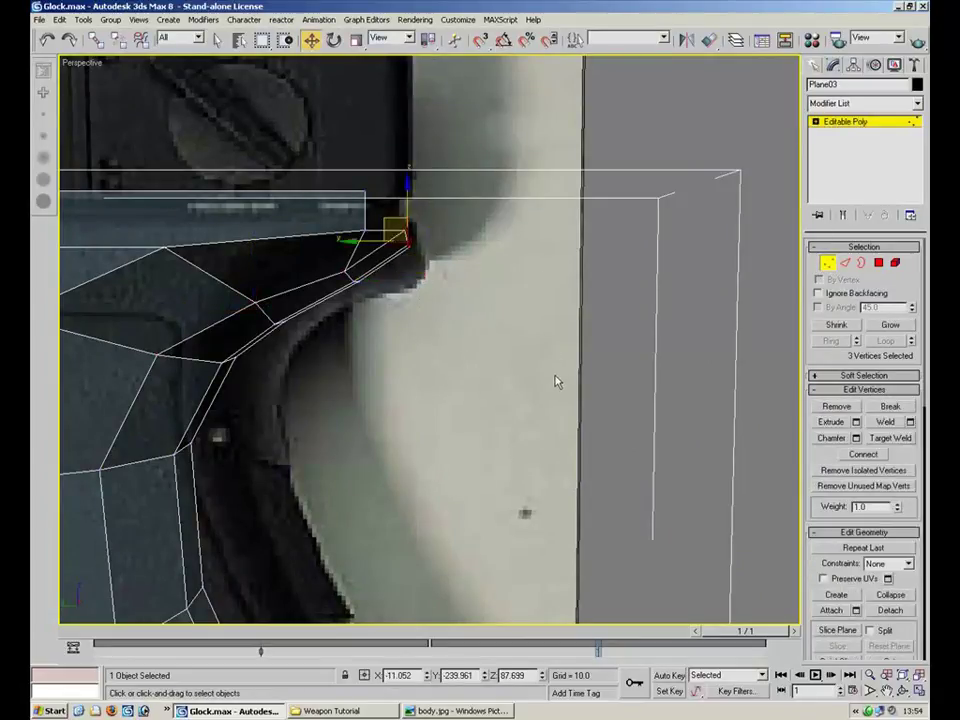
pyautogui.scroll(-6, 555, 380)
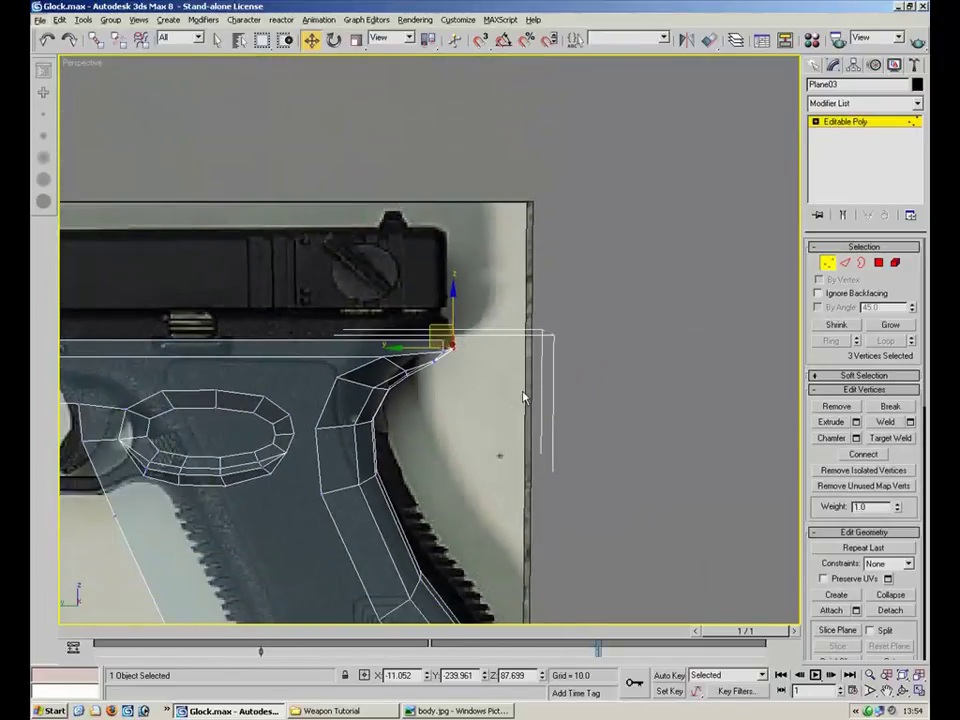
# Match the Z height of the other two rear-edge vertices to that of the outermost one
pyautogui.keyDown('alt'); pyautogui.moveTo(559, 388); pyautogui.dragTo(368, 378, button='middle'); pyautogui.keyUp('alt')
pyautogui.keyDown('alt'); pyautogui.moveTo(527, 358); pyautogui.dragTo(624, 386, button='middle'); pyautogui.keyUp('alt')
pyautogui.scroll(-2, 668, 318)
pyautogui.scroll(4, 624, 386)
pyautogui.keyDown('alt'); pyautogui.moveTo(528, 438); pyautogui.dragTo(527, 183, button='middle'); pyautogui.keyUp('alt')
pyautogui.click(827, 262)
pyautogui.click(827, 262)
pyautogui.click(490, 246)
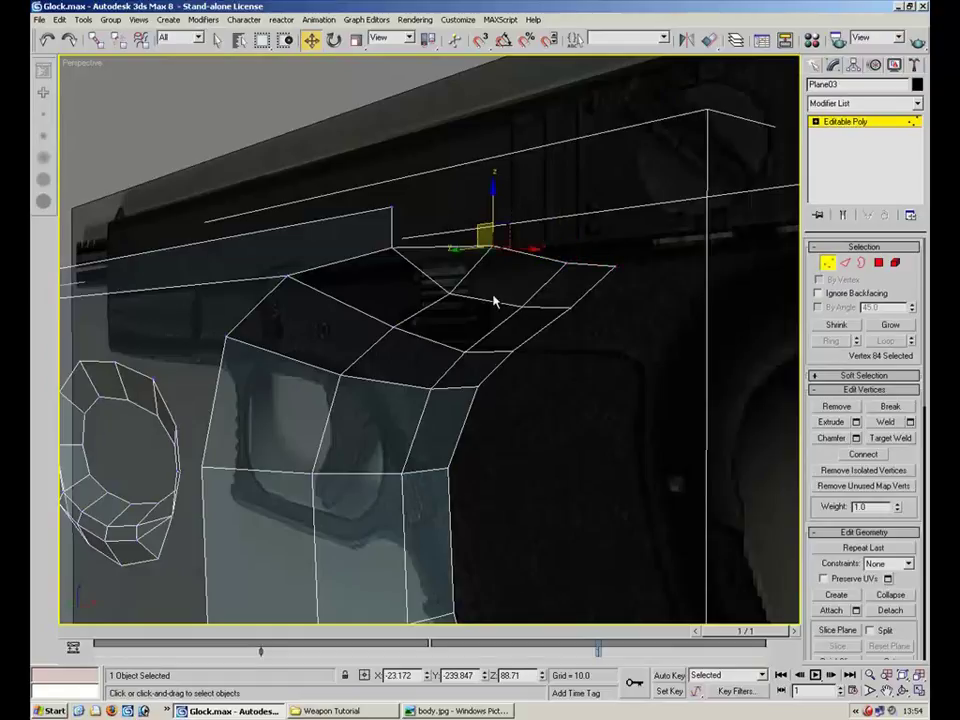
pyautogui.click(570, 262)
pyautogui.moveTo(530, 676); pyautogui.dragTo(494, 677)
pyautogui.write('90.71')
pyautogui.click(671, 375)
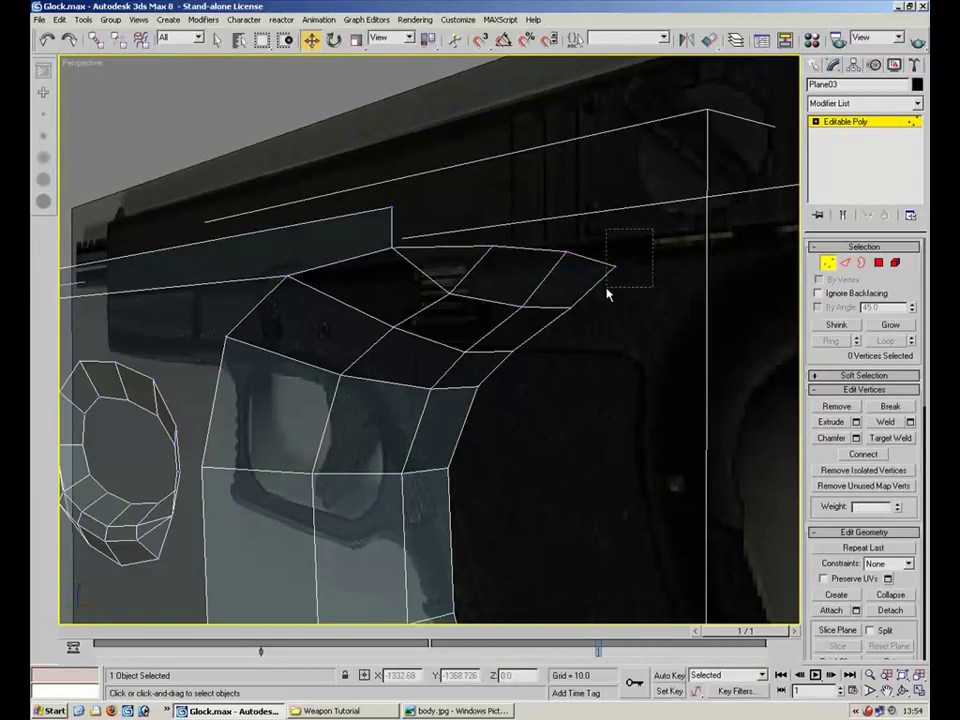
pyautogui.click(615, 267)
# Select the three rear-edge vertices together and nudge them upwards along the tang
pyautogui.click(624, 375)
pyautogui.keyDown('alt'); pyautogui.moveTo(624, 374); pyautogui.dragTo(520, 223, button='middle'); pyautogui.keyUp('alt')
pyautogui.moveTo(516, 223); pyautogui.dragTo(454, 301)
pyautogui.moveTo(479, 227)
pyautogui.keyDown('alt'); pyautogui.mouseDown(button='middle')
pyautogui.moveTo(478, 250)
pyautogui.moveTo(478, 238)
pyautogui.mouseUp(button='middle'); pyautogui.keyUp('alt')
pyautogui.moveTo(458, 207); pyautogui.dragTo(457, 205)
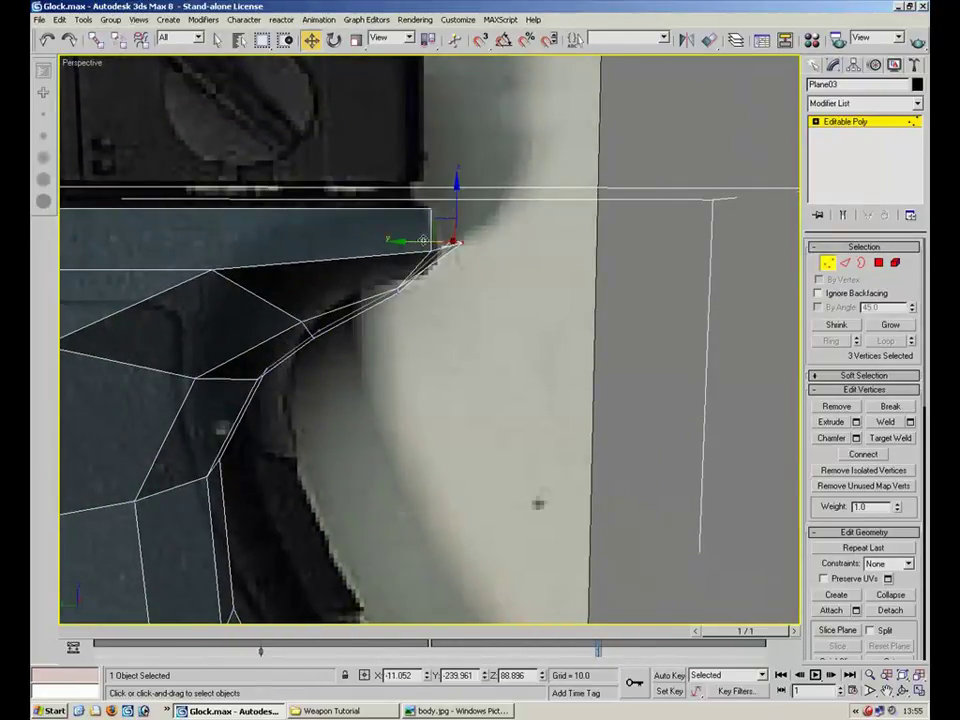
# Extend the rear border edges straight upwards into a vertical strip of polygons
pyautogui.press('2')
pyautogui.keyDown('alt'); pyautogui.moveTo(508, 234); pyautogui.dragTo(497, 211, button='middle'); pyautogui.keyUp('alt')
pyautogui.keyDown('shift'); pyautogui.moveTo(497, 211); pyautogui.dragTo(497, 148); pyautogui.keyUp('shift')
pyautogui.keyDown('alt'); pyautogui.moveTo(497, 148); pyautogui.dragTo(489, 234, button='middle'); pyautogui.keyUp('alt')
pyautogui.press('1')
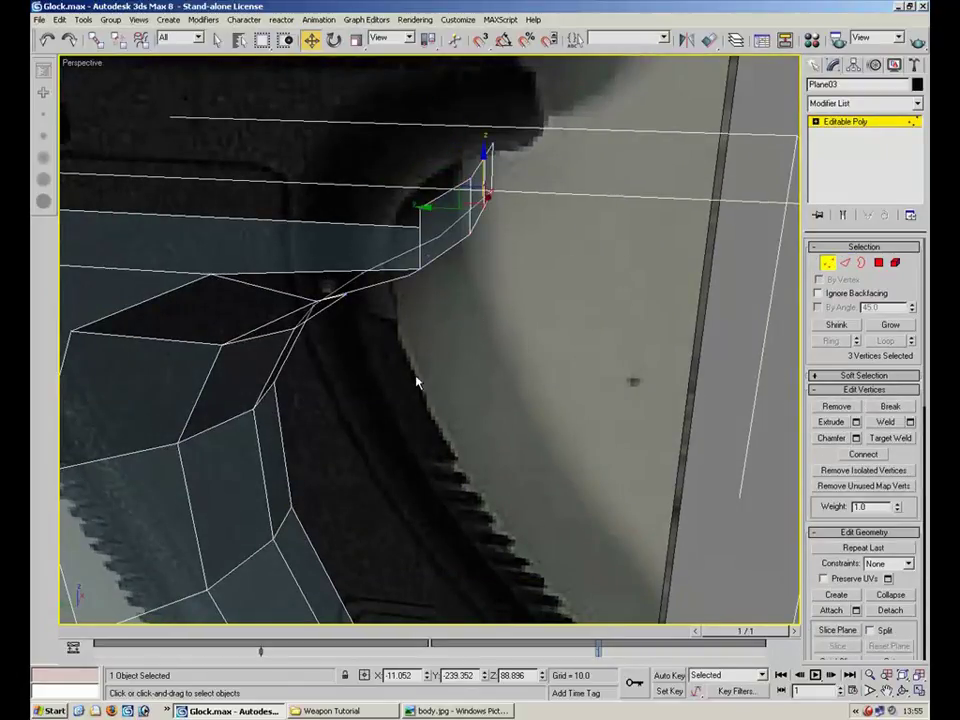
# Try to set all four top vertices of the vertical strip to Z 93.007, the height of the frame's corner vertex
pyautogui.keyDown('alt'); pyautogui.moveTo(413, 380); pyautogui.dragTo(415, 183, button='middle'); pyautogui.keyUp('alt')
pyautogui.click(417, 208)
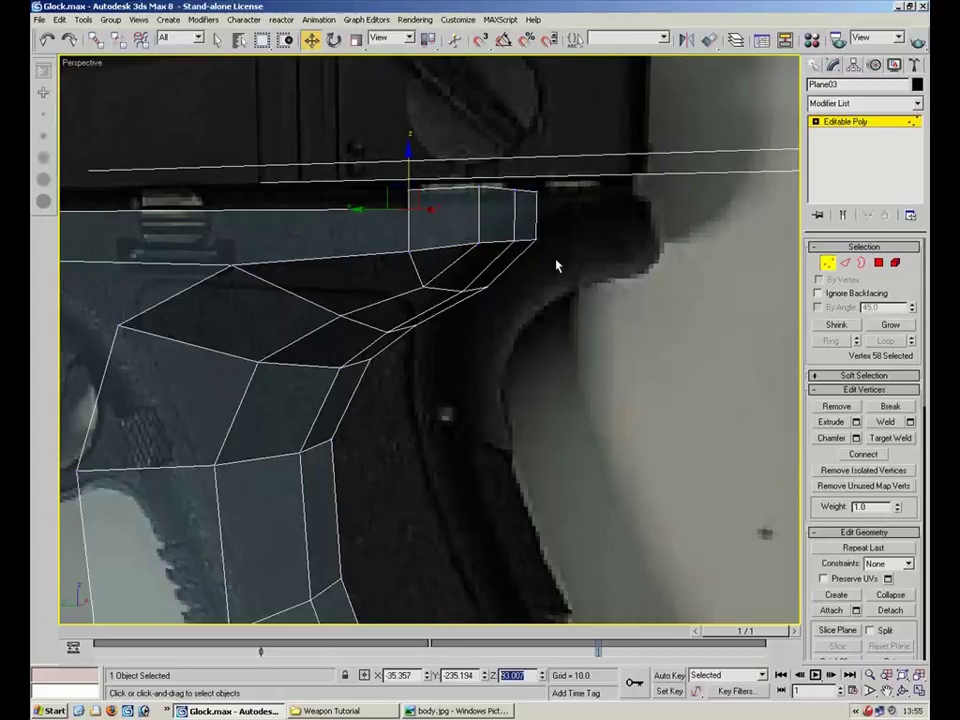
pyautogui.click(483, 124)
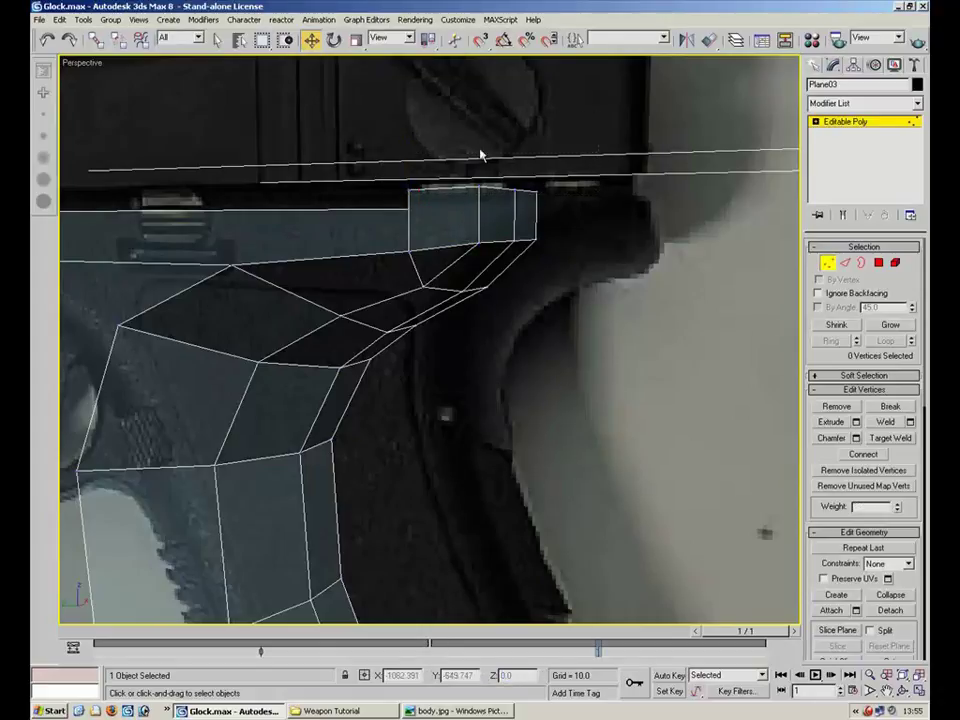
pyautogui.click(422, 206)
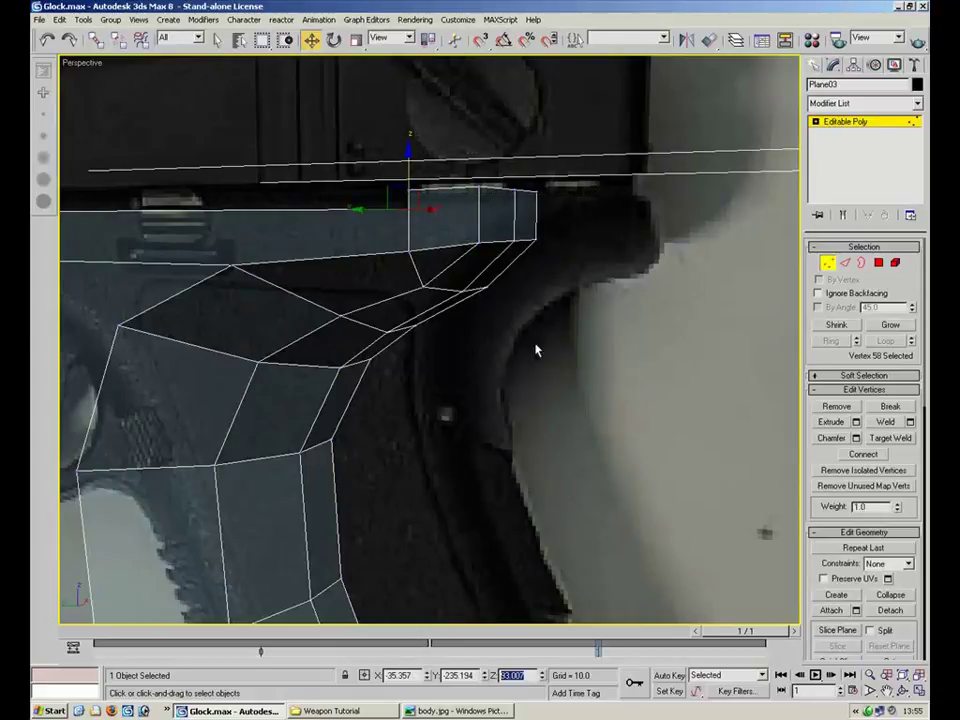
pyautogui.moveTo(405, 200); pyautogui.dragTo(550, 172)
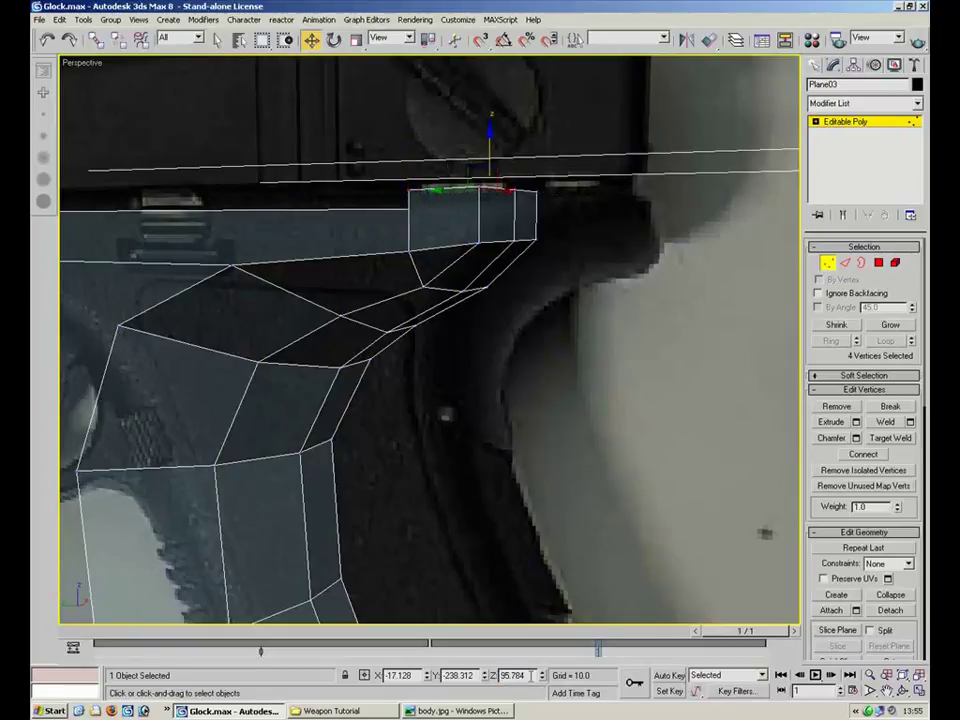
pyautogui.click(598, 409)
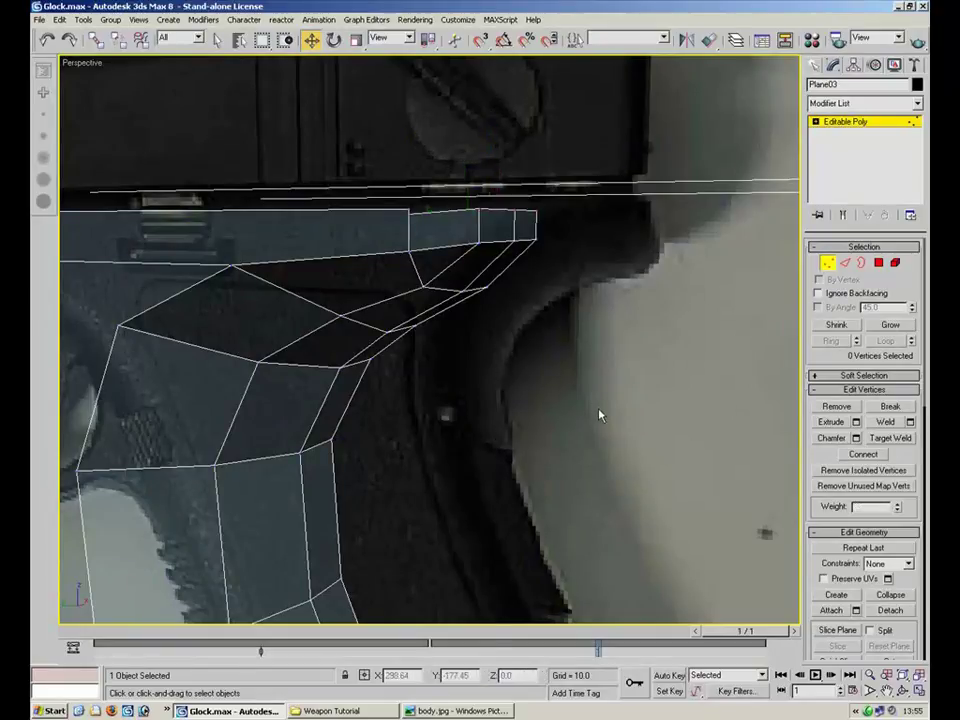
pyautogui.keyDown('alt'); pyautogui.moveTo(500, 226); pyautogui.dragTo(598, 379, button='middle'); pyautogui.keyUp('alt')
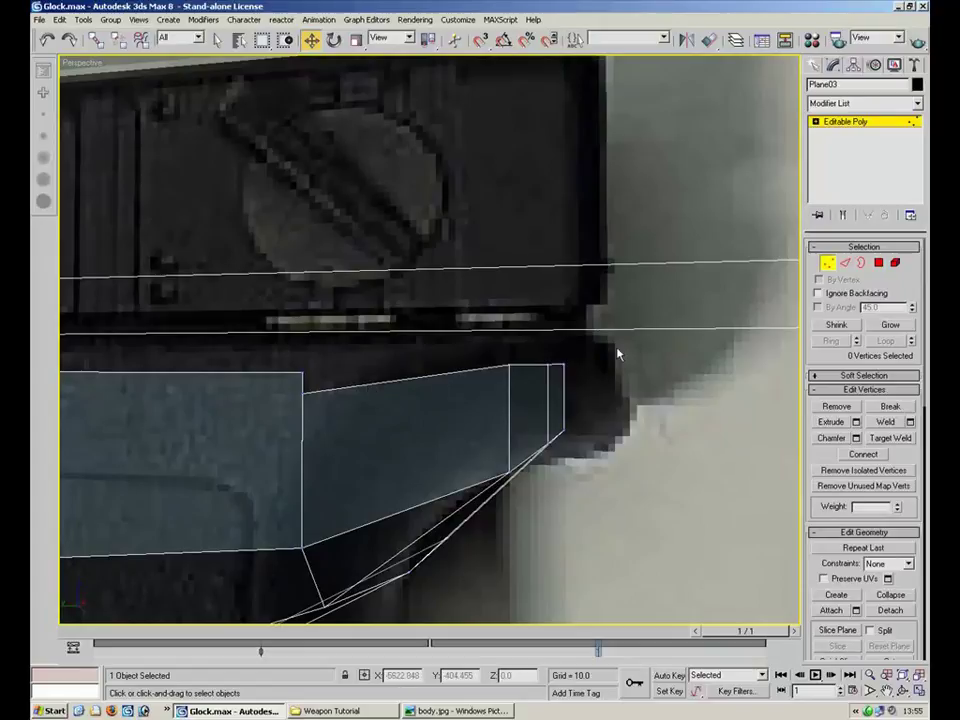
pyautogui.hotkey('ctrl', 'z')
pyautogui.hotkey('ctrl', 'z')
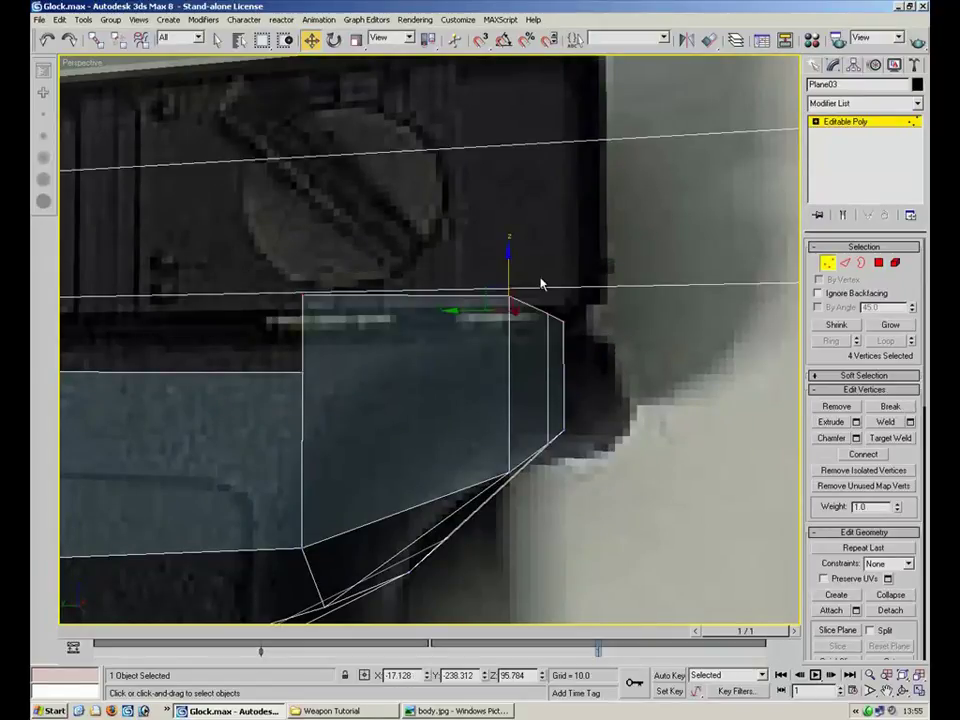
# Target Weld the vertical strip's front top vertex onto the upper corner vertex of the frame's side
pyautogui.keyDown('alt'); pyautogui.moveTo(630, 313); pyautogui.dragTo(608, 274, button='middle'); pyautogui.keyUp('alt')
pyautogui.moveTo(384, 256); pyautogui.dragTo(237, 358)
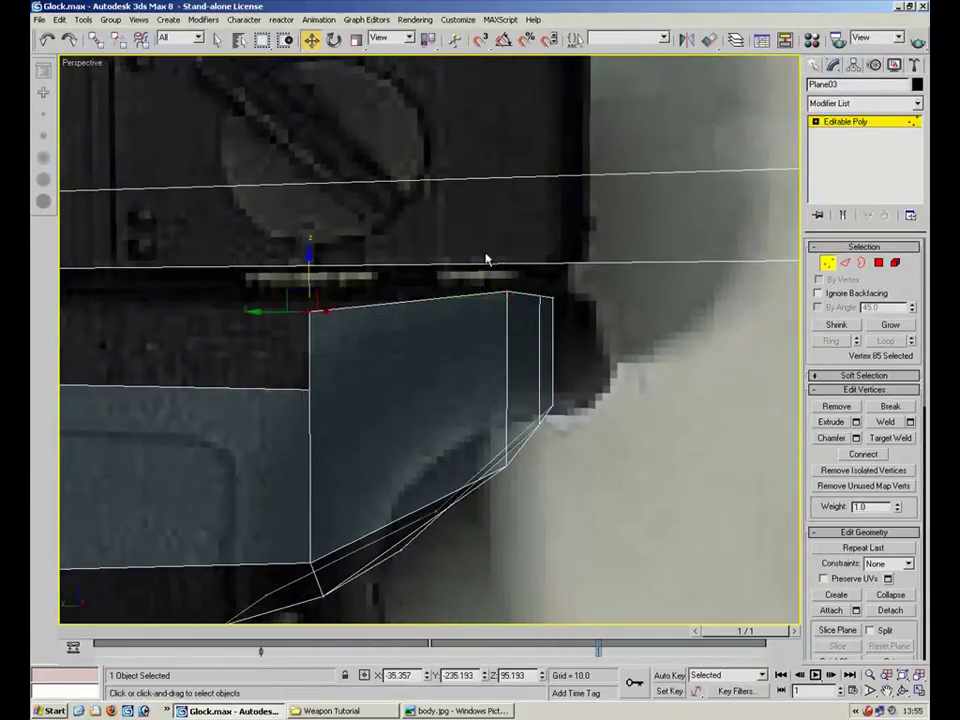
pyautogui.moveTo(528, 321); pyautogui.dragTo(528, 321)
pyautogui.moveTo(390, 253); pyautogui.dragTo(242, 345)
pyautogui.moveTo(463, 325); pyautogui.dragTo(462, 325)
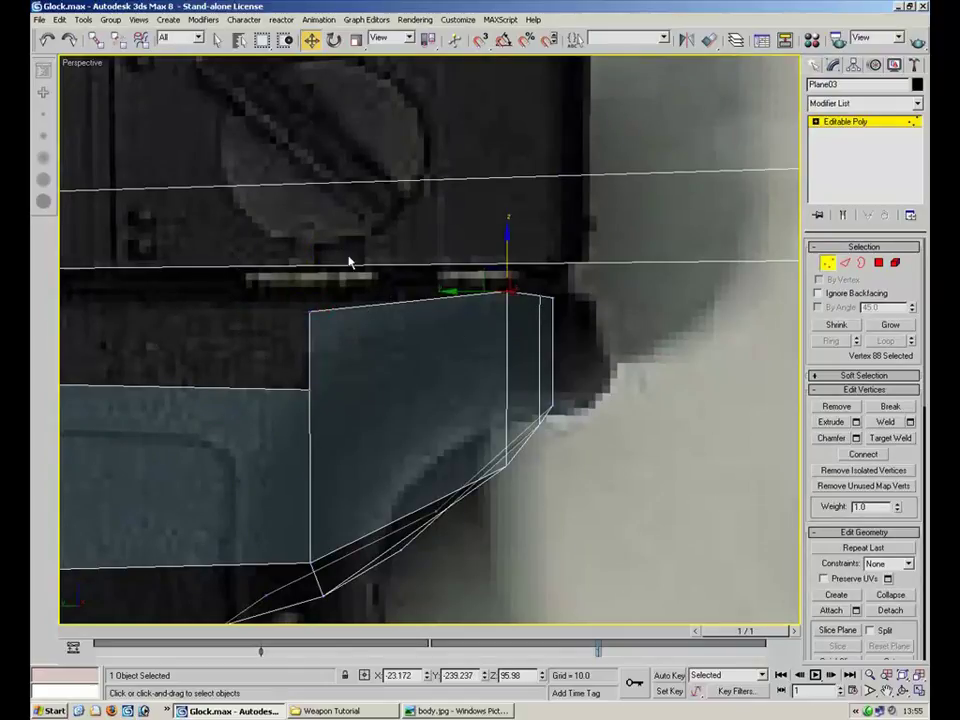
pyautogui.moveTo(267, 335); pyautogui.dragTo(267, 335)
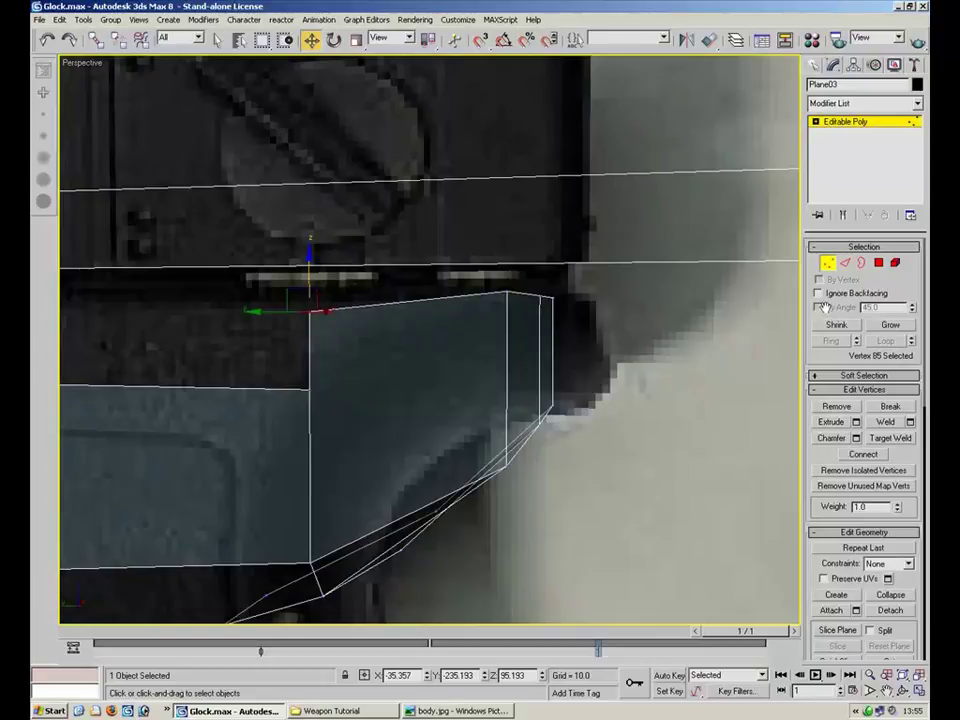
pyautogui.click(889, 438)
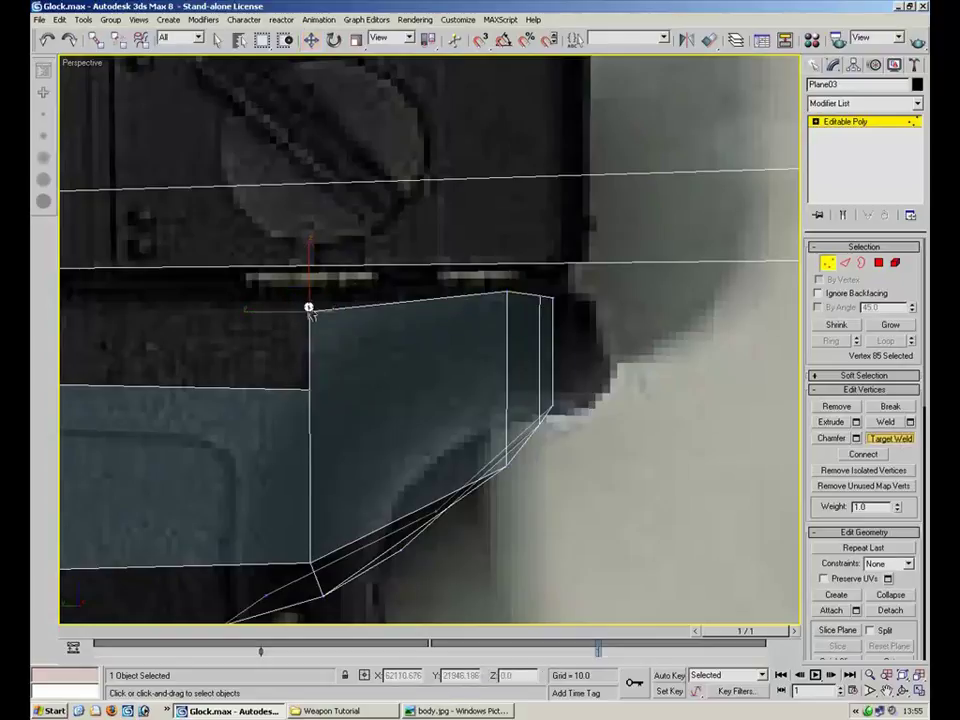
pyautogui.click(311, 388)
pyautogui.rightClick(679, 283)
# Set the three remaining top vertices of the vertical strip to Z 93.007 and check each vertex's height
pyautogui.moveTo(522, 263); pyautogui.dragTo(503, 308)
pyautogui.click(540, 296)
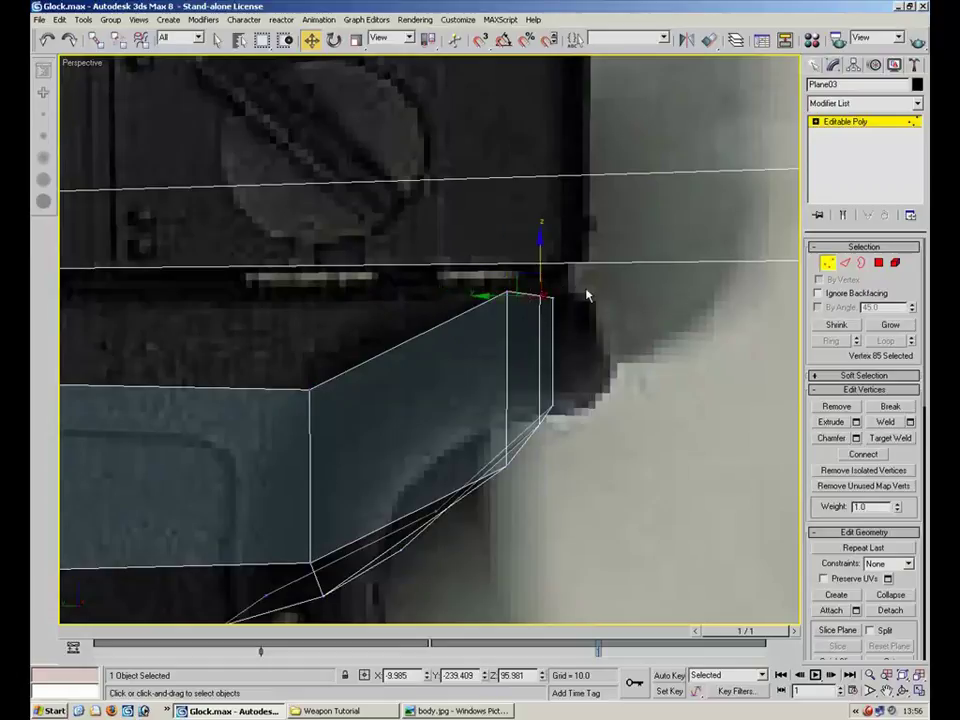
pyautogui.click(546, 272)
pyautogui.moveTo(542, 304); pyautogui.dragTo(542, 304)
pyautogui.click(589, 279)
pyautogui.click(550, 298)
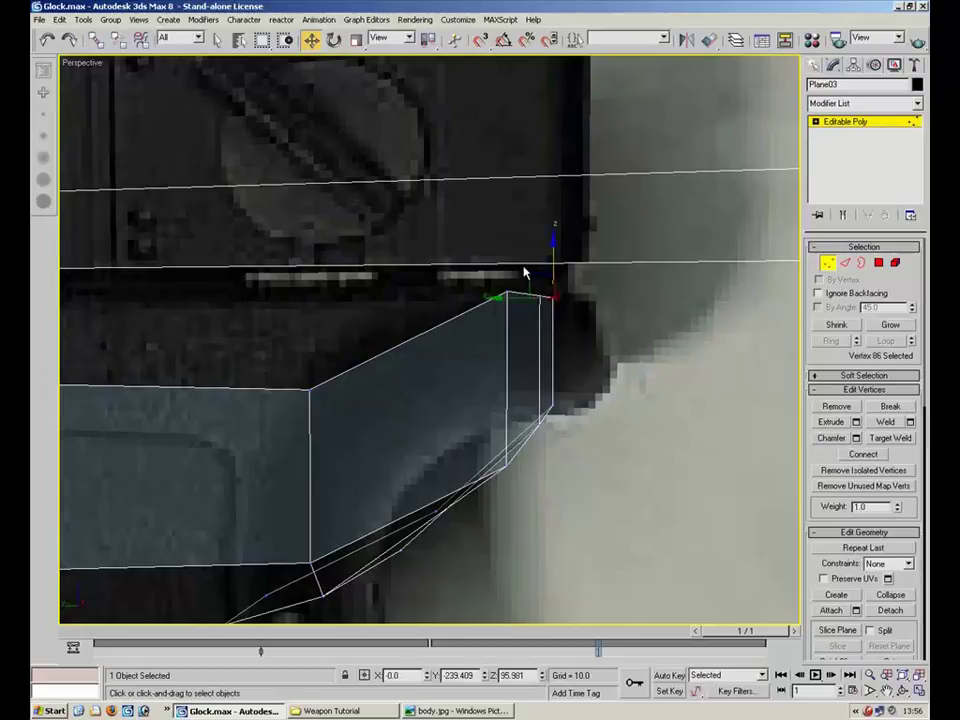
pyautogui.moveTo(493, 297); pyautogui.dragTo(497, 294)
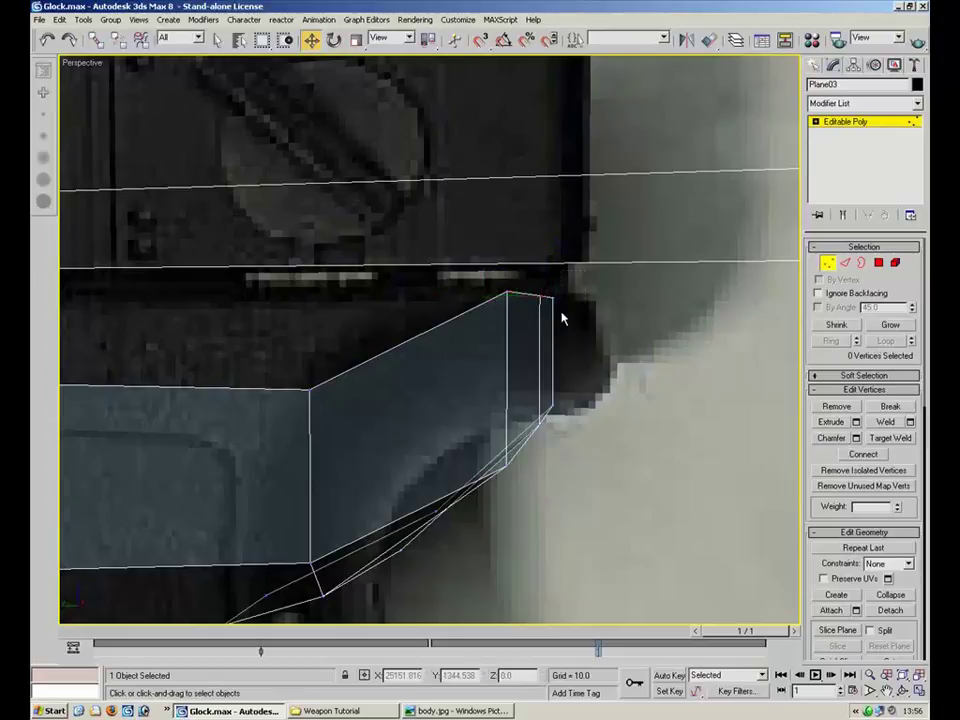
pyautogui.moveTo(621, 279); pyautogui.dragTo(454, 316)
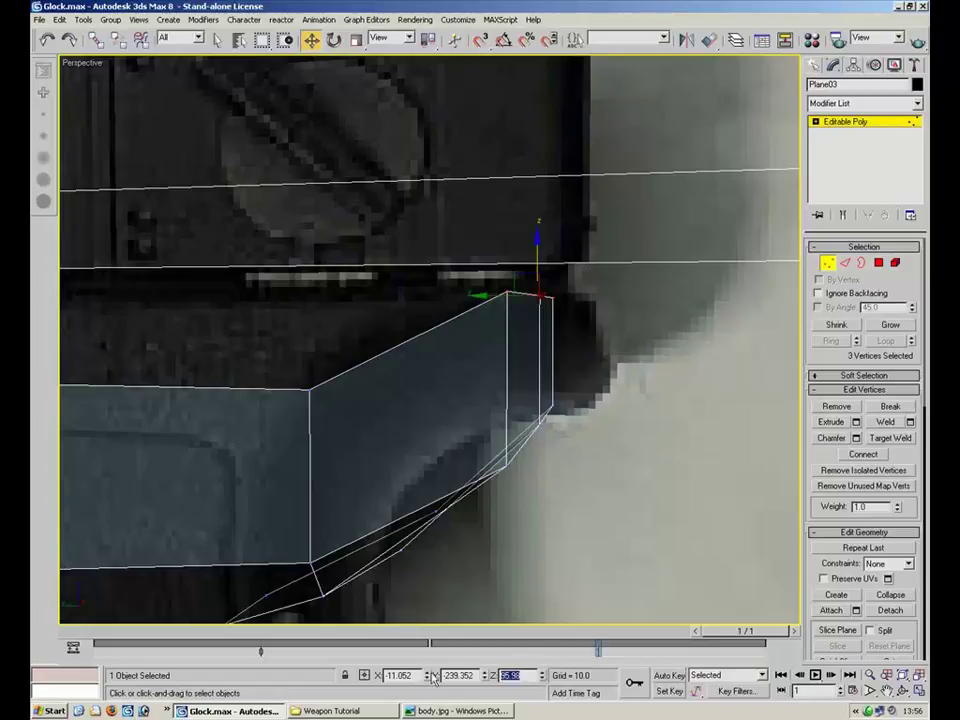
pyautogui.write('93.007')
pyautogui.click(579, 445)
pyautogui.moveTo(529, 358); pyautogui.dragTo(493, 379)
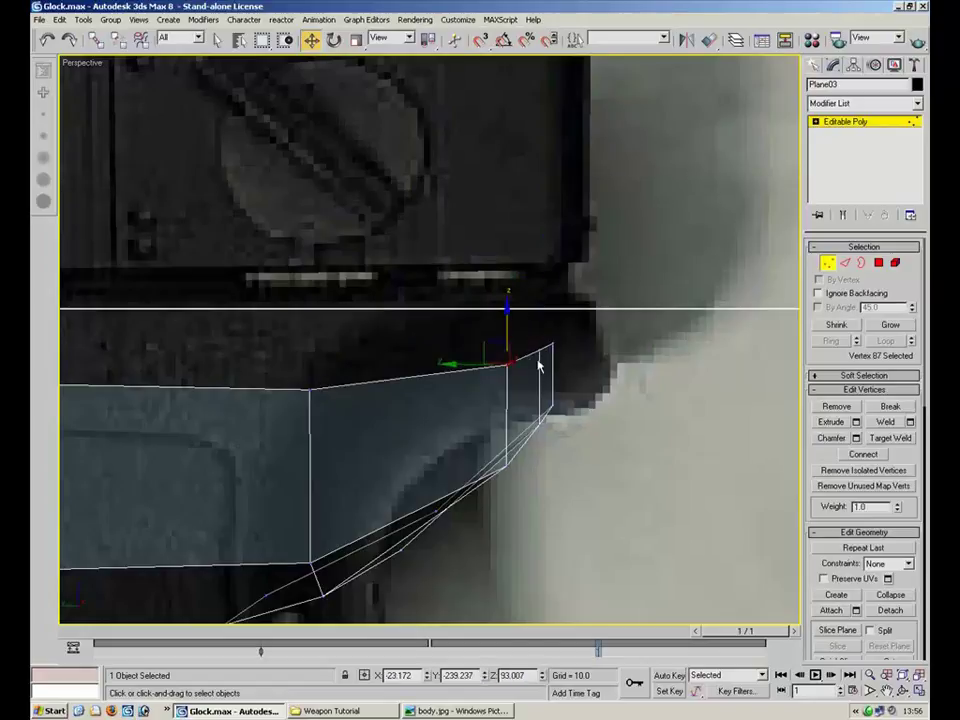
pyautogui.click(540, 351)
pyautogui.click(556, 347)
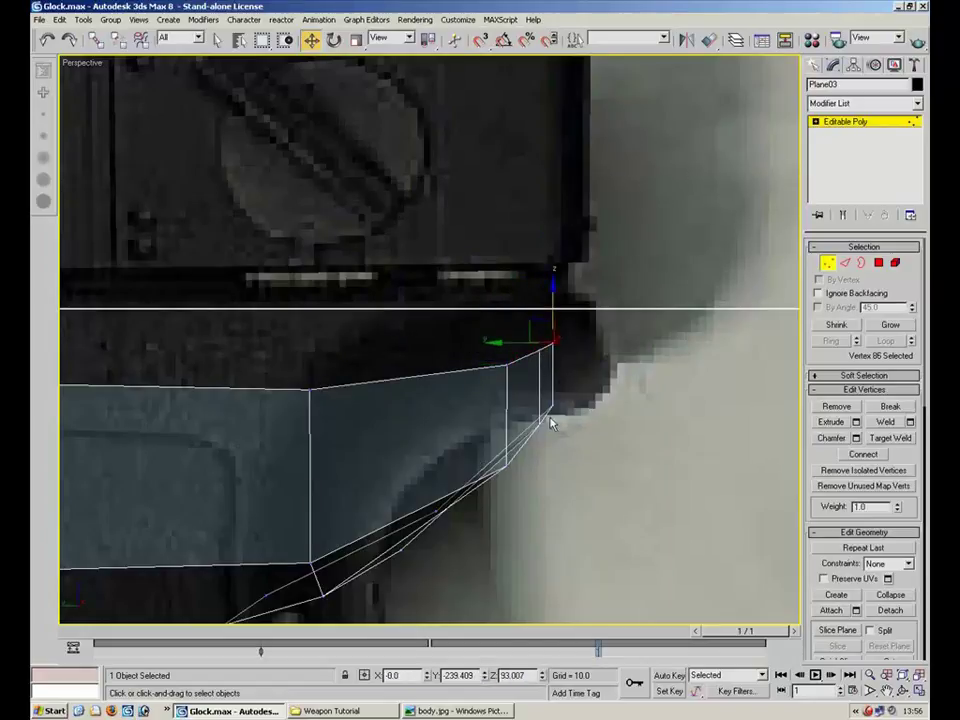
pyautogui.moveTo(280, 417); pyautogui.dragTo(279, 418)
# Move the row of three vertices below the rear edge back and up to follow the tang's underside
pyautogui.keyDown('alt'); pyautogui.moveTo(411, 471); pyautogui.dragTo(511, 372, button='middle'); pyautogui.keyUp('alt')
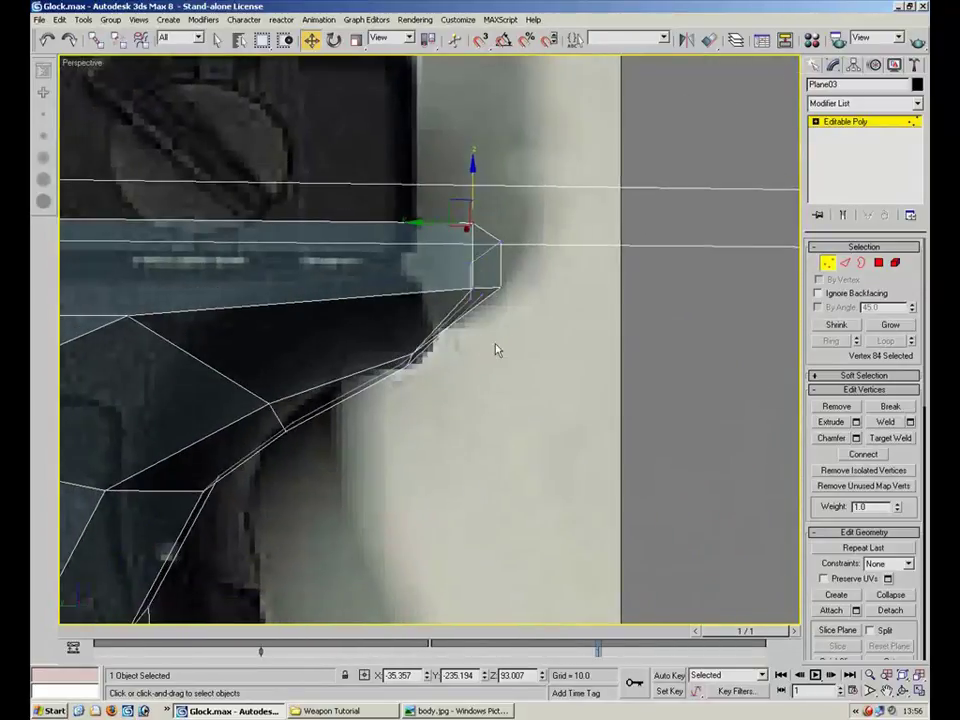
pyautogui.moveTo(395, 404); pyautogui.dragTo(395, 404)
pyautogui.keyDown('alt'); pyautogui.moveTo(395, 404); pyautogui.dragTo(418, 353, button='middle'); pyautogui.keyUp('alt')
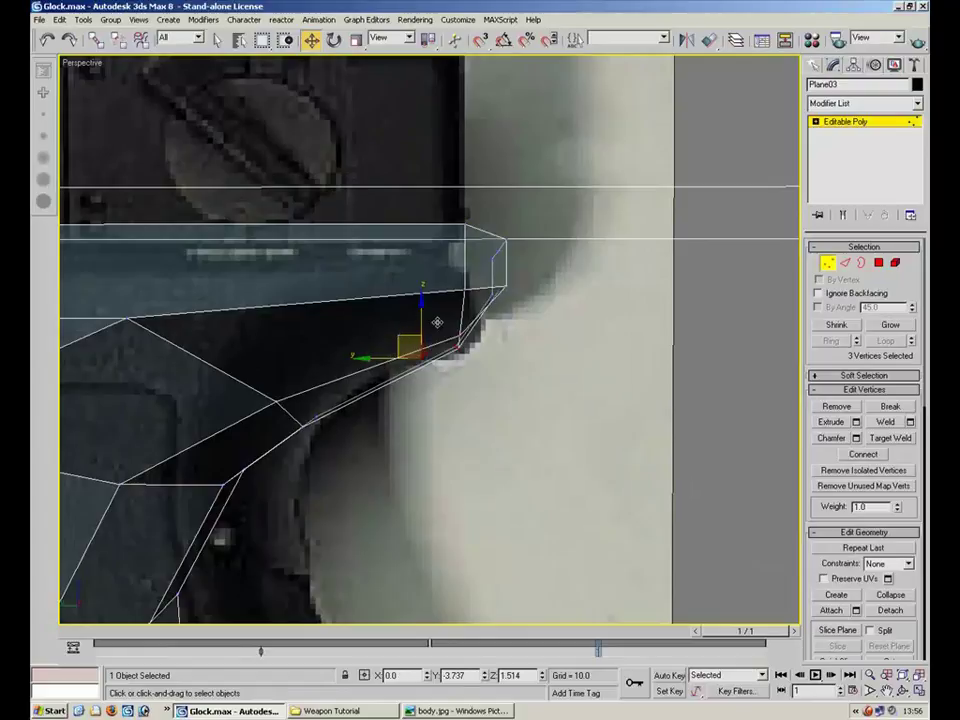
pyautogui.moveTo(438, 317); pyautogui.dragTo(561, 343)
# Move the tang's rear corner vertex pair outward and shift the rear-edge vertices back to round off the end
pyautogui.keyDown('alt'); pyautogui.moveTo(561, 343); pyautogui.dragTo(518, 232, button='middle'); pyautogui.keyUp('alt')
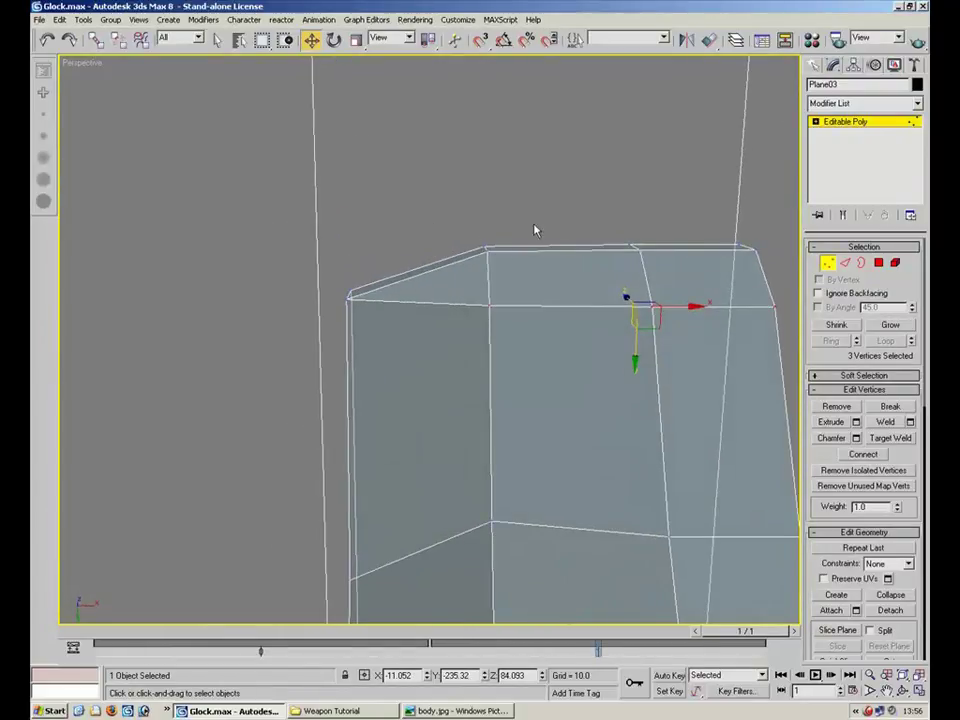
pyautogui.moveTo(445, 269); pyautogui.dragTo(446, 269)
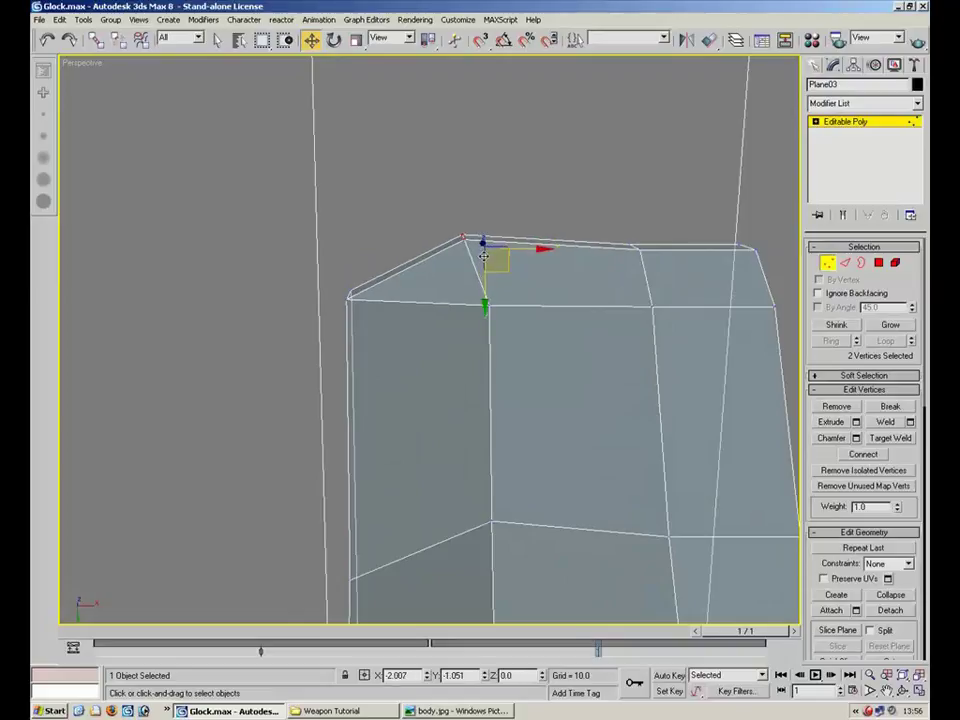
pyautogui.moveTo(775, 221); pyautogui.dragTo(463, 281)
pyautogui.moveTo(622, 296); pyautogui.dragTo(621, 286)
pyautogui.moveTo(527, 200); pyautogui.dragTo(475, 239)
pyautogui.click(553, 261)
pyautogui.moveTo(553, 261)
pyautogui.keyDown('alt'); pyautogui.mouseDown(button='middle')
pyautogui.moveTo(566, 381)
pyautogui.moveTo(542, 281)
pyautogui.mouseUp(button='middle'); pyautogui.keyUp('alt')
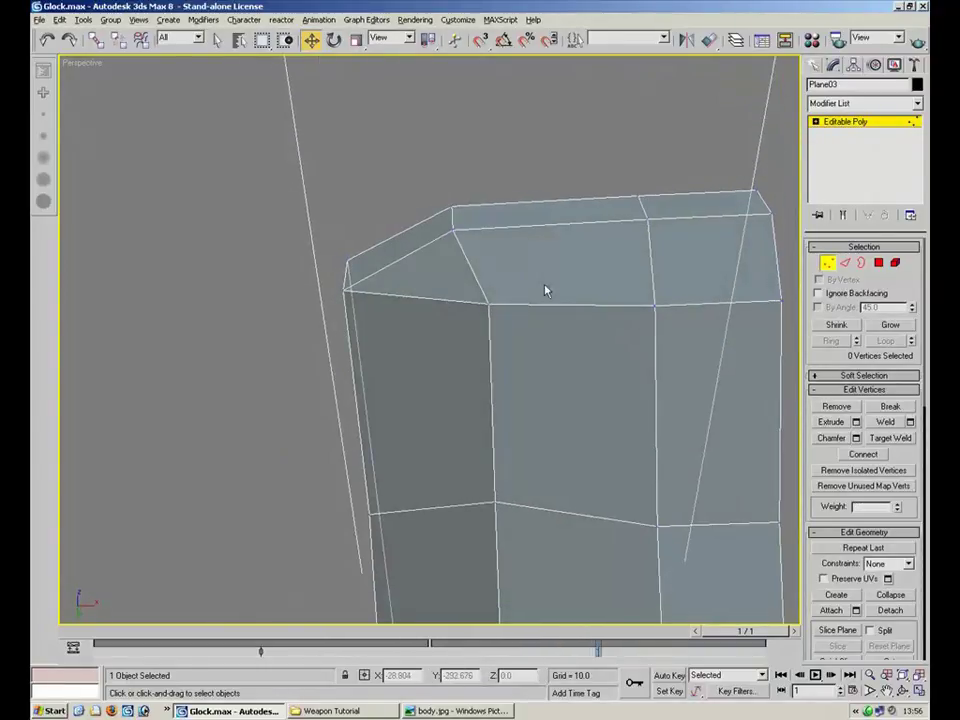
# Move the underside vertex near the tang's corner outward and adjust the two rear corner vertices for a smoother bend
pyautogui.click(490, 303)
pyautogui.moveTo(530, 302); pyautogui.dragTo(508, 302)
pyautogui.keyDown('alt'); pyautogui.moveTo(512, 225); pyautogui.dragTo(622, 172, button='middle'); pyautogui.keyUp('alt')
pyautogui.moveTo(468, 241); pyautogui.dragTo(448, 244)
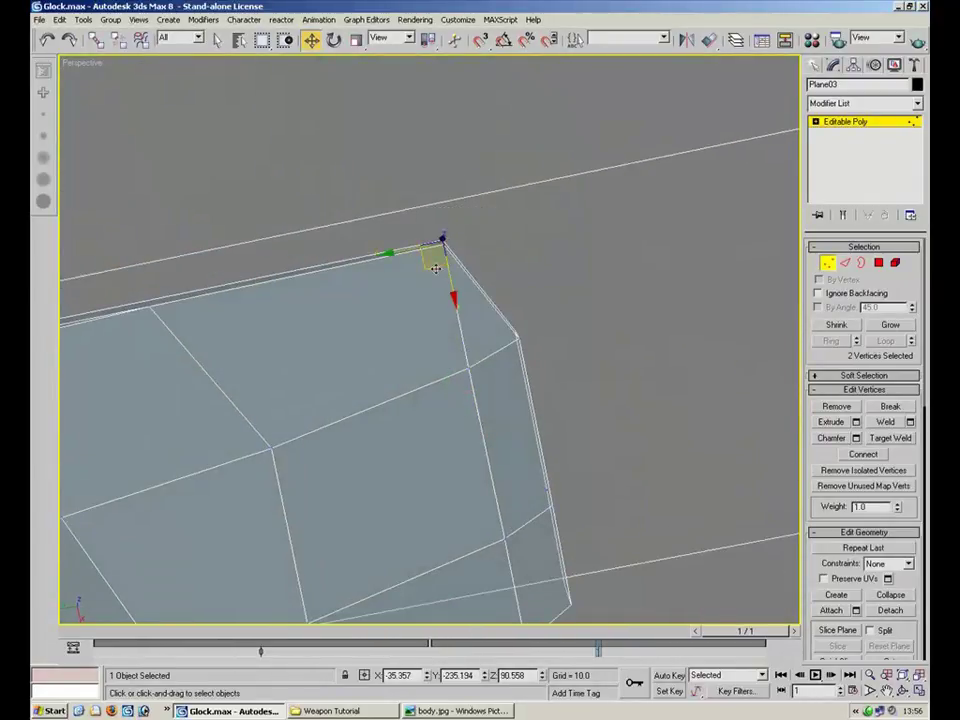
pyautogui.keyDown('alt'); pyautogui.moveTo(437, 231); pyautogui.dragTo(461, 218, button='middle'); pyautogui.keyUp('alt')
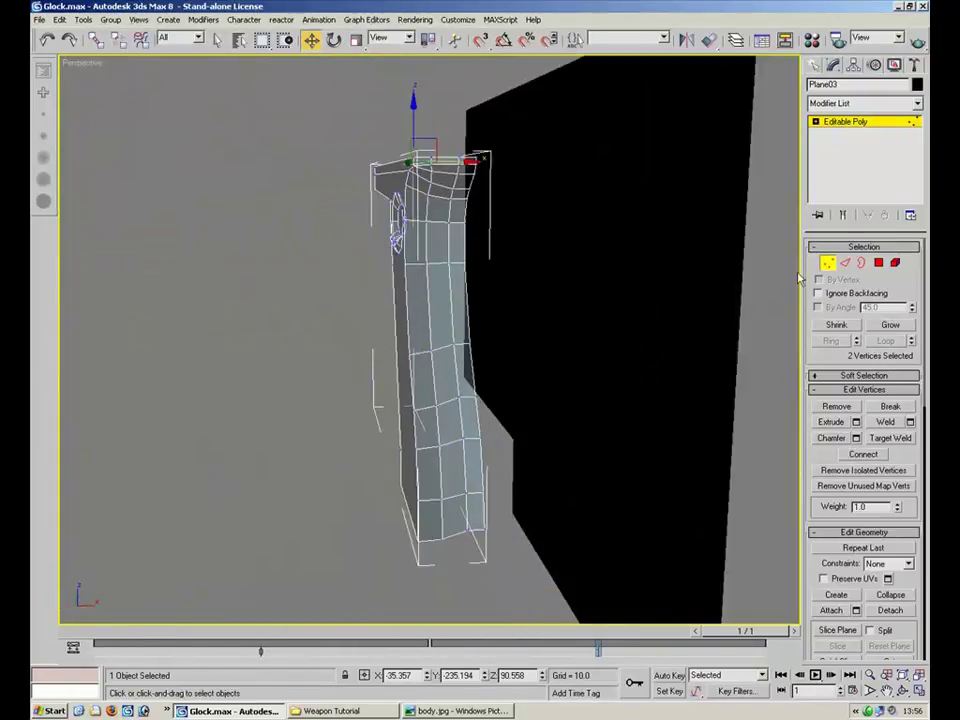
# Narrow the whole frame half by scaling it along its local Z axis to about 76.8%
pyautogui.click(829, 264)
pyautogui.click(546, 563)
pyautogui.click(439, 223)
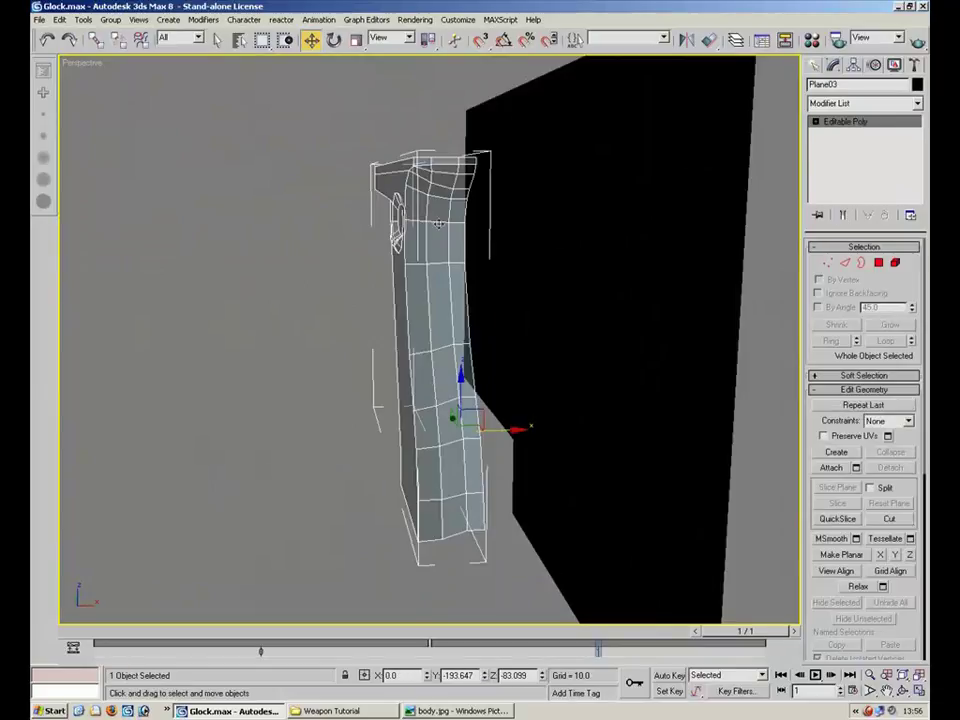
pyautogui.click(357, 39)
pyautogui.moveTo(455, 425); pyautogui.dragTo(415, 431)
pyautogui.click(306, 375)
pyautogui.keyDown('alt'); pyautogui.moveTo(375, 240); pyautogui.dragTo(461, 328, button='middle'); pyautogui.keyUp('alt')
pyautogui.click(461, 328)
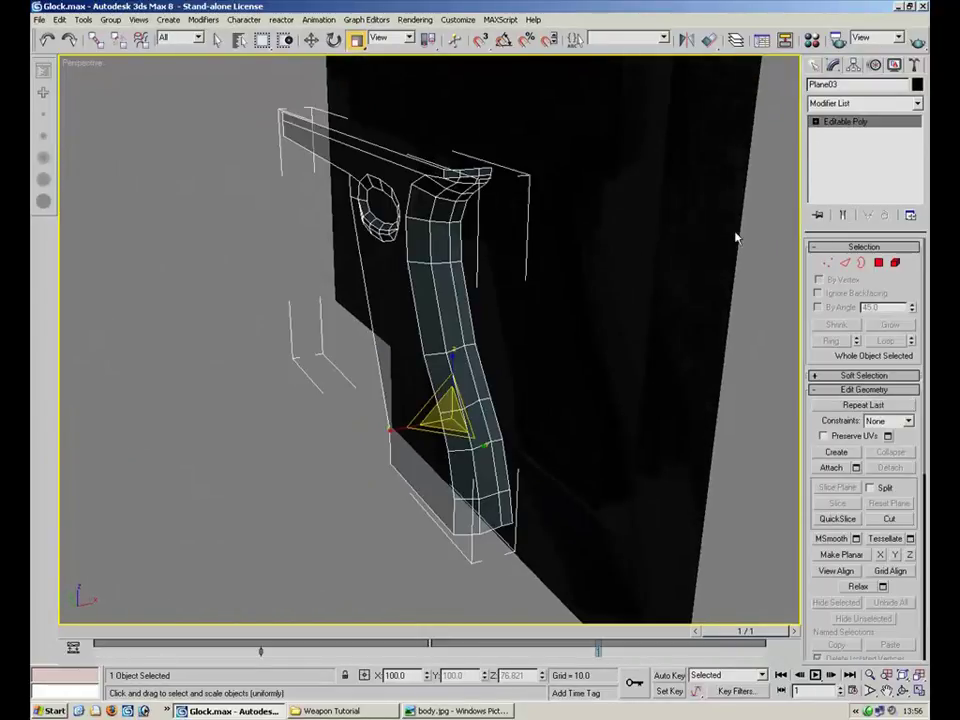
pyautogui.keyDown('alt'); pyautogui.moveTo(584, 366); pyautogui.dragTo(675, 318, button='middle'); pyautogui.keyUp('alt')
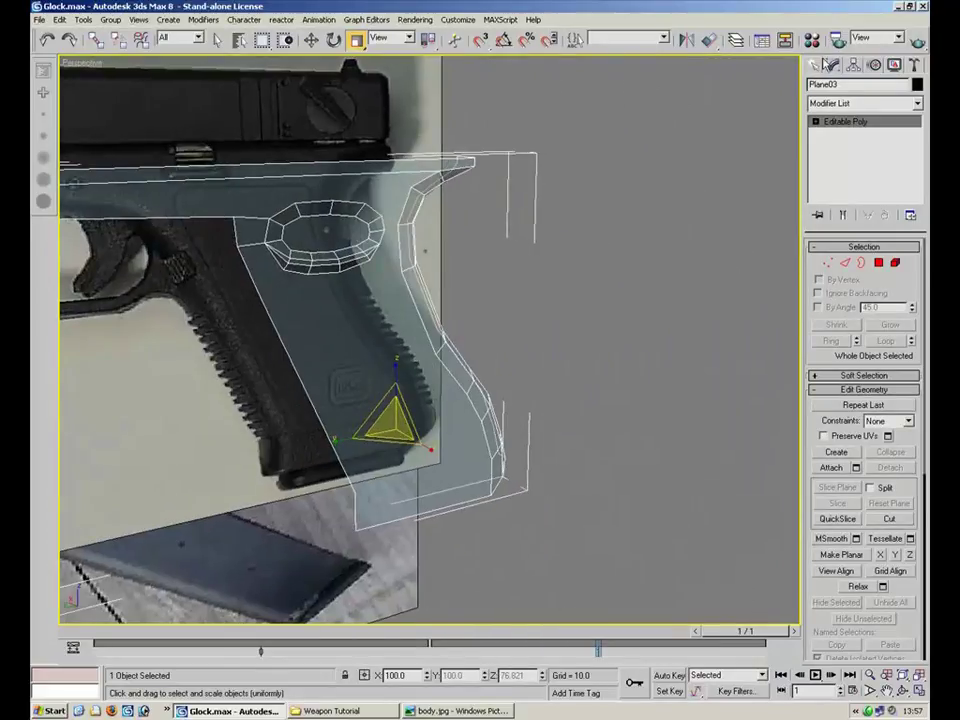
# Center the frame's pivot on the object and set the pivot's X position to 0
pyautogui.click(852, 65)
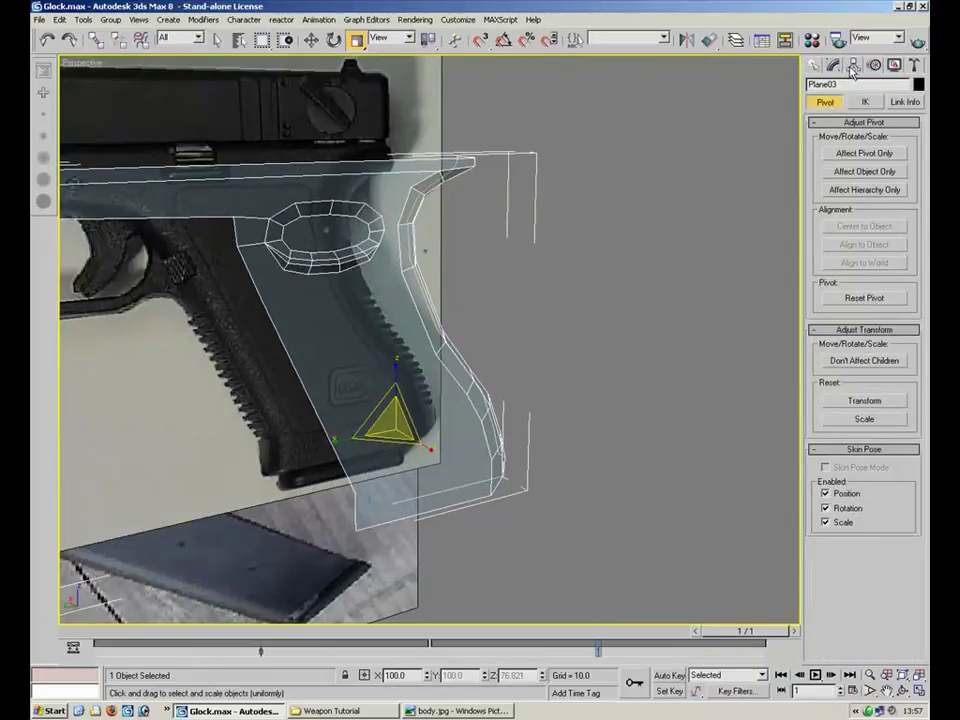
pyautogui.click(845, 155)
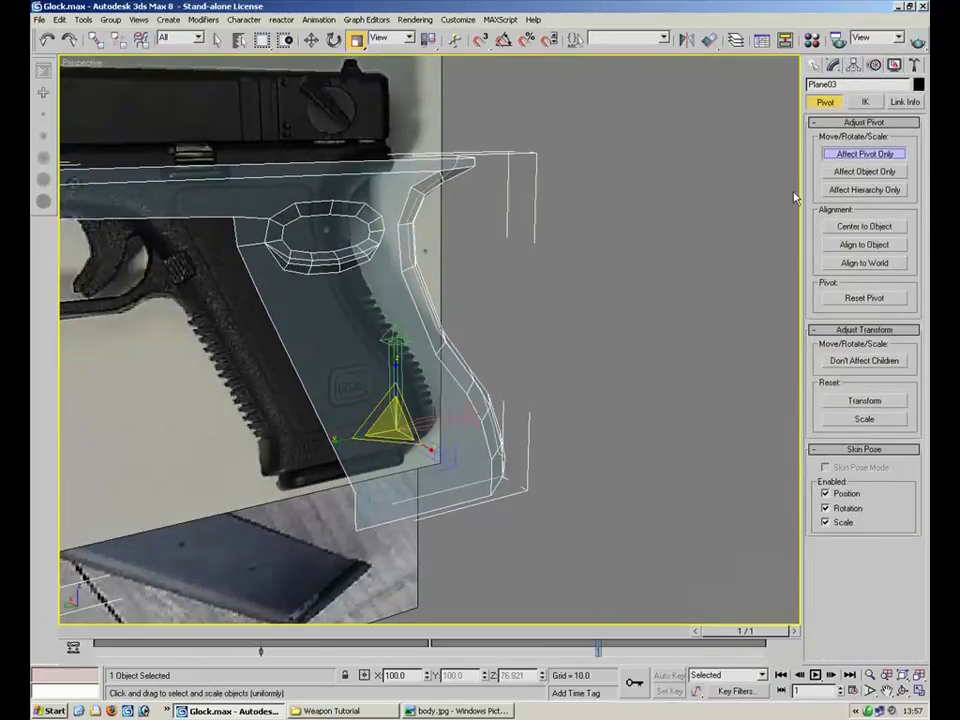
pyautogui.click(821, 64)
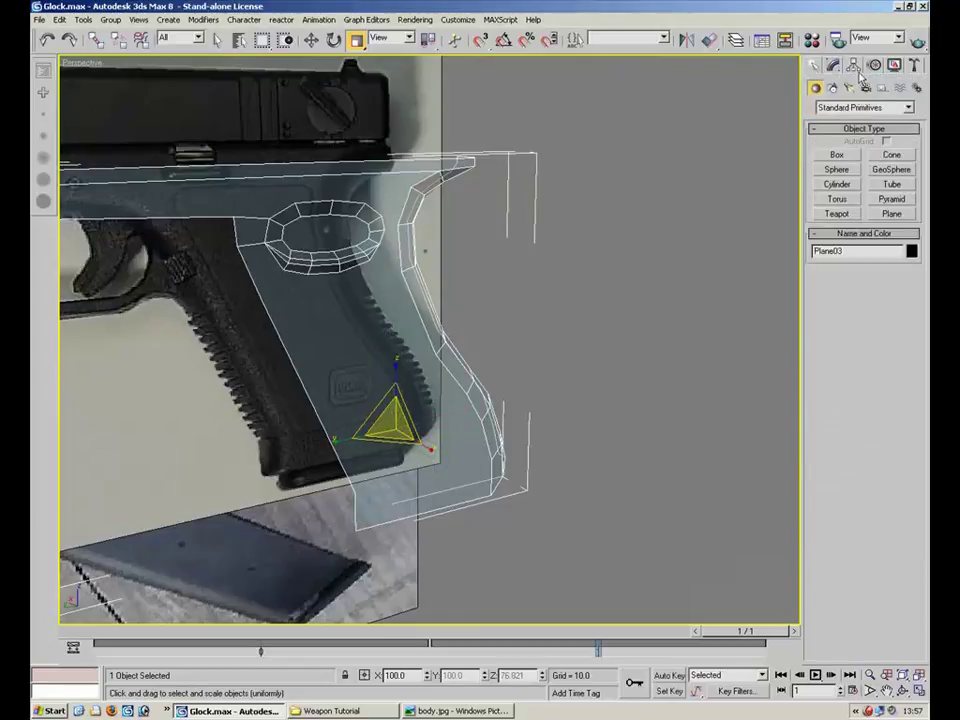
pyautogui.click(853, 65)
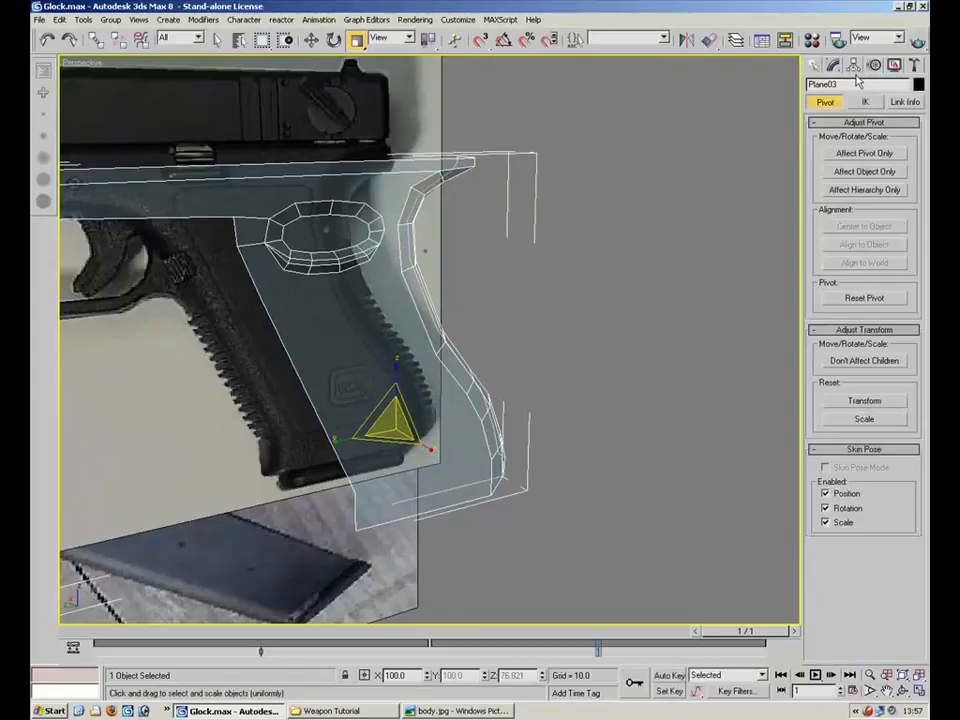
pyautogui.click(870, 154)
pyautogui.click(857, 227)
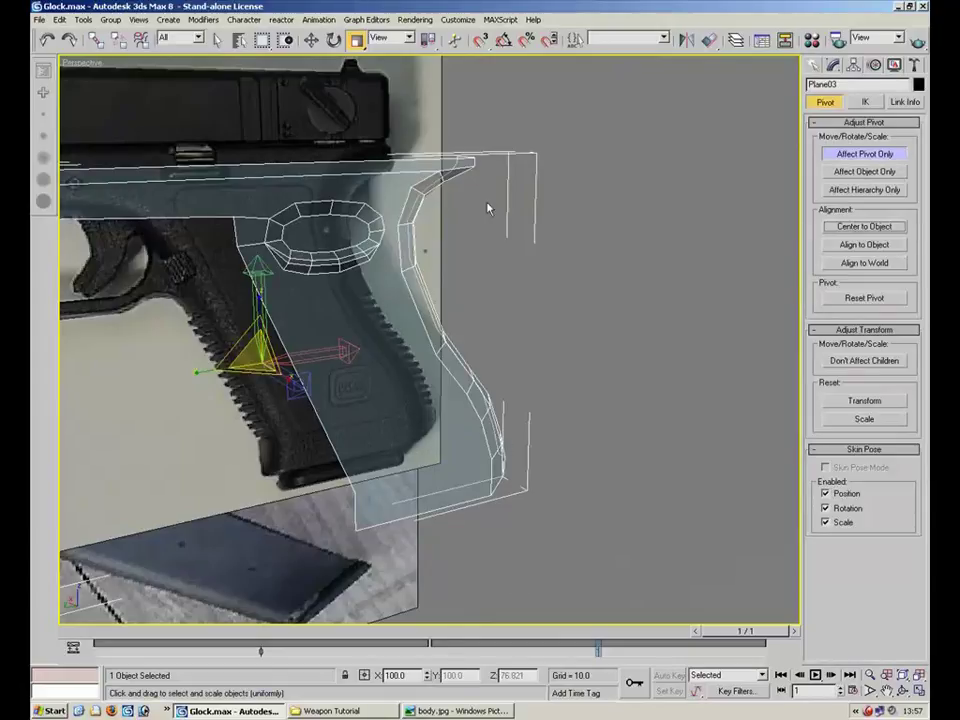
pyautogui.click(312, 40)
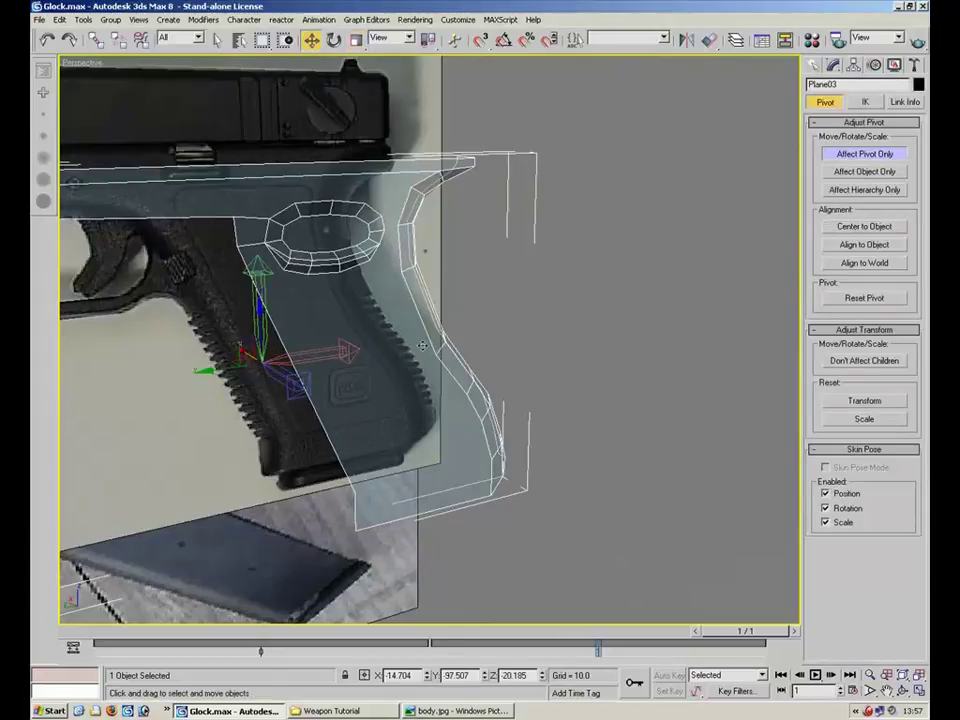
pyautogui.rightClick(427, 679)
pyautogui.click(845, 156)
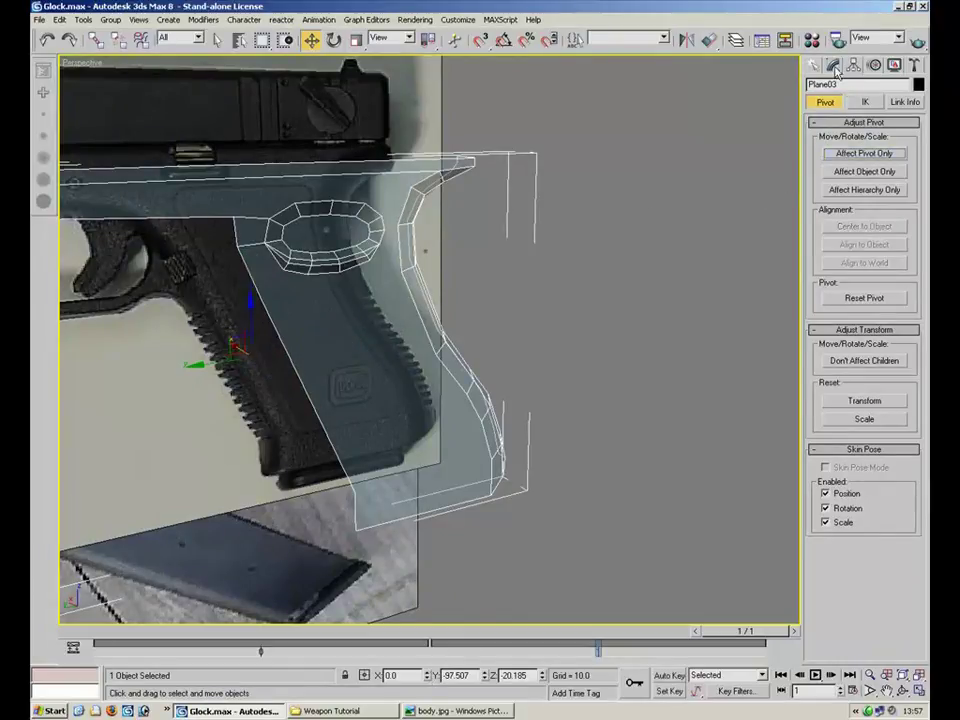
# Add a Symmetry modifier to the frame and set its mirror axis to Z
pyautogui.click(834, 64)
pyautogui.click(916, 103)
pyautogui.scroll(-15, 858, 450)
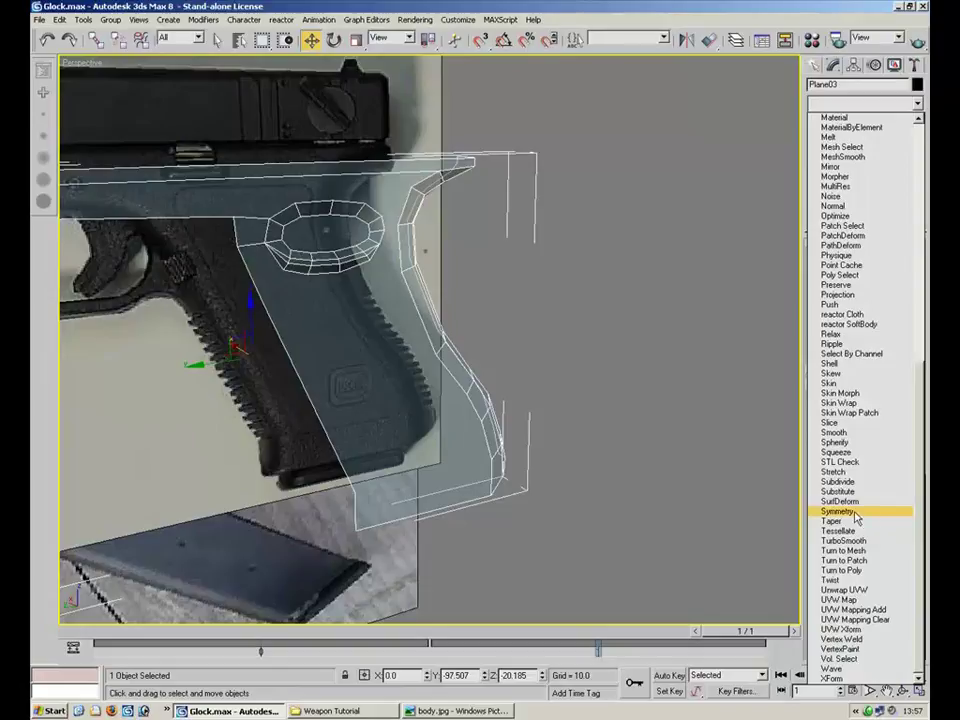
pyautogui.click(838, 511)
pyautogui.keyDown('alt'); pyautogui.moveTo(324, 296); pyautogui.dragTo(620, 277, button='middle'); pyautogui.keyUp('alt')
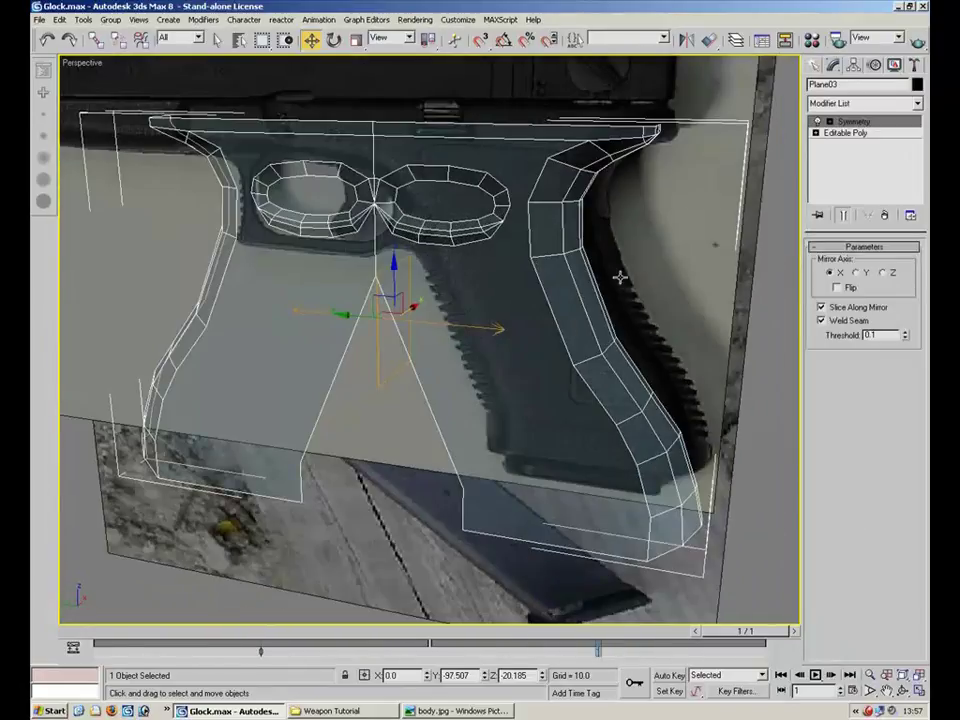
pyautogui.click(881, 274)
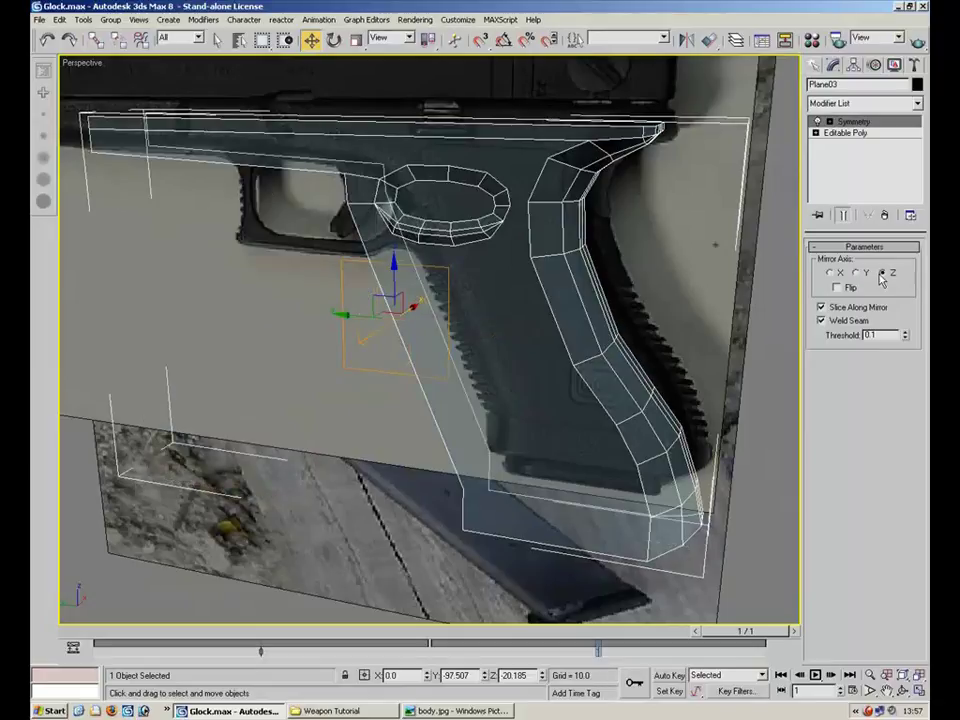
pyautogui.keyDown('alt'); pyautogui.moveTo(596, 317); pyautogui.dragTo(506, 231, button='middle'); pyautogui.keyUp('alt')
pyautogui.keyDown('alt'); pyautogui.moveTo(435, 203); pyautogui.dragTo(448, 228, button='middle'); pyautogui.keyUp('alt')
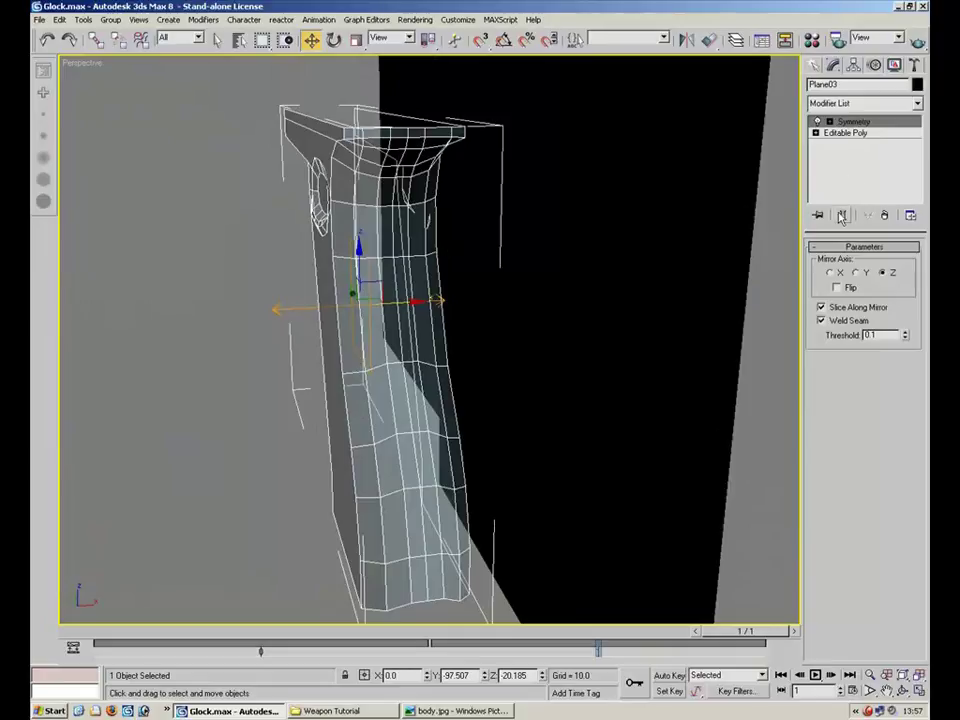
# Toggle the Symmetry modifier on and off repeatedly to compare the half frame with the mirrored one
pyautogui.click(817, 121)
pyautogui.click(817, 121)
pyautogui.click(817, 121)
pyautogui.click(817, 121)
pyautogui.click(817, 121)
pyautogui.click(817, 121)
pyautogui.click(817, 121)
pyautogui.click(817, 121)
pyautogui.click(817, 121)
pyautogui.click(817, 121)
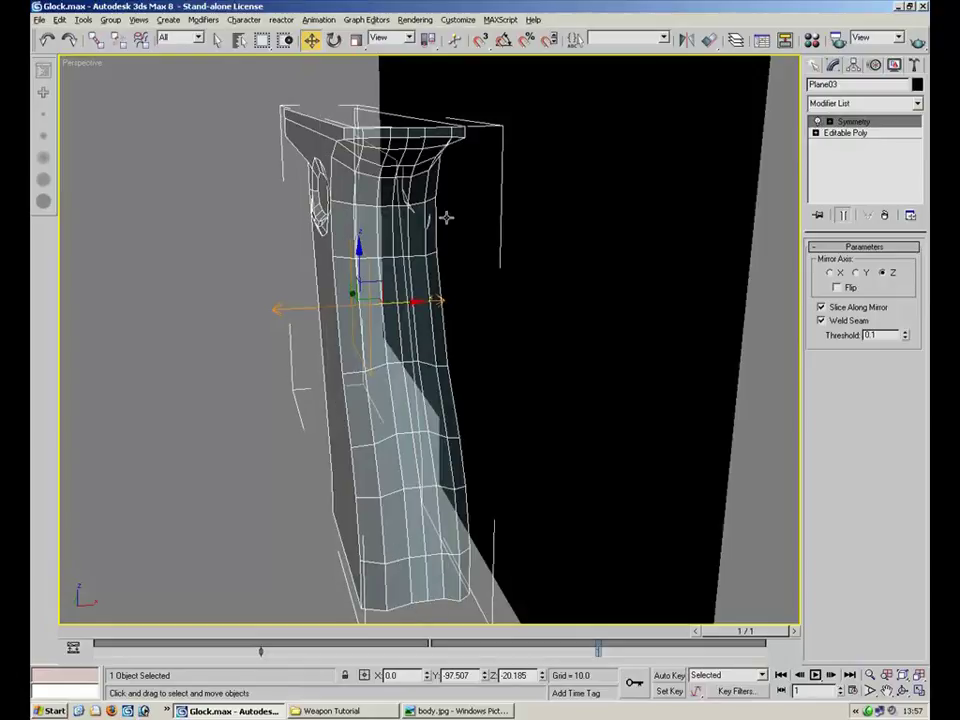
pyautogui.keyDown('alt'); pyautogui.moveTo(646, 337); pyautogui.dragTo(372, 65, button='middle'); pyautogui.keyUp('alt')
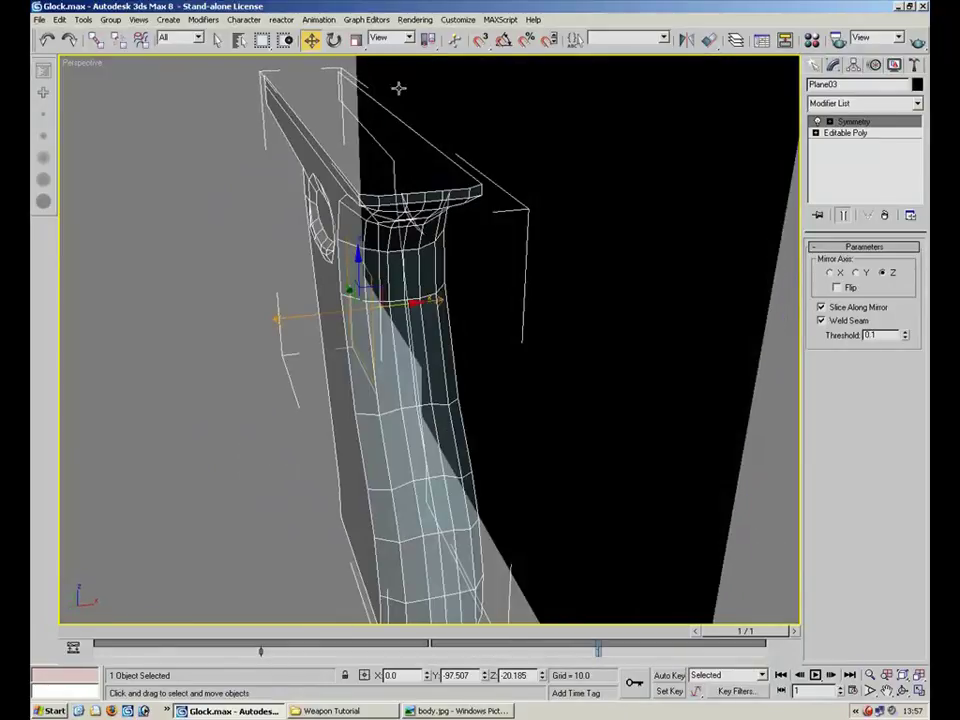
# Show the mirrored end result while editing the base poly and scale the half along local Z to about 56.7%
pyautogui.click(857, 132)
pyautogui.keyDown('alt'); pyautogui.moveTo(576, 351); pyautogui.dragTo(798, 145, button='middle'); pyautogui.keyUp('alt')
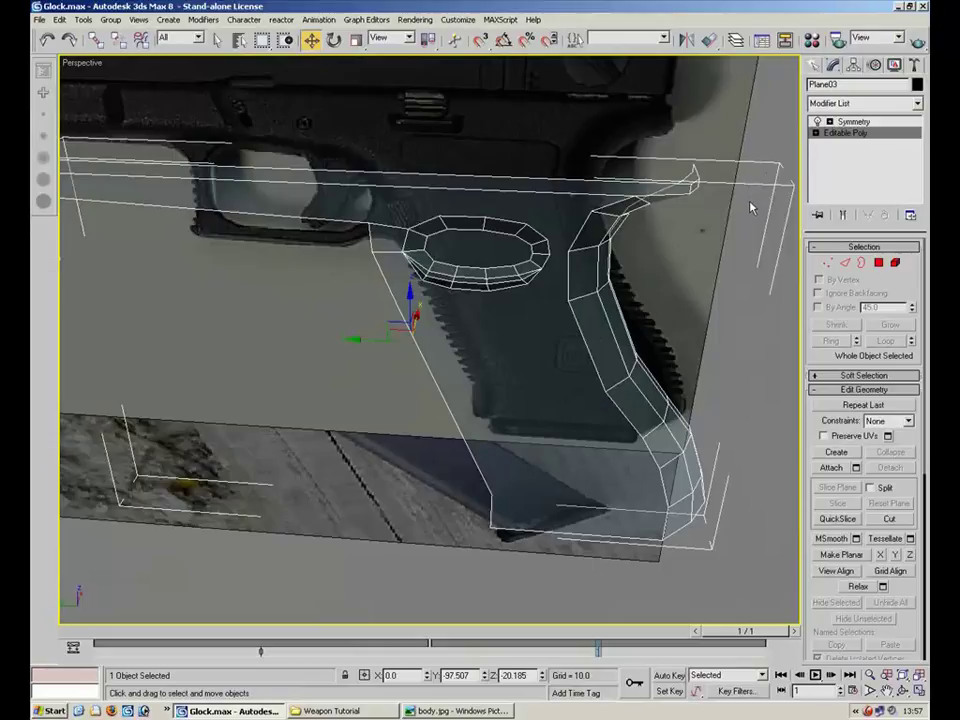
pyautogui.click(843, 216)
pyautogui.keyDown('alt'); pyautogui.moveTo(647, 338); pyautogui.dragTo(490, 290, button='middle'); pyautogui.keyUp('alt')
pyautogui.press('r')
pyautogui.moveTo(421, 252)
pyautogui.keyDown('alt'); pyautogui.mouseDown(button='middle')
pyautogui.moveTo(407, 208)
pyautogui.moveTo(409, 150)
pyautogui.moveTo(413, 274)
pyautogui.mouseUp(button='middle'); pyautogui.keyUp('alt')
pyautogui.moveTo(302, 300); pyautogui.dragTo(320, 298)
pyautogui.keyDown('alt'); pyautogui.moveTo(322, 299); pyautogui.dragTo(503, 380, button='middle'); pyautogui.keyUp('alt')
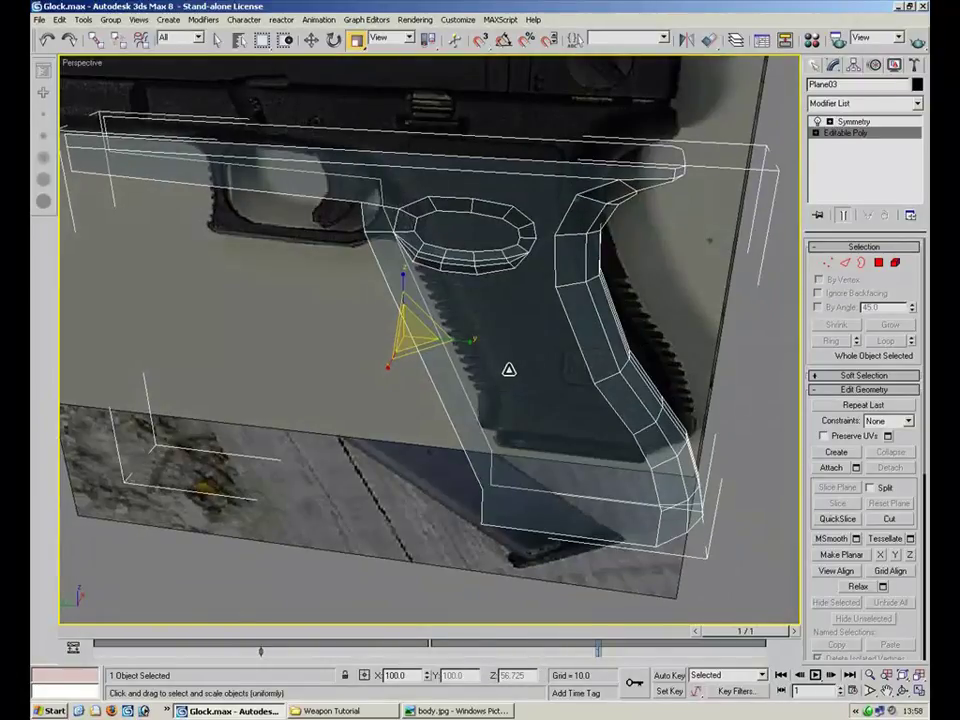
# Try to lower the vertex at the tang's upper rear corner slightly
pyautogui.press('1')
pyautogui.keyDown('alt'); pyautogui.moveTo(512, 233); pyautogui.dragTo(538, 369, button='middle'); pyautogui.keyUp('alt')
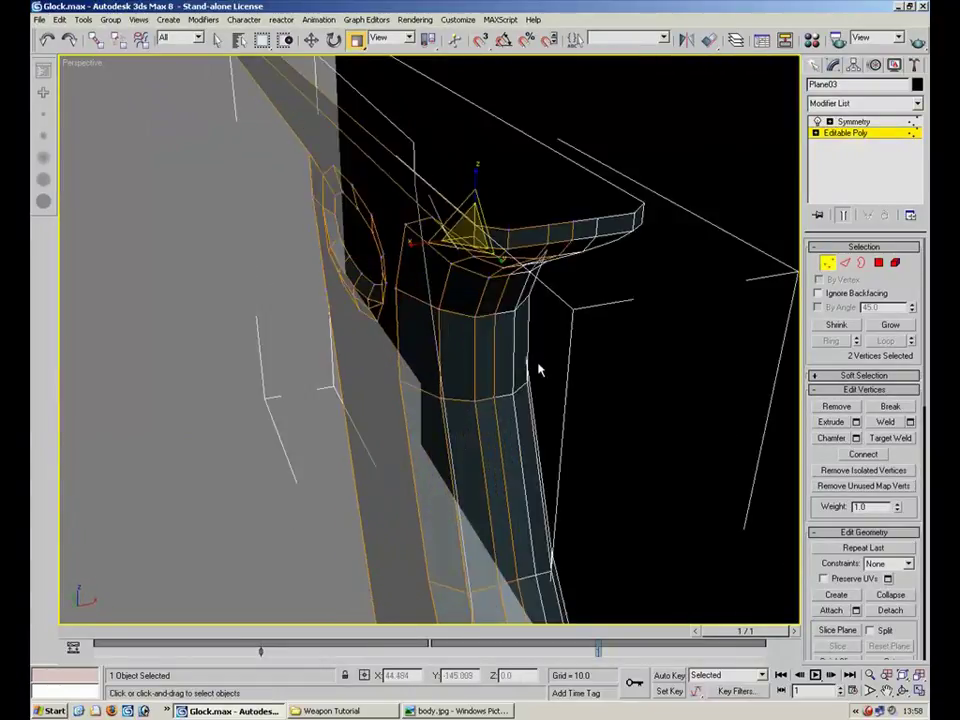
pyautogui.click(510, 232)
pyautogui.click(313, 39)
pyautogui.moveTo(504, 193); pyautogui.dragTo(470, 186)
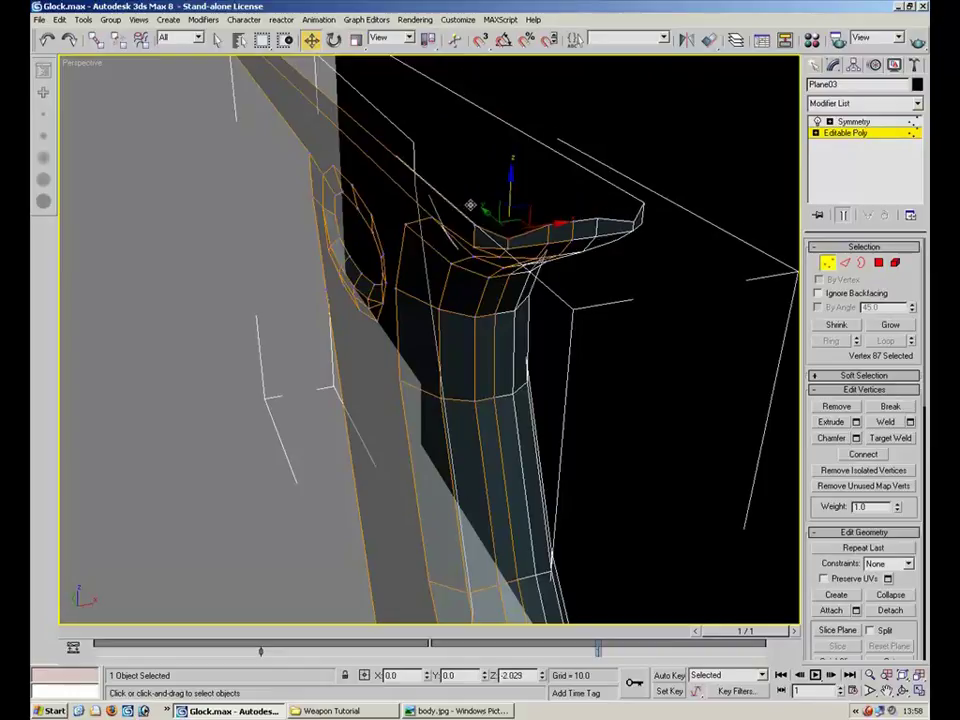
pyautogui.keyDown('alt'); pyautogui.moveTo(468, 267); pyautogui.dragTo(710, 207, button='middle'); pyautogui.keyUp('alt')
pyautogui.keyDown('alt'); pyautogui.moveTo(548, 363); pyautogui.dragTo(392, 278, button='middle'); pyautogui.keyUp('alt')
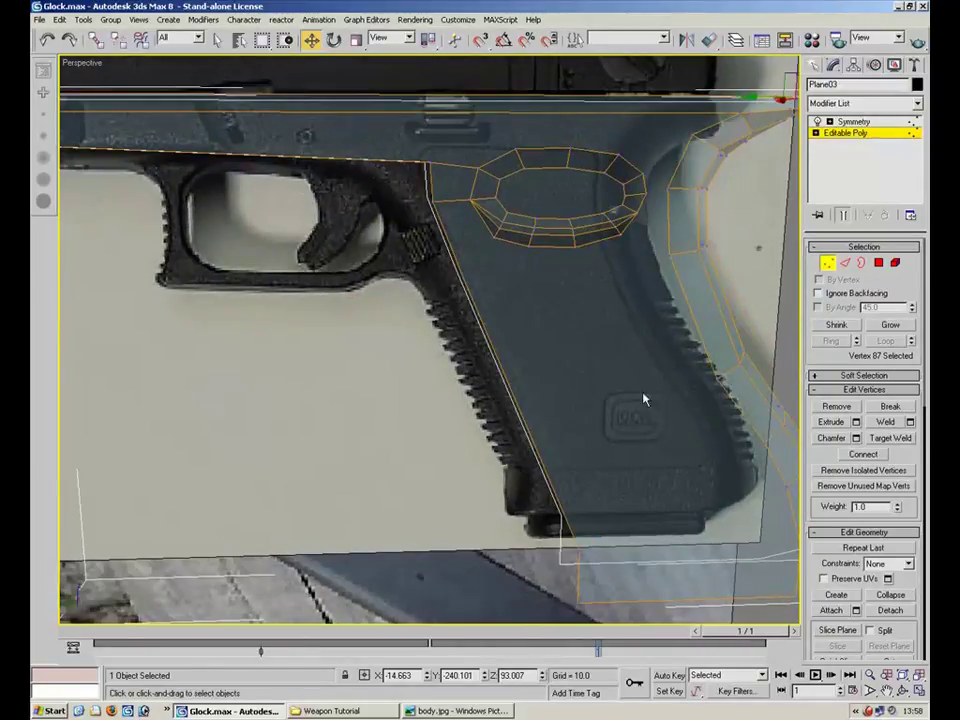
# In the maximized Left view, move the frame's front end vertices back above the trigger guard, slanting the front edge
pyautogui.click(455, 262)
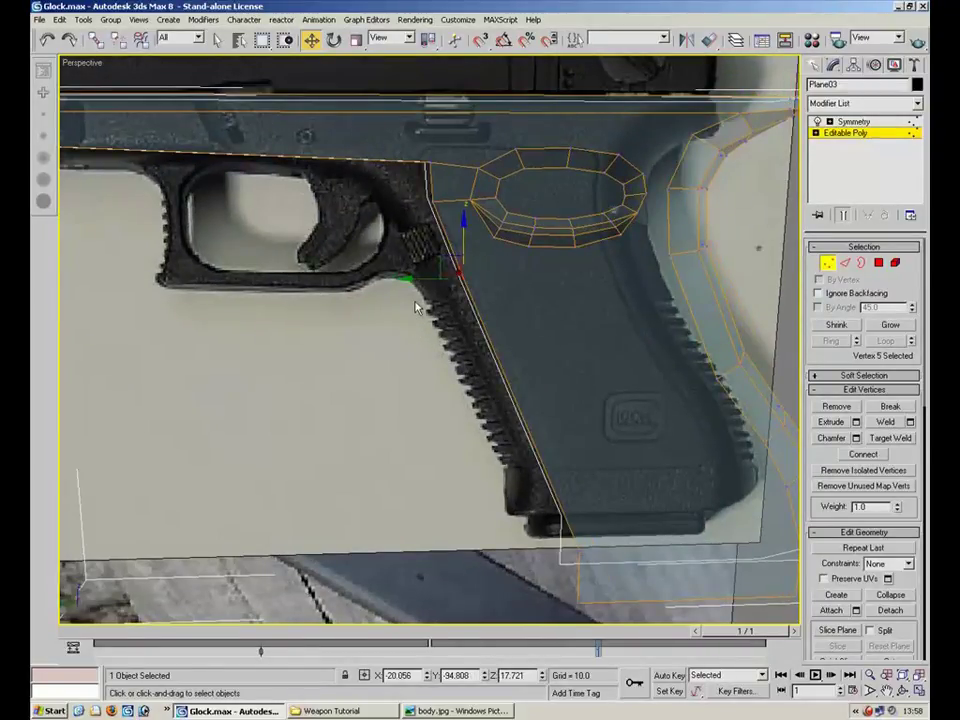
pyautogui.click(918, 691)
pyautogui.moveTo(339, 499); pyautogui.dragTo(412, 453, button='middle')
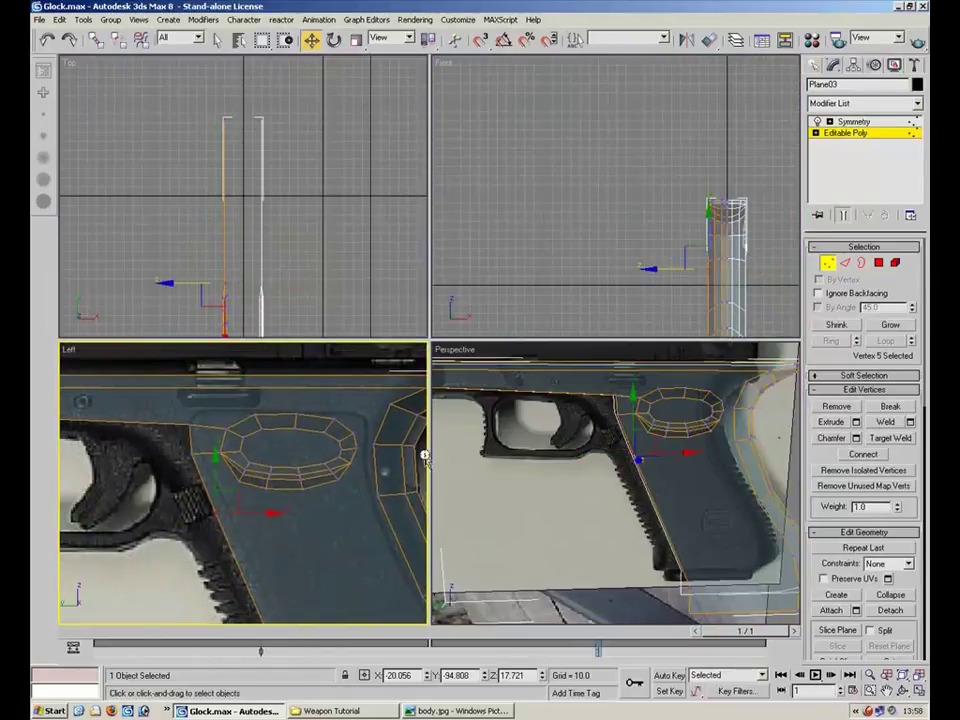
pyautogui.hotkey('alt', 'w')
pyautogui.scroll(-4, 349, 253)
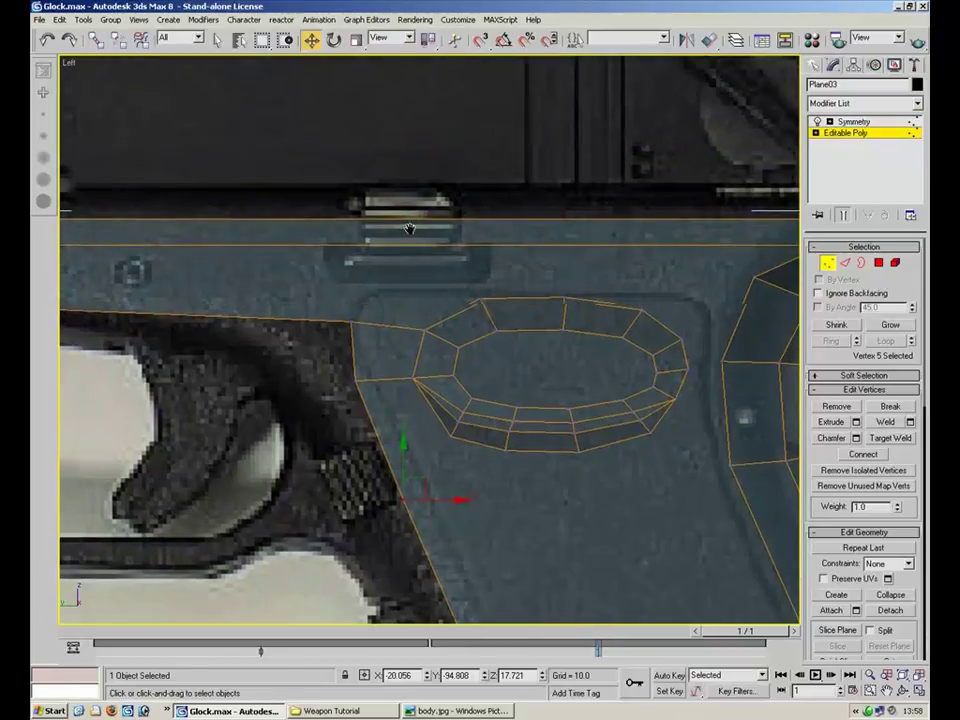
pyautogui.moveTo(174, 318); pyautogui.dragTo(174, 318)
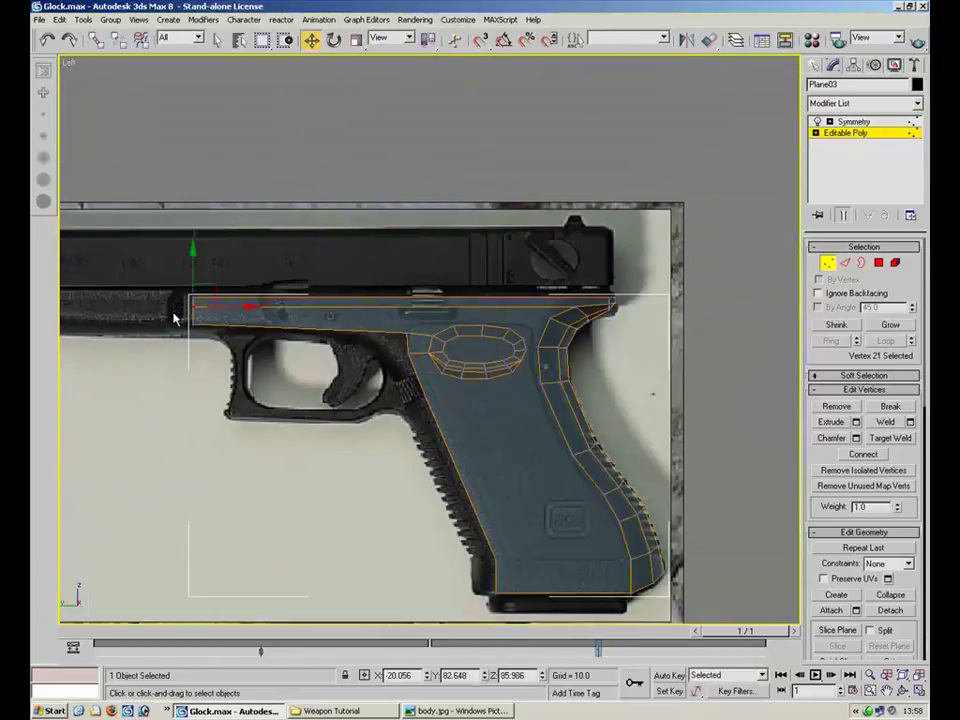
pyautogui.click(845, 262)
pyautogui.click(826, 262)
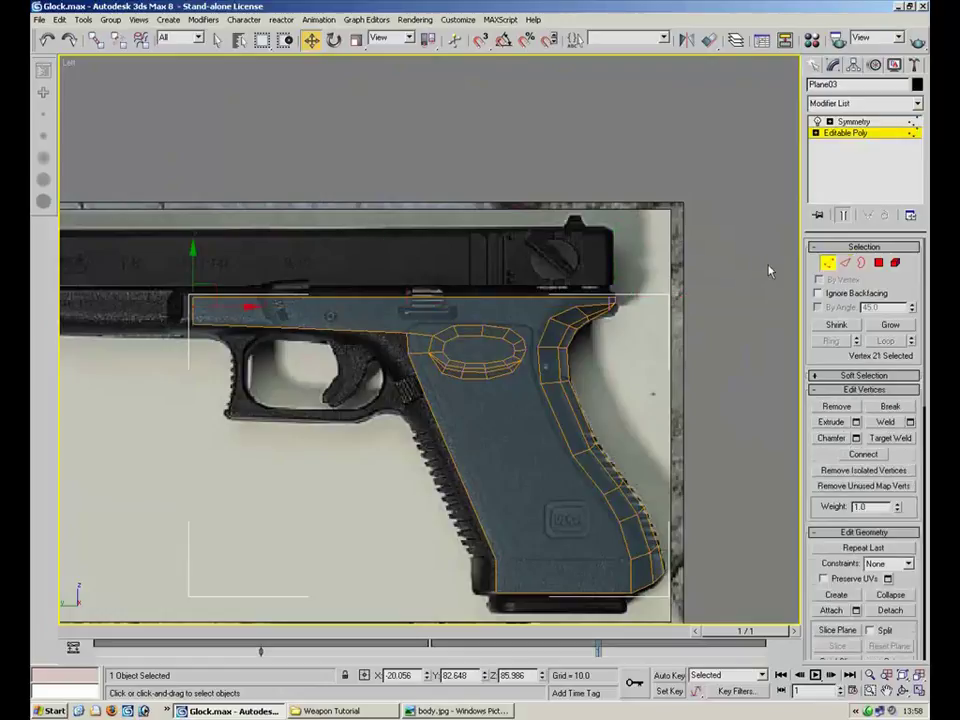
pyautogui.moveTo(177, 310); pyautogui.dragTo(214, 305)
pyautogui.click(392, 317)
pyautogui.scroll(5, 280, 340)
pyautogui.moveTo(320, 190); pyautogui.dragTo(160, 327)
pyautogui.moveTo(172, 277); pyautogui.dragTo(373, 295)
pyautogui.click(326, 247)
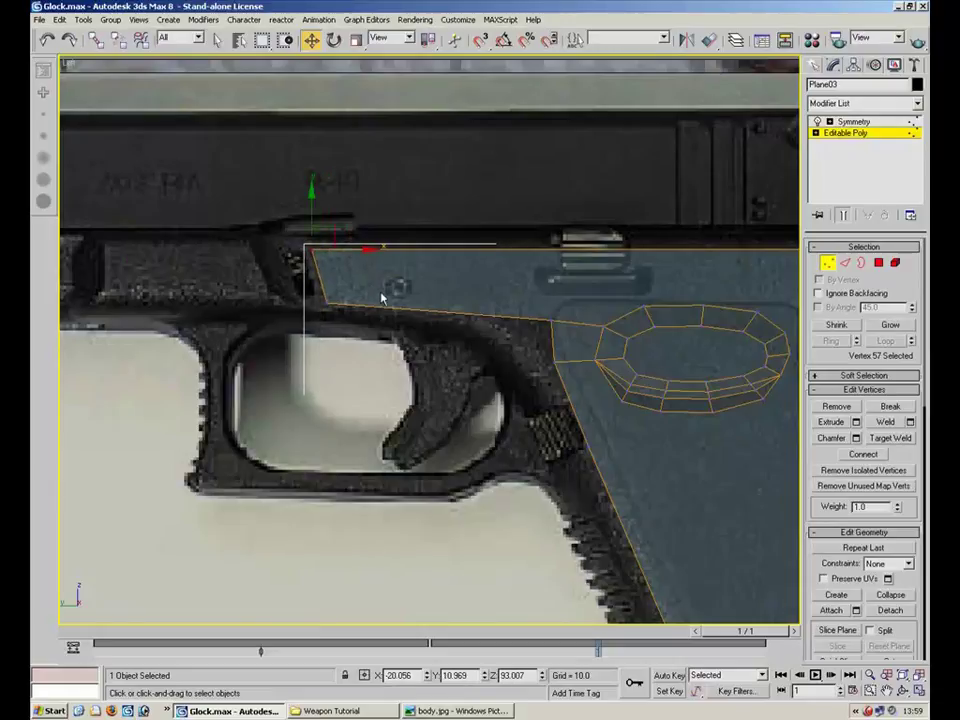
# Move the lower-edge vertex ahead of the grip forward and up to follow the frame's contour above the trigger
pyautogui.moveTo(534, 340); pyautogui.dragTo(534, 340)
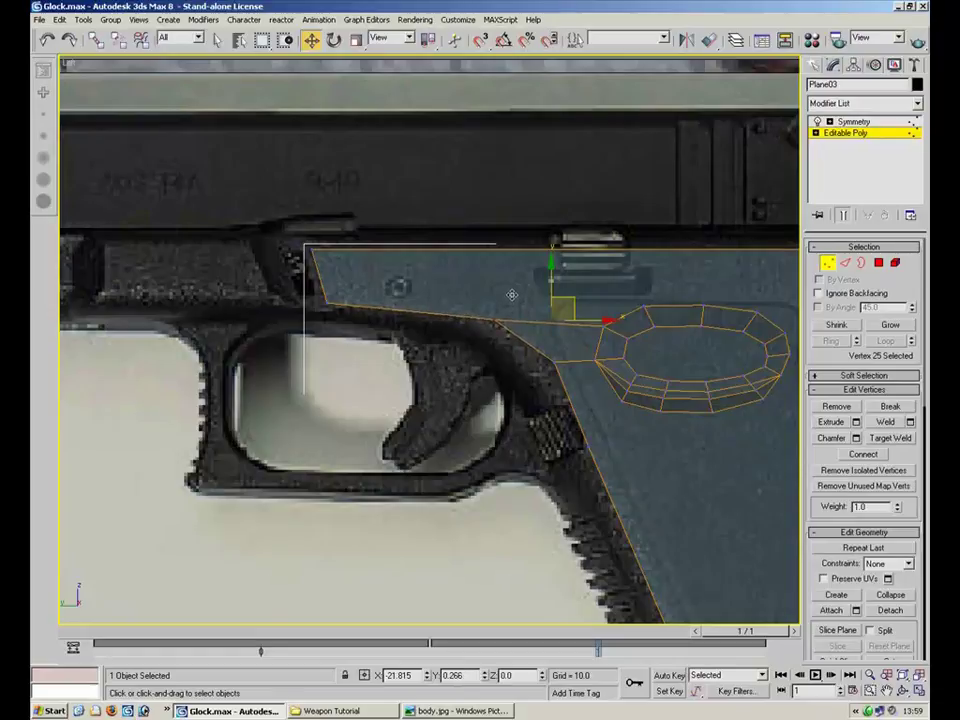
pyautogui.moveTo(562, 308); pyautogui.dragTo(464, 288)
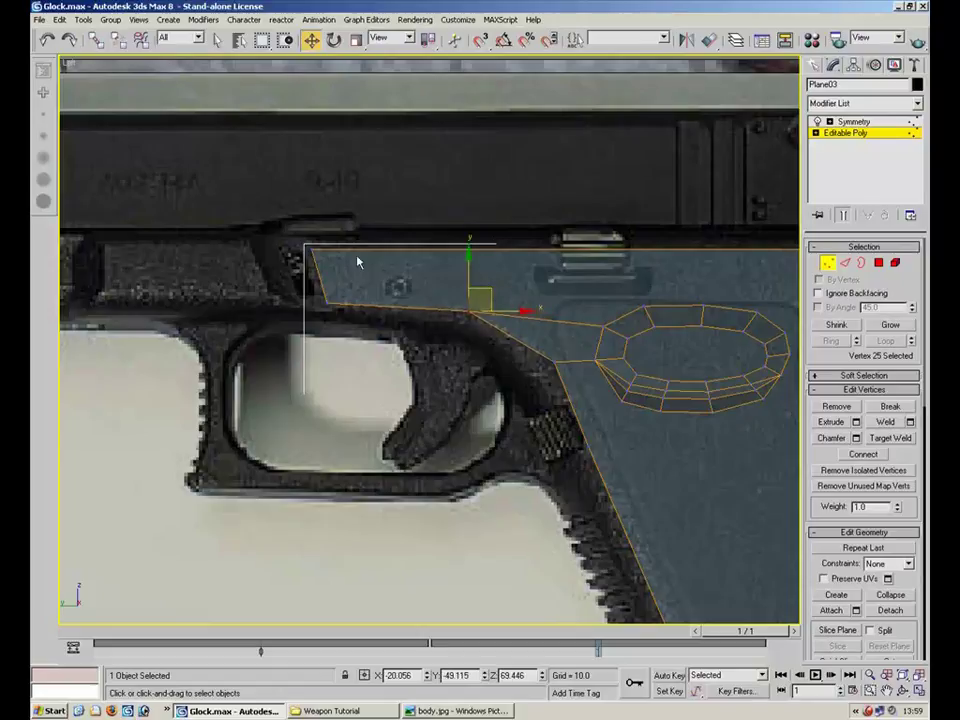
pyautogui.press('2')
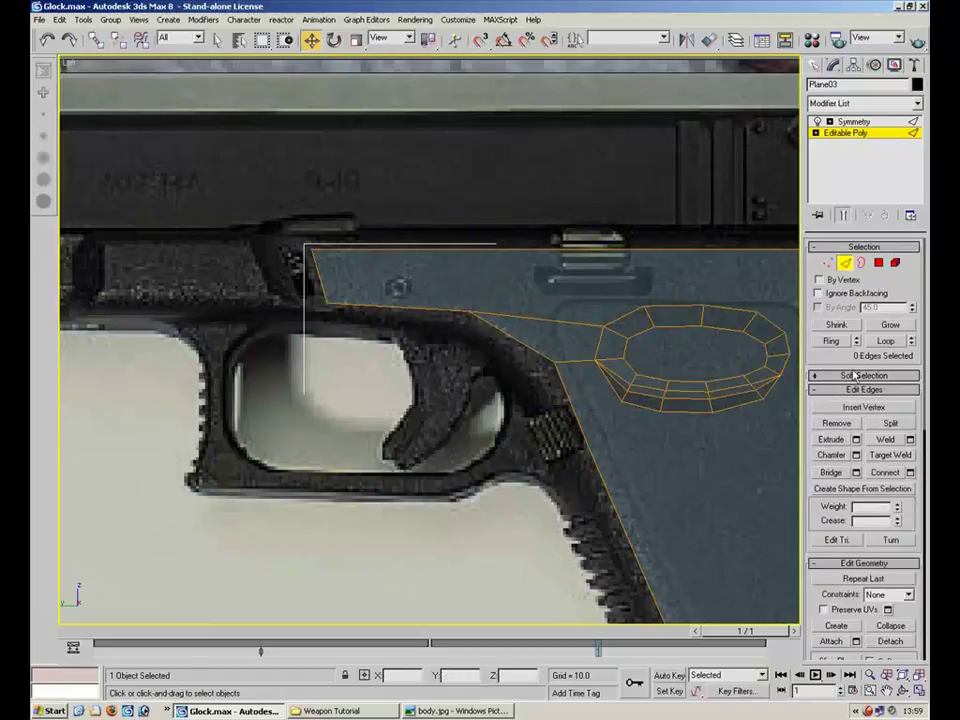
# Insert a vertex on the frame's lower edge above the trigger guard and move it up and back to round the contour
pyautogui.click(864, 407)
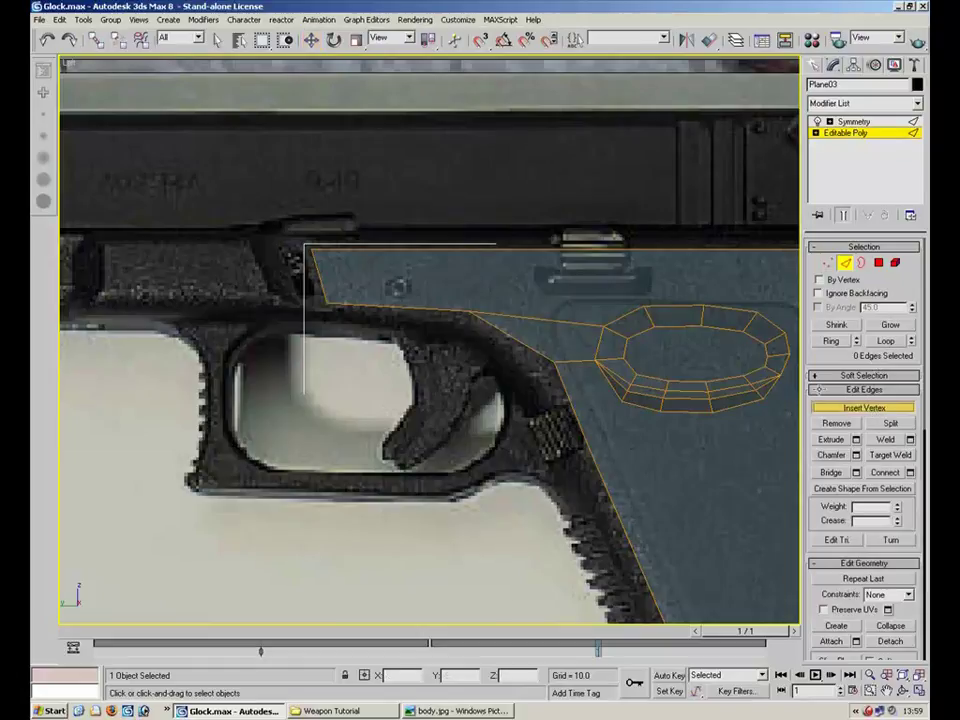
pyautogui.click(522, 322)
pyautogui.press('w')
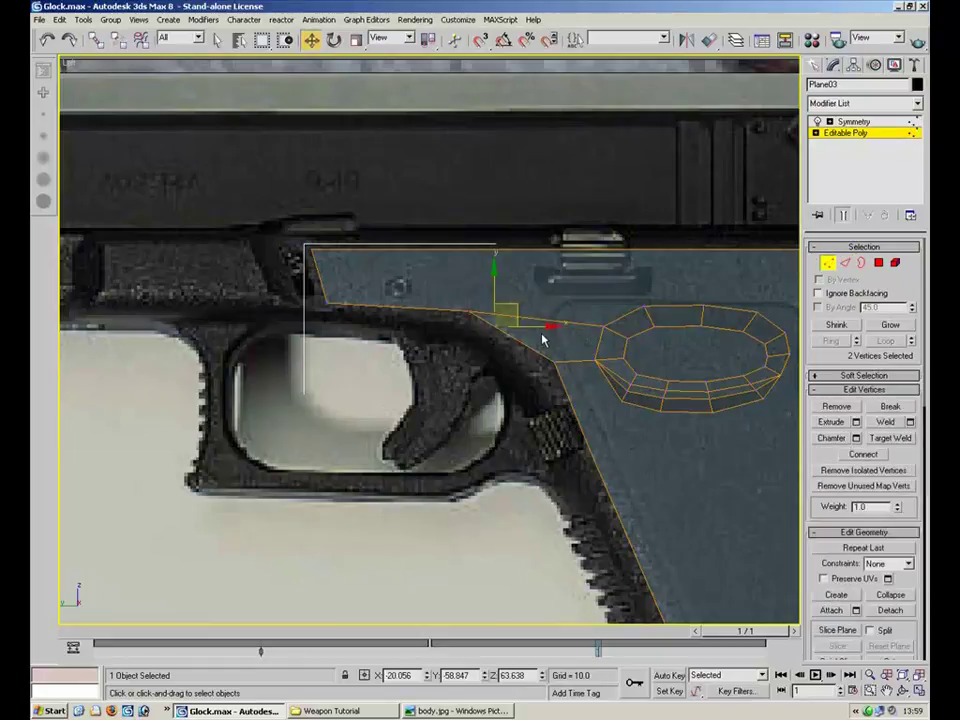
pyautogui.moveTo(563, 341); pyautogui.dragTo(553, 318)
pyautogui.click(556, 361)
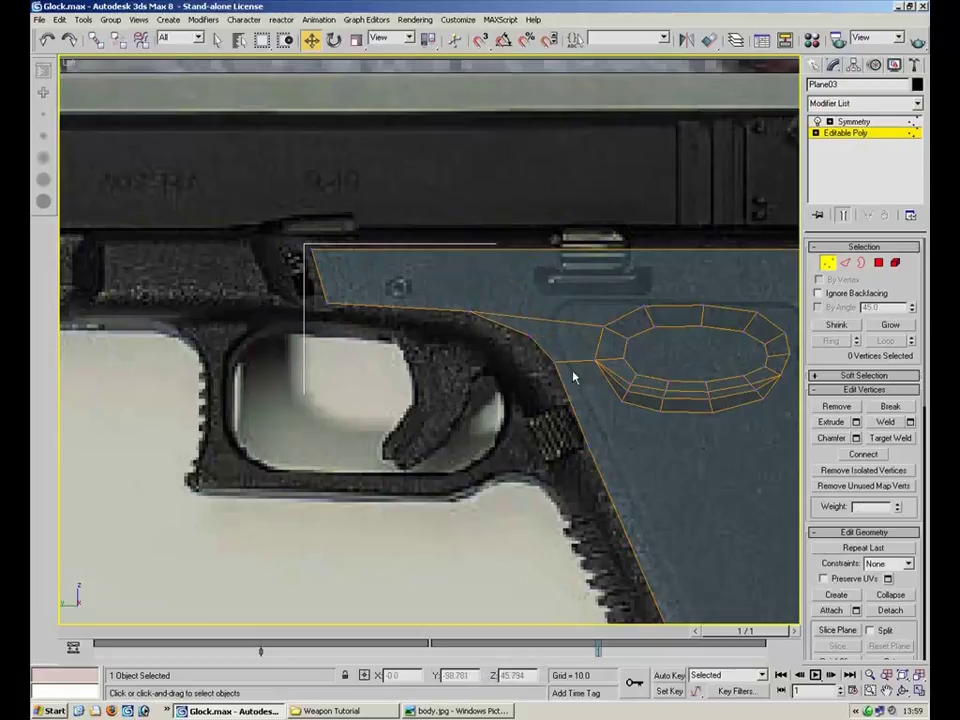
pyautogui.moveTo(578, 465); pyautogui.dragTo(579, 463)
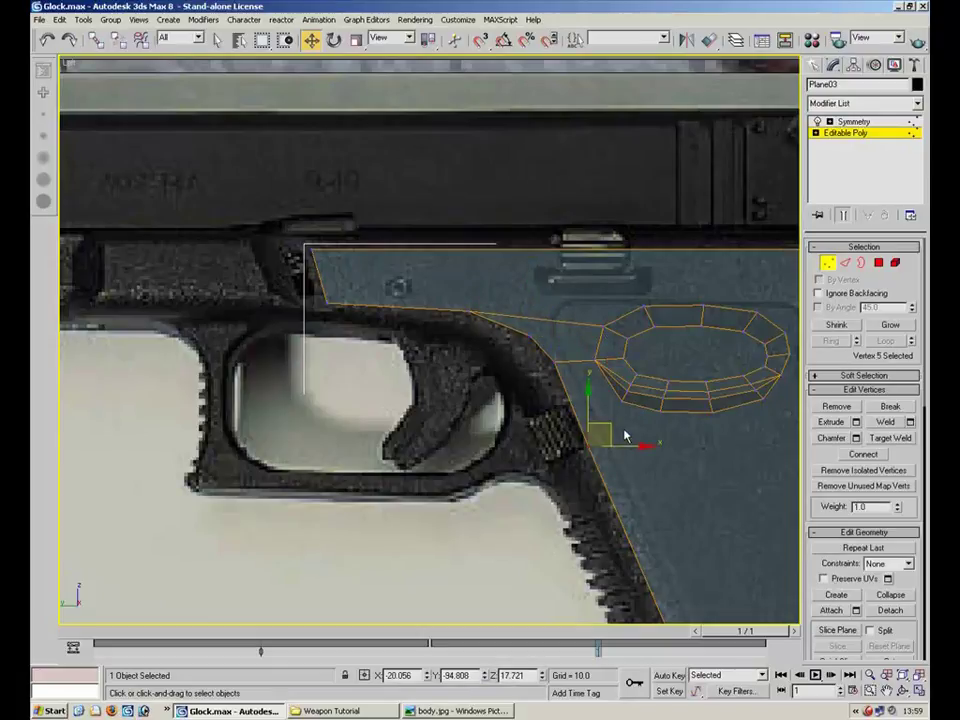
# Move the grip's upper front vertex down the front edge and shift the inserted vertex down and back to follow the photo's contour
pyautogui.click(565, 360)
pyautogui.moveTo(574, 340); pyautogui.dragTo(579, 355)
pyautogui.click(535, 356)
pyautogui.moveTo(614, 515); pyautogui.dragTo(589, 401, button='middle')
pyautogui.moveTo(592, 302); pyautogui.dragTo(536, 350)
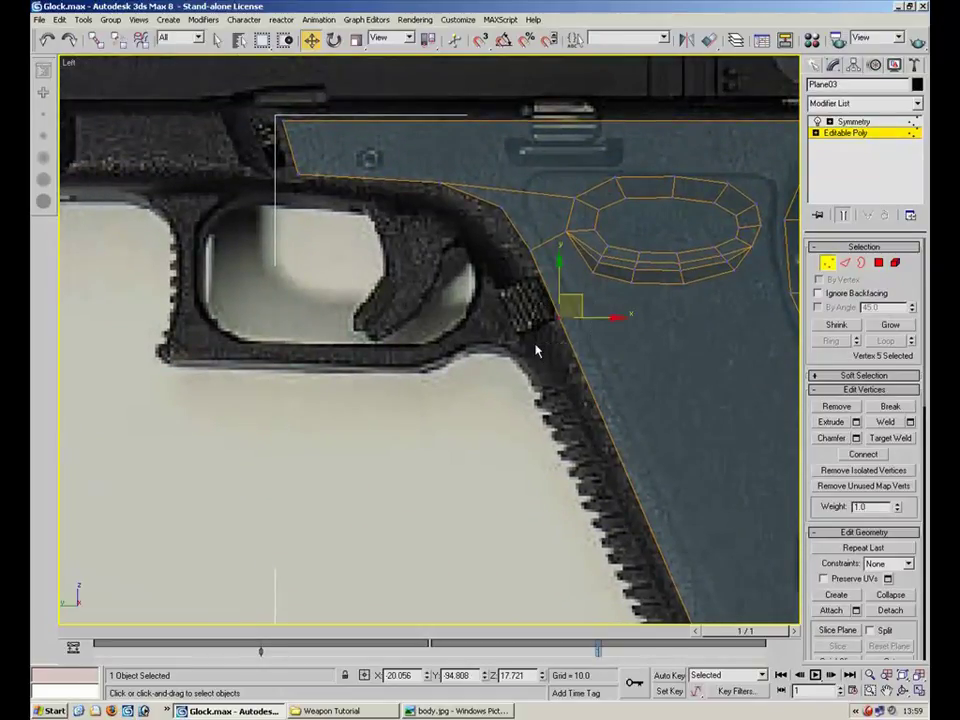
pyautogui.click(545, 337)
pyautogui.click(498, 211)
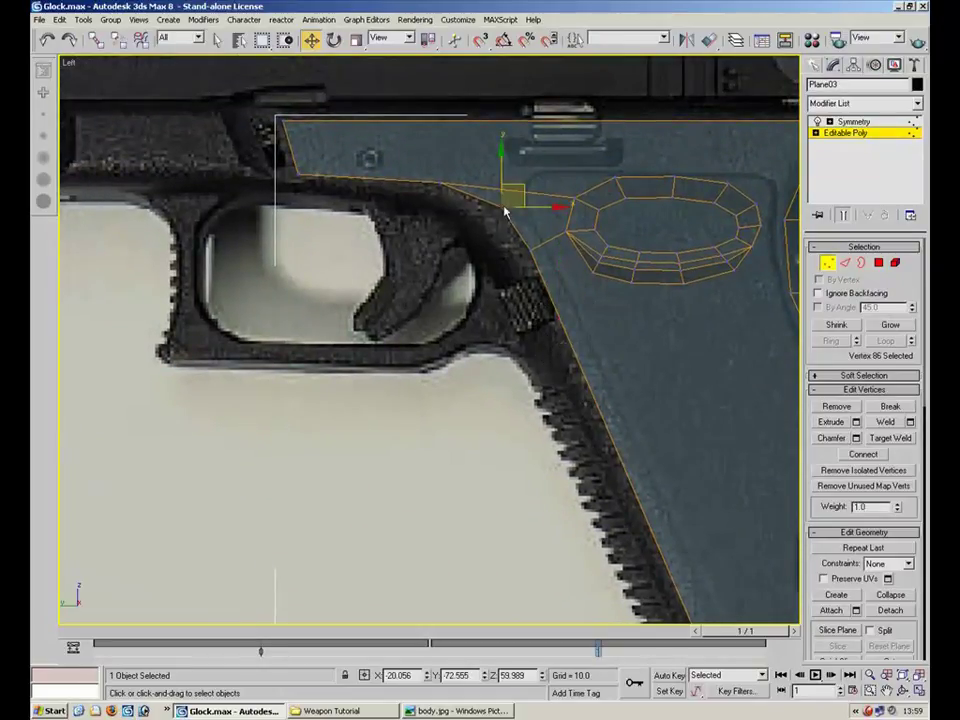
pyautogui.moveTo(522, 185); pyautogui.dragTo(528, 198)
# Extrude the five edges along the frame's underside and grip front forward to form a strip reaching the photo's outline
pyautogui.moveTo(580, 510); pyautogui.dragTo(510, 309, button='middle')
pyautogui.scroll(-1, 510, 309)
pyautogui.moveTo(634, 375); pyautogui.dragTo(504, 411, button='middle')
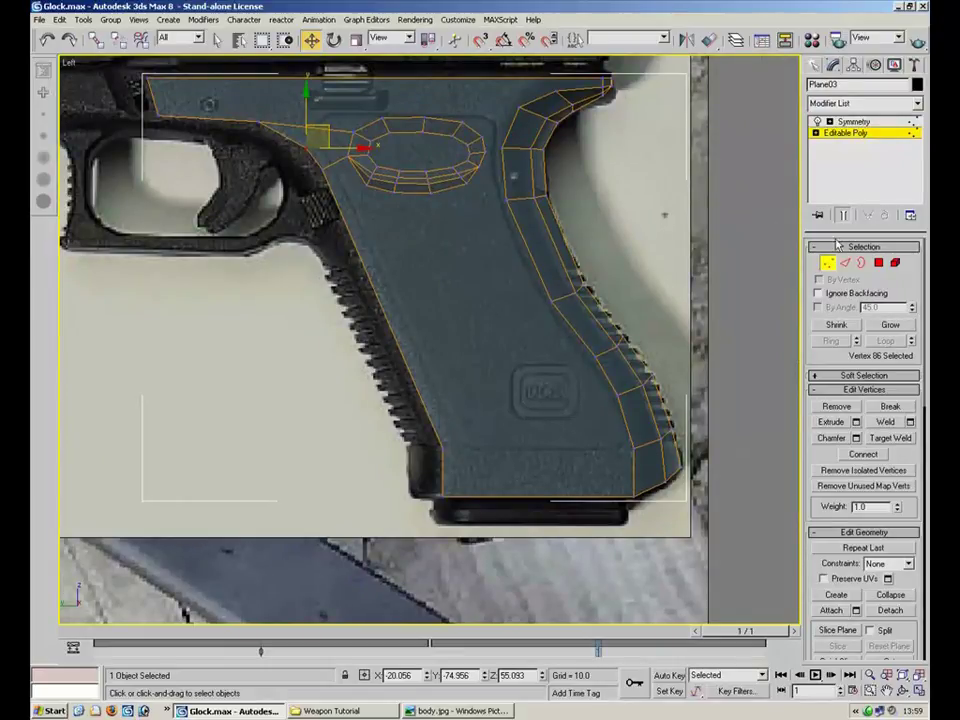
pyautogui.press('2')
pyautogui.click(199, 104)
pyautogui.keyDown('ctrl'); pyautogui.click(177, 95); pyautogui.keyUp('ctrl')
pyautogui.keyDown('ctrl'); pyautogui.click(232, 119); pyautogui.keyUp('ctrl')
pyautogui.keyDown('ctrl'); pyautogui.click(253, 159); pyautogui.keyUp('ctrl')
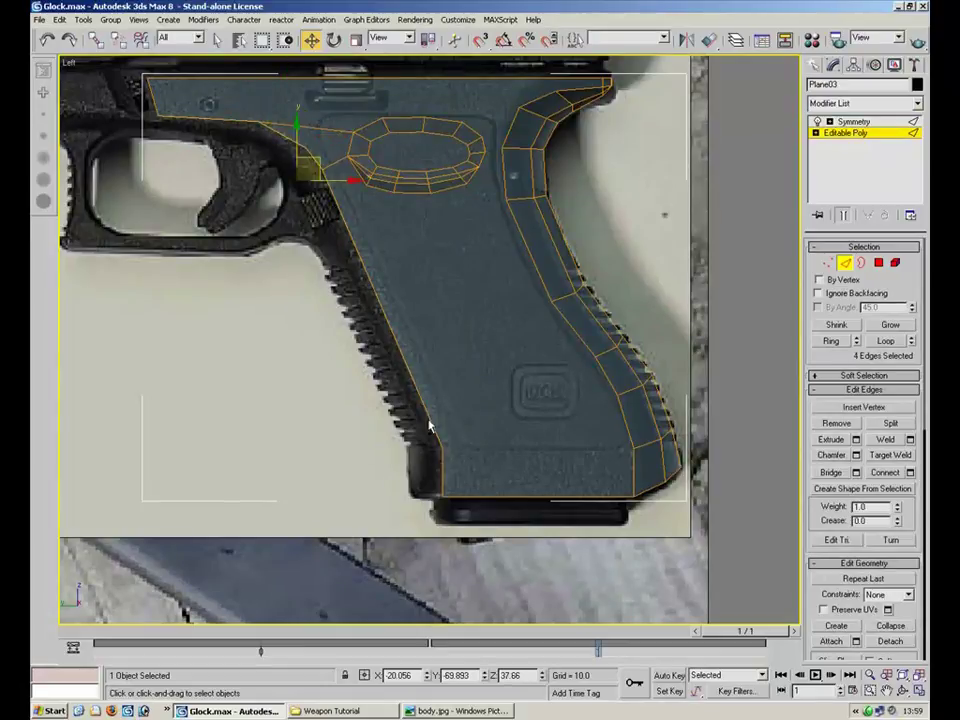
pyautogui.keyDown('ctrl'); pyautogui.click(445, 476); pyautogui.keyUp('ctrl')
pyautogui.keyDown('shift'); pyautogui.moveTo(368, 239); pyautogui.dragTo(335, 240); pyautogui.keyUp('shift')
# Move the new strip's outer vertices behind the trigger and at the frame's front end onto the photo's outline
pyautogui.moveTo(257, 178); pyautogui.dragTo(376, 322, button='middle')
pyautogui.scroll(2, 376, 322)
pyautogui.press('1')
pyautogui.moveTo(404, 301); pyautogui.dragTo(421, 316)
pyautogui.click(379, 284)
pyautogui.moveTo(395, 258); pyautogui.dragTo(407, 277)
pyautogui.moveTo(205, 240); pyautogui.dragTo(305, 312, button='middle')
pyautogui.click(272, 316)
pyautogui.moveTo(289, 281); pyautogui.dragTo(370, 302)
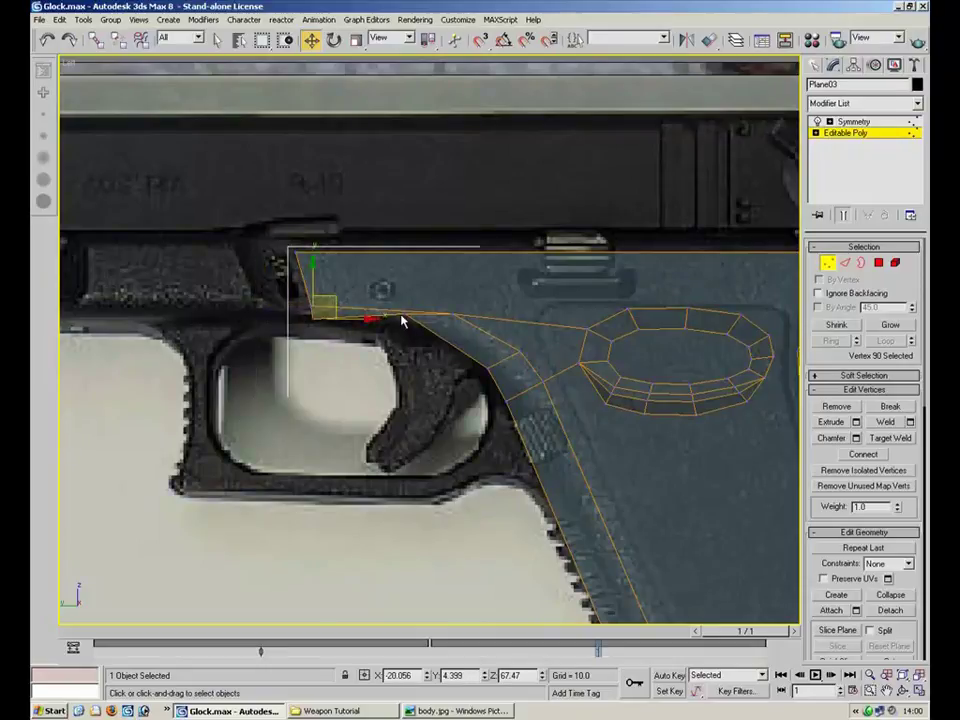
# Move the strip's outer vertex above the trigger back and down along the frame's underside
pyautogui.click(407, 315)
pyautogui.moveTo(427, 289); pyautogui.dragTo(466, 308)
pyautogui.click(526, 394)
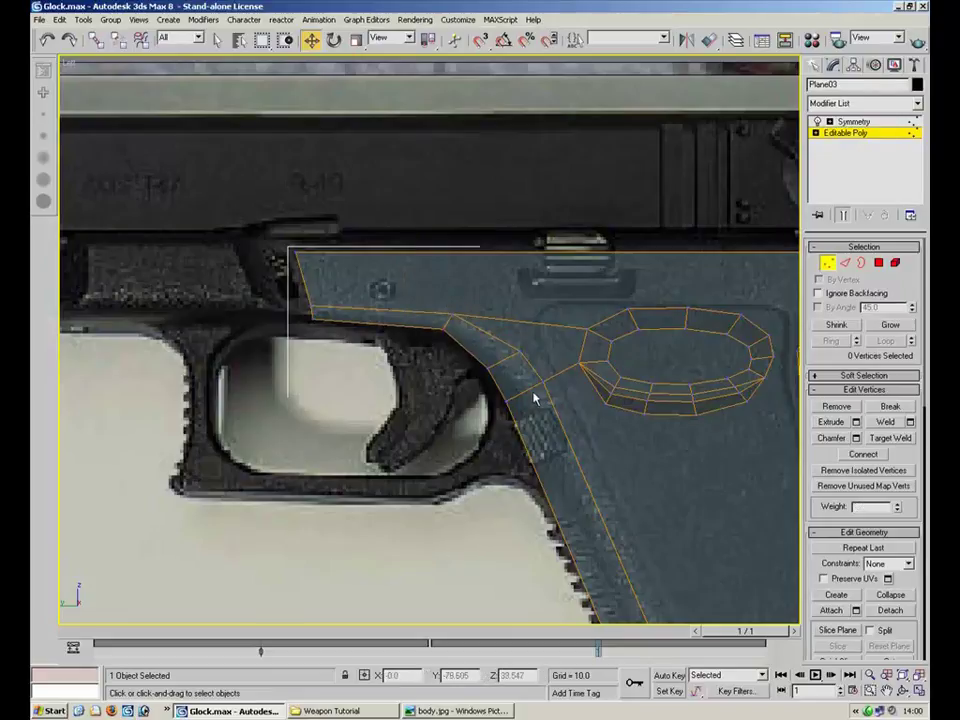
pyautogui.moveTo(504, 365)
pyautogui.mouseDown()
pyautogui.moveTo(534, 328)
pyautogui.moveTo(525, 320)
pyautogui.moveTo(507, 346)
pyautogui.mouseUp()
pyautogui.click(495, 358)
pyautogui.click(570, 482)
# Select the five outer edges along the frame's underside and grip front and set their X position to 0
pyautogui.moveTo(564, 474); pyautogui.dragTo(420, 180, button='middle')
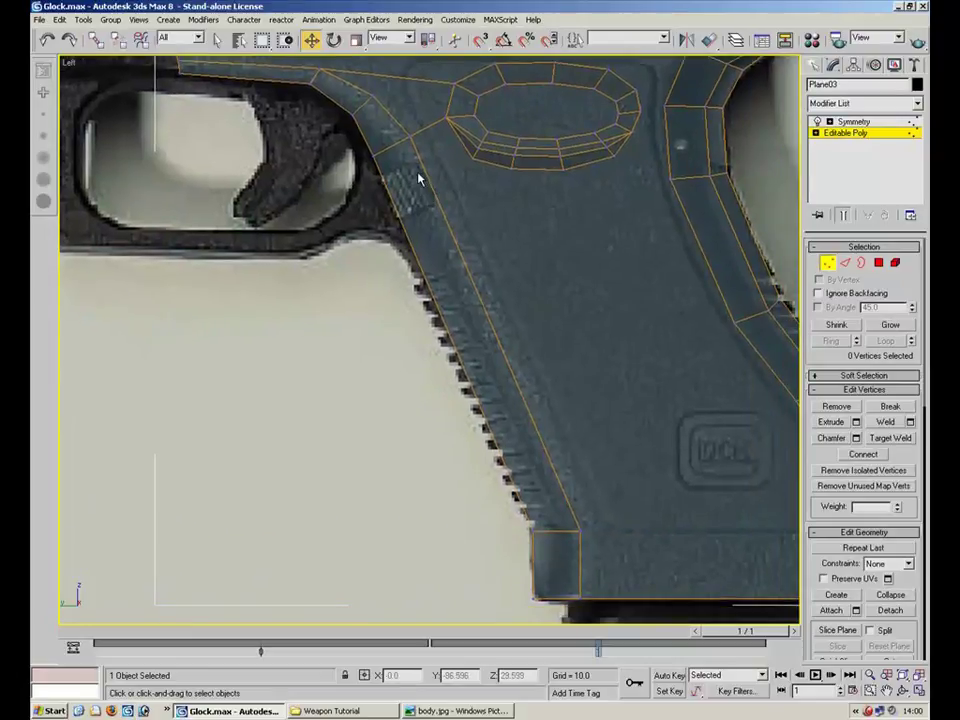
pyautogui.moveTo(416, 322); pyautogui.dragTo(428, 346, button='middle')
pyautogui.scroll(-3, 428, 346)
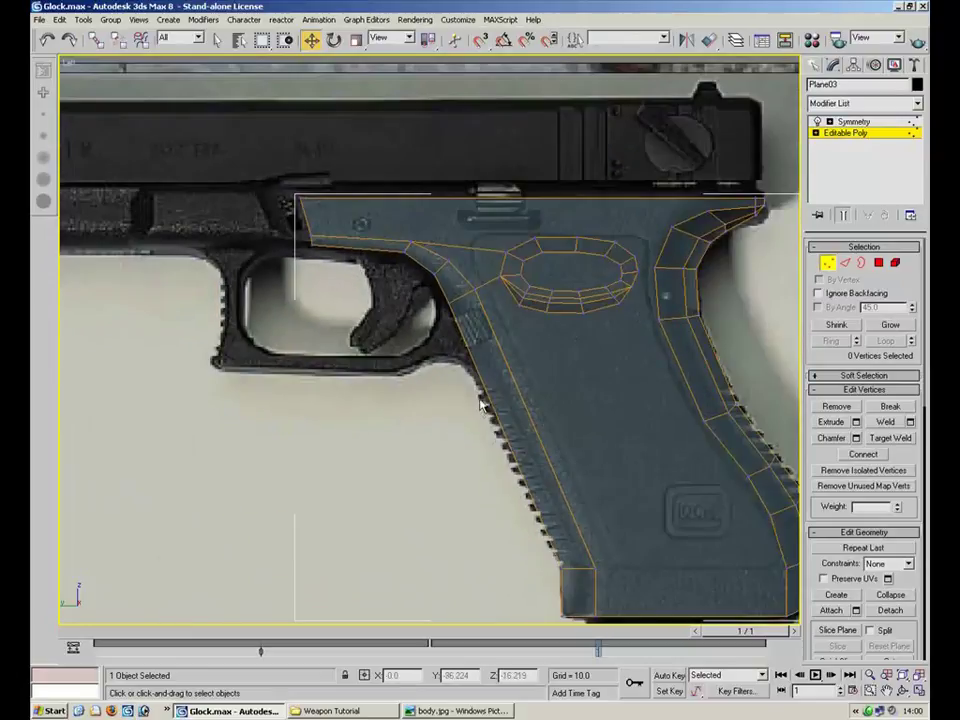
pyautogui.press('2')
pyautogui.keyDown('ctrl'); pyautogui.click(427, 269); pyautogui.keyUp('ctrl')
pyautogui.keyDown('ctrl'); pyautogui.click(443, 297); pyautogui.keyUp('ctrl')
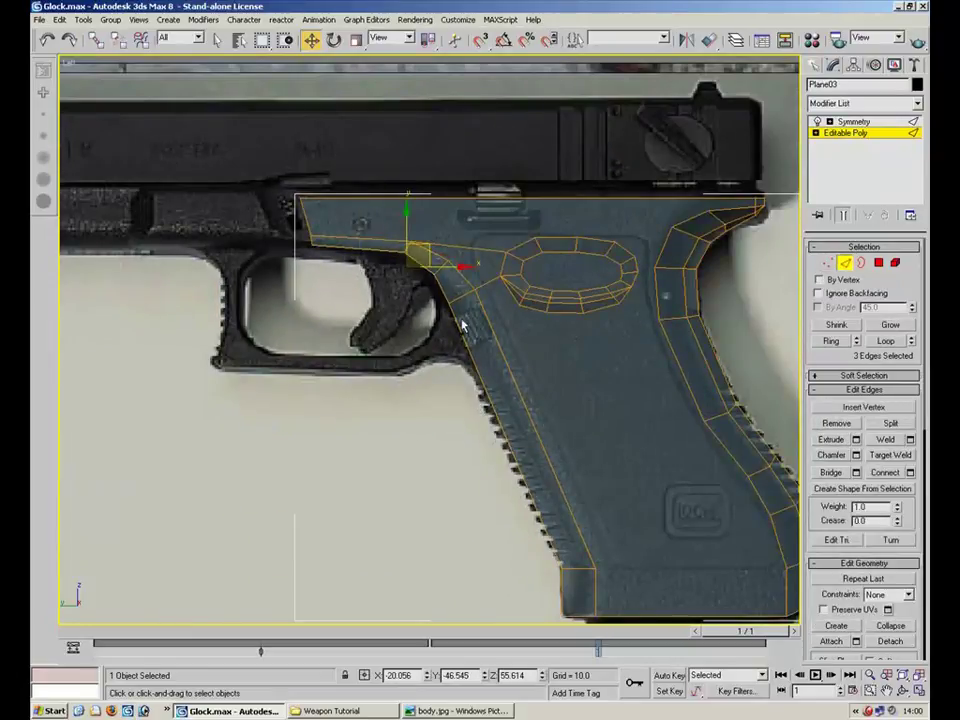
pyautogui.keyDown('ctrl'); pyautogui.click(481, 383); pyautogui.keyUp('ctrl')
pyautogui.keyDown('ctrl'); pyautogui.click(567, 596); pyautogui.keyUp('ctrl')
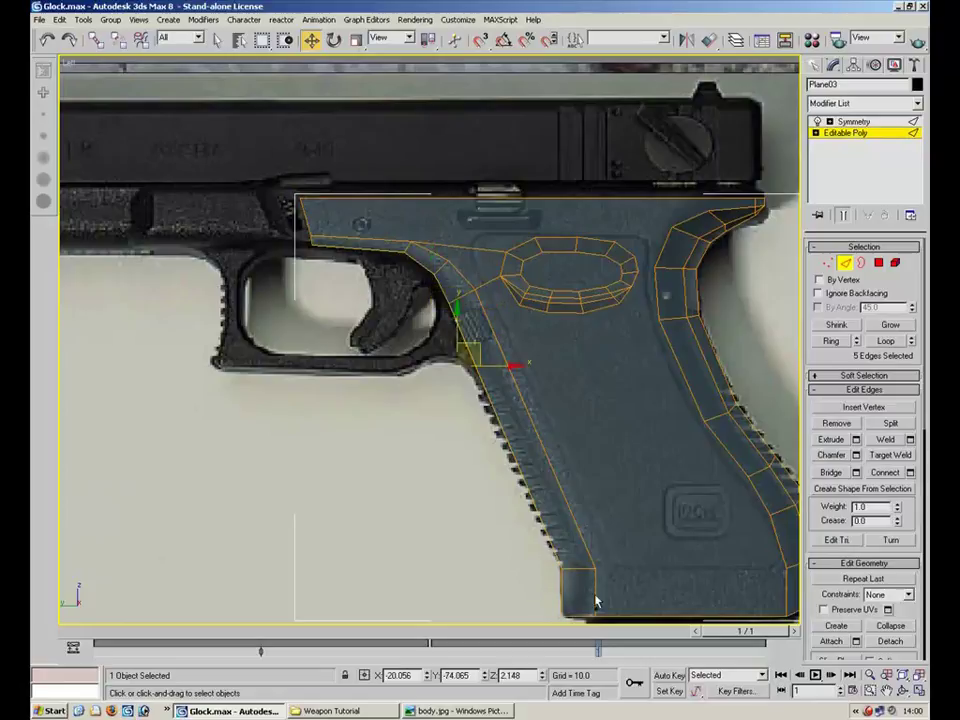
pyautogui.rightClick(427, 677)
# In the maximized Perspective view, extrude the front edges toward the symmetry centre and set the new edges' X position to 0
pyautogui.click(918, 690)
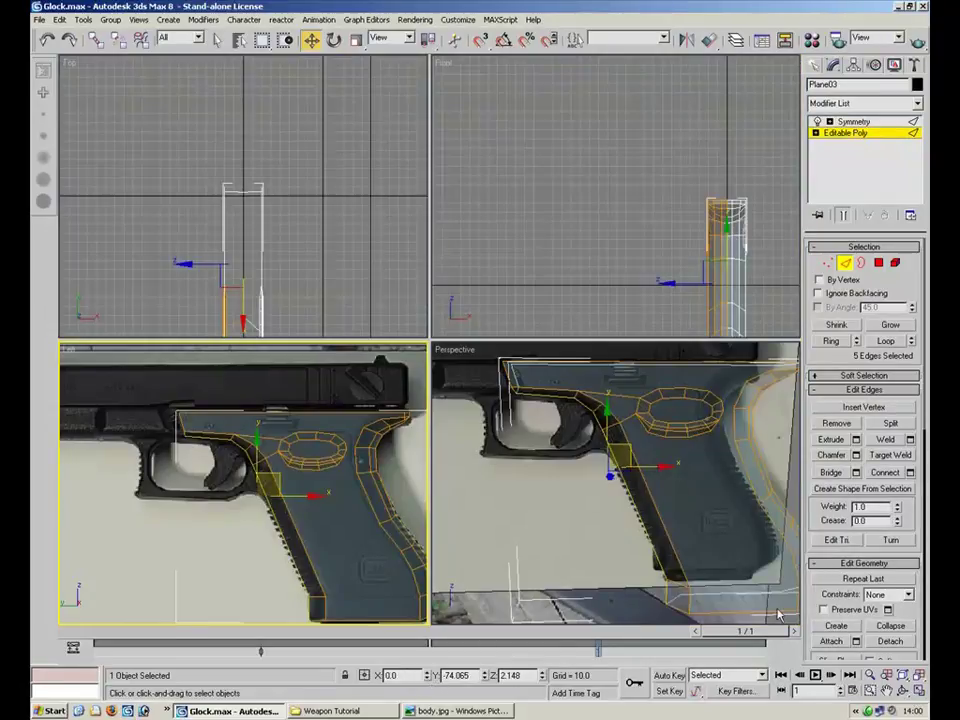
pyautogui.click(921, 690)
pyautogui.keyDown('alt'); pyautogui.moveTo(486, 495); pyautogui.dragTo(424, 386, button='middle'); pyautogui.keyUp('alt')
pyautogui.moveTo(405, 315)
pyautogui.mouseDown()
pyautogui.moveTo(440, 315)
pyautogui.moveTo(404, 313)
pyautogui.mouseUp()
pyautogui.keyDown('alt'); pyautogui.moveTo(511, 342); pyautogui.dragTo(468, 360, button='middle'); pyautogui.keyUp('alt')
pyautogui.rightClick(427, 677)
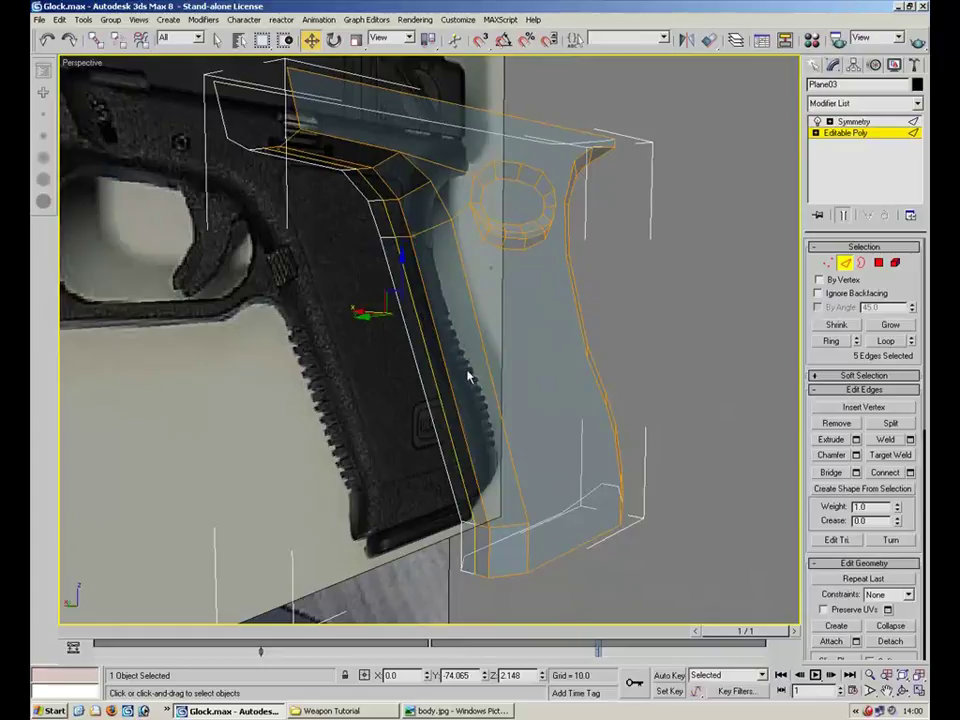
# Select the lengthwise edge beside the centre line on the grip's back and copy its X coordinate
pyautogui.keyDown('alt'); pyautogui.moveTo(472, 374); pyautogui.dragTo(393, 410, button='middle'); pyautogui.keyUp('alt')
pyautogui.keyDown('alt'); pyautogui.moveTo(322, 402); pyautogui.dragTo(438, 386, button='middle'); pyautogui.keyUp('alt')
pyautogui.click(380, 432)
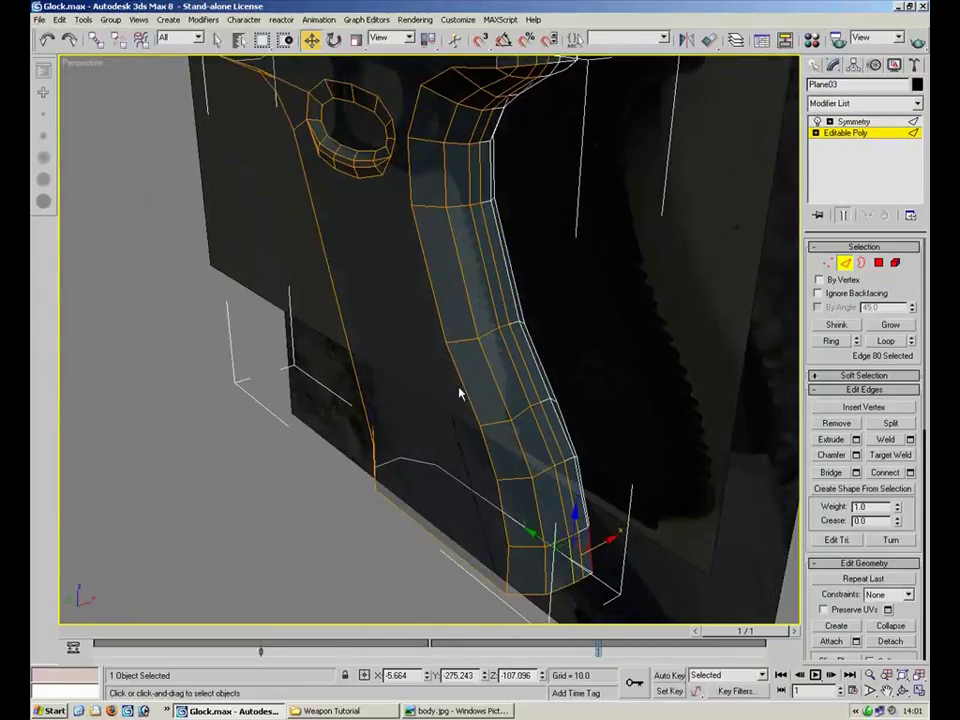
pyautogui.click(511, 370)
pyautogui.keyDown('alt'); pyautogui.moveTo(553, 369); pyautogui.dragTo(527, 339, button='middle'); pyautogui.keyUp('alt')
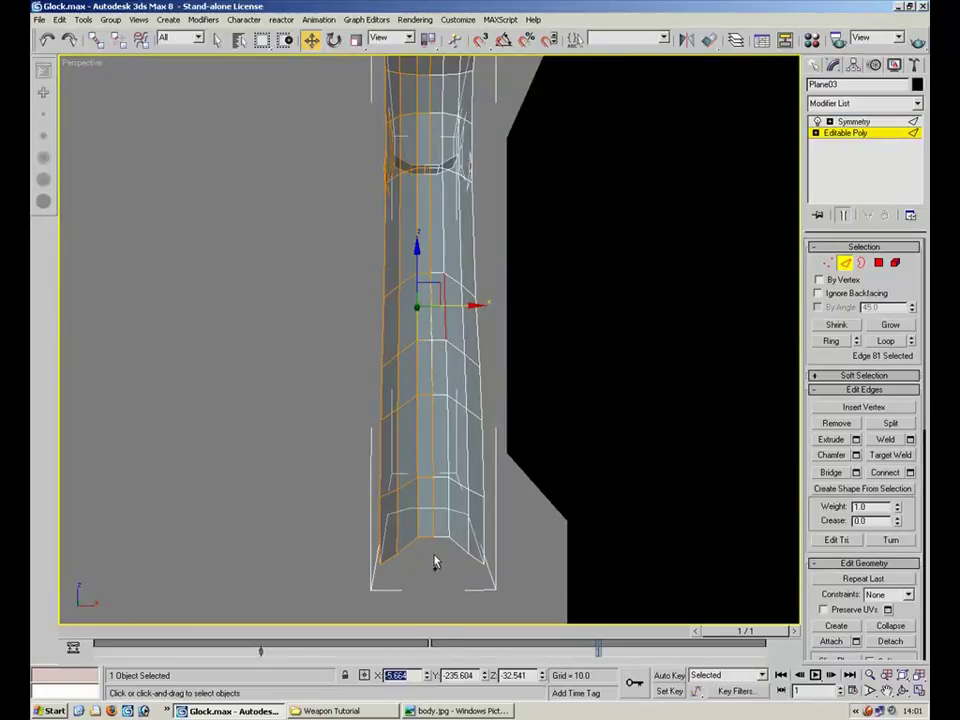
pyautogui.keyDown('alt'); pyautogui.moveTo(325, 347); pyautogui.dragTo(444, 360, button='middle'); pyautogui.keyUp('alt')
pyautogui.keyDown('alt'); pyautogui.moveTo(553, 345); pyautogui.dragTo(508, 305, button='middle'); pyautogui.keyUp('alt')
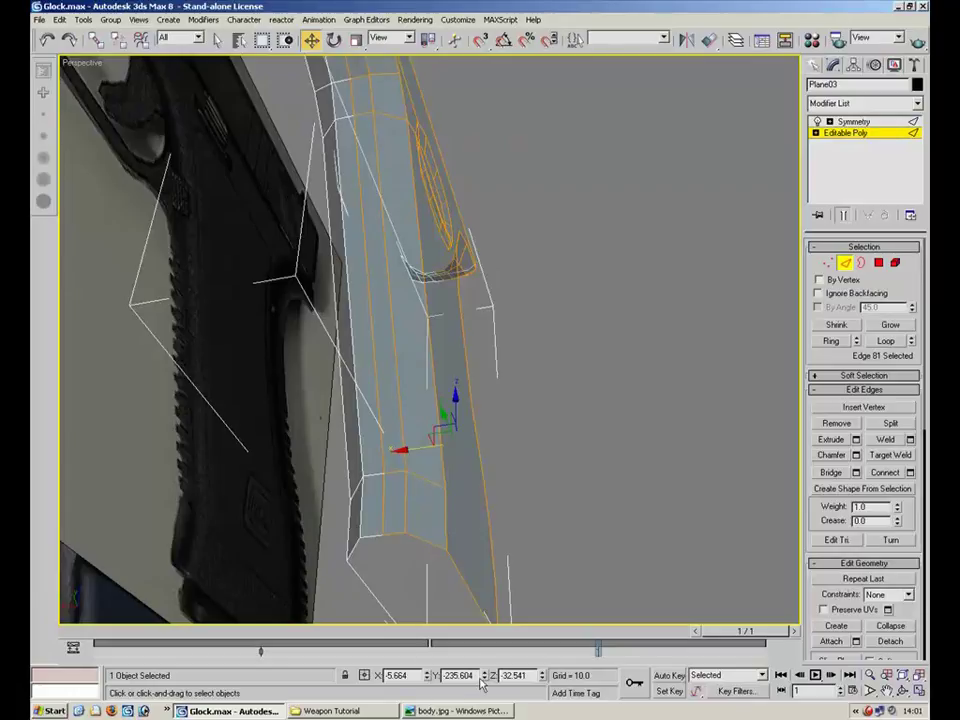
pyautogui.doubleClick(395, 676)
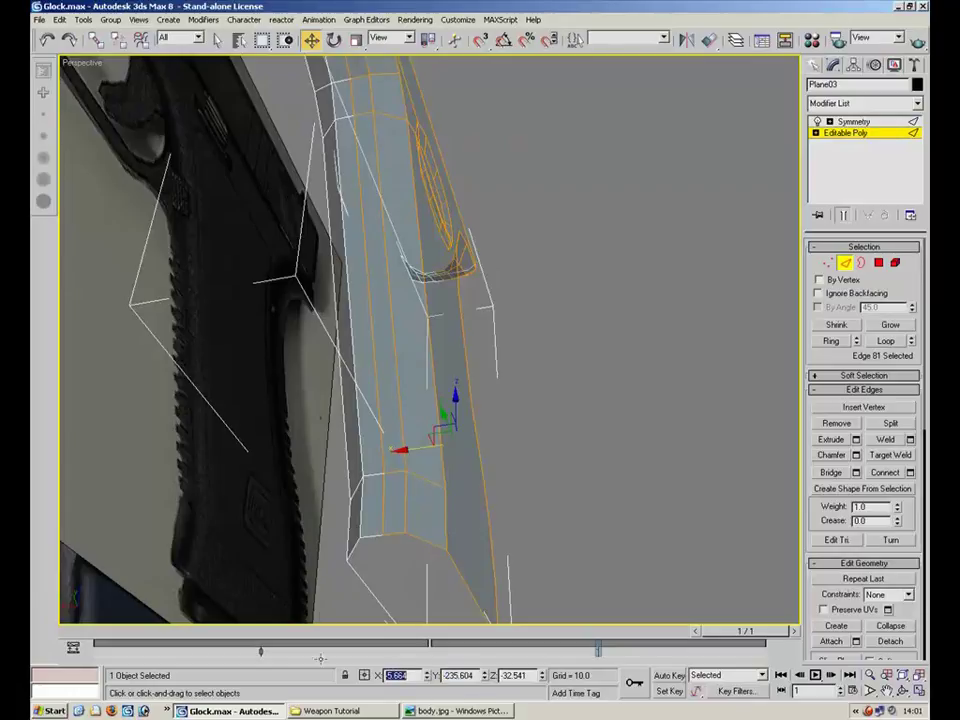
# Select the five lengthwise edges beside the centre line on the grip's front and frame underside and set their X position to -5.664
pyautogui.click(404, 492)
pyautogui.keyDown('ctrl'); pyautogui.click(392, 307); pyautogui.keyUp('ctrl')
pyautogui.moveTo(365, 130); pyautogui.dragTo(397, 246, button='middle')
pyautogui.keyDown('ctrl'); pyautogui.click(402, 243); pyautogui.keyUp('ctrl')
pyautogui.keyDown('ctrl'); pyautogui.click(392, 200); pyautogui.keyUp('ctrl')
pyautogui.keyDown('ctrl'); pyautogui.click(379, 146); pyautogui.keyUp('ctrl')
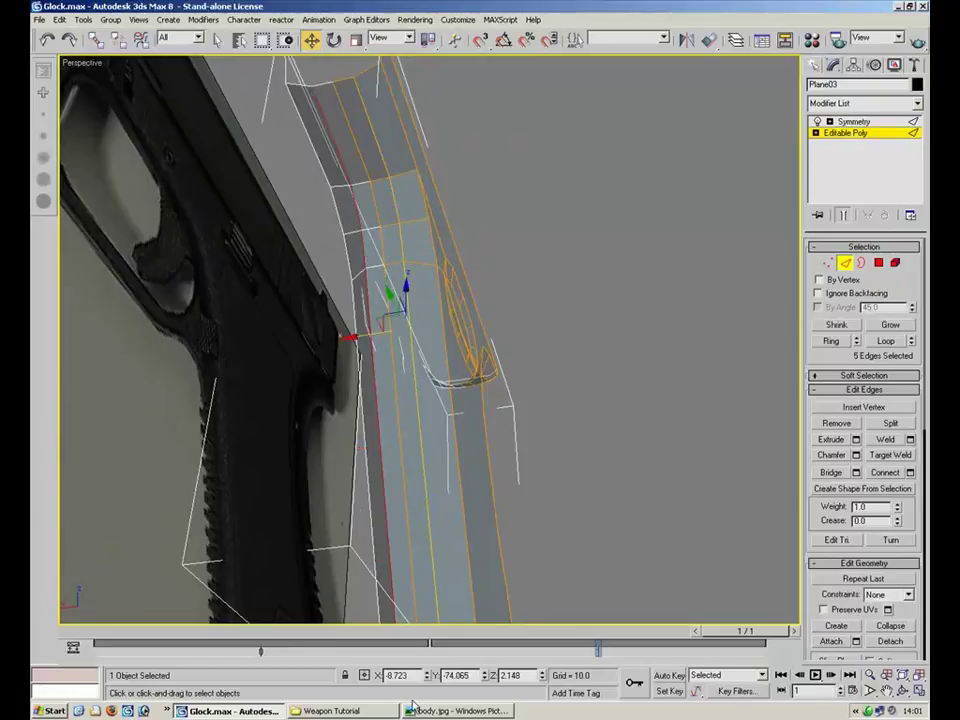
pyautogui.moveTo(372, 511); pyautogui.dragTo(553, 258)
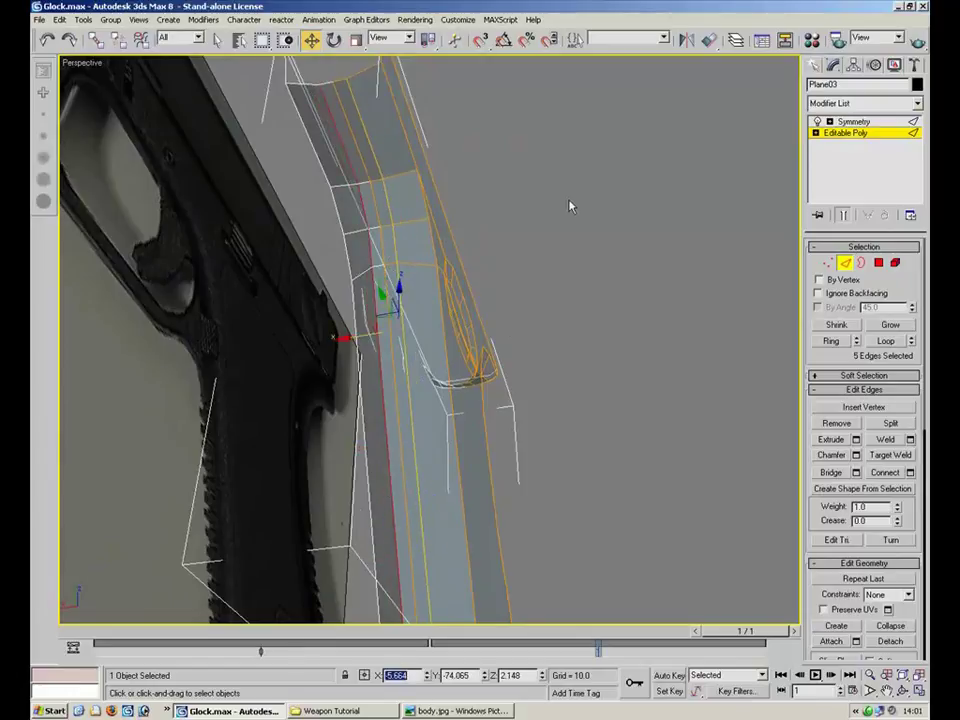
pyautogui.keyDown('alt'); pyautogui.moveTo(557, 206); pyautogui.dragTo(227, 163, button='middle'); pyautogui.keyUp('alt')
pyautogui.click(163, 135)
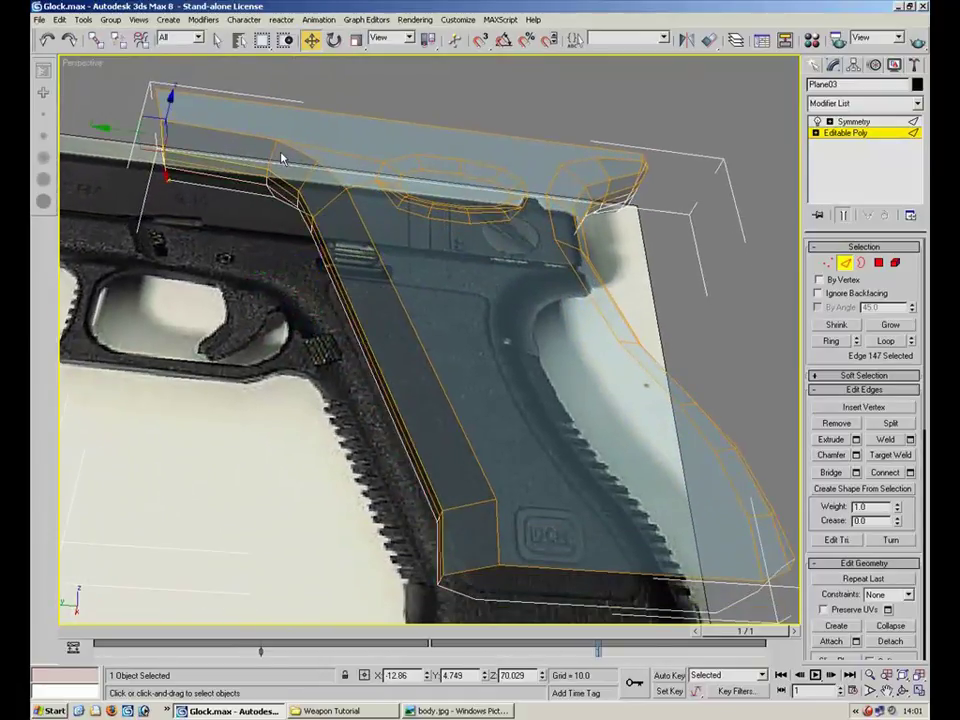
pyautogui.keyDown('ctrl'); pyautogui.click(332, 204); pyautogui.keyUp('ctrl')
pyautogui.keyDown('ctrl'); pyautogui.click(471, 501); pyautogui.keyUp('ctrl')
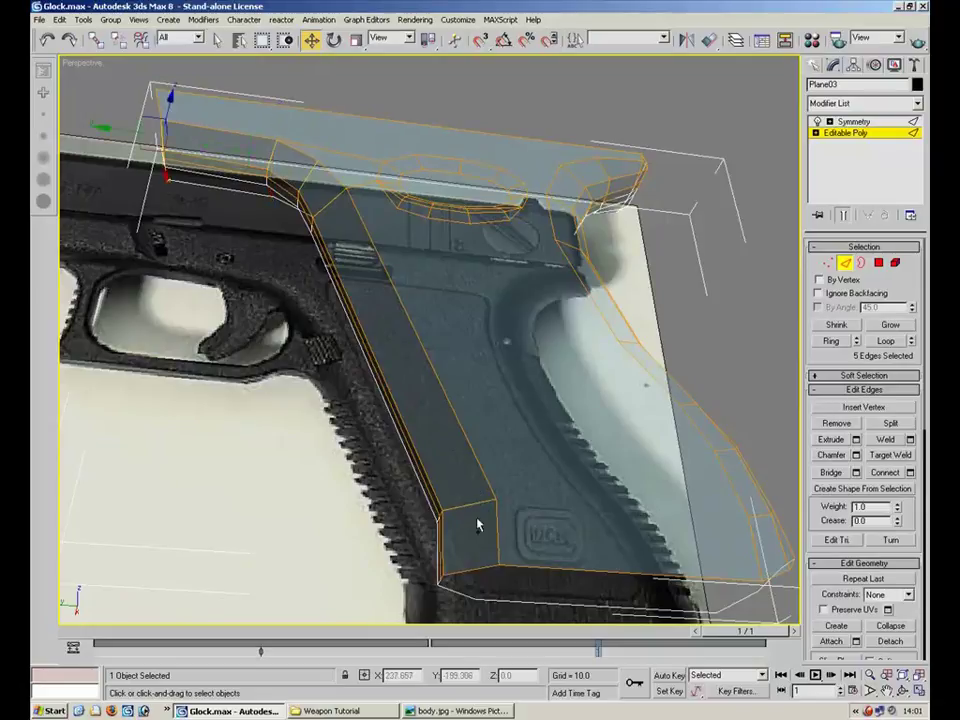
pyautogui.keyDown('ctrl'); pyautogui.click(352, 400); pyautogui.keyUp('ctrl')
pyautogui.keyDown('alt'); pyautogui.moveTo(464, 320); pyautogui.dragTo(476, 260, button='middle'); pyautogui.keyUp('alt')
pyautogui.keyDown('alt'); pyautogui.moveTo(383, 340); pyautogui.dragTo(294, 233, button='middle'); pyautogui.keyUp('alt')
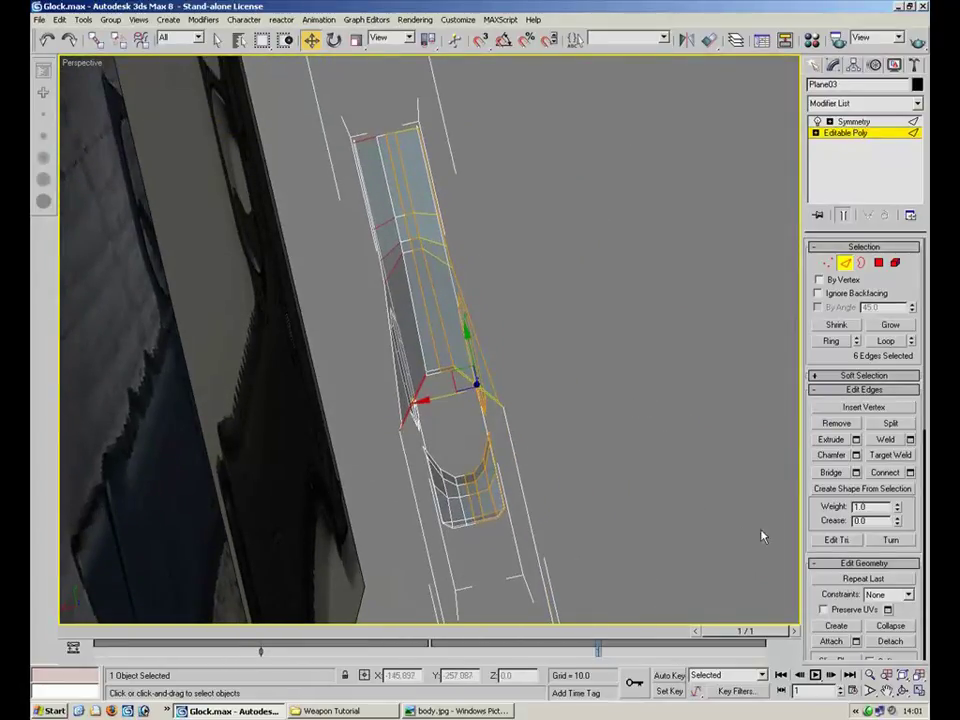
pyautogui.click(581, 296)
# Connect the six cross edges of the front strip with a lengthwise edge loop and move that loop forward about 4 units in Y
pyautogui.click(409, 131)
pyautogui.keyDown('alt'); pyautogui.moveTo(409, 131); pyautogui.dragTo(431, 198, button='middle'); pyautogui.keyUp('alt')
pyautogui.keyDown('ctrl'); pyautogui.click(401, 137); pyautogui.keyUp('ctrl')
pyautogui.keyDown('ctrl'); pyautogui.click(415, 170); pyautogui.keyUp('ctrl')
pyautogui.keyDown('ctrl'); pyautogui.click(494, 474); pyautogui.keyUp('ctrl')
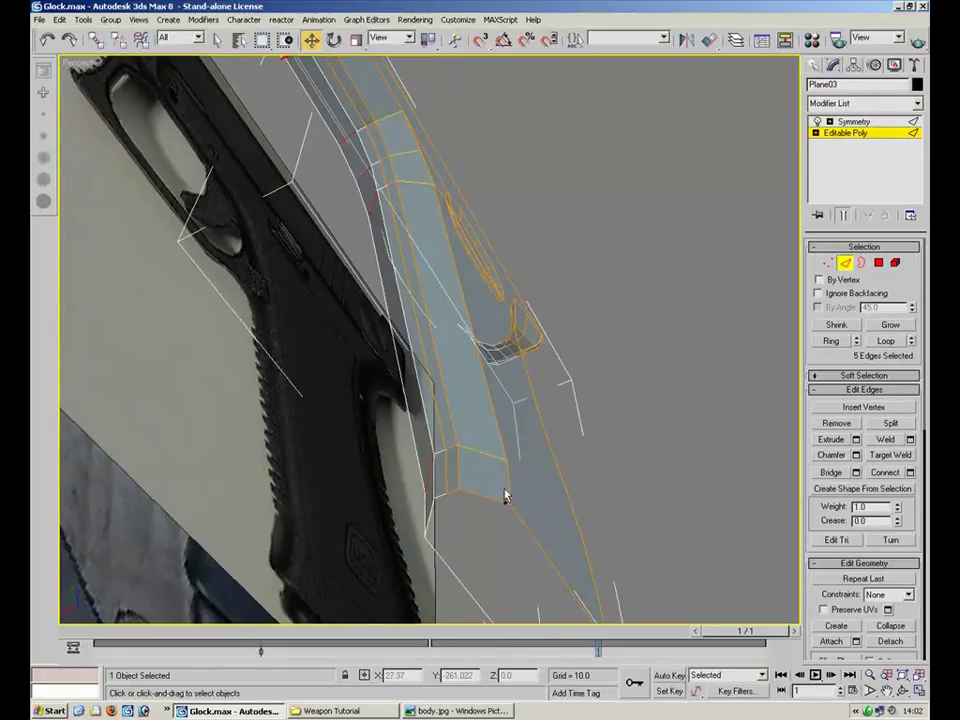
pyautogui.keyDown('ctrl'); pyautogui.click(485, 498); pyautogui.keyUp('ctrl')
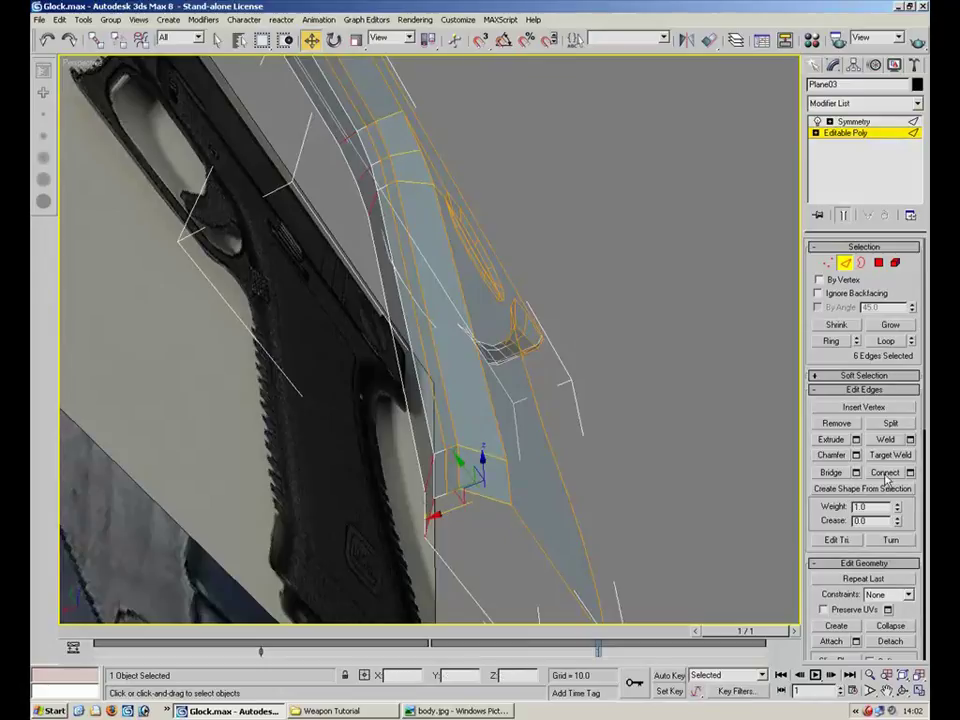
pyautogui.hotkey('ctrl', 'z')
pyautogui.keyDown('alt'); pyautogui.moveTo(579, 347); pyautogui.dragTo(392, 224, button='middle'); pyautogui.keyUp('alt')
pyautogui.moveTo(308, 288); pyautogui.dragTo(300, 288)
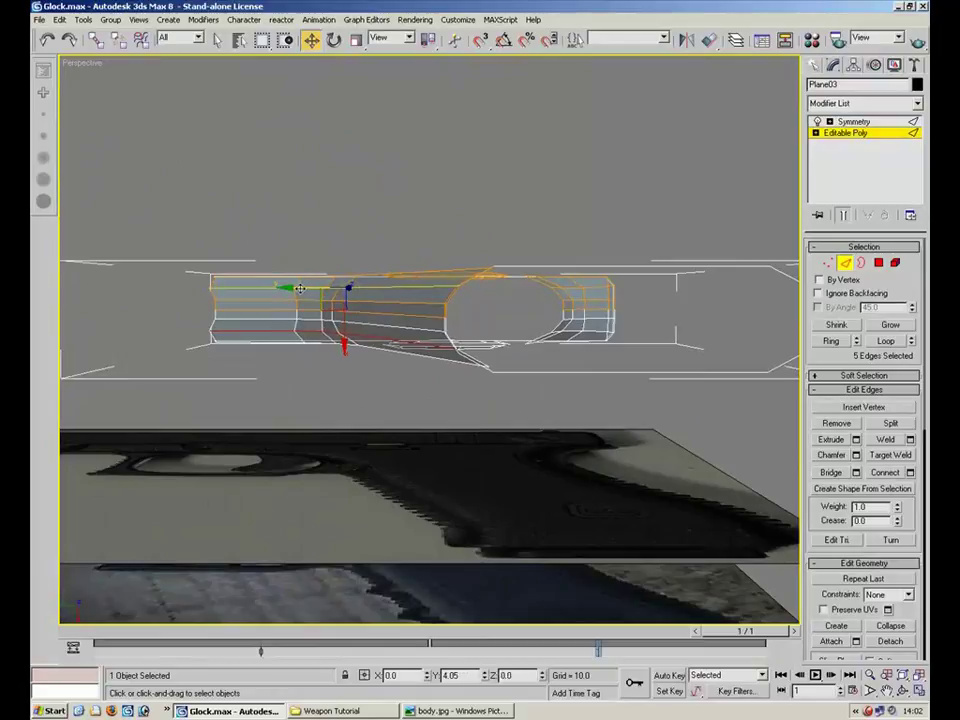
# Select the new loop's two vertices under the frame ahead of the grip and lower them about 1.7 units in Z
pyautogui.keyDown('alt'); pyautogui.moveTo(299, 288); pyautogui.dragTo(384, 353, button='middle'); pyautogui.keyUp('alt')
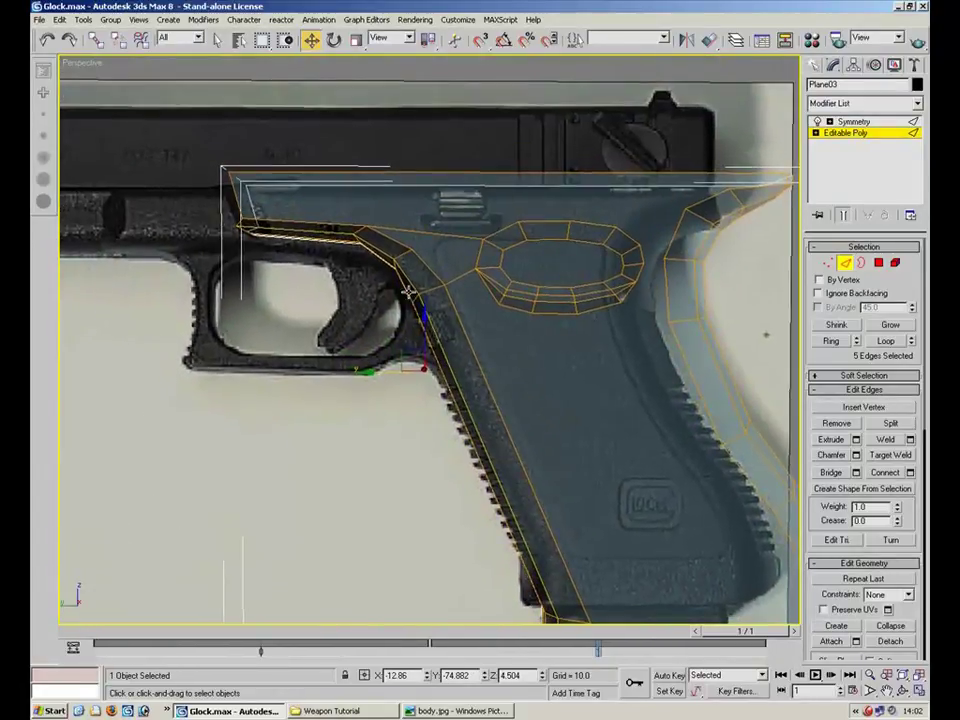
pyautogui.scroll(5, 415, 307)
pyautogui.press('1')
pyautogui.click(150, 232)
pyautogui.keyDown('ctrl'); pyautogui.click(433, 248); pyautogui.keyUp('ctrl')
pyautogui.keyDown('alt'); pyautogui.moveTo(362, 238); pyautogui.dragTo(451, 224, button='middle'); pyautogui.keyUp('alt')
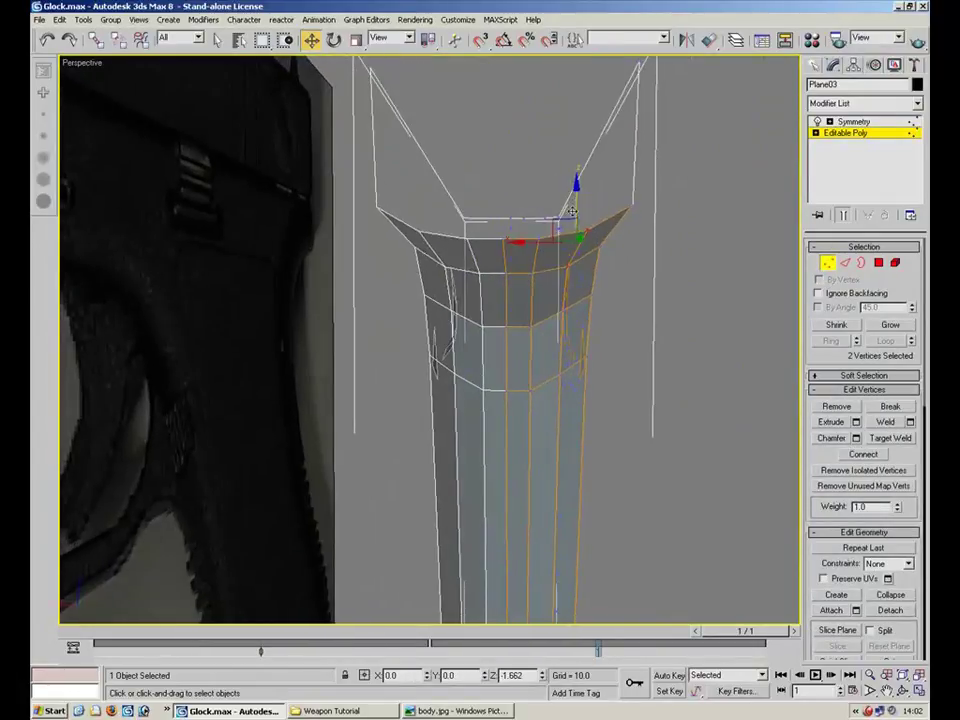
pyautogui.keyDown('alt'); pyautogui.moveTo(574, 230); pyautogui.dragTo(383, 152, button='middle'); pyautogui.keyUp('alt')
# Move the loop's rear underside vertex slightly back in Y and its front-end vertex back about 5 units, and leave vertex editing
pyautogui.click(361, 160)
pyautogui.keyDown('alt'); pyautogui.moveTo(401, 229); pyautogui.dragTo(479, 270, button='middle'); pyautogui.keyUp('alt')
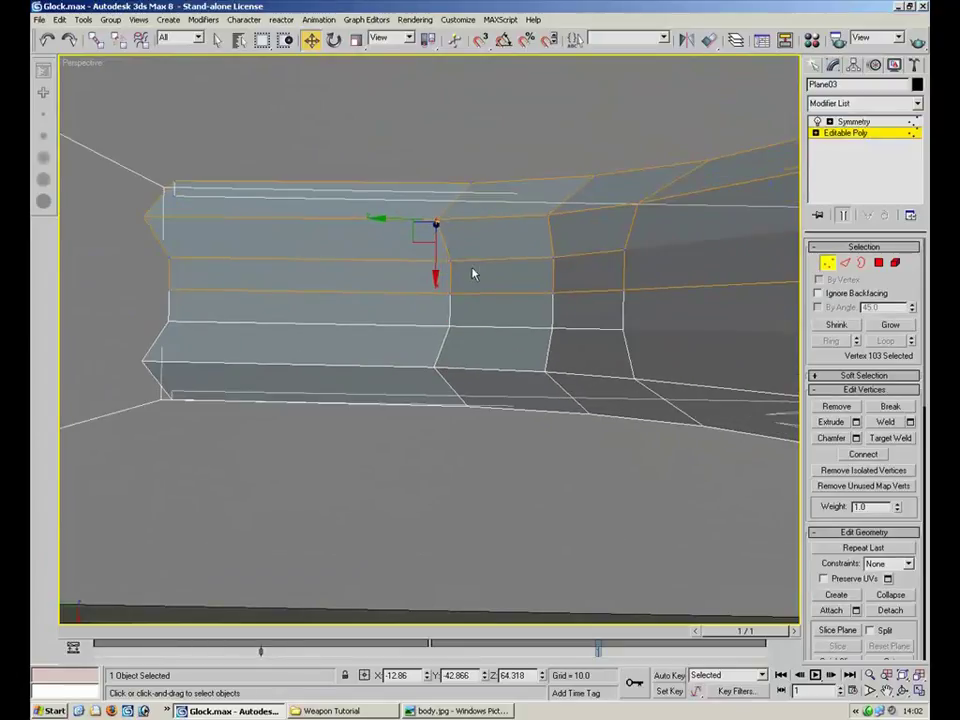
pyautogui.moveTo(420, 219); pyautogui.dragTo(434, 221)
pyautogui.keyDown('alt'); pyautogui.moveTo(446, 208); pyautogui.dragTo(429, 285, button='middle'); pyautogui.keyUp('alt')
pyautogui.click(398, 289)
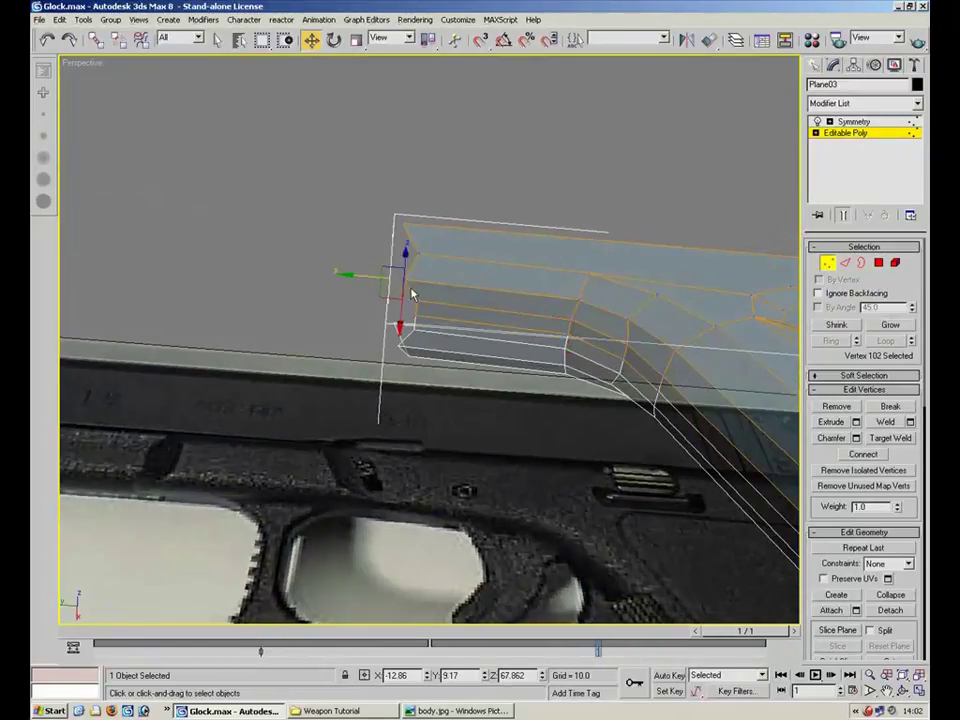
pyautogui.moveTo(363, 276); pyautogui.dragTo(393, 277)
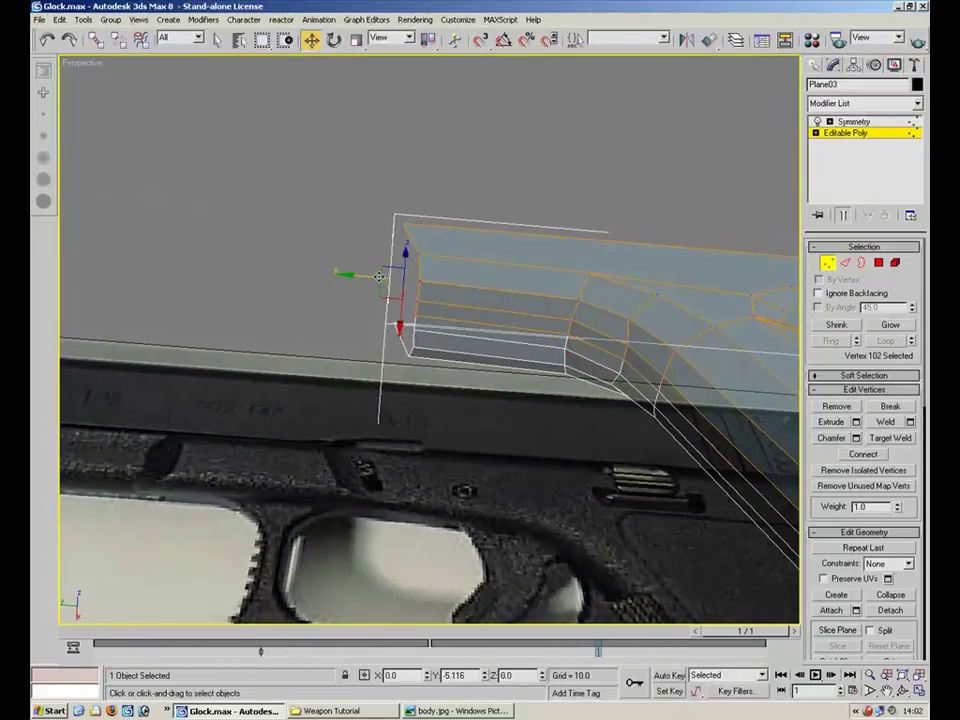
pyautogui.keyDown('alt'); pyautogui.moveTo(379, 276); pyautogui.dragTo(783, 277, button='middle'); pyautogui.keyUp('alt')
pyautogui.click(827, 264)
pyautogui.keyDown('alt'); pyautogui.moveTo(738, 348); pyautogui.dragTo(394, 386, button='middle'); pyautogui.keyUp('alt')
pyautogui.moveTo(394, 386); pyautogui.dragTo(471, 336, button='middle')
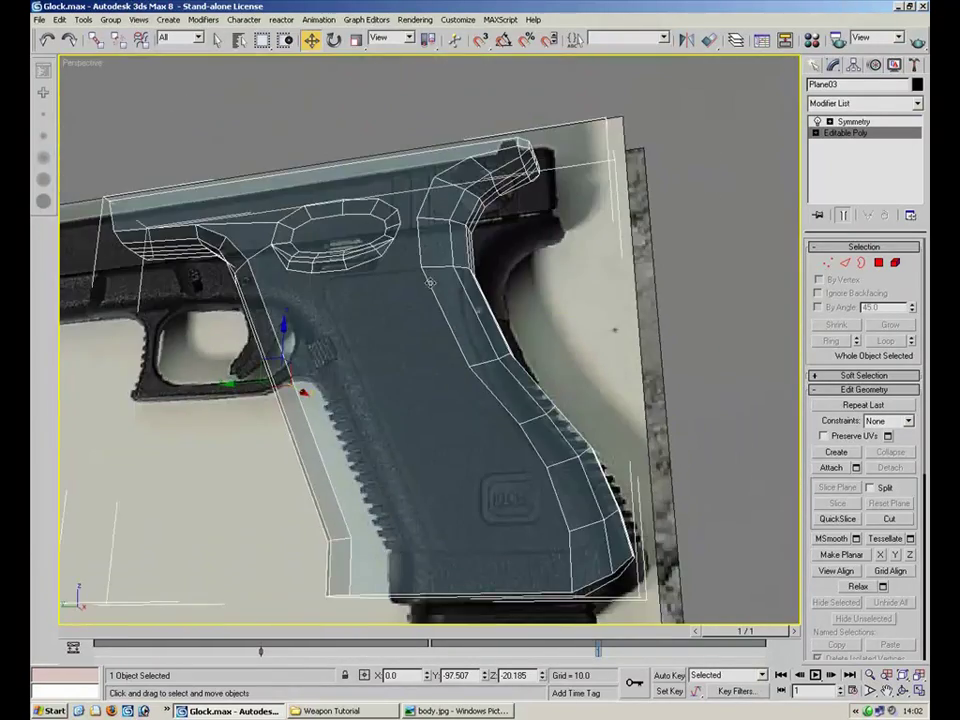
pyautogui.keyDown('alt'); pyautogui.moveTo(404, 277); pyautogui.dragTo(336, 314, button='middle'); pyautogui.keyUp('alt')
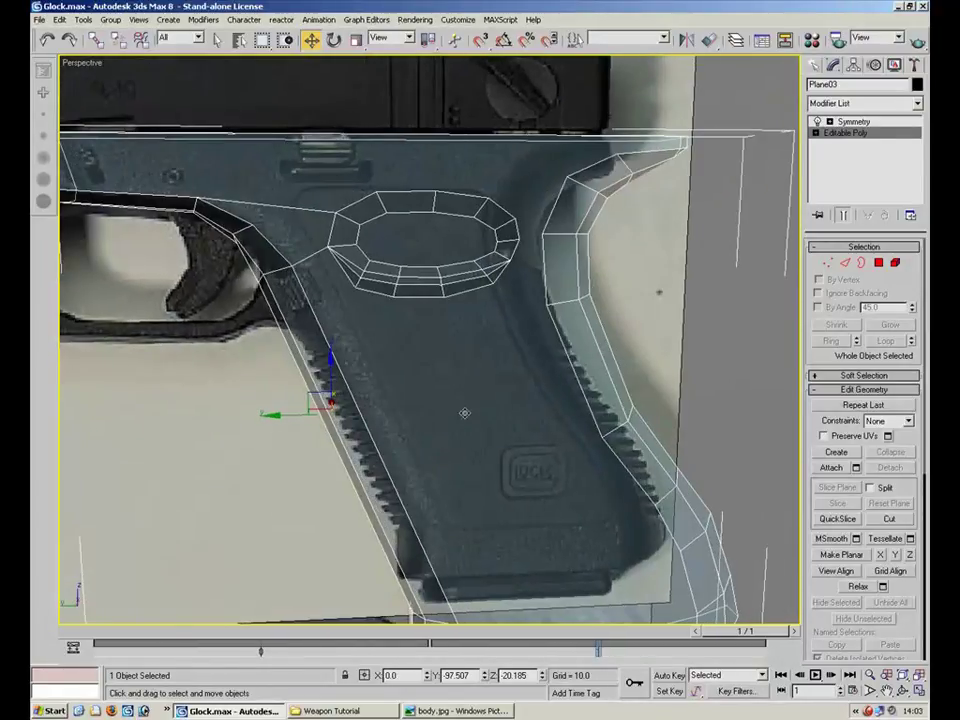
pyautogui.keyDown('alt'); pyautogui.moveTo(589, 495); pyautogui.dragTo(476, 279, button='middle'); pyautogui.keyUp('alt')
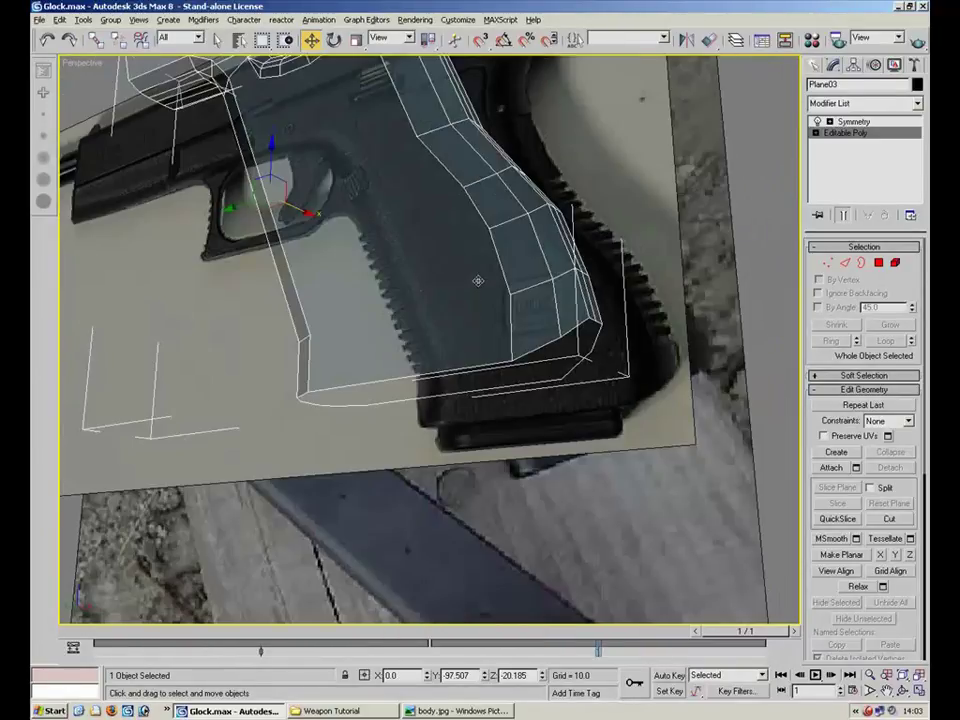
pyautogui.click(492, 316)
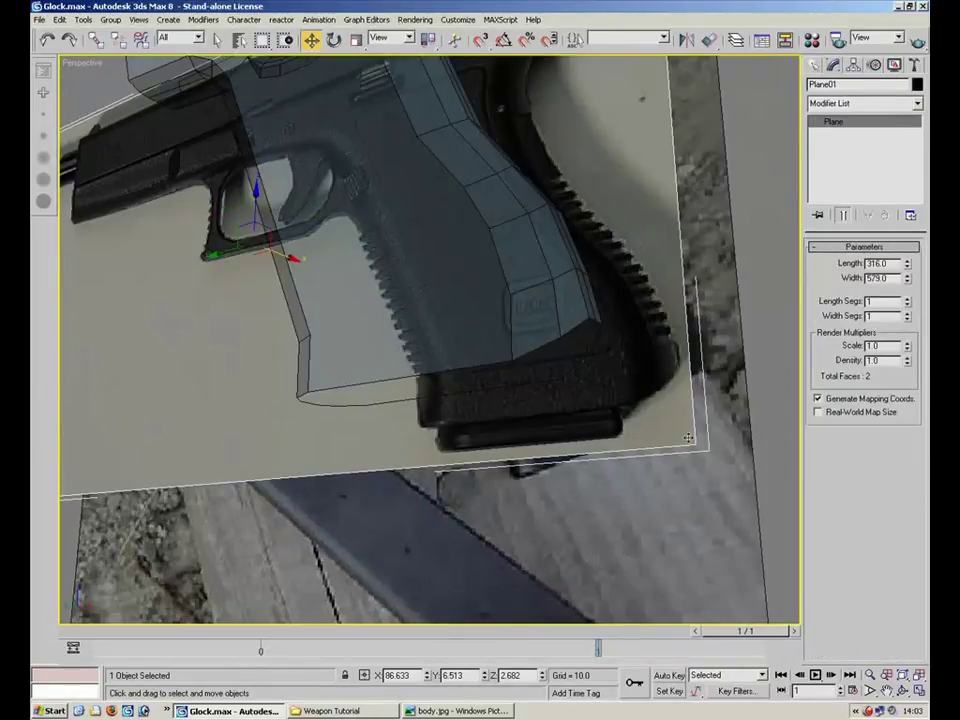
pyautogui.rightClick(633, 376)
pyautogui.click(683, 290)
pyautogui.click(514, 293)
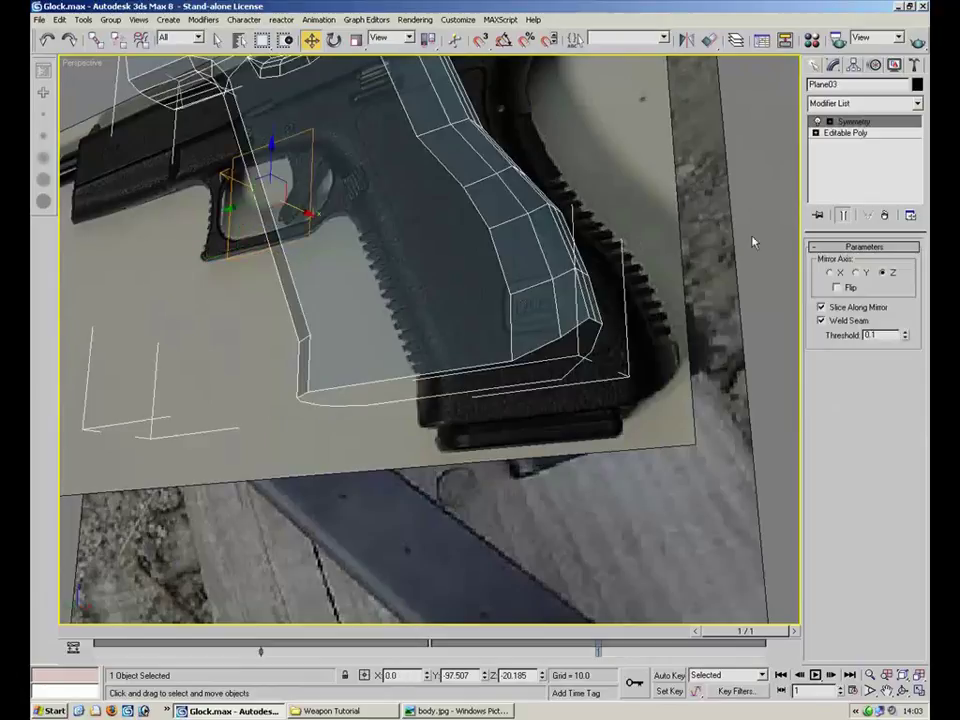
pyautogui.click(828, 134)
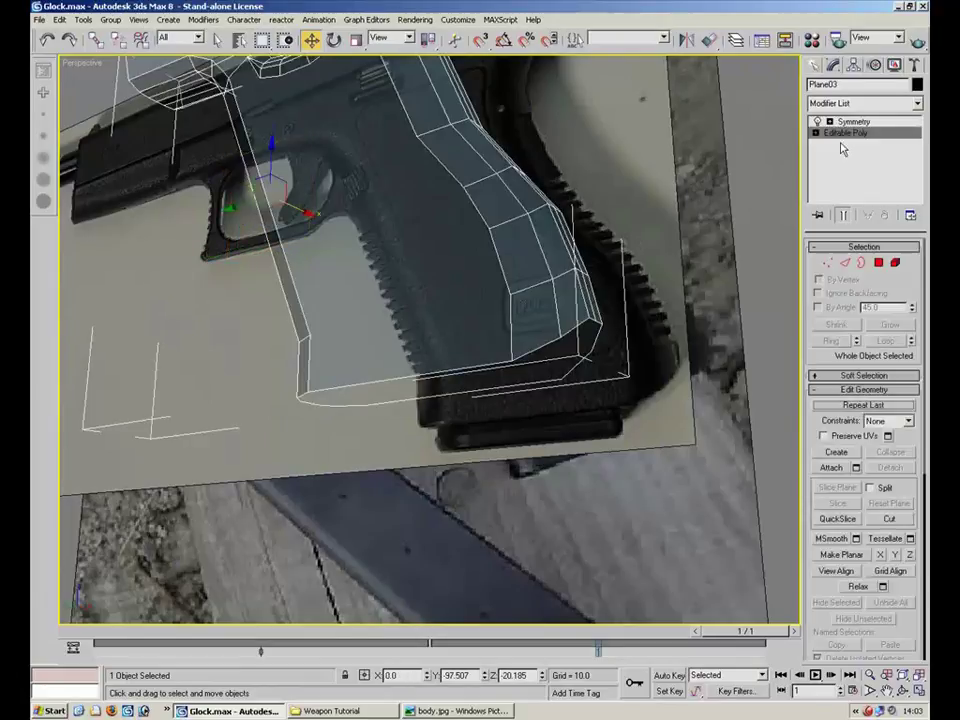
# Extrude the two bottom edges at the grip's rear corner inward as a narrow strip toward the centre line
pyautogui.click(845, 263)
pyautogui.keyDown('alt'); pyautogui.moveTo(456, 347); pyautogui.dragTo(431, 247, button='middle'); pyautogui.keyUp('alt')
pyautogui.click(422, 245)
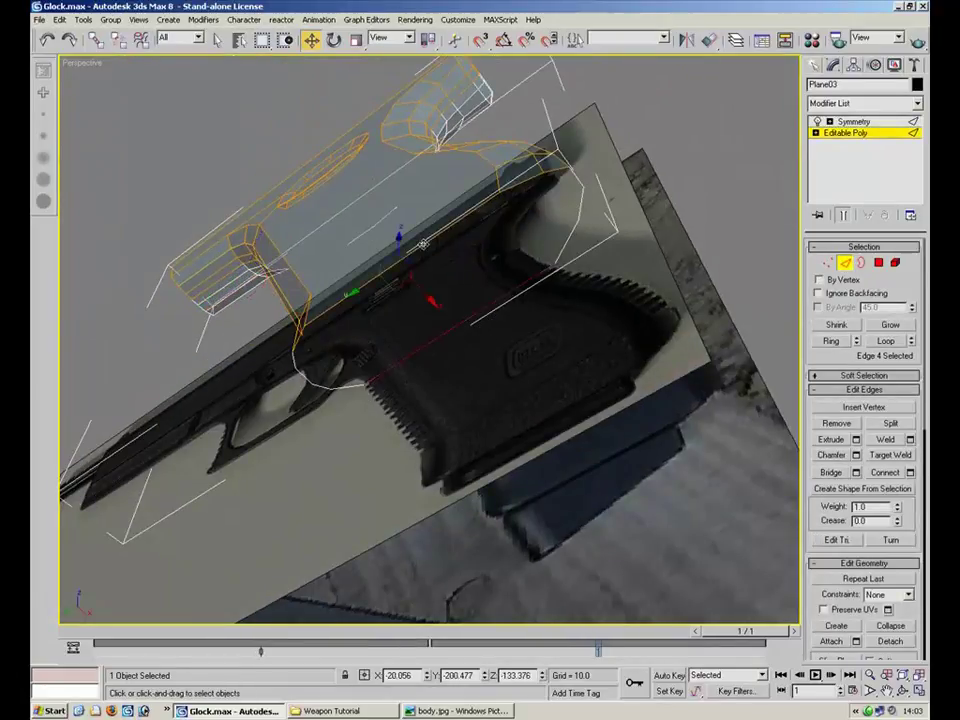
pyautogui.click(516, 185)
pyautogui.keyDown('ctrl'); pyautogui.click(551, 167); pyautogui.keyUp('ctrl')
pyautogui.keyDown('alt'); pyautogui.moveTo(590, 188); pyautogui.dragTo(489, 374, button='middle'); pyautogui.keyUp('alt')
pyautogui.keyDown('alt'); pyautogui.moveTo(489, 303); pyautogui.dragTo(571, 197, button='middle'); pyautogui.keyUp('alt')
# Target-weld the rear end vertex of the new bottom strip to the neighbouring centre-line vertex
pyautogui.press('1')
pyautogui.click(498, 225)
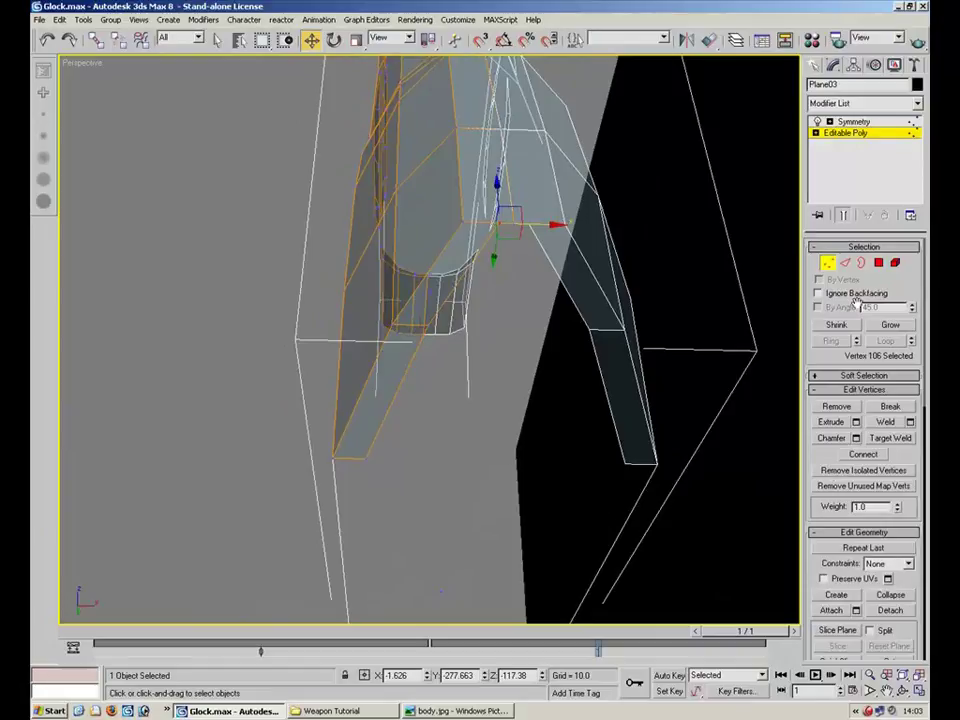
pyautogui.click(898, 440)
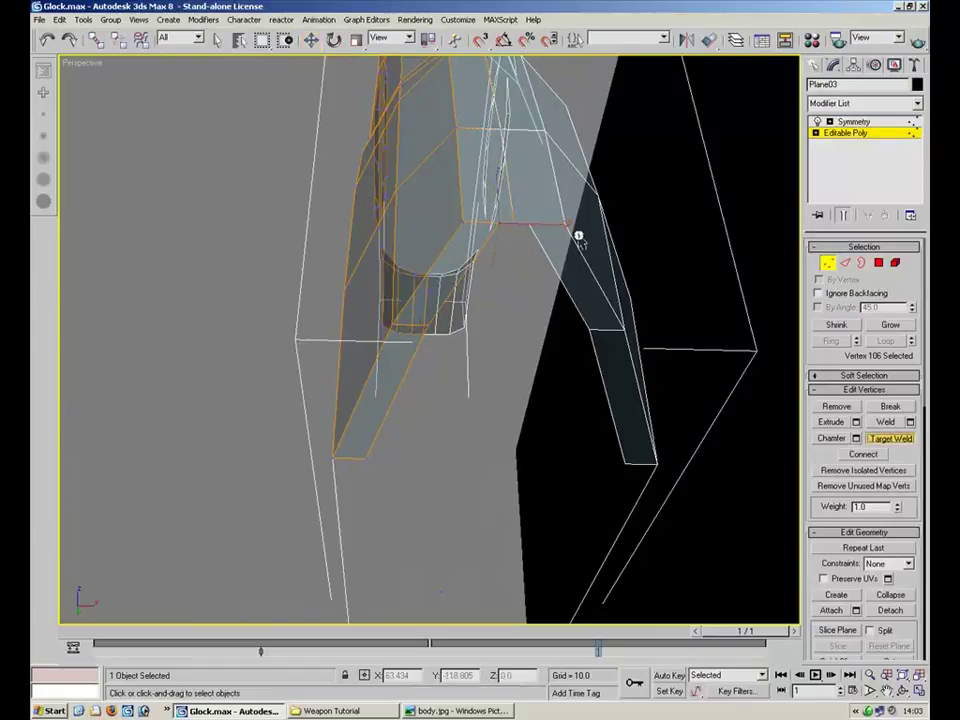
pyautogui.click(536, 223)
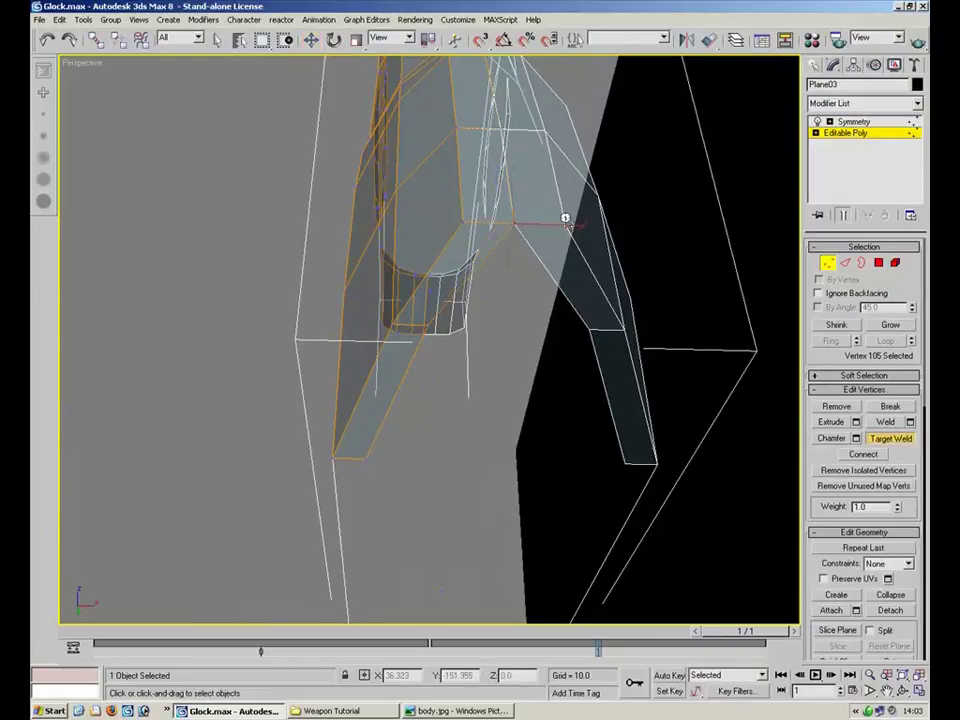
pyautogui.click(828, 264)
pyautogui.click(828, 264)
# Set the X position of the rear bottom strip's two remaining inner vertices to 0
pyautogui.click(429, 325)
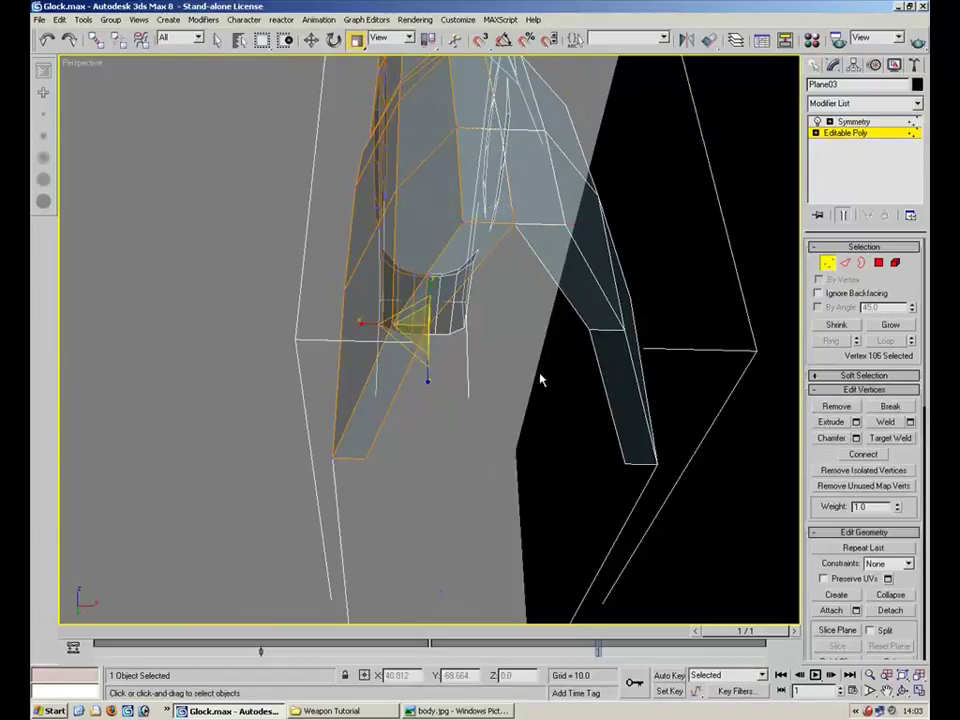
pyautogui.click(311, 40)
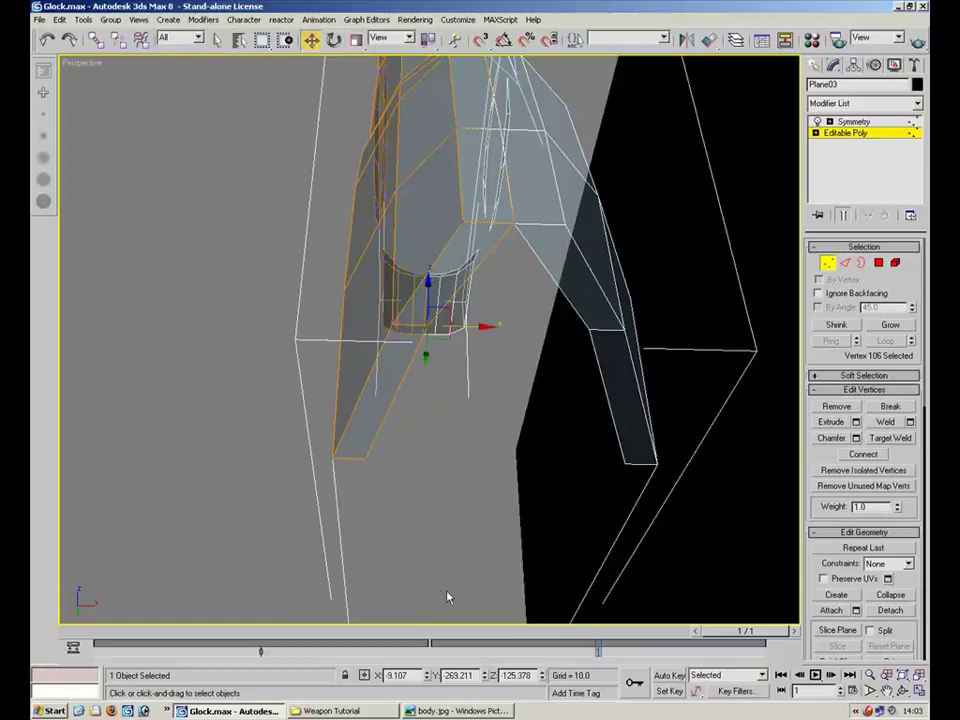
pyautogui.rightClick(428, 678)
pyautogui.click(366, 460)
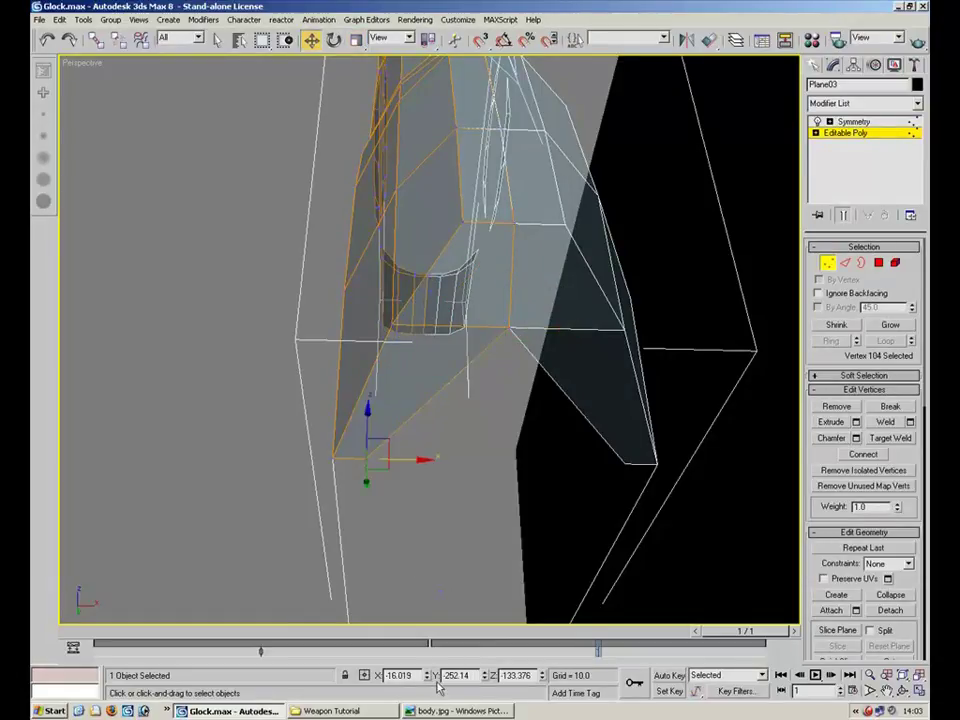
pyautogui.rightClick(428, 678)
# Extrude the grip's long bottom side edge inward to about X -8 and target-weld its rear inner vertex to the centre-line vertex
pyautogui.moveTo(438, 508); pyautogui.dragTo(554, 305, button='middle')
pyautogui.press('2')
pyautogui.click(480, 399)
pyautogui.keyDown('shift'); pyautogui.moveTo(562, 254); pyautogui.dragTo(617, 303); pyautogui.keyUp('shift')
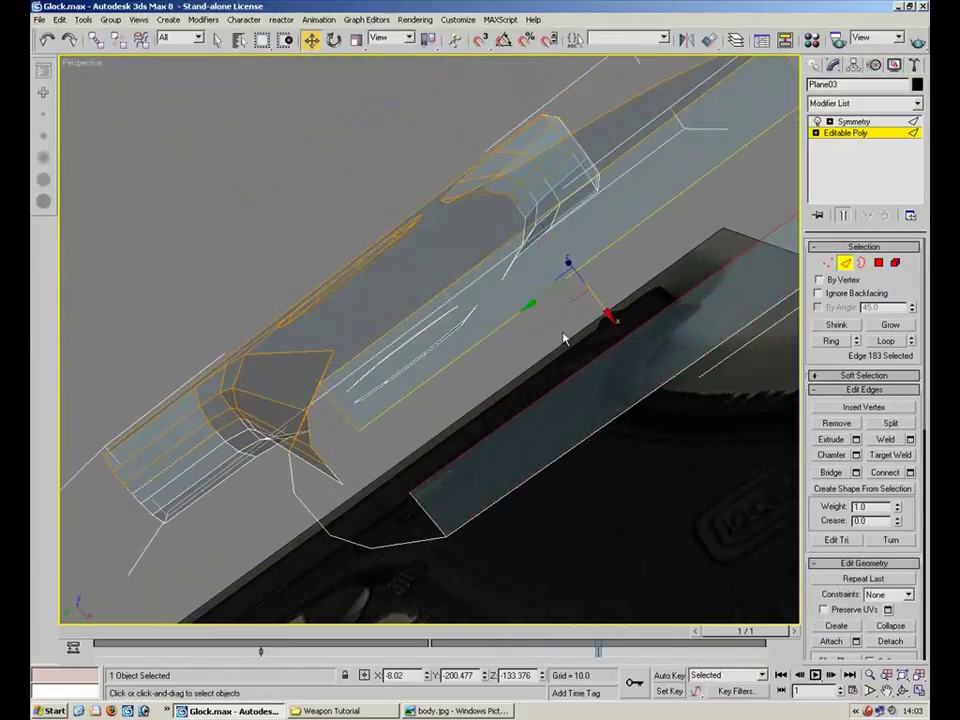
pyautogui.keyDown('alt'); pyautogui.moveTo(572, 287); pyautogui.dragTo(450, 386, button='middle'); pyautogui.keyUp('alt')
pyautogui.press('1')
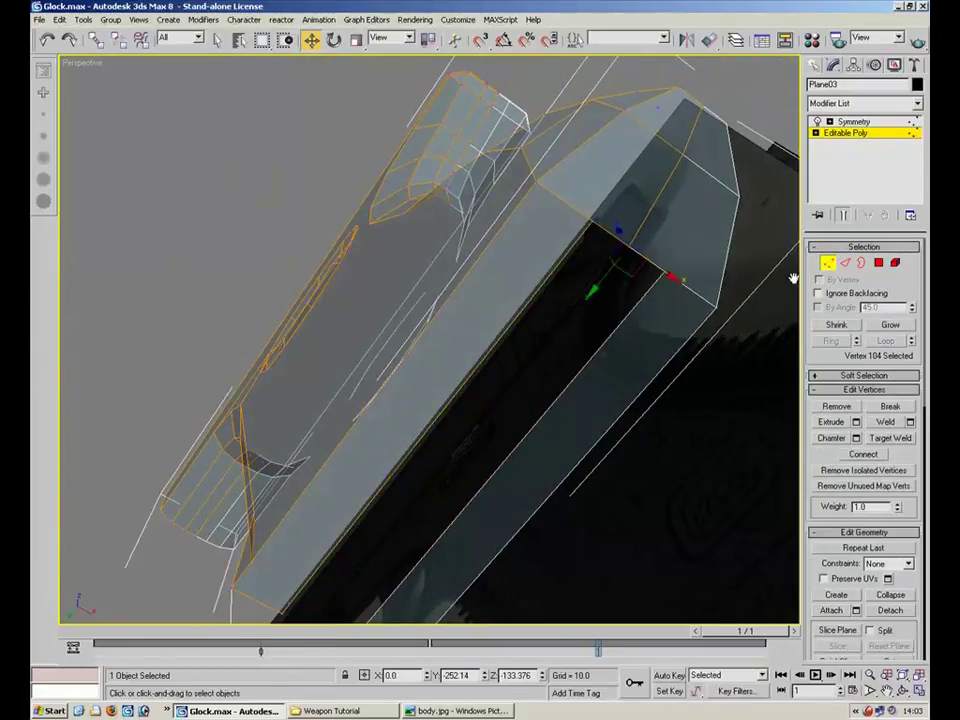
pyautogui.click(889, 438)
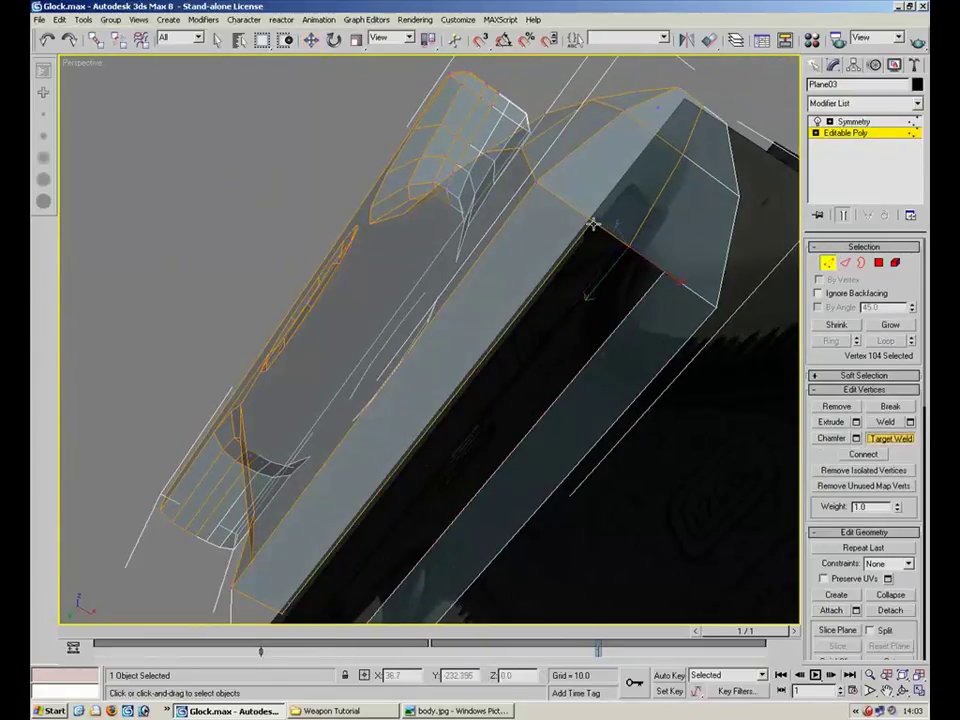
pyautogui.click(629, 245)
# Set the X position of the grip bottom face's front inner vertex to 0
pyautogui.keyDown('alt'); pyautogui.moveTo(423, 508); pyautogui.dragTo(577, 567, button='middle'); pyautogui.keyUp('alt')
pyautogui.scroll(-3, 576, 567)
pyautogui.moveTo(446, 120); pyautogui.dragTo(446, 408, button='middle')
pyautogui.scroll(3, 446, 408)
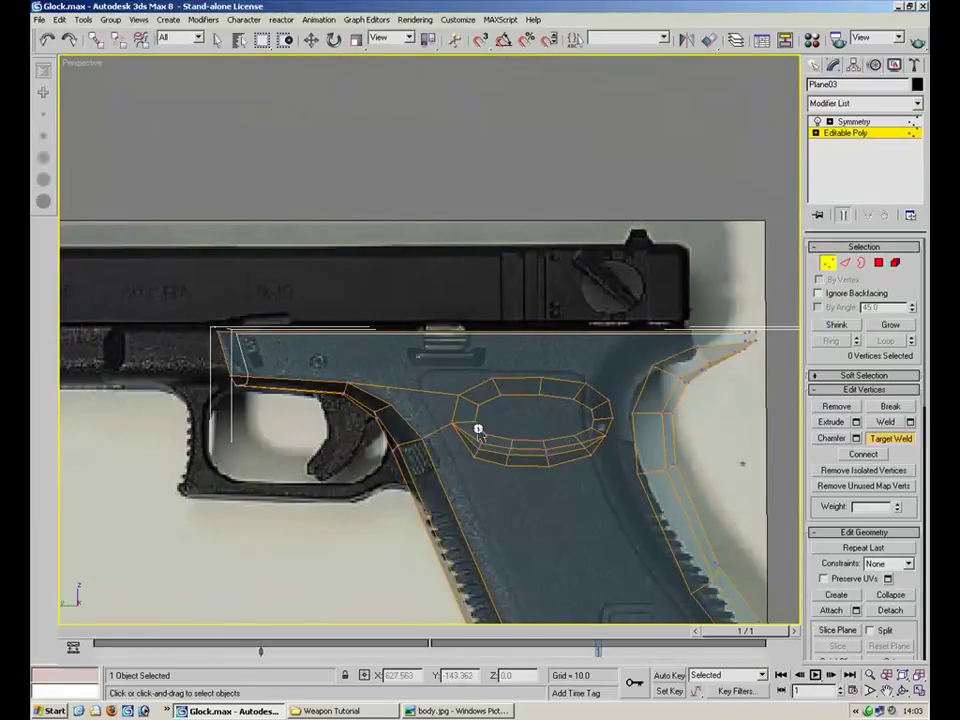
pyautogui.moveTo(533, 549); pyautogui.dragTo(642, 338, button='middle')
pyautogui.scroll(-3, 452, 169)
pyautogui.scroll(2, 519, 371)
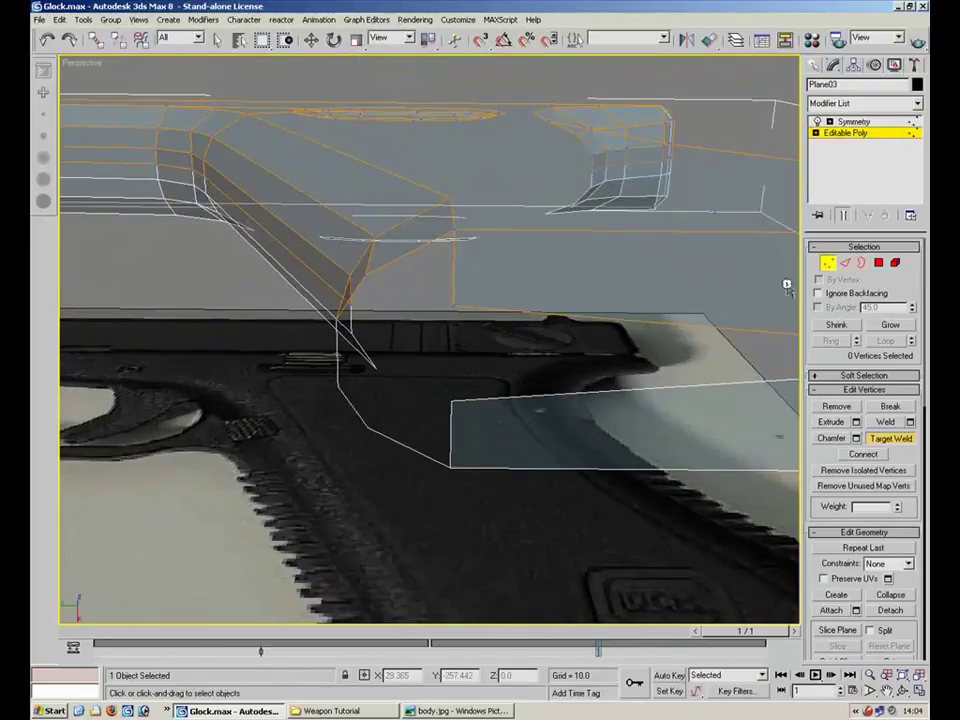
pyautogui.press('w')
pyautogui.click(452, 296)
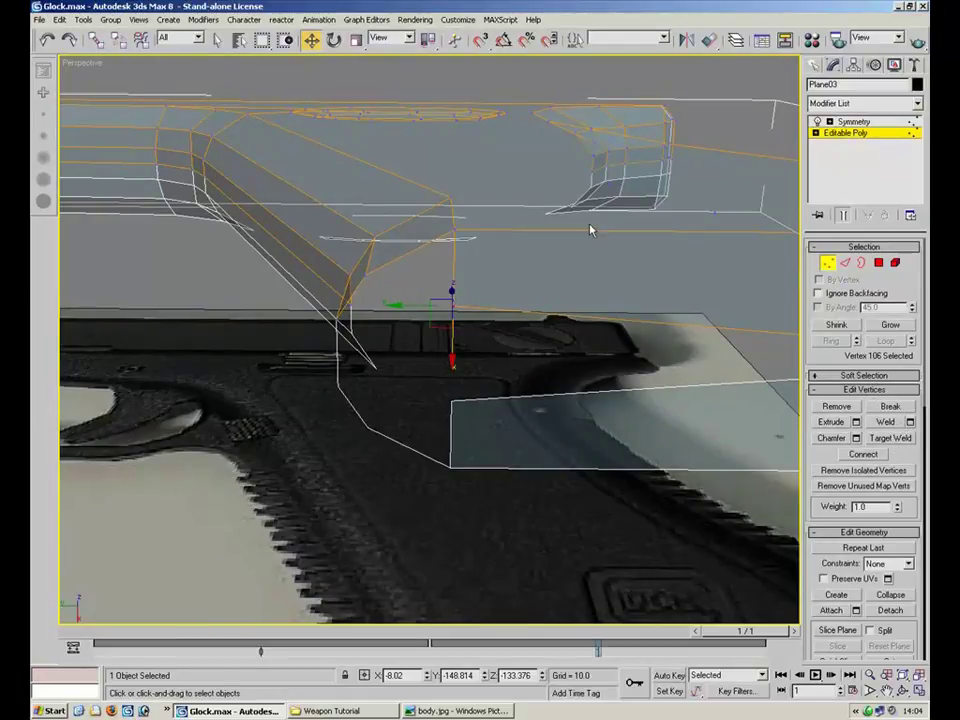
pyautogui.rightClick(428, 679)
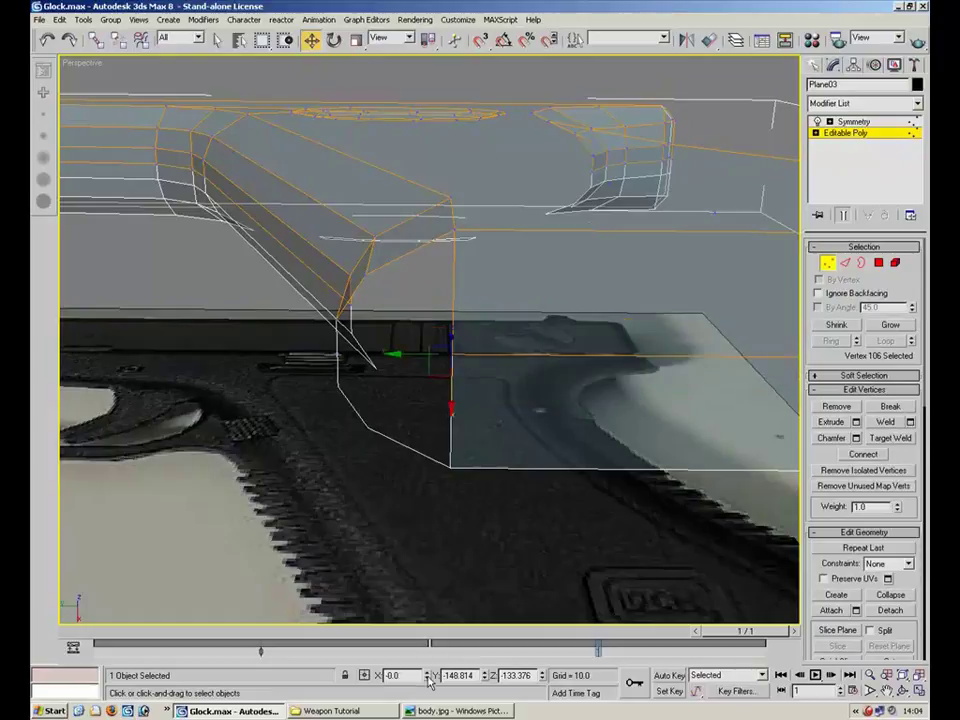
# Extrude the two angled bottom edges at the grip's front corner inward
pyautogui.keyDown('alt'); pyautogui.moveTo(440, 338); pyautogui.dragTo(551, 332, button='middle'); pyautogui.keyUp('alt')
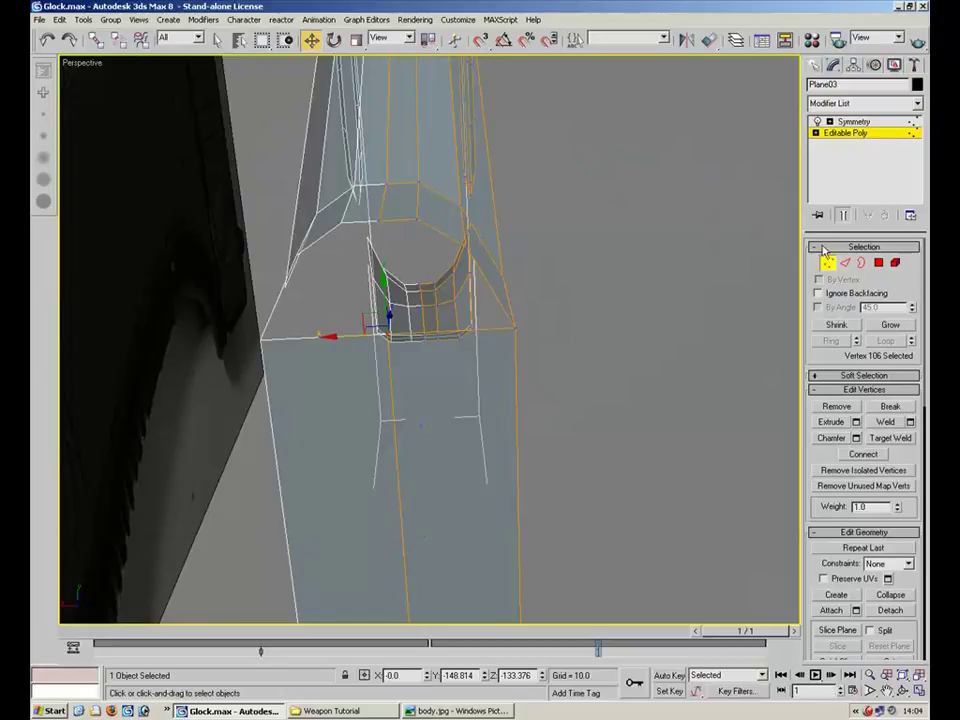
pyautogui.press('2')
pyautogui.click(438, 289)
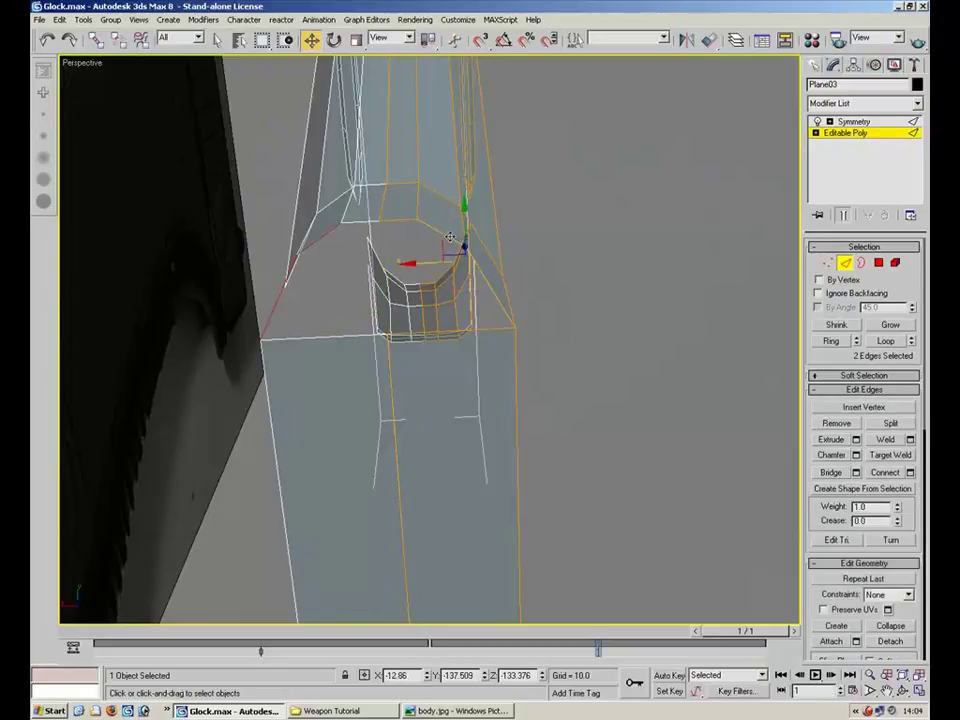
# Target-weld both end vertices of the front bottom strip to their neighbouring centre-line vertices
pyautogui.press('1')
pyautogui.click(890, 438)
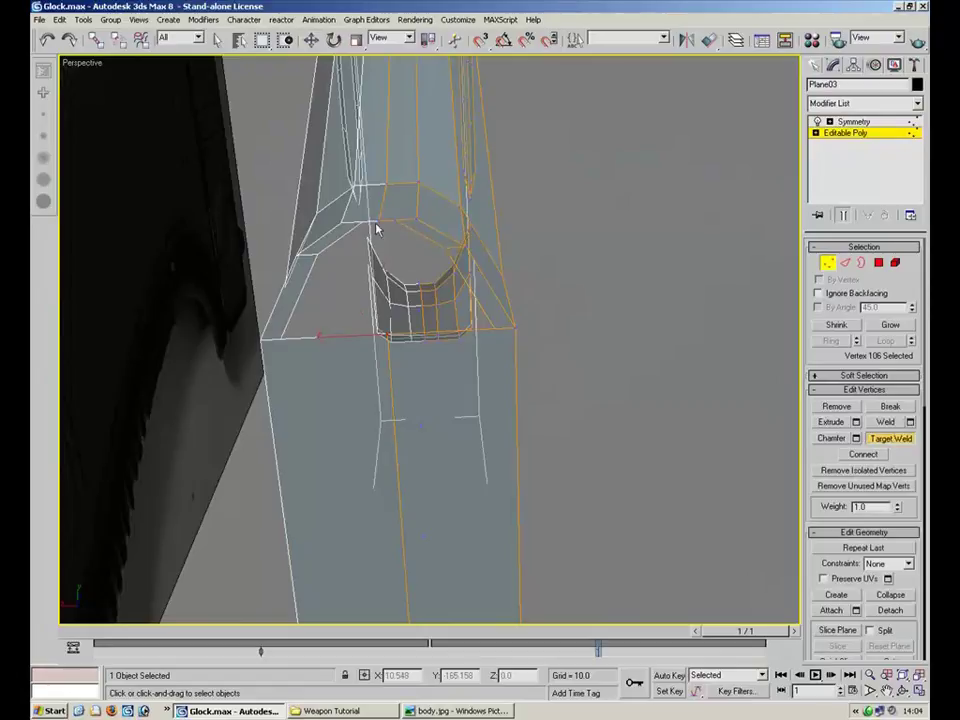
pyautogui.rightClick(662, 358)
pyautogui.click(662, 358)
pyautogui.click(493, 328)
pyautogui.click(893, 440)
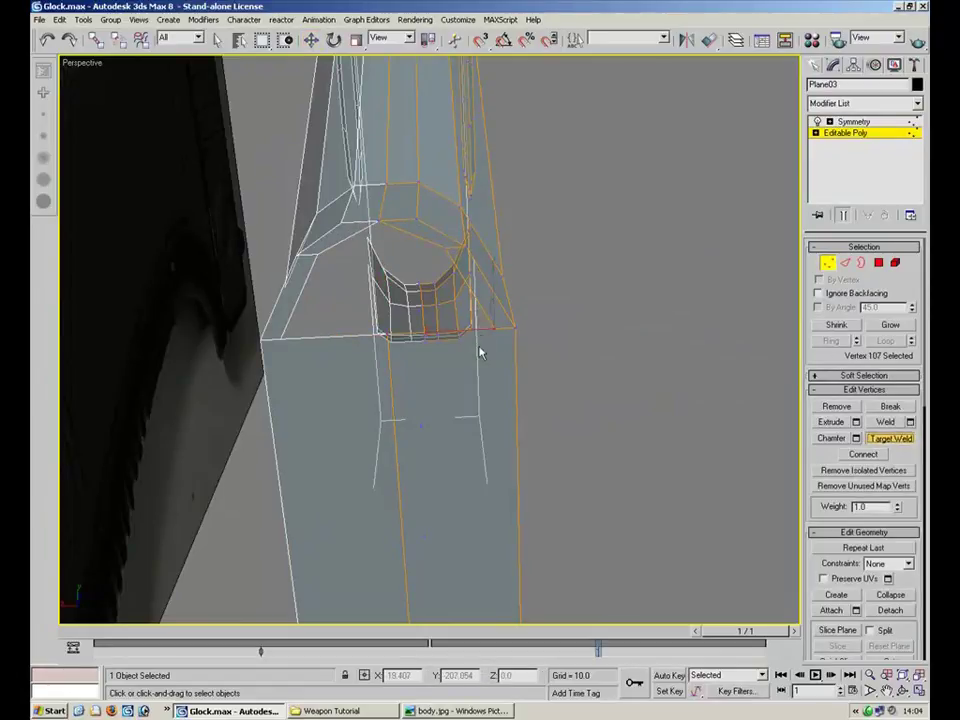
pyautogui.click(387, 331)
# Set the X position of the front bottom strip's middle inner vertex to 0 and clear the selection
pyautogui.keyDown('alt'); pyautogui.moveTo(513, 304); pyautogui.dragTo(485, 376, button='middle'); pyautogui.keyUp('alt')
pyautogui.rightClick(429, 236)
pyautogui.click(432, 226)
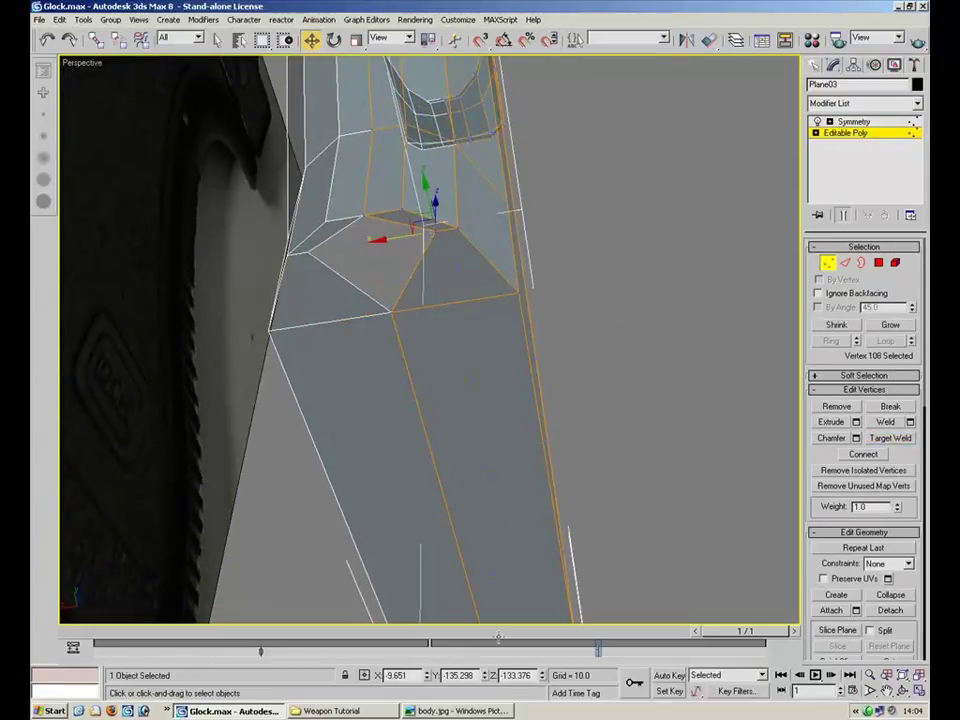
pyautogui.rightClick(426, 675)
pyautogui.click(618, 349)
# Examine how the frame's underside and grip front line up with the reference photo around the trigger
pyautogui.keyDown('alt'); pyautogui.moveTo(596, 321); pyautogui.dragTo(570, 349, button='middle'); pyautogui.keyUp('alt')
pyautogui.scroll(5, 555, 375)
pyautogui.scroll(-5, 464, 337)
pyautogui.scroll(6, 462, 338)
pyautogui.moveTo(462, 338)
pyautogui.mouseDown(button='middle')
pyautogui.moveTo(503, 375)
pyautogui.moveTo(453, 302)
pyautogui.moveTo(469, 321)
pyautogui.mouseUp(button='middle')
pyautogui.scroll(2, 503, 375)
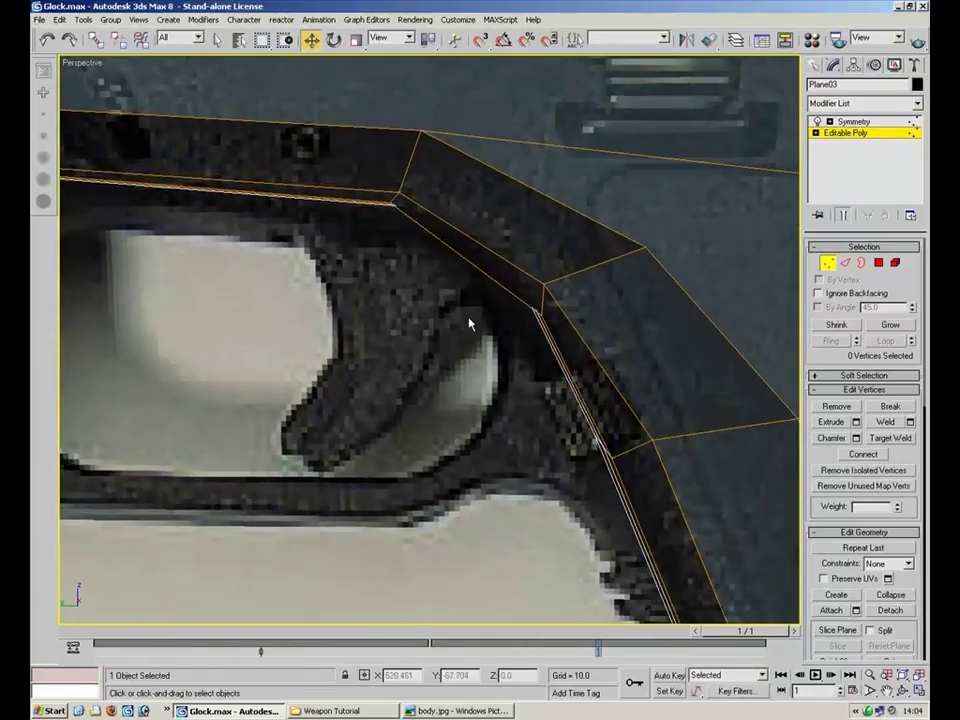
pyautogui.scroll(-2, 546, 325)
pyautogui.scroll(-2, 399, 317)
pyautogui.scroll(-3, 583, 386)
pyautogui.scroll(-3, 439, 368)
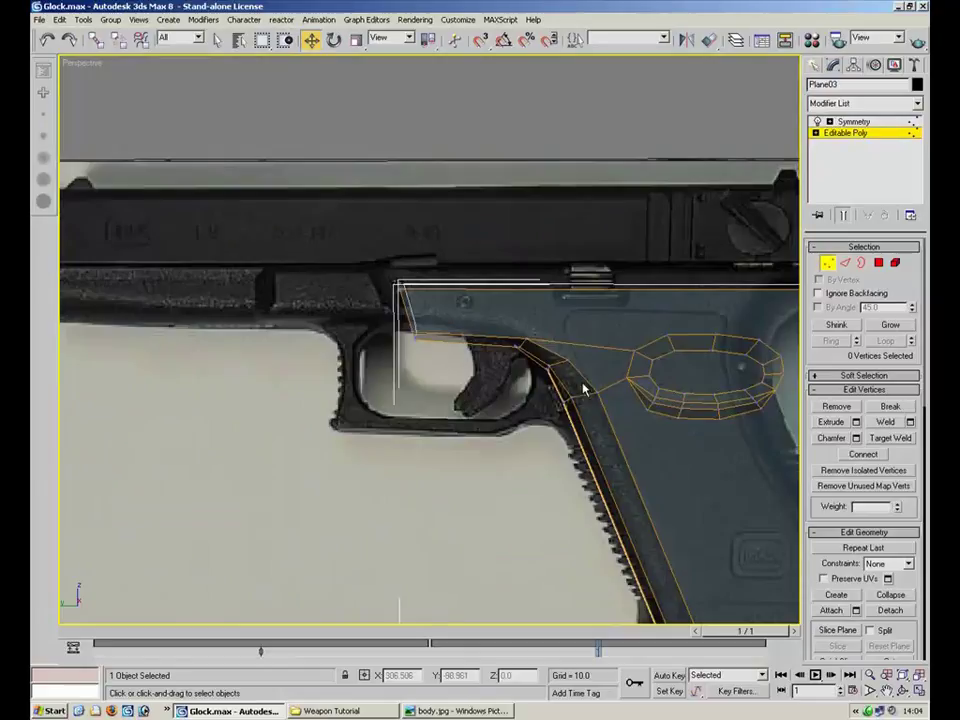
pyautogui.scroll(-1, 446, 368)
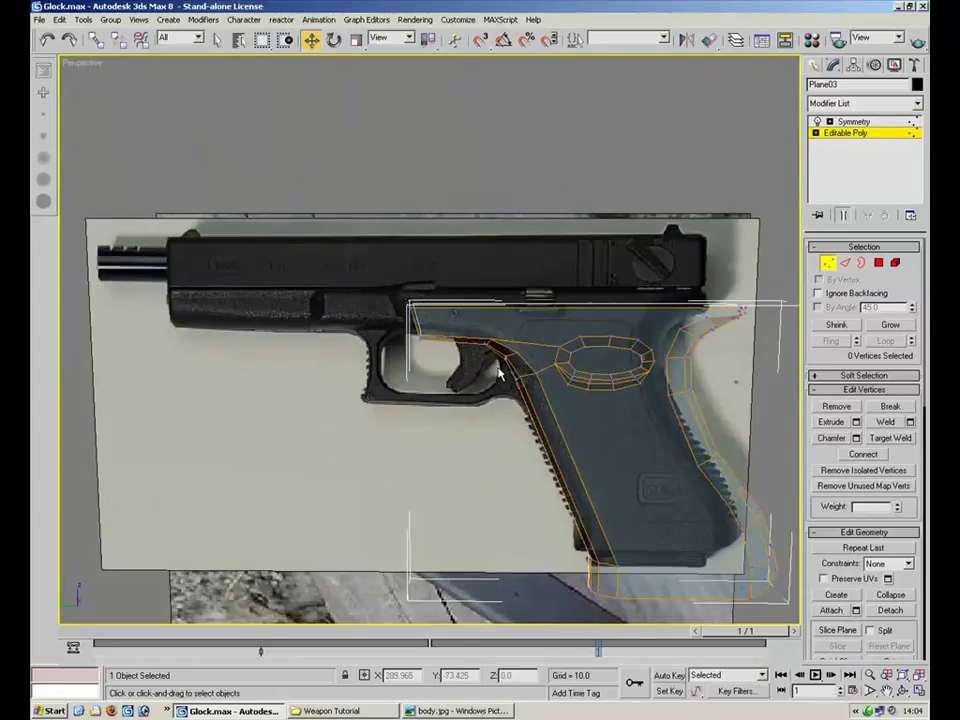
# Show the Left view full size and move the four lower front-end vertices of the frame slightly back and up
pyautogui.click(916, 703)
pyautogui.moveTo(410, 510); pyautogui.dragTo(434, 512, button='middle')
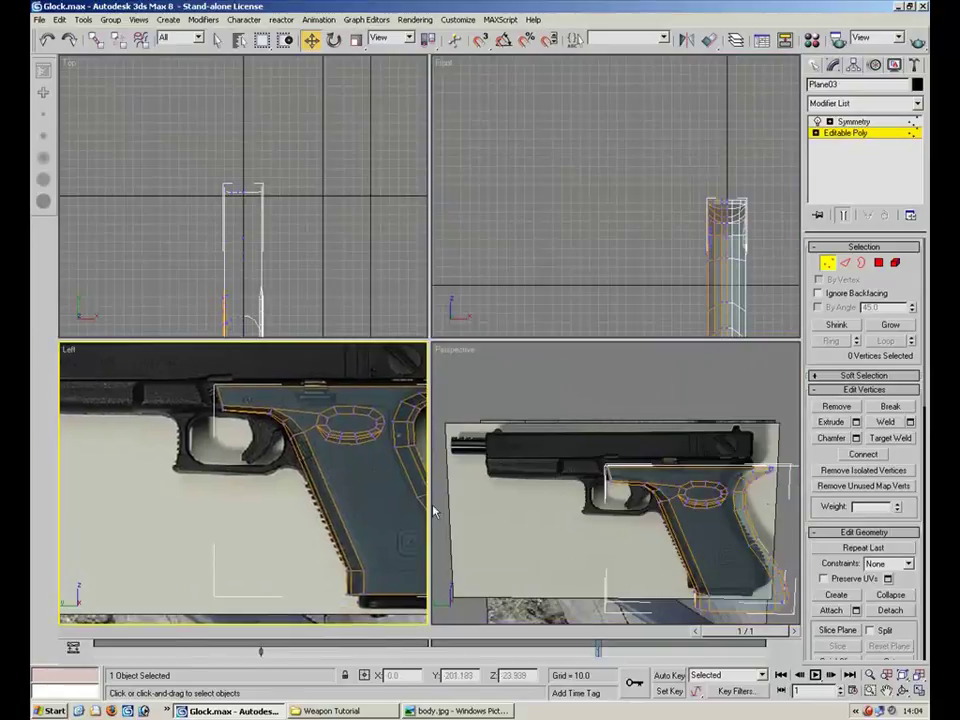
pyautogui.click(918, 691)
pyautogui.scroll(2, 400, 400)
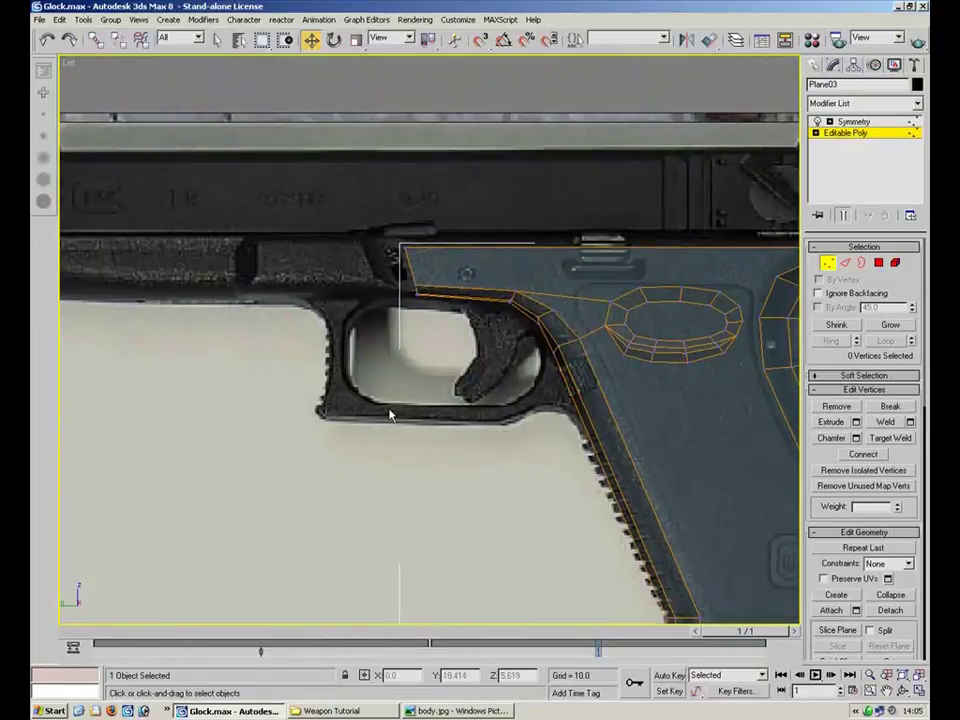
pyautogui.scroll(1, 342, 373)
pyautogui.scroll(2, 389, 382)
pyautogui.moveTo(350, 305); pyautogui.dragTo(358, 305)
pyautogui.moveTo(412, 362); pyautogui.dragTo(383, 405)
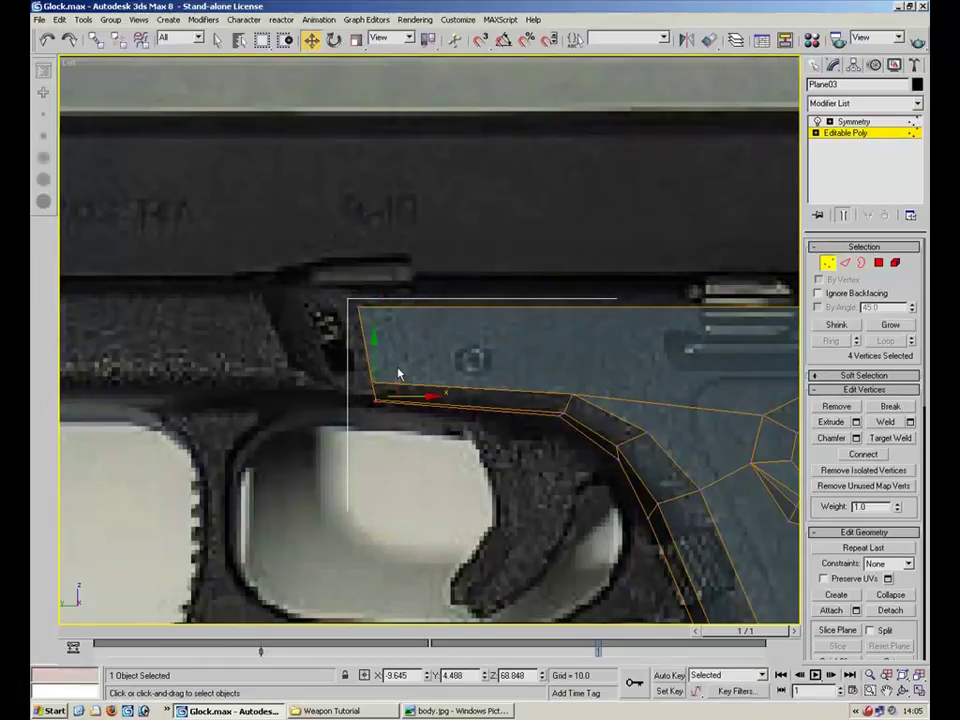
# Nudge the inner vertex at the first bend above the trigger forward, and move the next bend's two vertices about 2 units forward and up
pyautogui.click(588, 434)
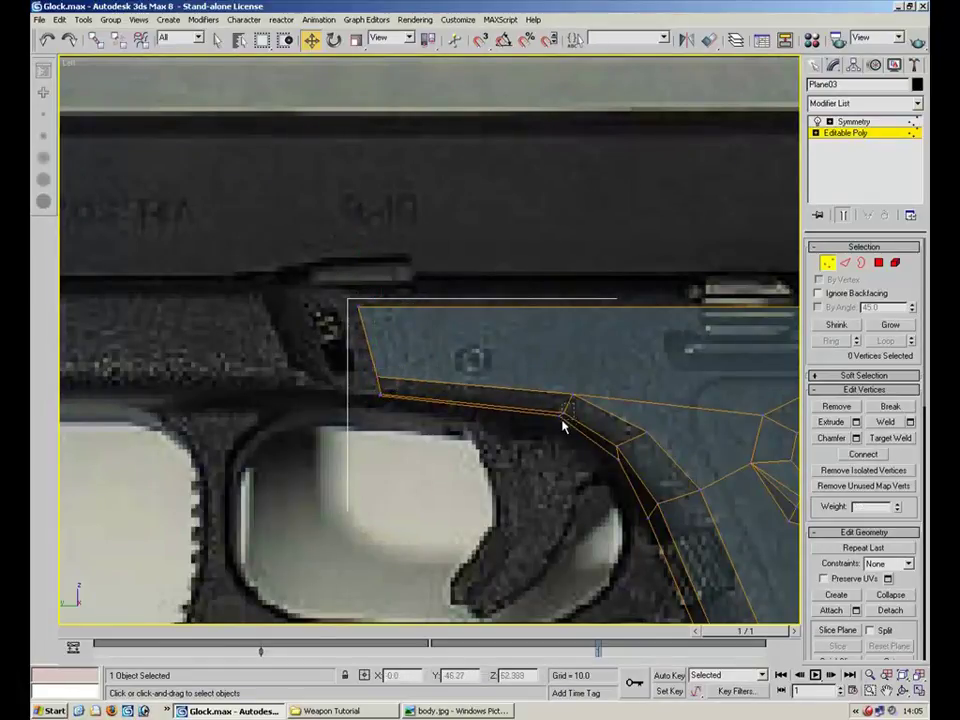
pyautogui.click(570, 409)
pyautogui.moveTo(588, 391); pyautogui.dragTo(584, 389)
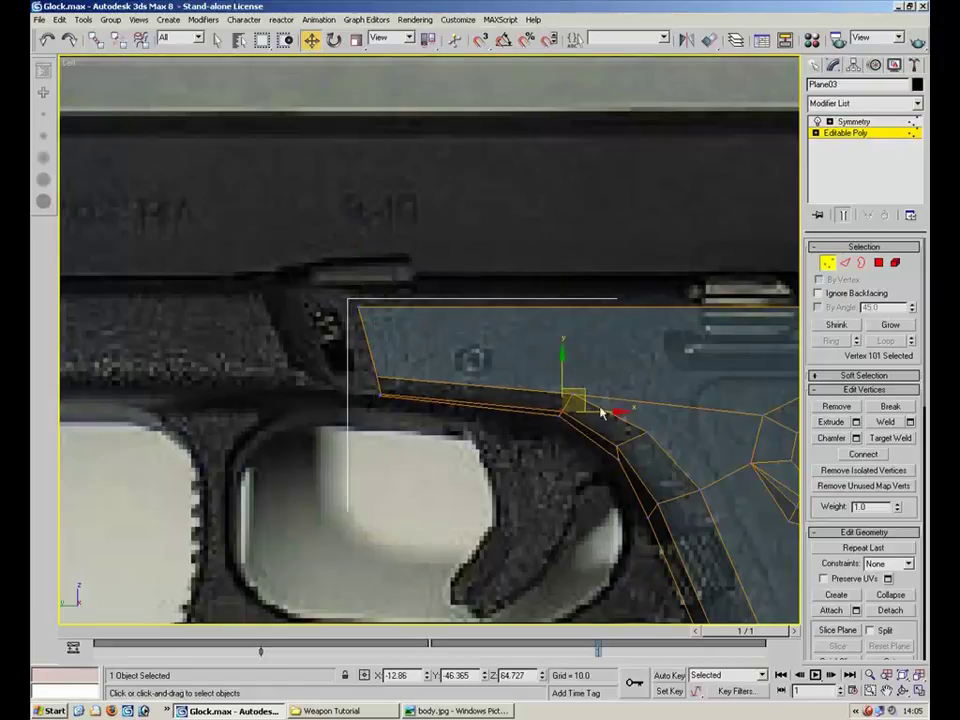
pyautogui.click(635, 442)
pyautogui.keyDown('ctrl'); pyautogui.click(621, 439); pyautogui.keyUp('ctrl')
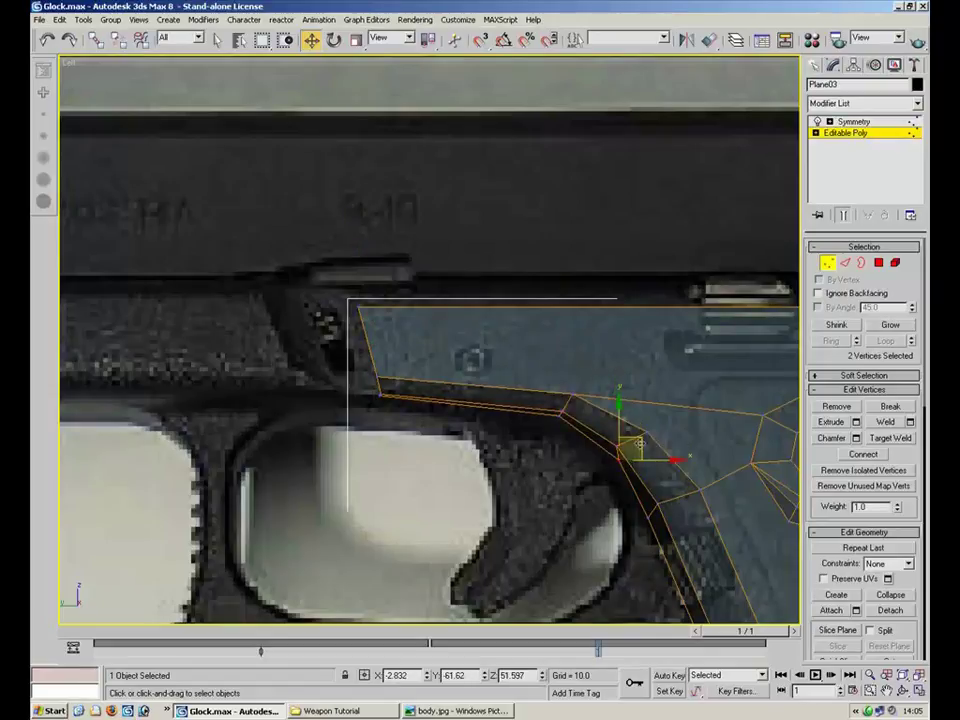
pyautogui.moveTo(635, 433); pyautogui.dragTo(626, 424)
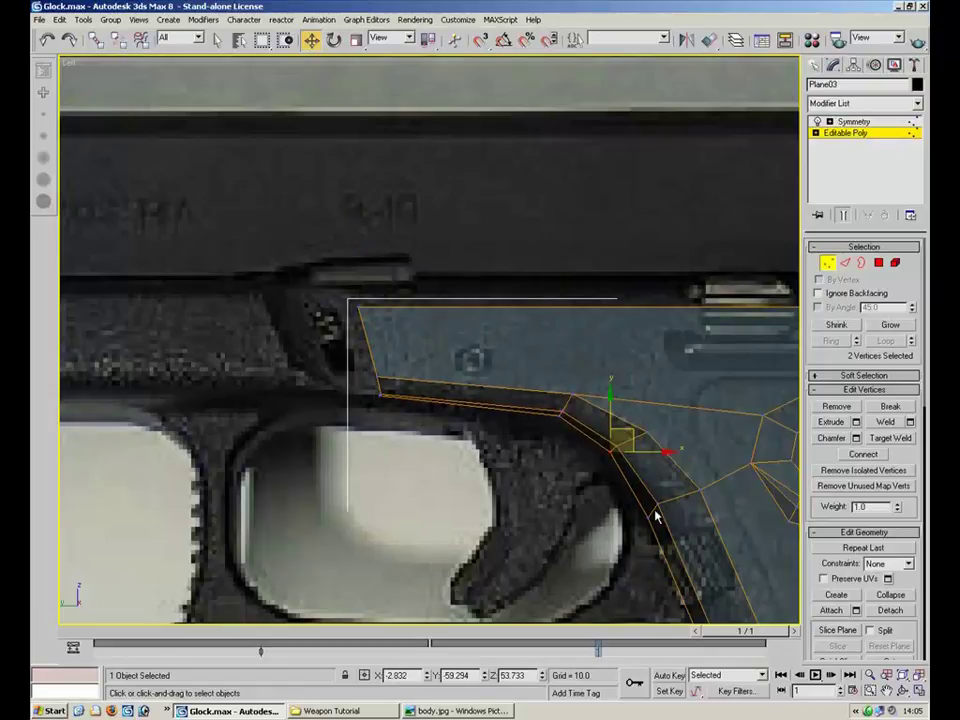
# Adjust the front strip's vertex at the top of the grip behind the trigger and clear the selection
pyautogui.click(664, 499)
pyautogui.moveTo(671, 498); pyautogui.dragTo(580, 331, button='middle')
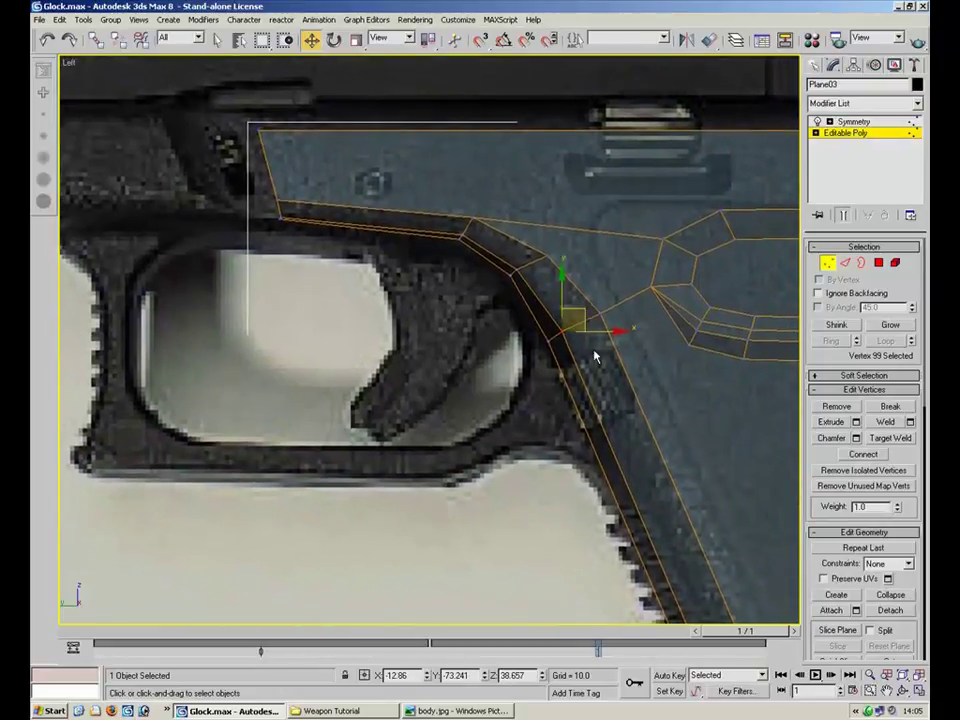
pyautogui.click(535, 313)
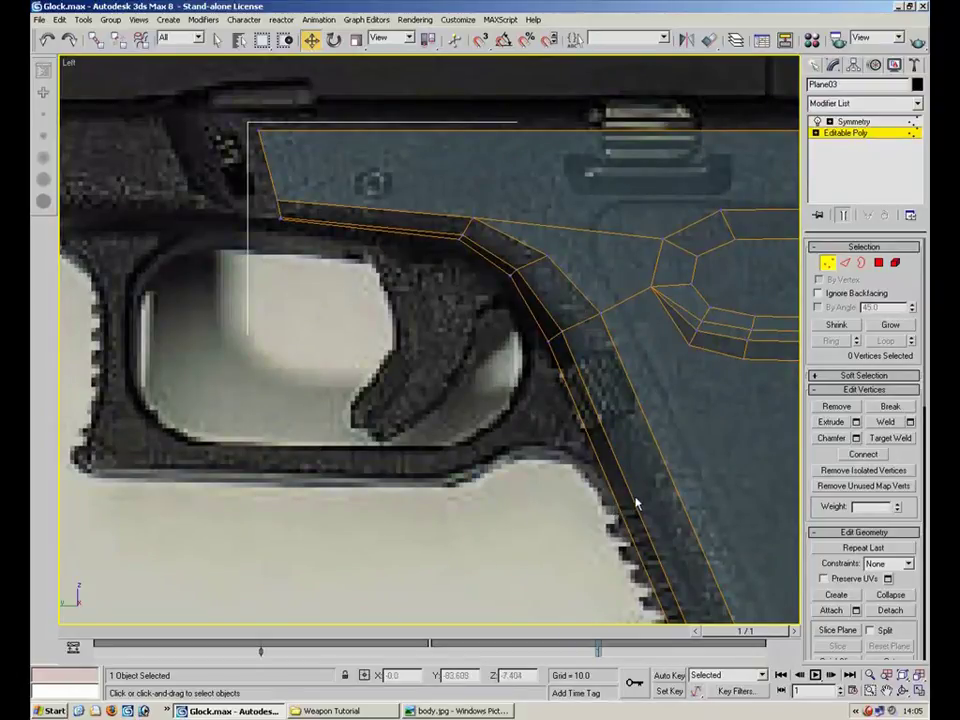
# Move the three front strip vertices at the bend behind the trigger forward and up, then clear the selection
pyautogui.moveTo(531, 354); pyautogui.dragTo(531, 355)
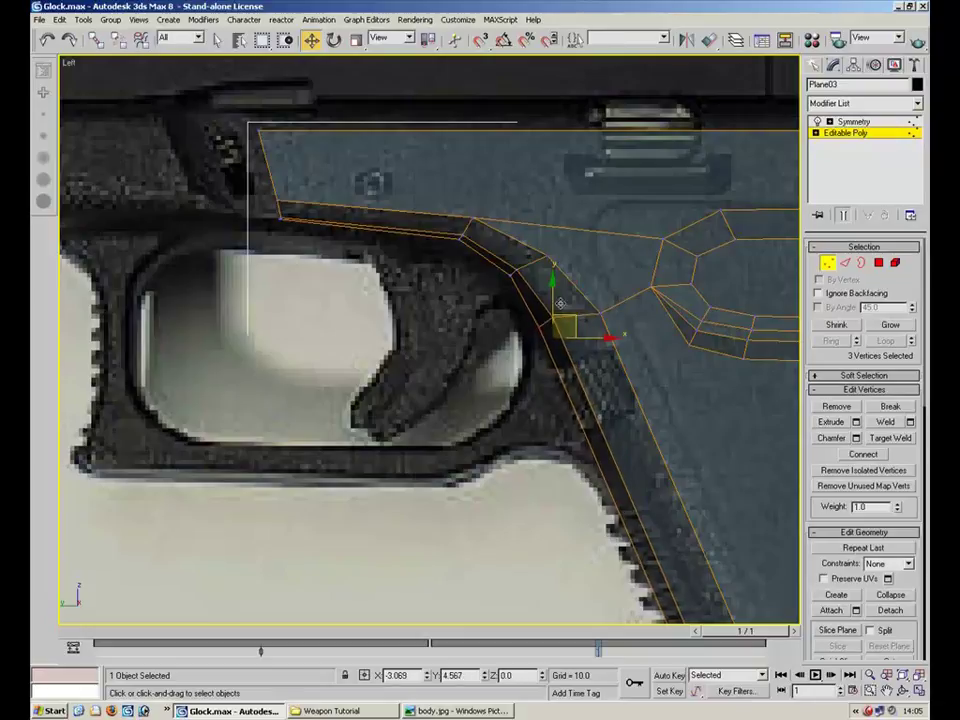
pyautogui.moveTo(559, 295); pyautogui.dragTo(543, 267)
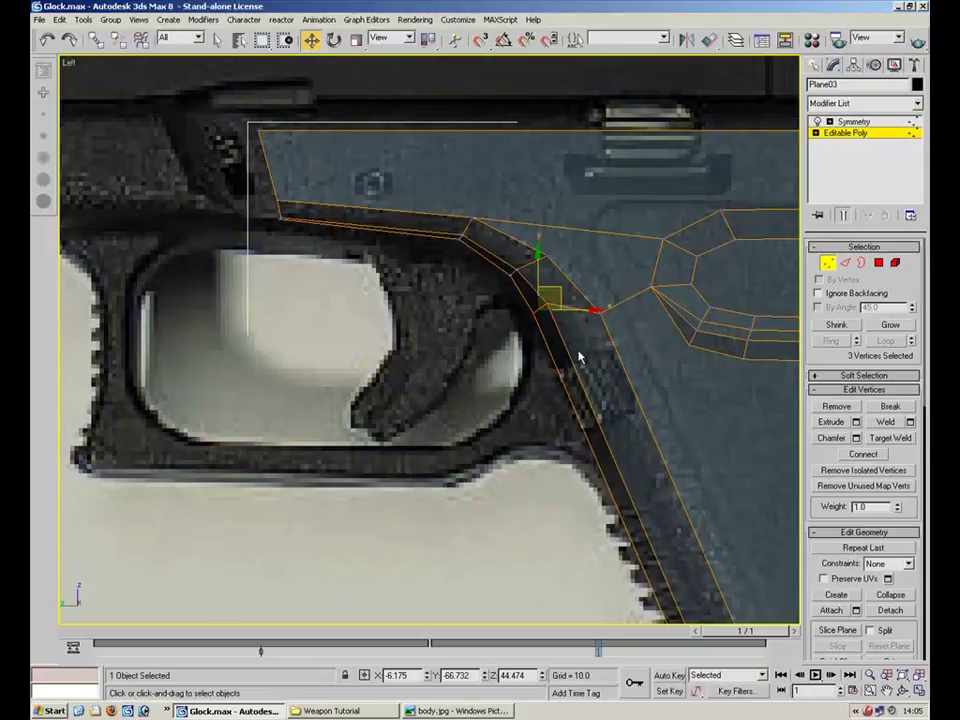
pyautogui.hotkey('ctrl', 'z')
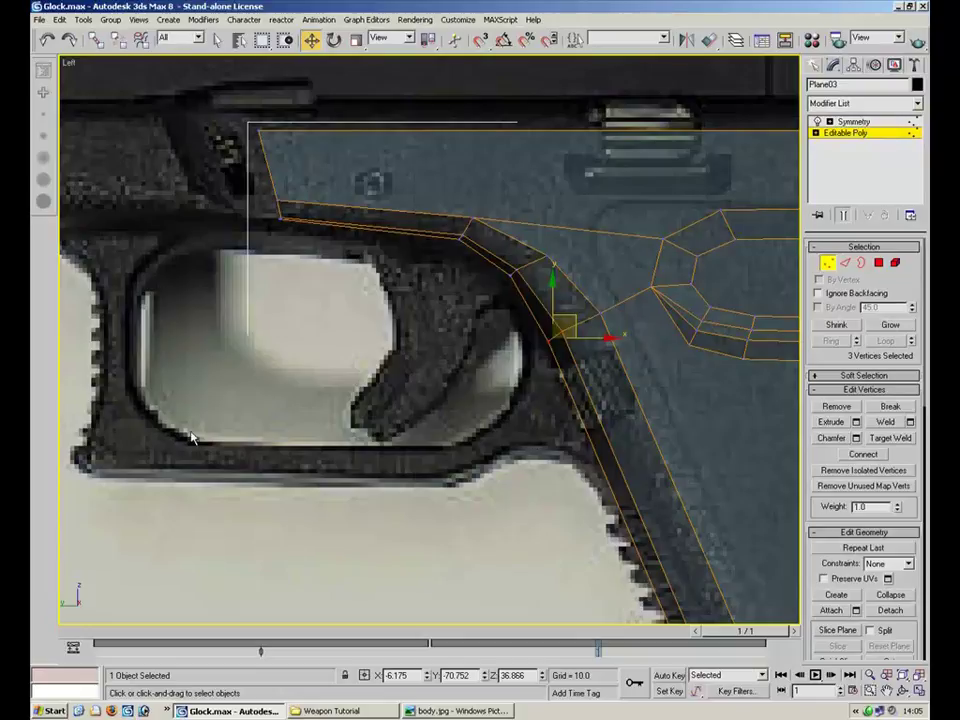
pyautogui.click(595, 423)
pyautogui.moveTo(589, 334); pyautogui.dragTo(545, 310)
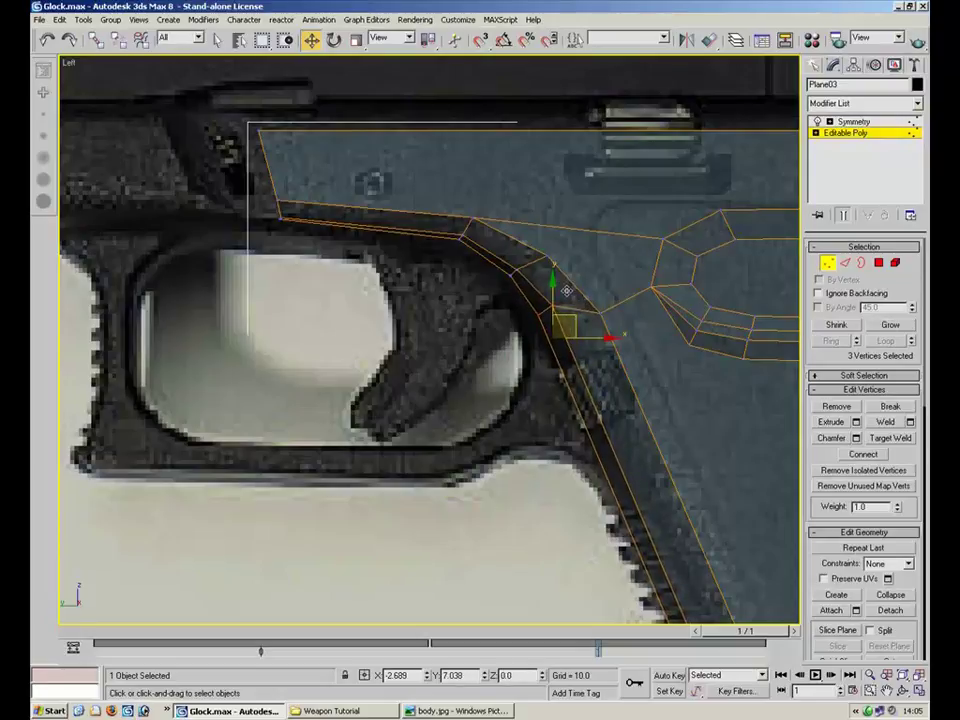
pyautogui.moveTo(566, 290); pyautogui.dragTo(542, 275)
pyautogui.click(551, 360)
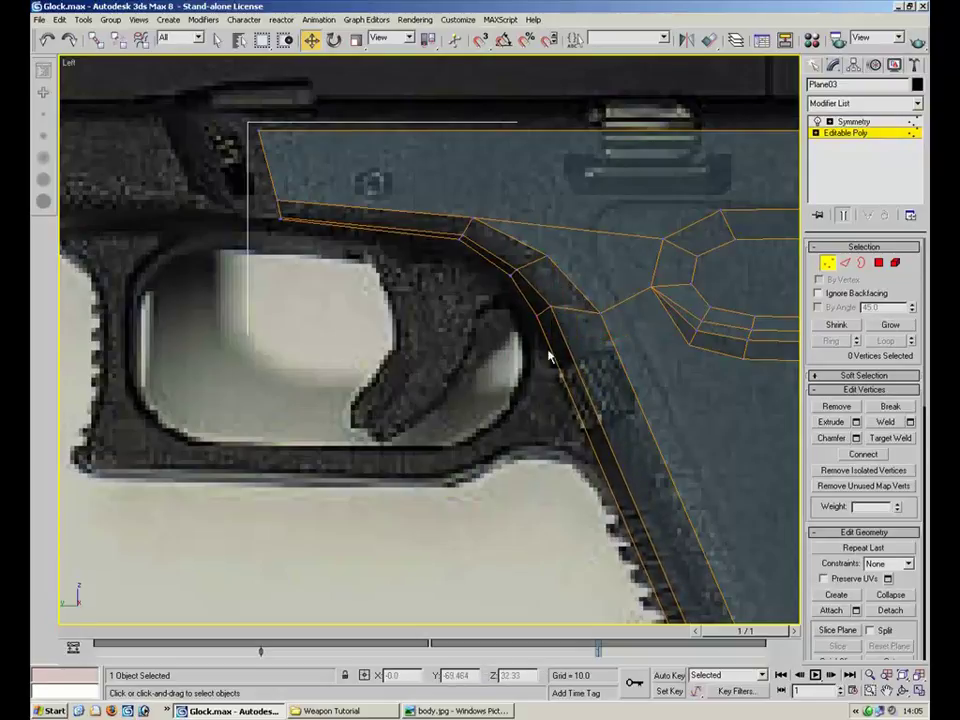
# Adjust the inner vertex at the bend above the trigger and move the outer vertex at the next bend down forward and up
pyautogui.click(520, 272)
pyautogui.moveTo(538, 259); pyautogui.dragTo(544, 252)
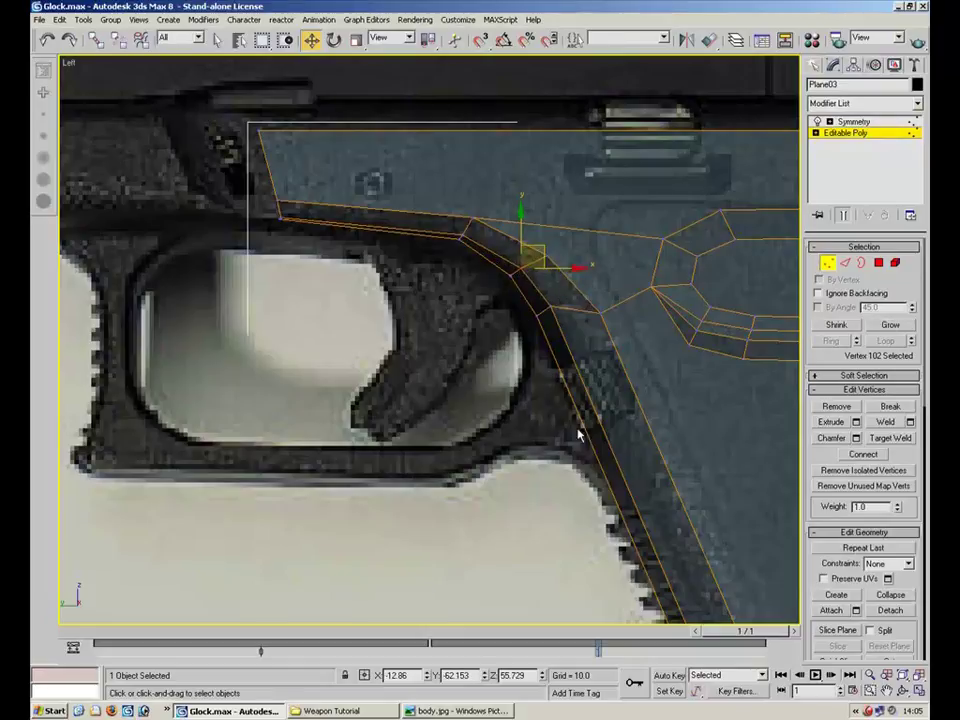
pyautogui.click(593, 318)
pyautogui.moveTo(624, 295); pyautogui.dragTo(605, 279)
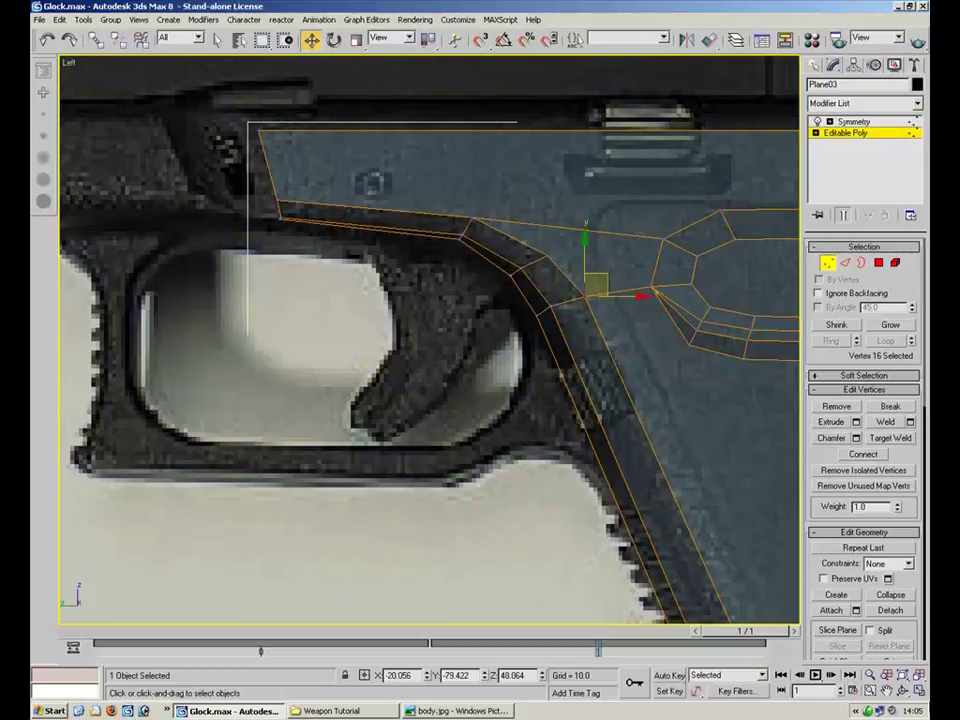
# Connect the long edges of the front strip with a new cross edge on the front of the grip
pyautogui.hotkey('alt', 'w')
pyautogui.moveTo(672, 572); pyautogui.dragTo(651, 338, button='middle')
pyautogui.click(915, 693)
pyautogui.scroll(4, 480, 400)
pyautogui.press('2')
pyautogui.moveTo(632, 316); pyautogui.dragTo(490, 389)
pyautogui.keyDown('alt'); pyautogui.moveTo(490, 389); pyautogui.dragTo(734, 390, button='middle'); pyautogui.keyUp('alt')
pyautogui.click(882, 476)
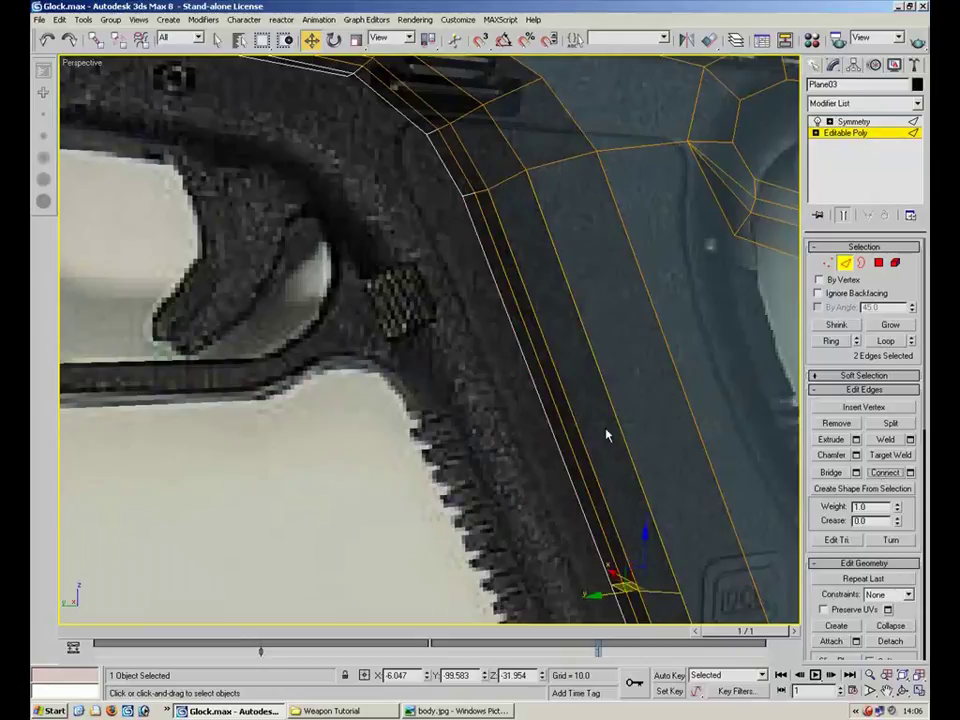
# Move the new cross edge's three vertices up the grip to where the trigger guard's underside meets it in the Left view
pyautogui.keyDown('alt'); pyautogui.moveTo(605, 394); pyautogui.dragTo(636, 386, button='middle'); pyautogui.keyUp('alt')
pyautogui.click(918, 691)
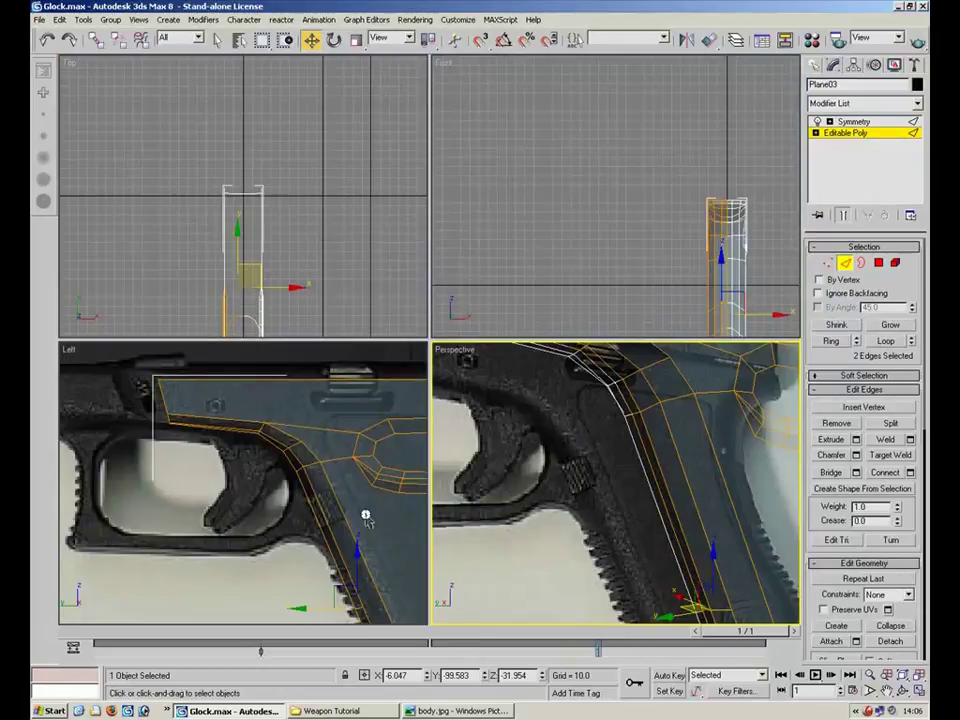
pyautogui.moveTo(372, 534); pyautogui.dragTo(338, 388, button='middle')
pyautogui.click(827, 262)
pyautogui.scroll(4, 367, 530)
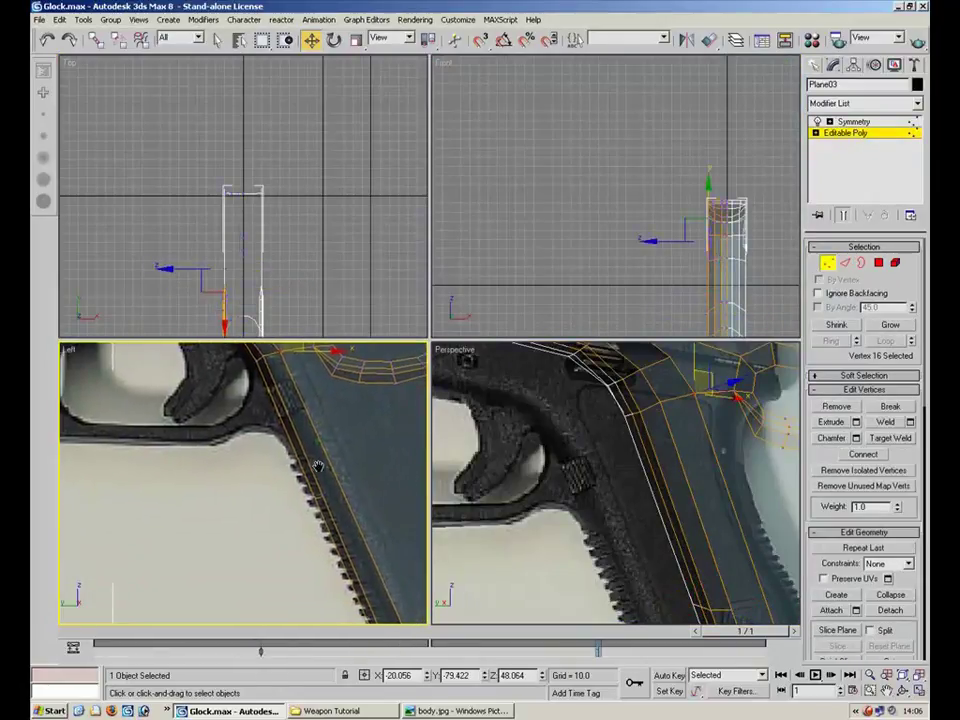
pyautogui.moveTo(335, 548); pyautogui.dragTo(334, 550)
pyautogui.moveTo(337, 496); pyautogui.dragTo(303, 541, button='middle')
pyautogui.moveTo(357, 562); pyautogui.dragTo(308, 440)
pyautogui.scroll(-3, 370, 480)
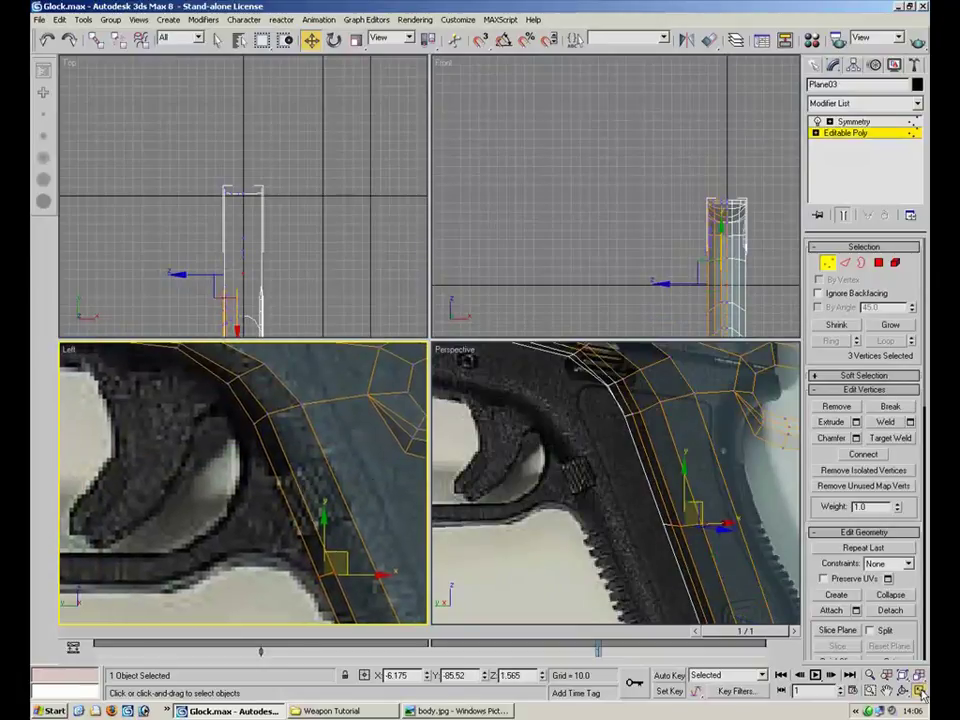
pyautogui.click(921, 691)
pyautogui.scroll(4, 519, 375)
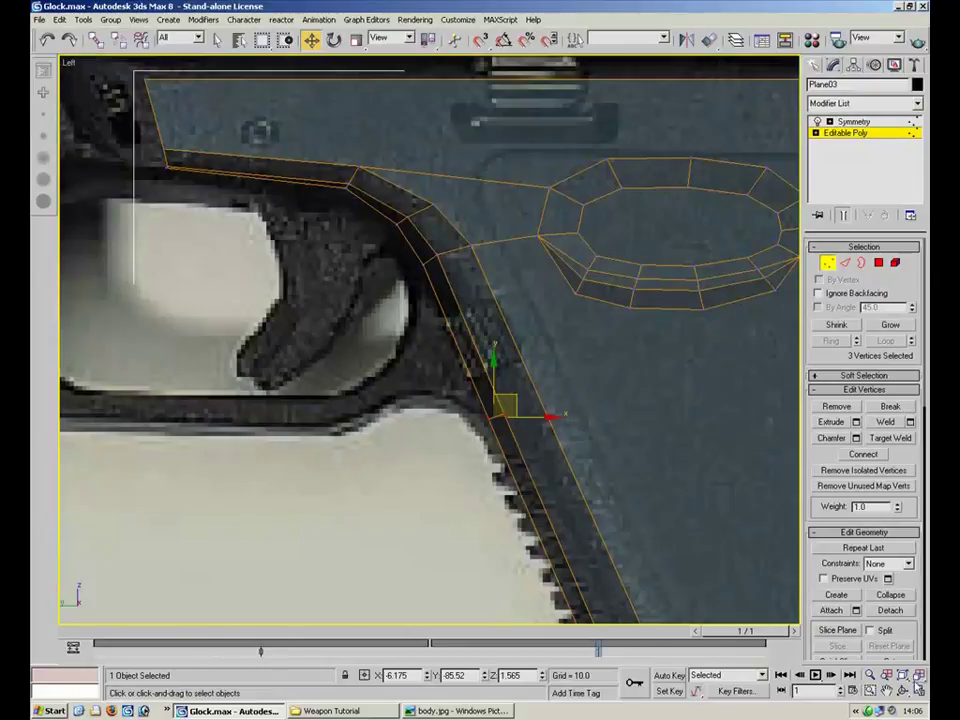
# Move the strip's side vertices at the upper bend and at the new cross edge slightly outward from the centre line
pyautogui.click(919, 693)
pyautogui.middleClick(632, 484)
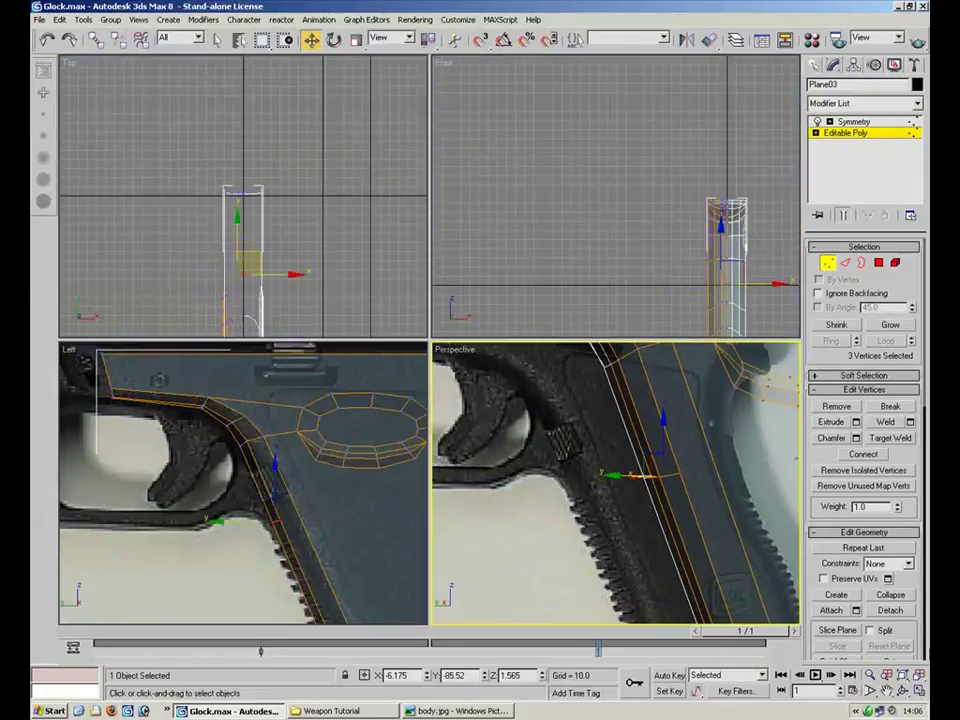
pyautogui.click(919, 686)
pyautogui.keyDown('alt'); pyautogui.moveTo(429, 262); pyautogui.dragTo(605, 423, button='middle'); pyautogui.keyUp('alt')
pyautogui.click(844, 263)
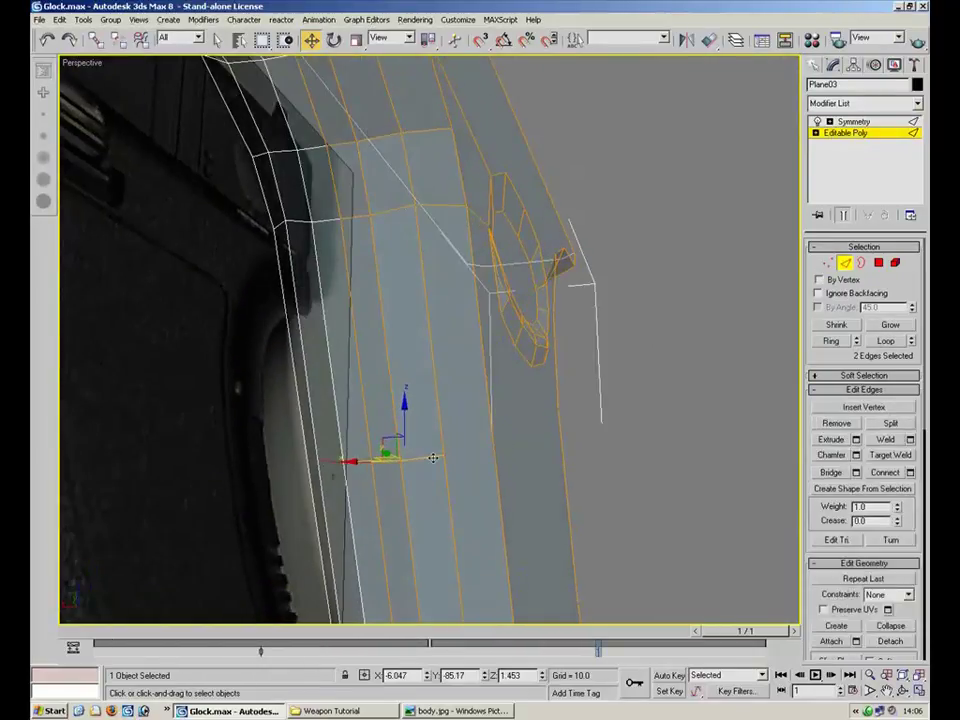
pyautogui.press('1')
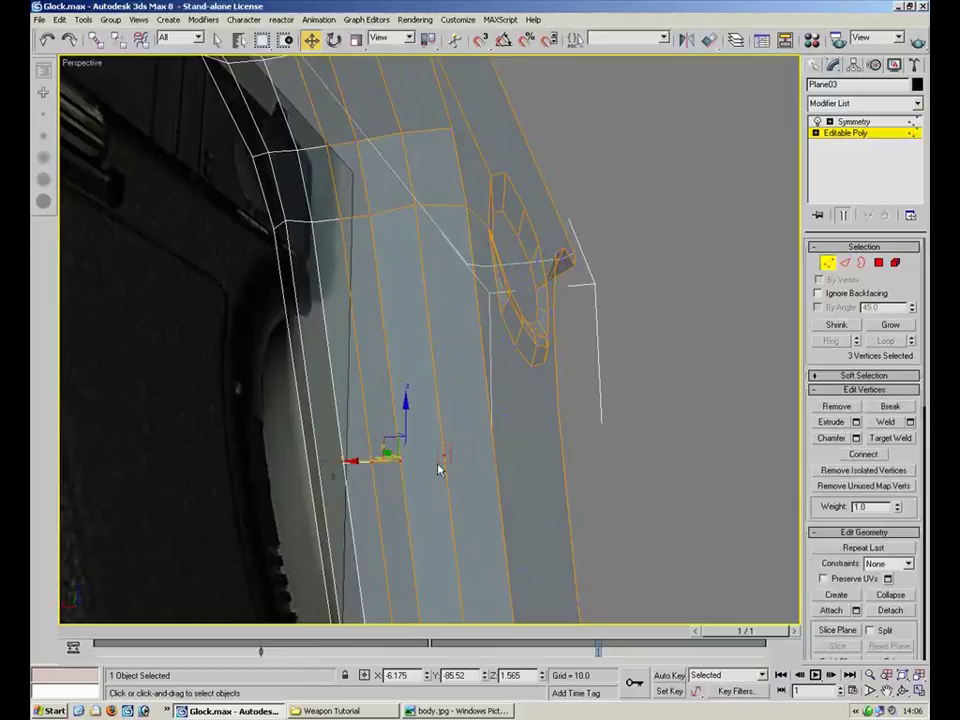
pyautogui.click(461, 416)
pyautogui.keyDown('alt'); pyautogui.moveTo(445, 386); pyautogui.dragTo(366, 217, button='middle'); pyautogui.keyUp('alt')
pyautogui.click(359, 204)
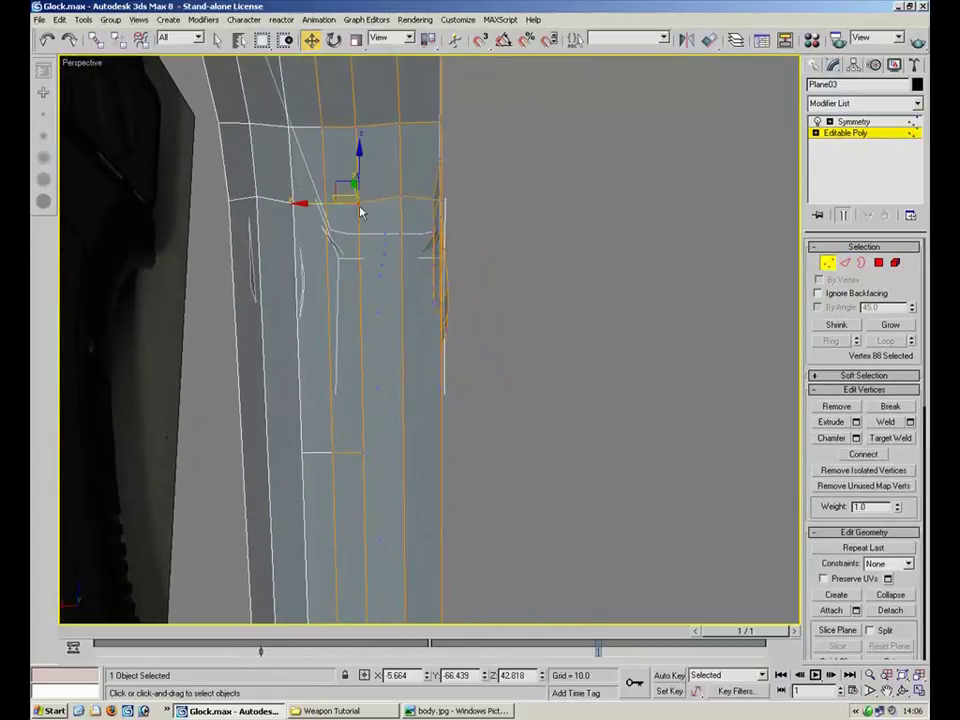
pyautogui.keyDown('ctrl'); pyautogui.click(362, 452); pyautogui.keyUp('ctrl')
pyautogui.moveTo(318, 332); pyautogui.dragTo(330, 332)
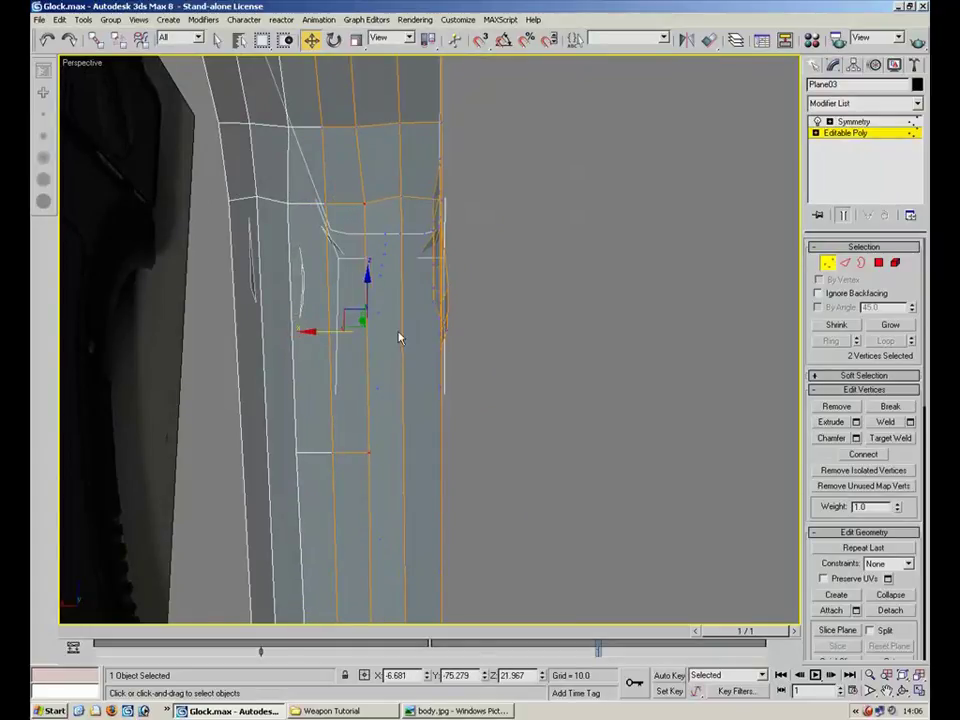
# Try extruding the front strip's polygon between the bend and the new cross edge forward toward the trigger guard
pyautogui.click(878, 263)
pyautogui.click(347, 388)
pyautogui.keyDown('alt'); pyautogui.moveTo(429, 306); pyautogui.dragTo(797, 424, button='middle'); pyautogui.keyUp('alt')
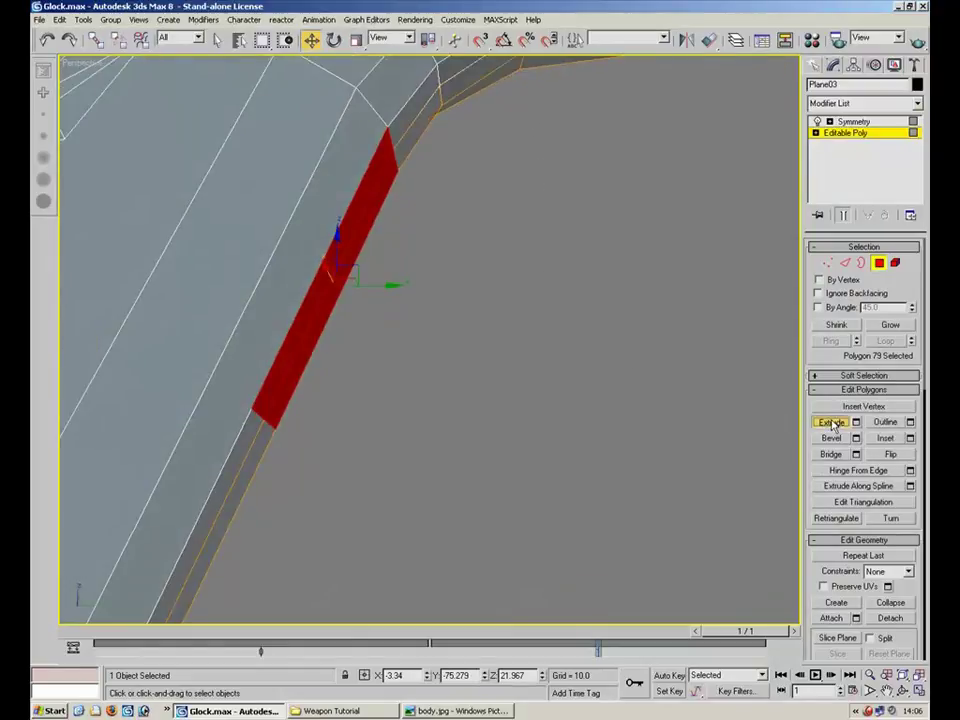
pyautogui.click(831, 422)
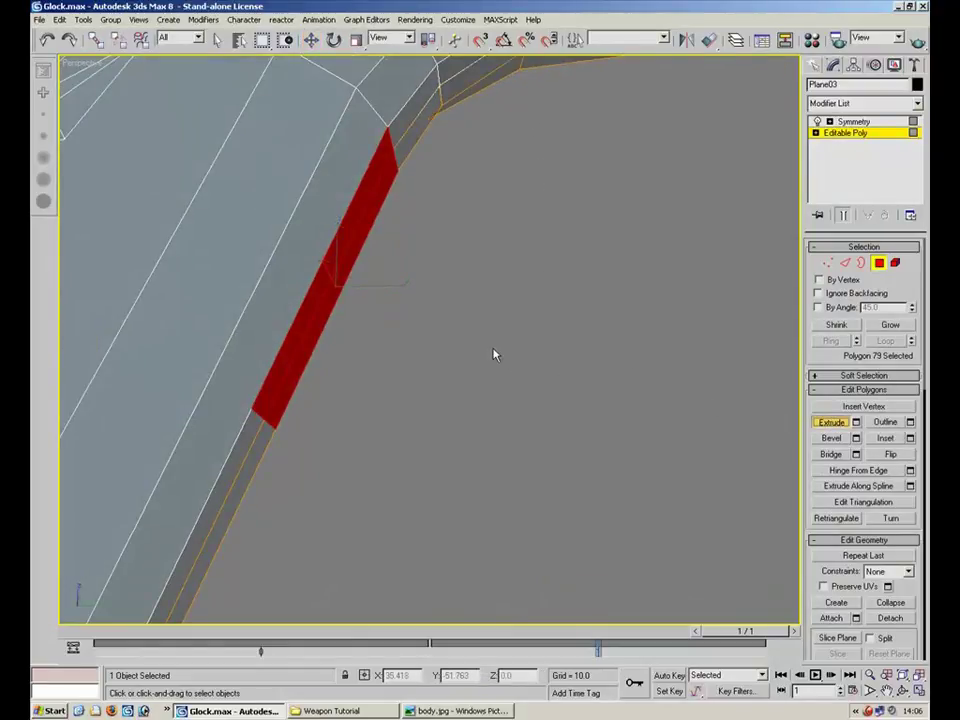
pyautogui.keyDown('alt'); pyautogui.moveTo(530, 320); pyautogui.dragTo(360, 338, button='middle'); pyautogui.keyUp('alt')
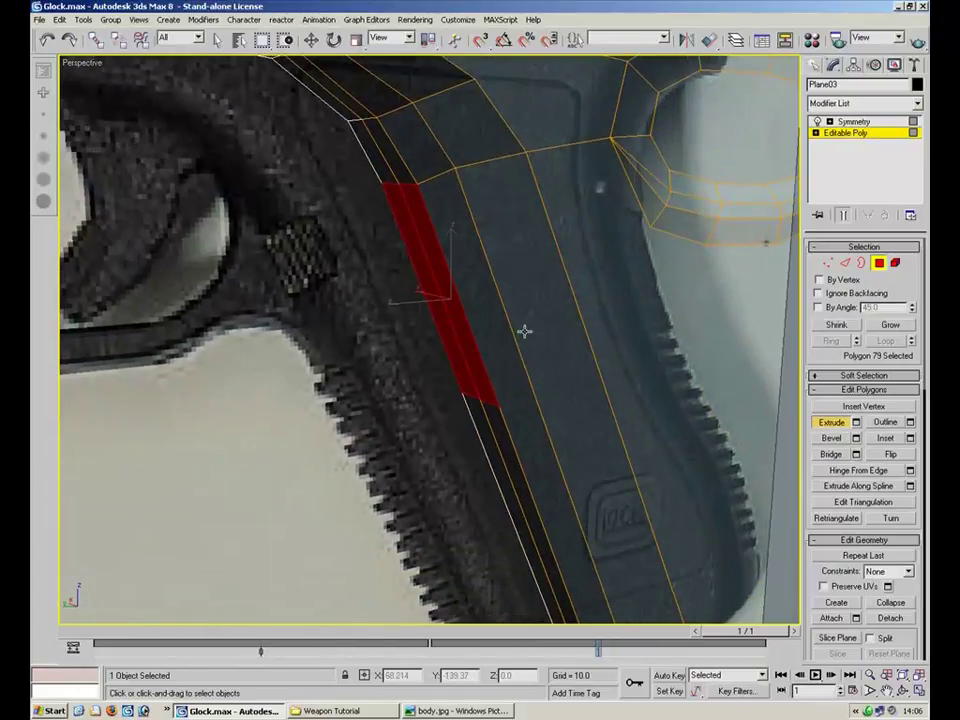
pyautogui.moveTo(450, 318); pyautogui.dragTo(440, 205)
# Try reshaping the extruded block by editing its faces near the centre line
pyautogui.click(270, 437)
pyautogui.keyDown('alt'); pyautogui.moveTo(270, 437); pyautogui.dragTo(382, 385, button='middle'); pyautogui.keyUp('alt')
pyautogui.click(382, 385)
pyautogui.press('w')
pyautogui.moveTo(320, 413); pyautogui.dragTo(268, 418)
pyautogui.click(441, 381)
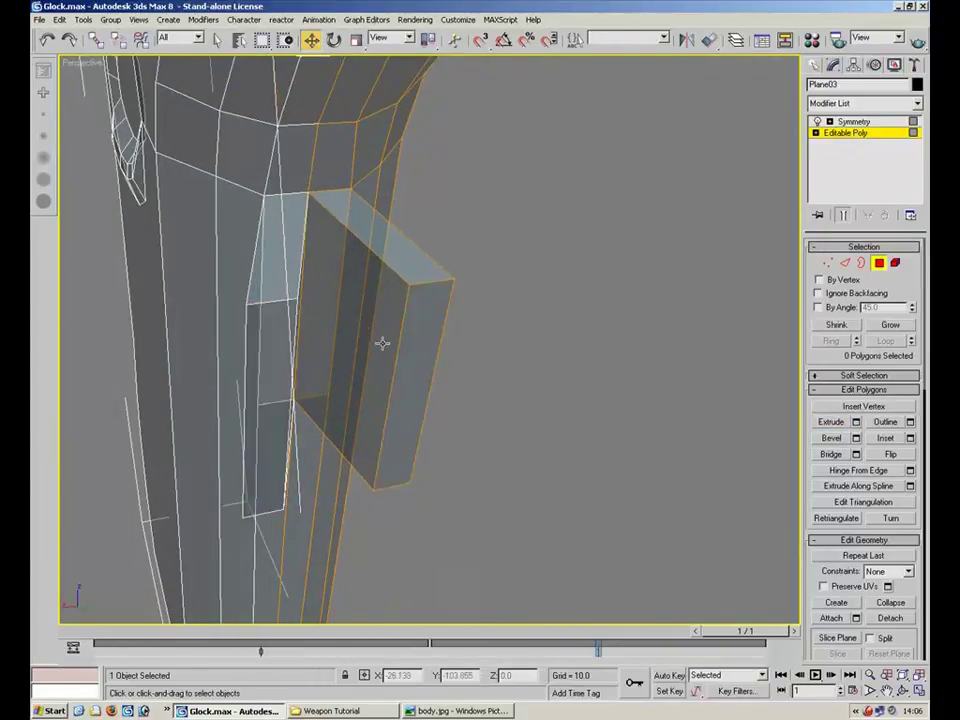
pyautogui.click(366, 331)
pyautogui.keyDown('alt'); pyautogui.moveTo(439, 366); pyautogui.dragTo(445, 325, button='middle'); pyautogui.keyUp('alt')
# Undo the face edits and the extrusion of the front strip's polygon
pyautogui.hotkey('ctrl', 'z')
pyautogui.hotkey('ctrl', 'z')
pyautogui.hotkey('ctrl', 'z')
pyautogui.hotkey('ctrl', 'z')
pyautogui.hotkey('ctrl', 'z')
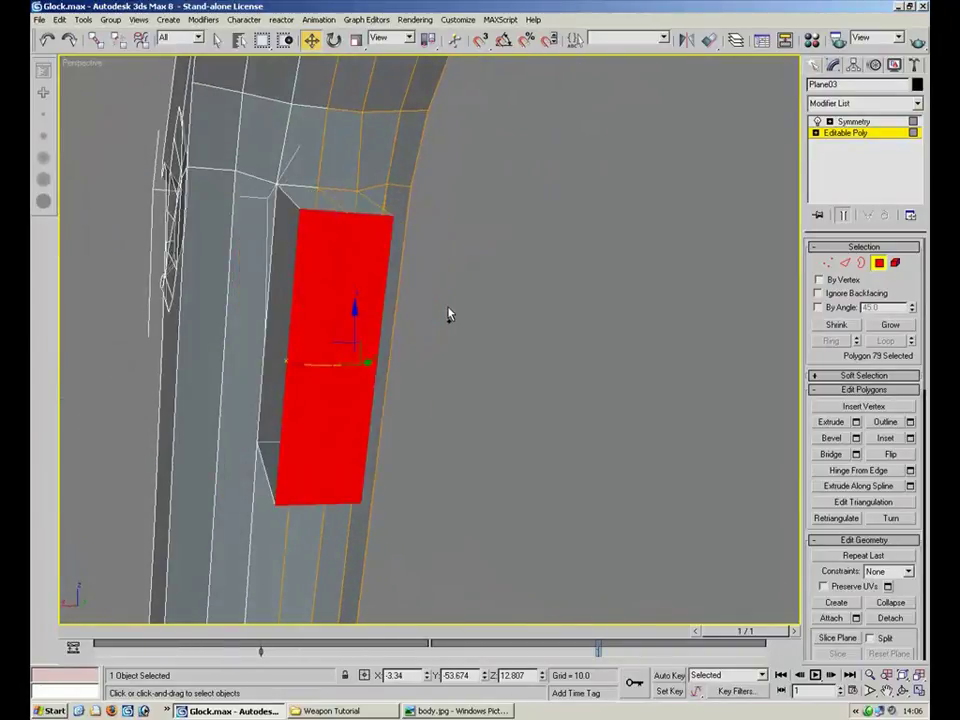
pyautogui.hotkey('ctrl', 'z')
# Delete the strip polygon behind the trigger and extend the opening's side edge about 14 units forward as a new polygon
pyautogui.keyDown('alt'); pyautogui.moveTo(525, 314); pyautogui.dragTo(472, 322, button='middle'); pyautogui.keyUp('alt')
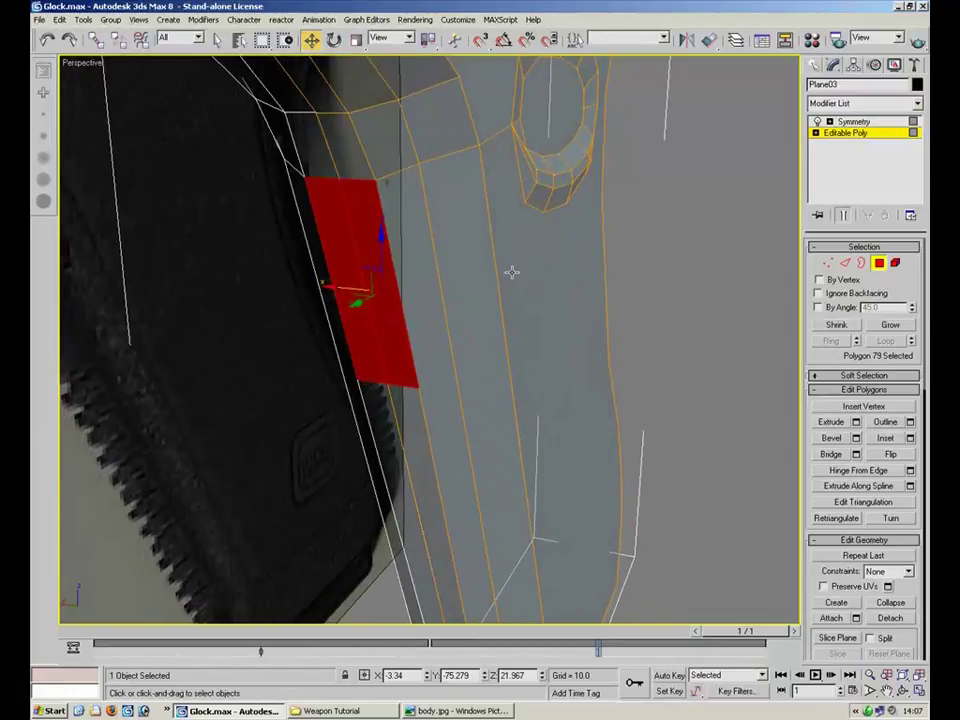
pyautogui.click(511, 272)
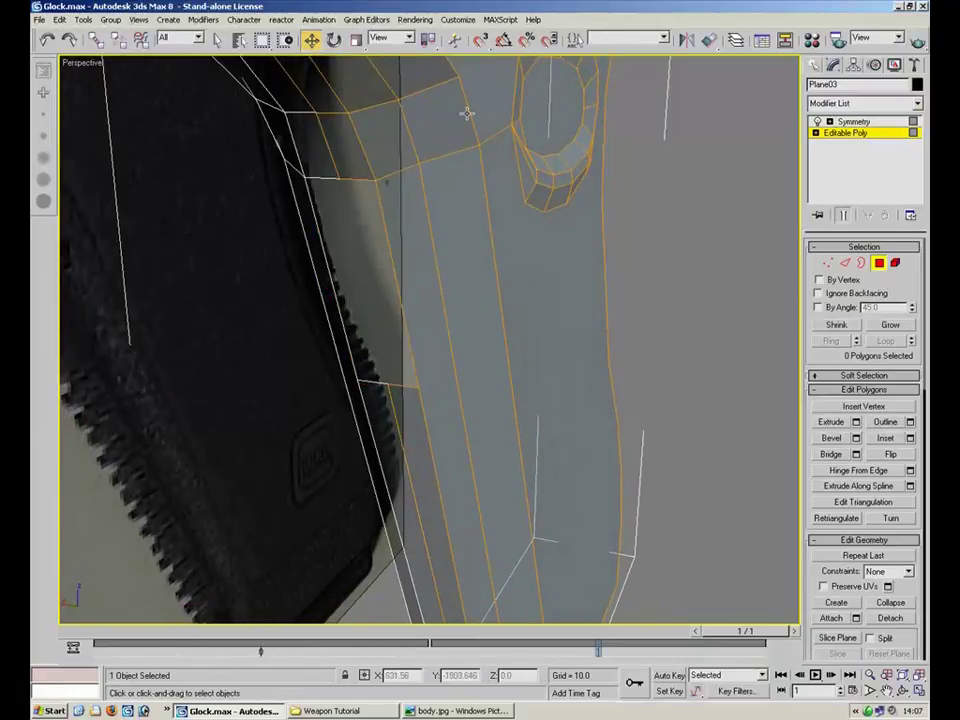
pyautogui.click(846, 263)
pyautogui.click(398, 290)
pyautogui.keyDown('alt'); pyautogui.moveTo(467, 279); pyautogui.dragTo(400, 343, button='middle'); pyautogui.keyUp('alt')
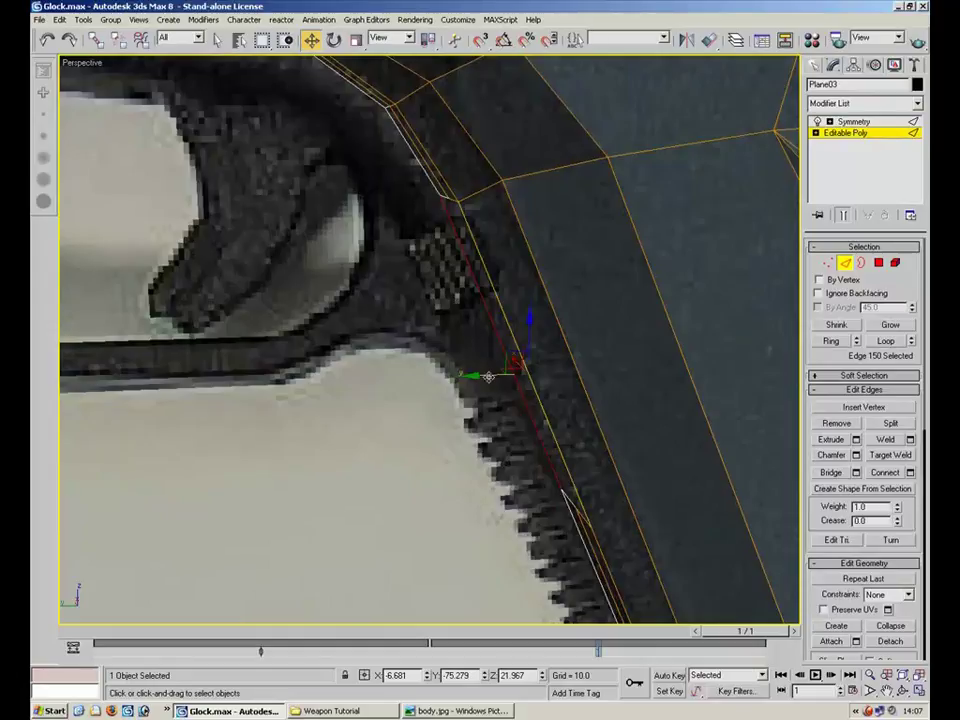
pyautogui.keyDown('shift'); pyautogui.moveTo(484, 372); pyautogui.dragTo(370, 381); pyautogui.keyUp('shift')
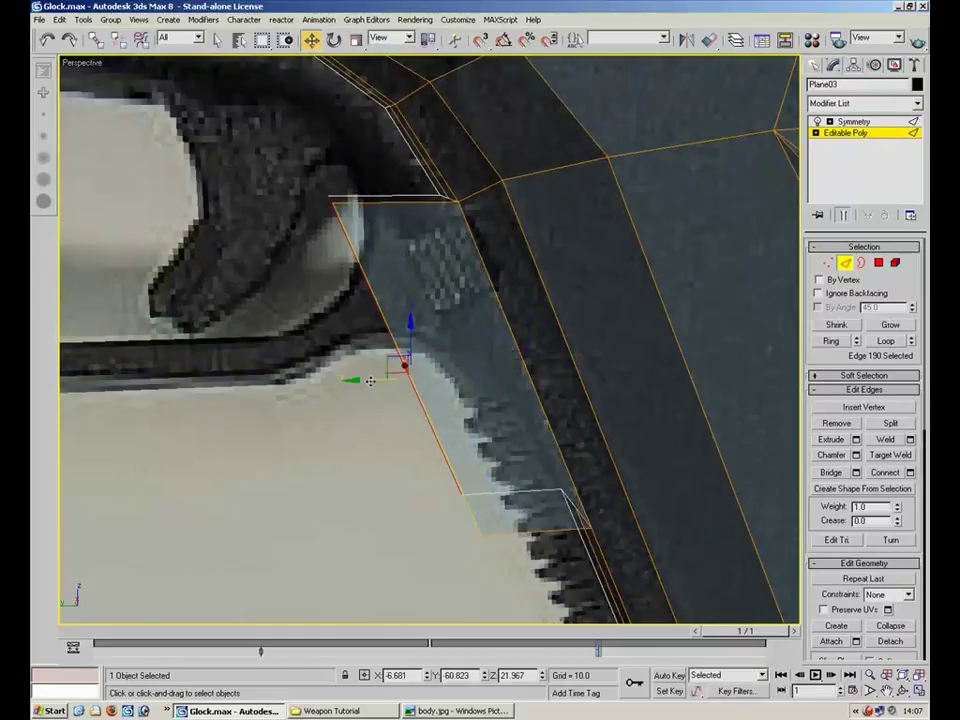
# Extend the new polygon's leading edge further forward across the trigger guard opening in the full-size Left view
pyautogui.click(918, 691)
pyautogui.scroll(5, 326, 443)
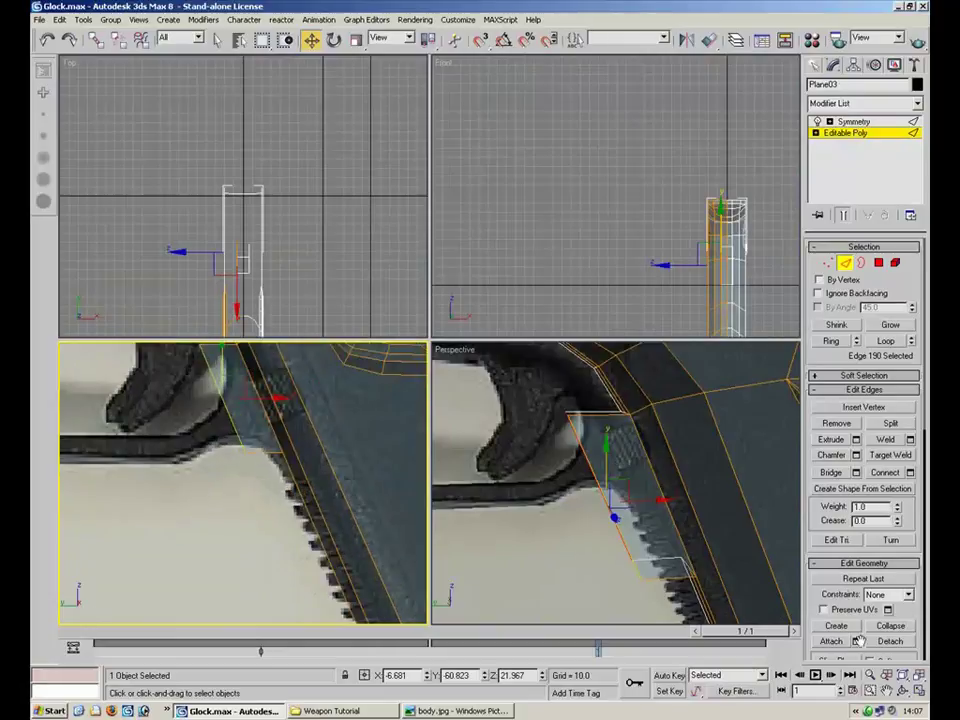
pyautogui.click(918, 691)
pyautogui.scroll(4, 317, 343)
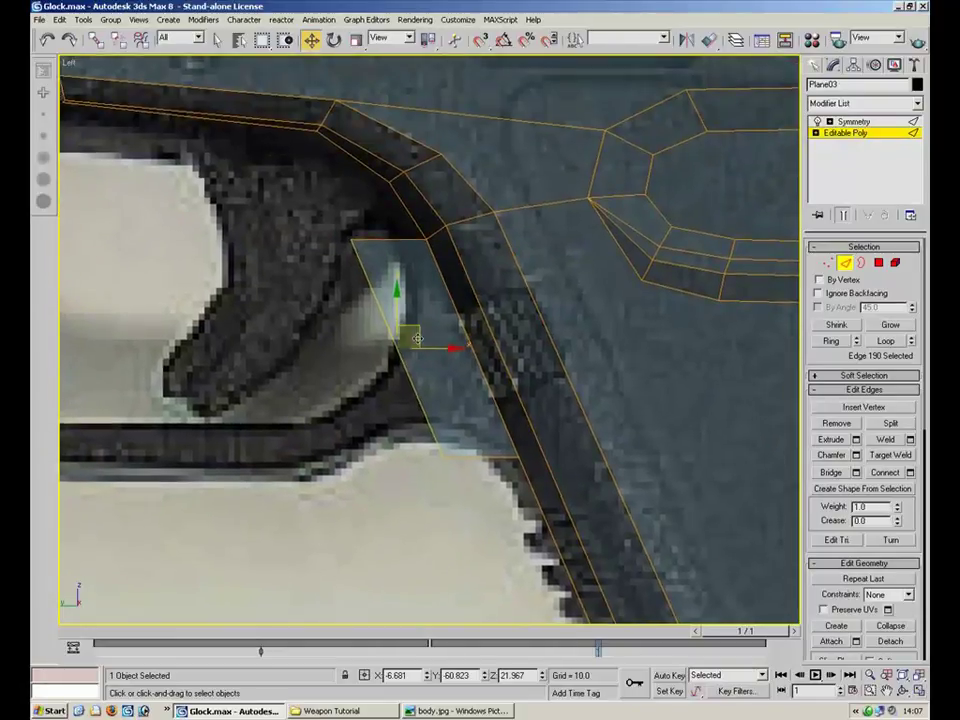
pyautogui.keyDown('shift'); pyautogui.moveTo(433, 348); pyautogui.dragTo(249, 349); pyautogui.keyUp('shift')
# Move the first new column's upper and lower vertices onto the rear inner curve and underside of the trigger guard
pyautogui.press('1')
pyautogui.moveTo(322, 266); pyautogui.dragTo(321, 267)
pyautogui.moveTo(369, 217); pyautogui.dragTo(430, 275)
pyautogui.click(445, 443)
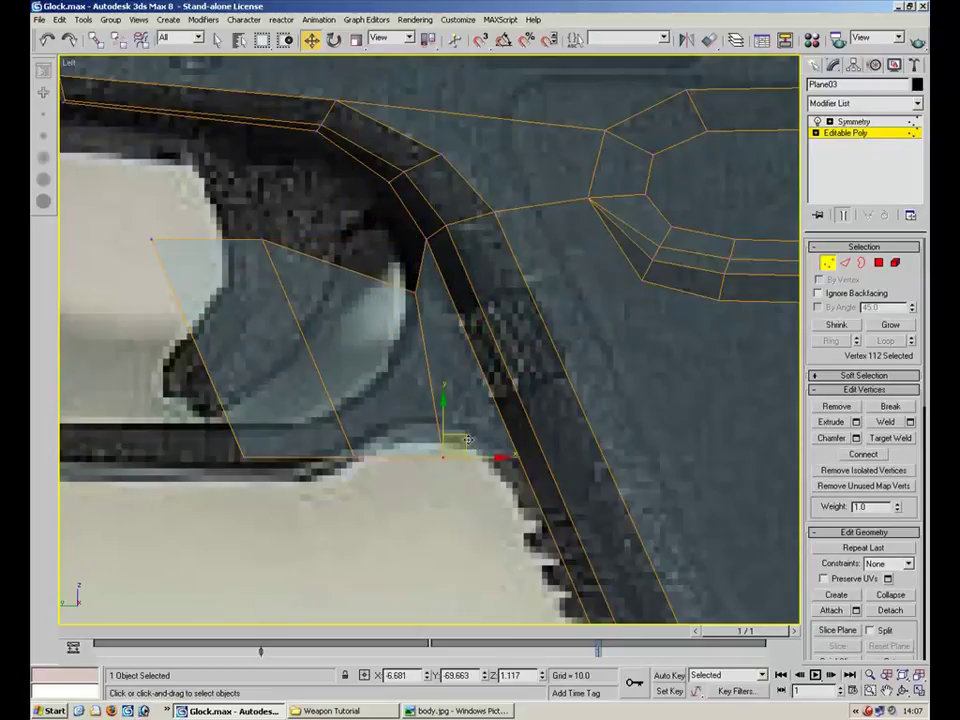
pyautogui.moveTo(452, 440); pyautogui.dragTo(476, 432)
# Fit the second column's two vertices to the guard's rear outline and refine the first column's upper vertex
pyautogui.click(364, 443)
pyautogui.moveTo(381, 439); pyautogui.dragTo(458, 406)
pyautogui.click(263, 240)
pyautogui.moveTo(286, 220); pyautogui.dragTo(435, 322)
pyautogui.moveTo(402, 308); pyautogui.dragTo(459, 293)
# Fit the last column's two vertices to the guard's inner curve and underside, nudging the second column's upper vertex to match
pyautogui.moveTo(218, 200); pyautogui.dragTo(397, 367)
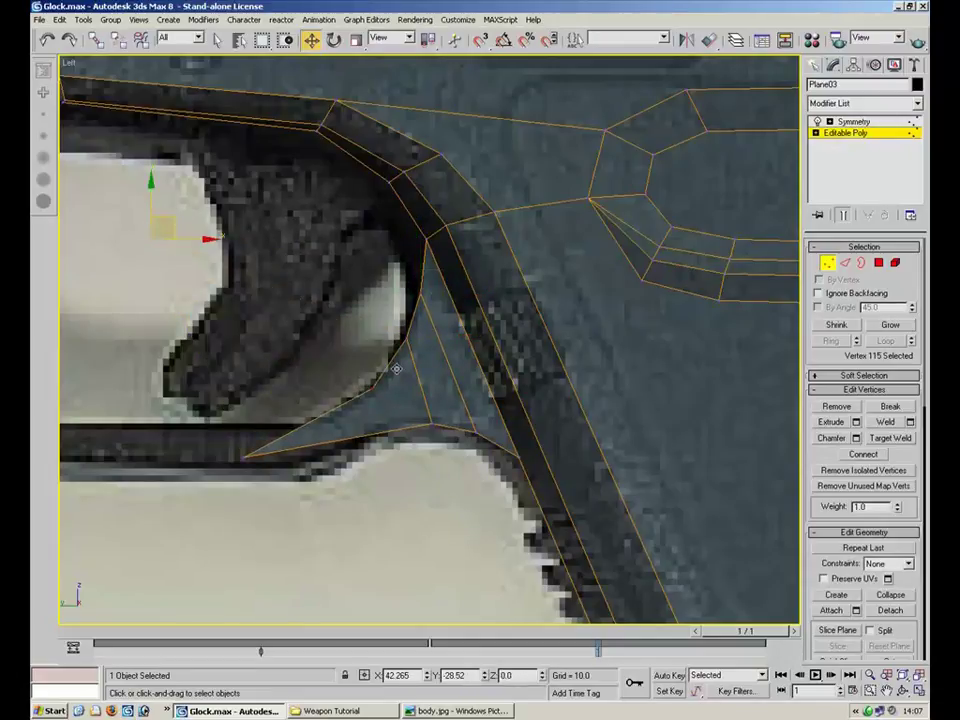
pyautogui.click(418, 324)
pyautogui.moveTo(419, 322); pyautogui.dragTo(425, 322)
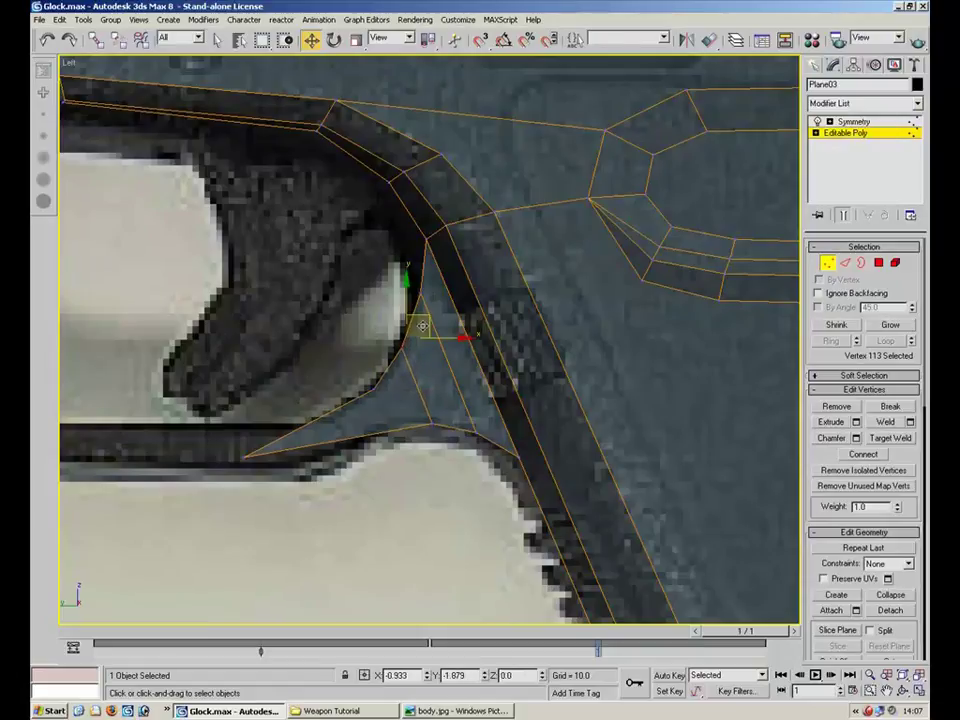
pyautogui.click(243, 456)
pyautogui.moveTo(243, 456); pyautogui.dragTo(413, 407)
# Extend the guard's leading edge forward and down to the start of its straight lower bar
pyautogui.press('2')
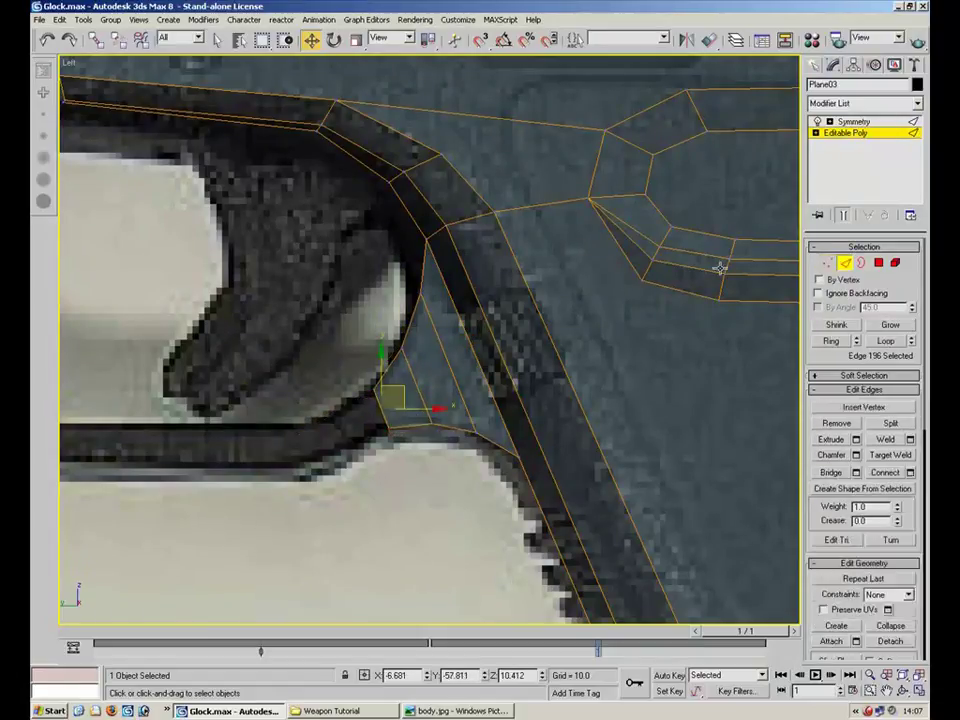
pyautogui.click(428, 391)
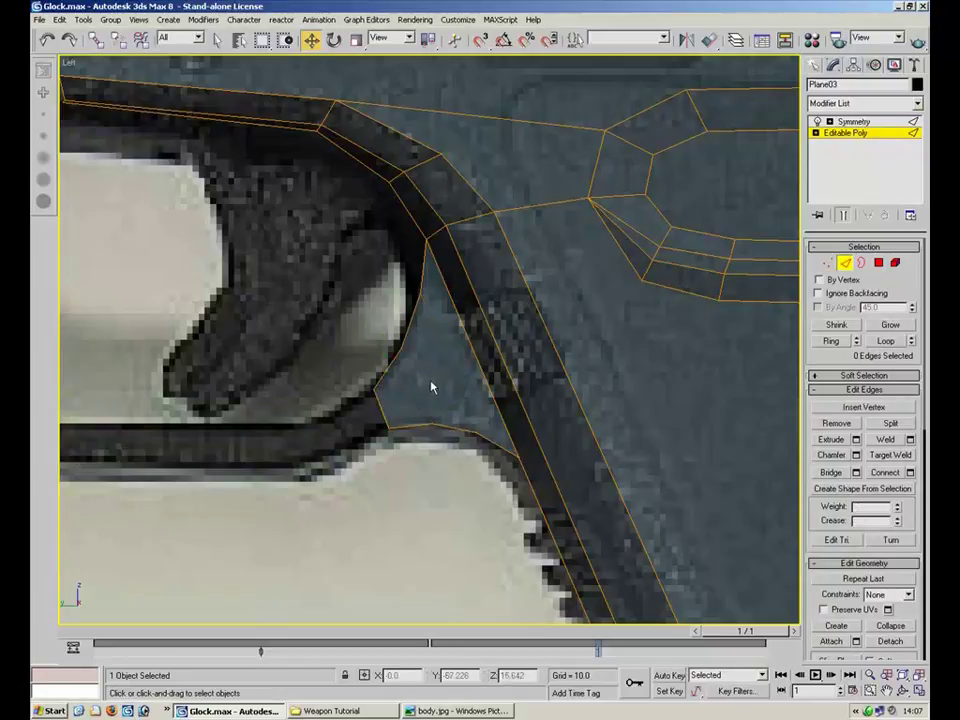
pyautogui.click(382, 410)
pyautogui.keyDown('shift'); pyautogui.moveTo(395, 400); pyautogui.dragTo(341, 426); pyautogui.keyUp('shift')
# Fit the guard's leading edge to the rear end of the lower bar, moving its lower vertex onto the underside corner
pyautogui.press('1')
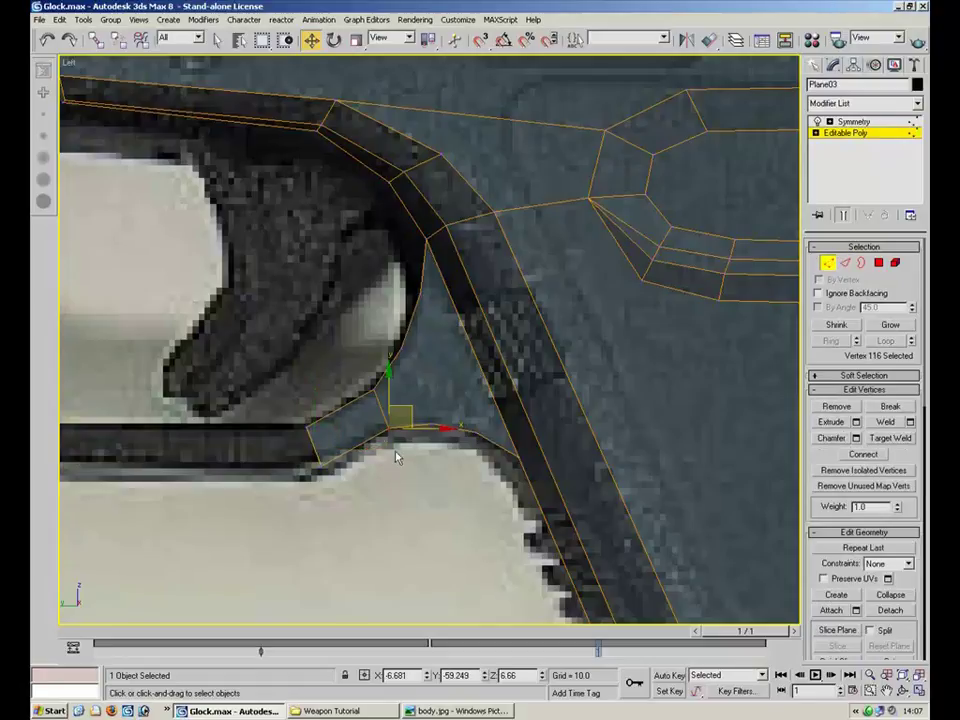
pyautogui.click(391, 410)
pyautogui.click(320, 457)
pyautogui.click(308, 428)
pyautogui.click(320, 457)
pyautogui.moveTo(338, 466)
pyautogui.mouseDown()
pyautogui.moveTo(349, 465)
pyautogui.moveTo(317, 458)
pyautogui.moveTo(341, 472)
pyautogui.mouseUp()
pyautogui.keyDown('ctrl'); pyautogui.click(308, 428); pyautogui.keyUp('ctrl')
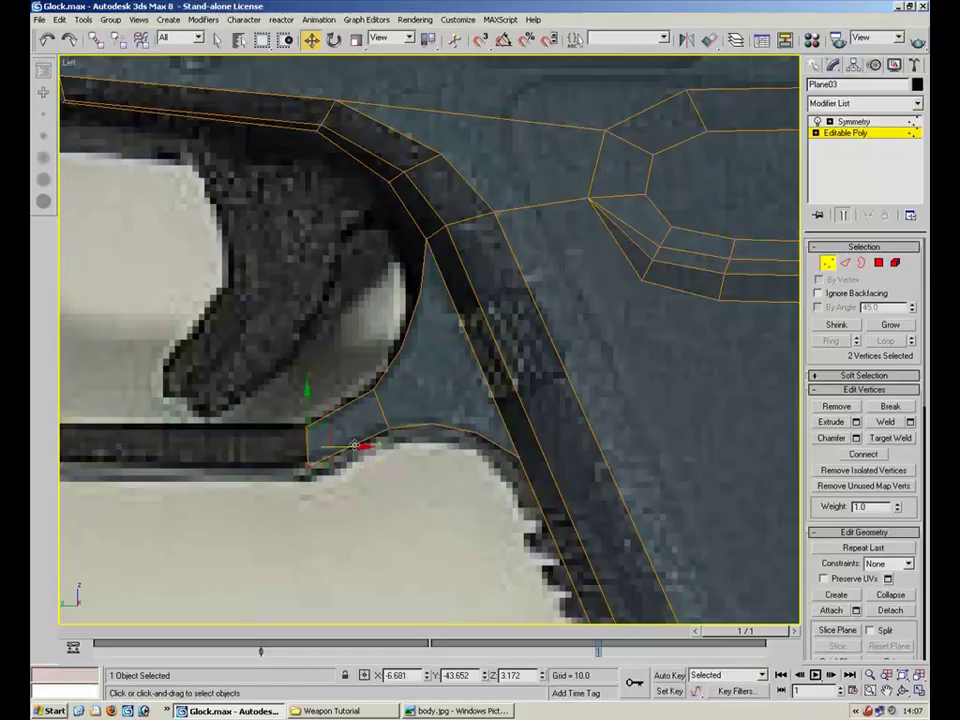
# Extend the guard's leading edge straight forward along the lower bar to the guard's front corner
pyautogui.press('2')
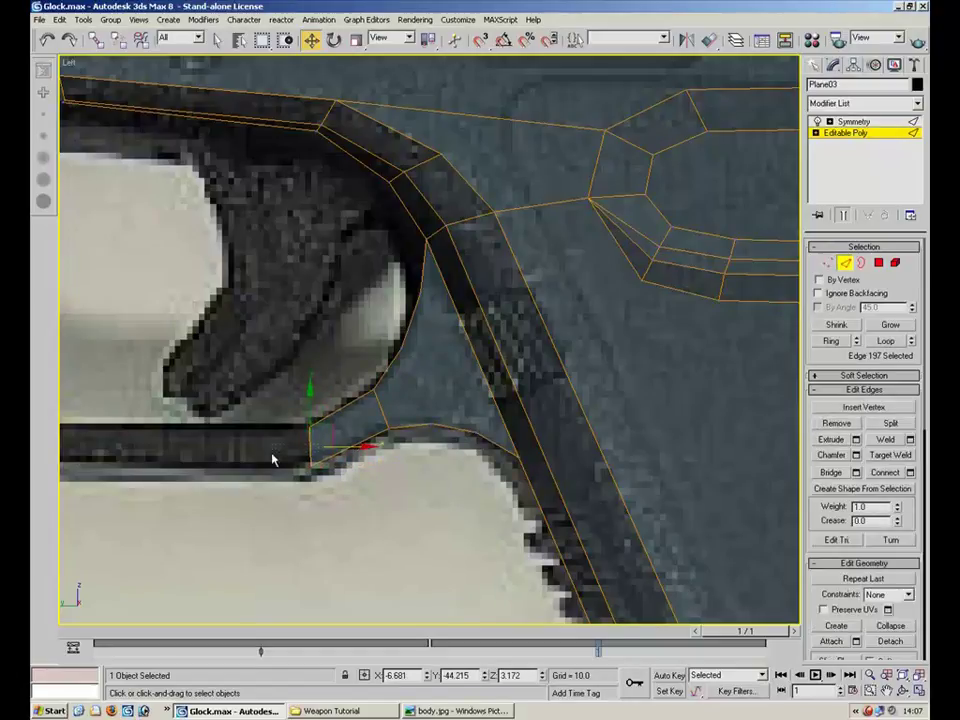
pyautogui.scroll(-3, 270, 450)
pyautogui.click(453, 398)
pyautogui.keyDown('shift'); pyautogui.moveTo(453, 398); pyautogui.dragTo(243, 398); pyautogui.keyUp('shift')
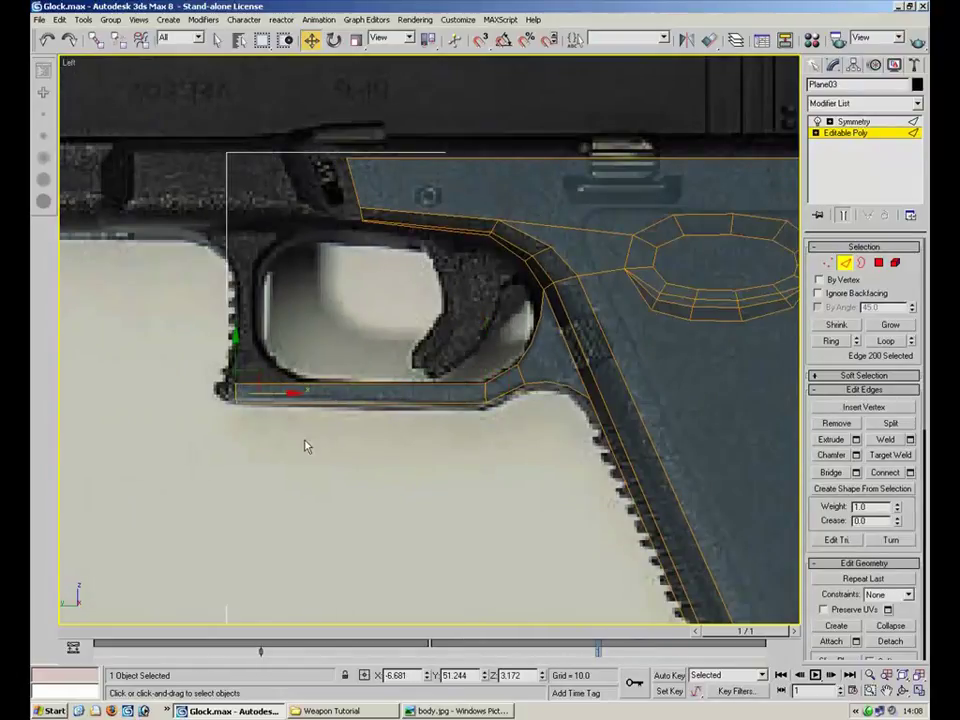
# Move the bar's front upper vertex back to the start of the inner curve and its lower vertex to the front bottom corner
pyautogui.press('1')
pyautogui.scroll(4, 310, 422)
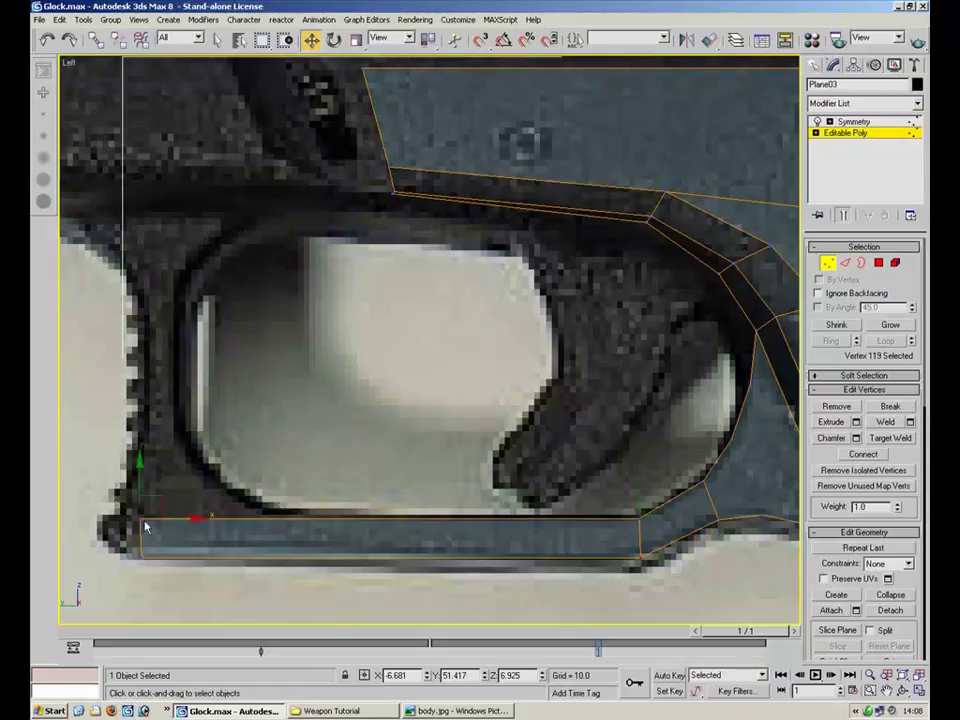
pyautogui.moveTo(182, 518); pyautogui.dragTo(312, 518)
pyautogui.moveTo(117, 572); pyautogui.dragTo(149, 551)
# Extend the bar's front edge up to the frame's underside and spread its two vertices to the guard's flared top
pyautogui.press('2')
pyautogui.keyDown('shift'); pyautogui.moveTo(213, 518); pyautogui.dragTo(181, 207); pyautogui.keyUp('shift')
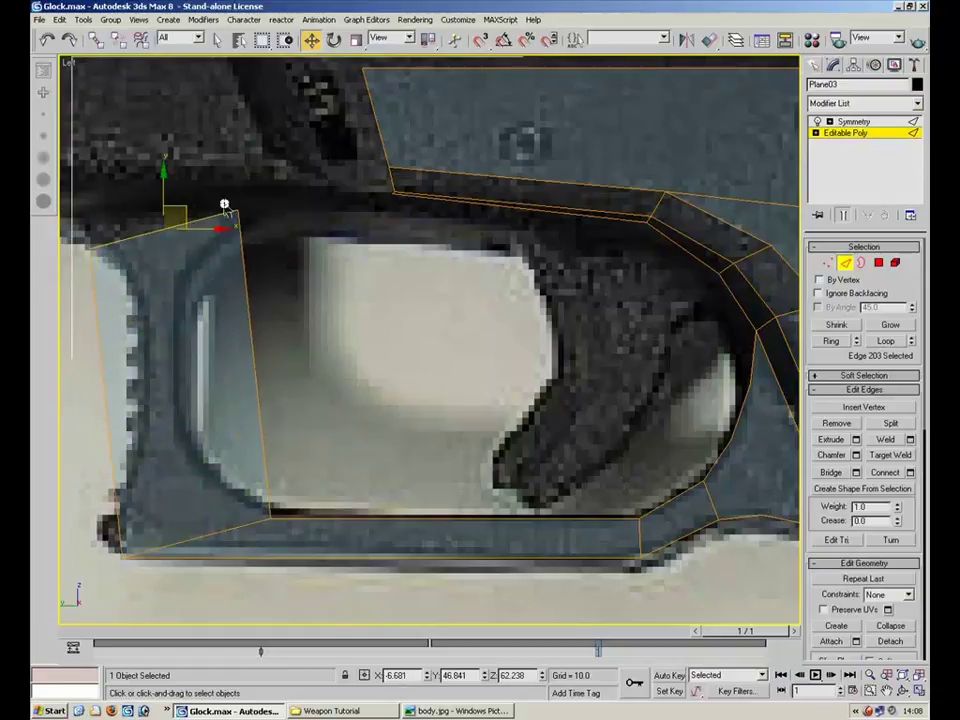
pyautogui.press('1')
pyautogui.click(95, 243)
pyautogui.moveTo(95, 243); pyautogui.dragTo(258, 317, button='middle')
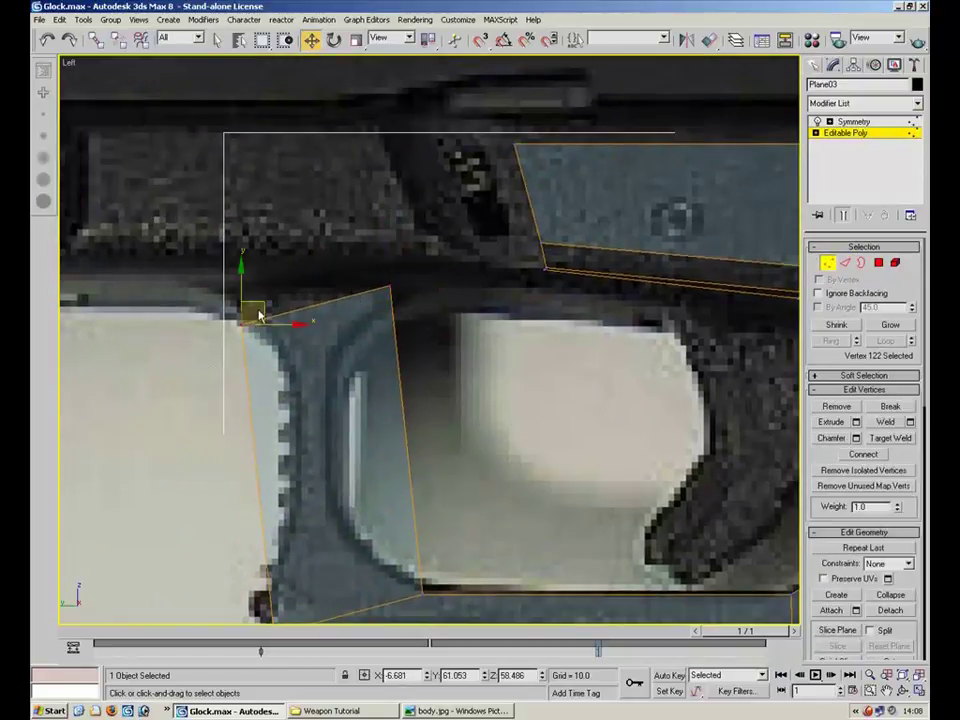
pyautogui.moveTo(258, 317); pyautogui.dragTo(213, 282)
pyautogui.click(390, 285)
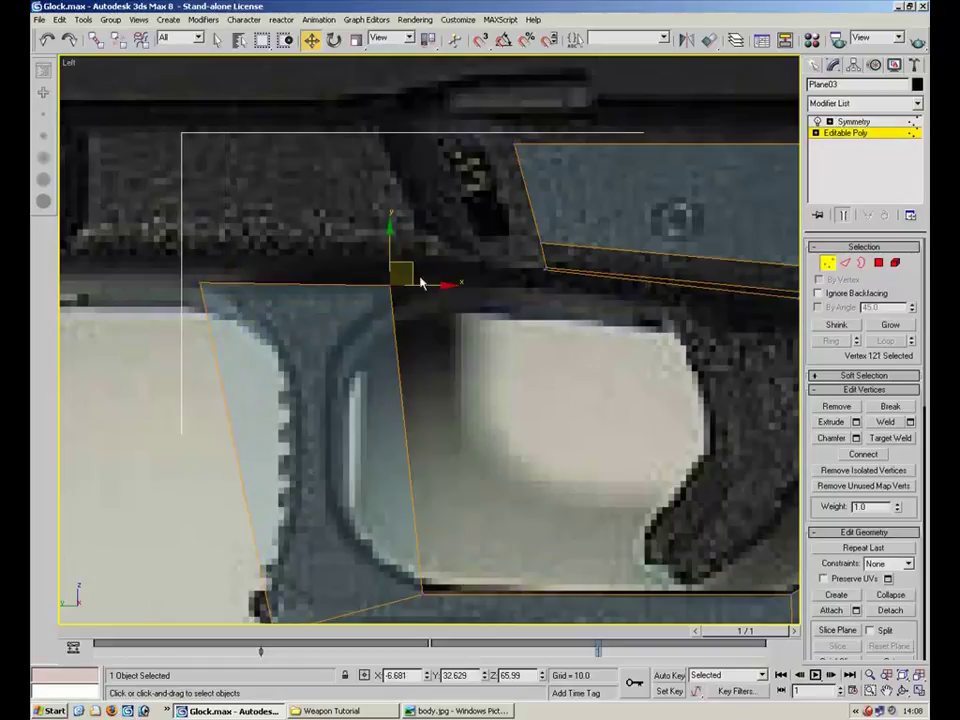
pyautogui.moveTo(413, 266); pyautogui.dragTo(439, 266)
# Connect the front post's inner and outer side edges with 4 segments
pyautogui.moveTo(417, 425); pyautogui.dragTo(417, 302, button='middle')
pyautogui.press('2')
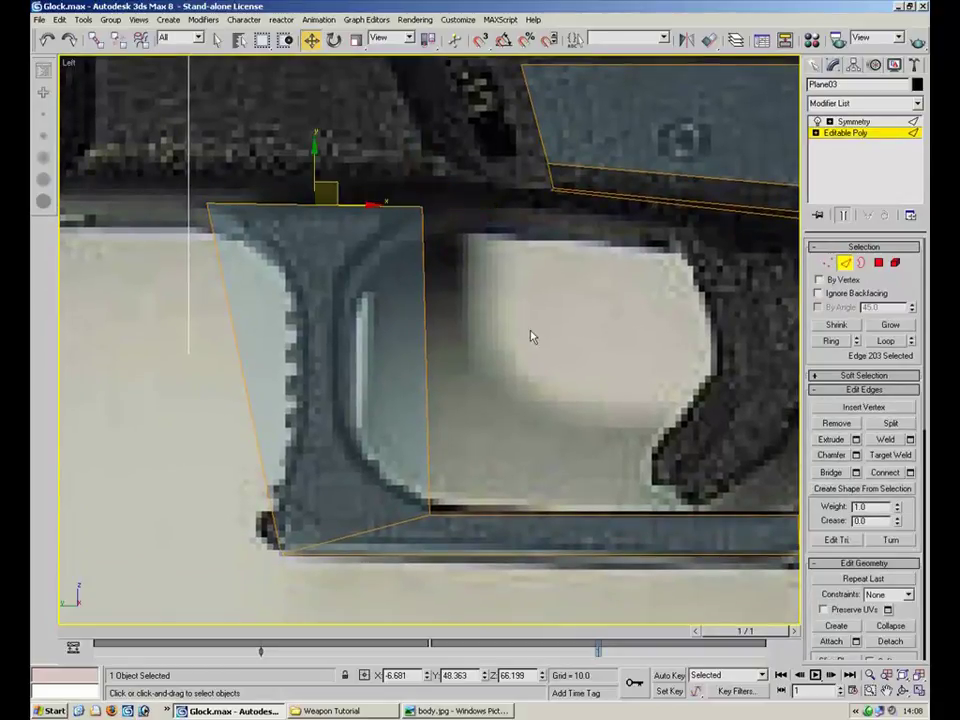
pyautogui.moveTo(532, 333); pyautogui.dragTo(152, 404)
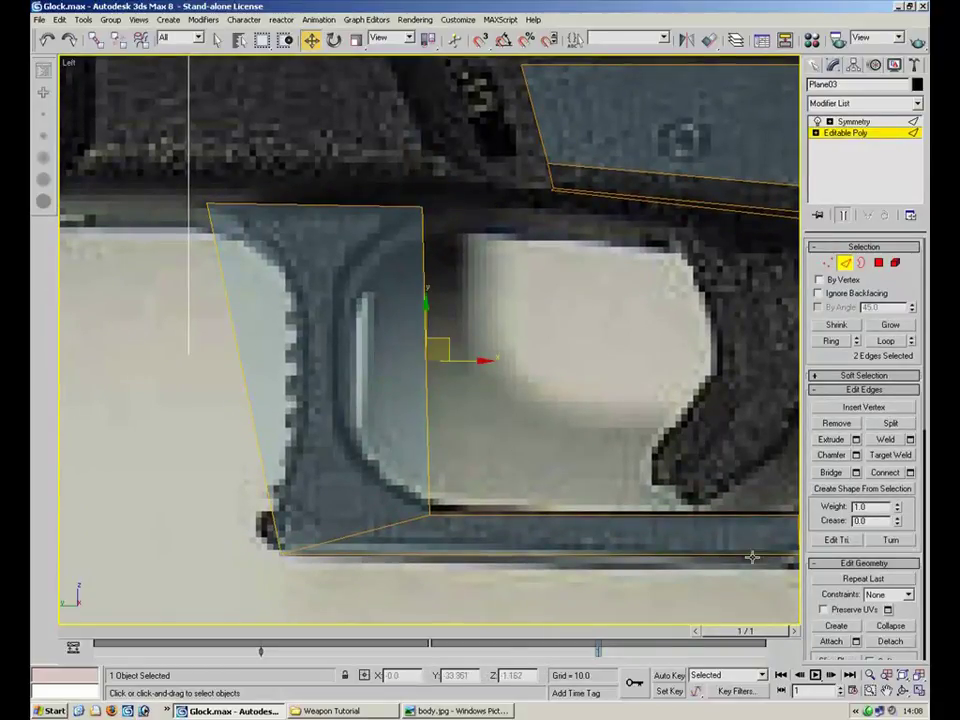
pyautogui.click(910, 472)
pyautogui.moveTo(477, 298); pyautogui.dragTo(608, 314)
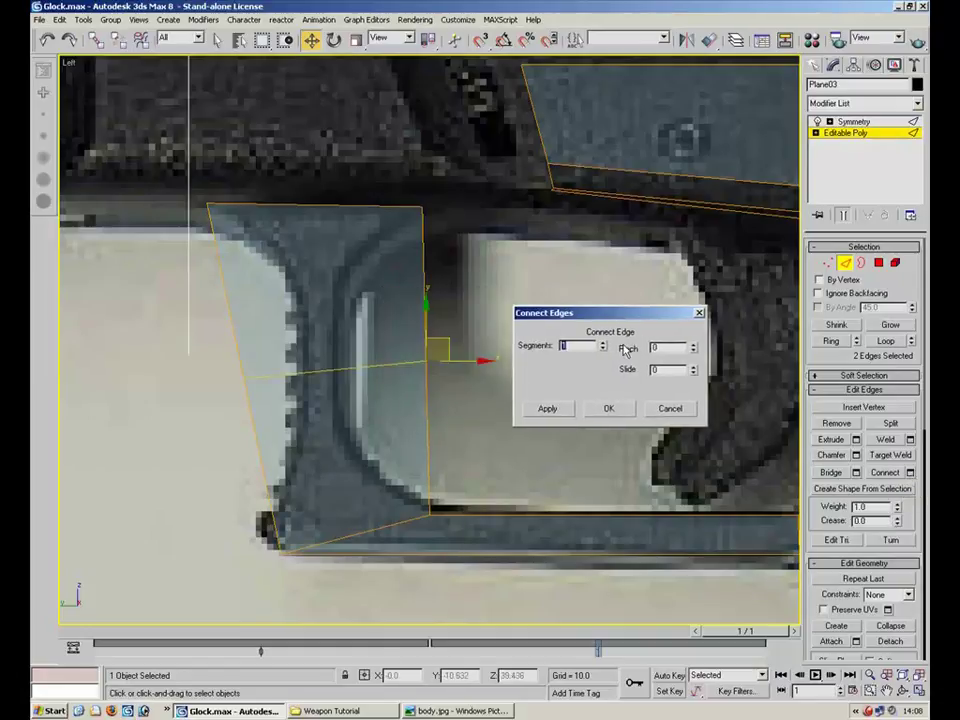
pyautogui.click(603, 342)
pyautogui.click(602, 342)
pyautogui.click(602, 342)
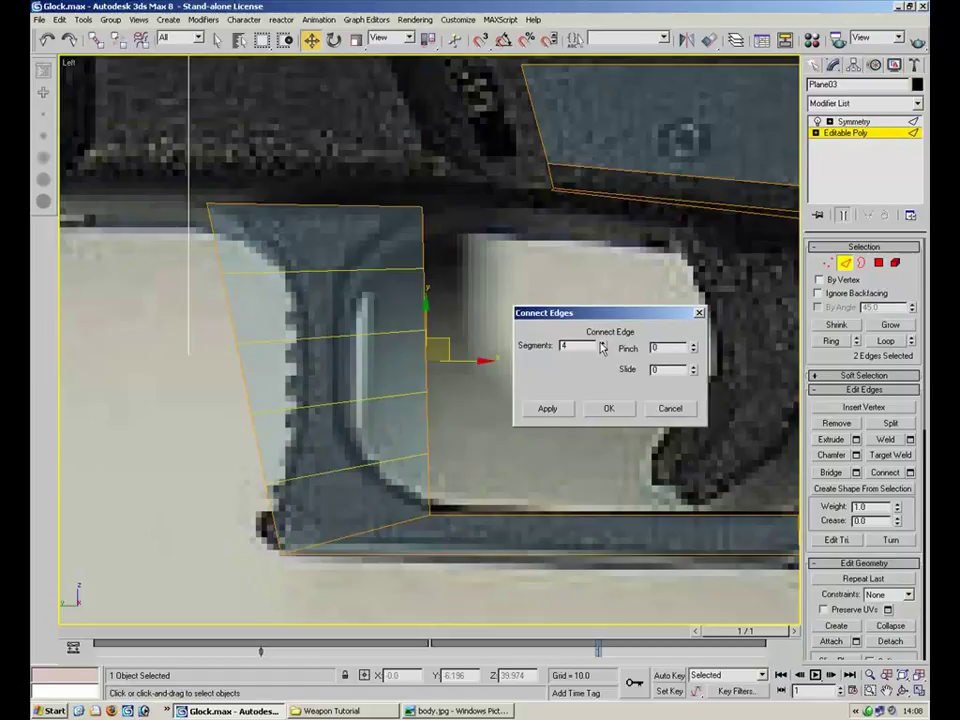
pyautogui.click(609, 407)
# Move the four new inner vertices of the front post onto the guard's inner curve in the photo
pyautogui.click(816, 263)
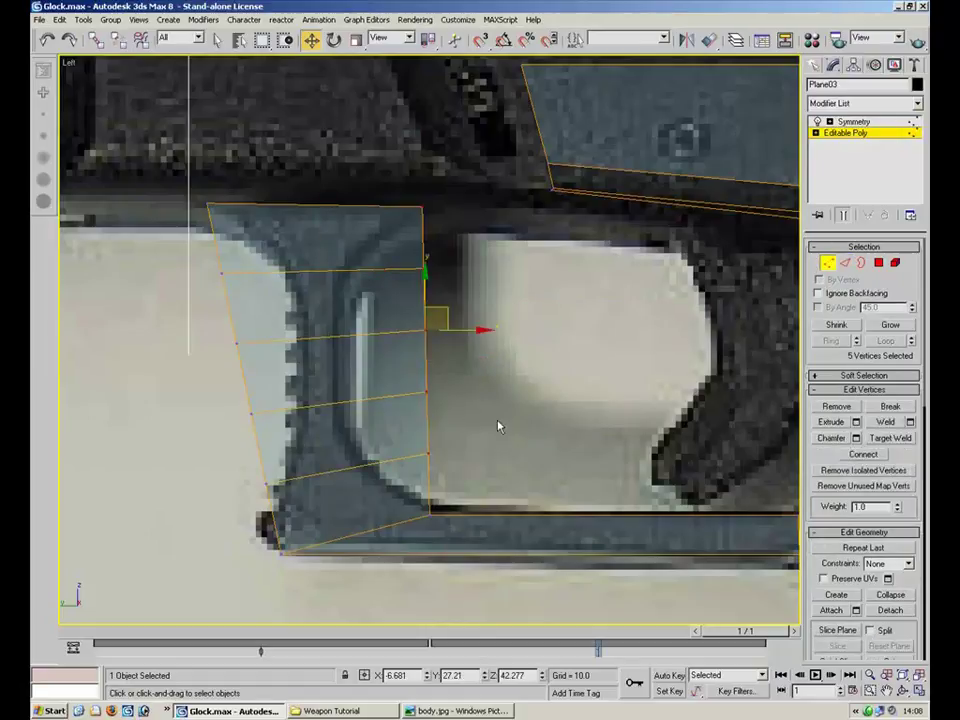
pyautogui.click(429, 453)
pyautogui.moveTo(448, 440); pyautogui.dragTo(400, 461)
pyautogui.click(424, 393)
pyautogui.moveTo(449, 375); pyautogui.dragTo(371, 411)
pyautogui.click(425, 331)
pyautogui.moveTo(449, 317); pyautogui.dragTo(363, 346)
pyautogui.moveTo(400, 292); pyautogui.dragTo(390, 249)
pyautogui.click(435, 229)
pyautogui.moveTo(407, 220); pyautogui.dragTo(454, 249, button='middle')
pyautogui.click(386, 386)
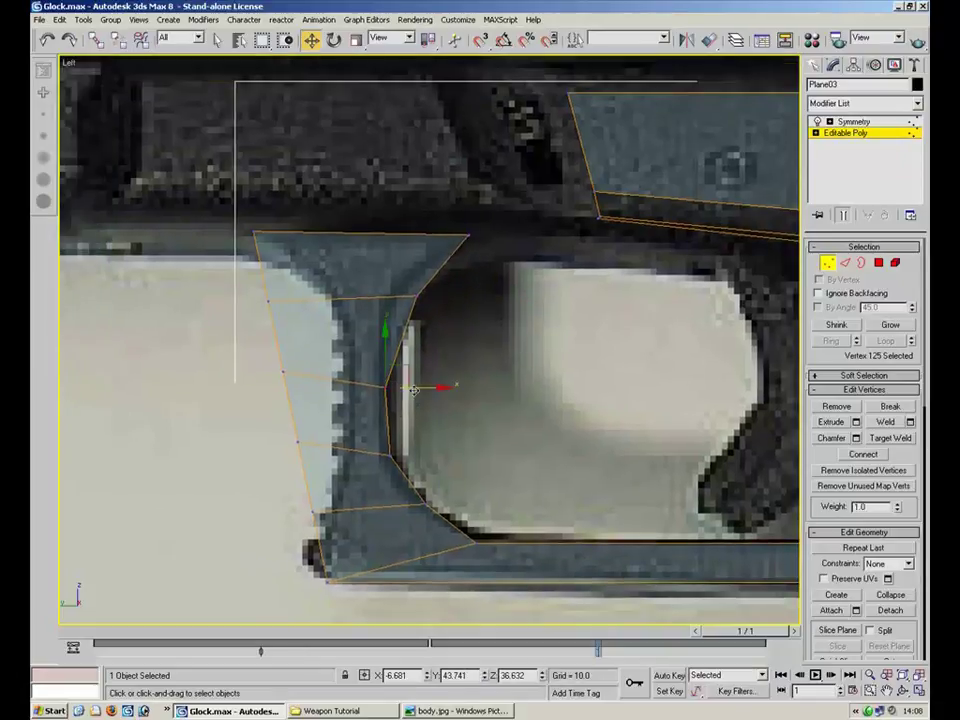
# Move the four new outer vertices of the front post onto the guard's serrated front outline
pyautogui.click(321, 500)
pyautogui.click(318, 512)
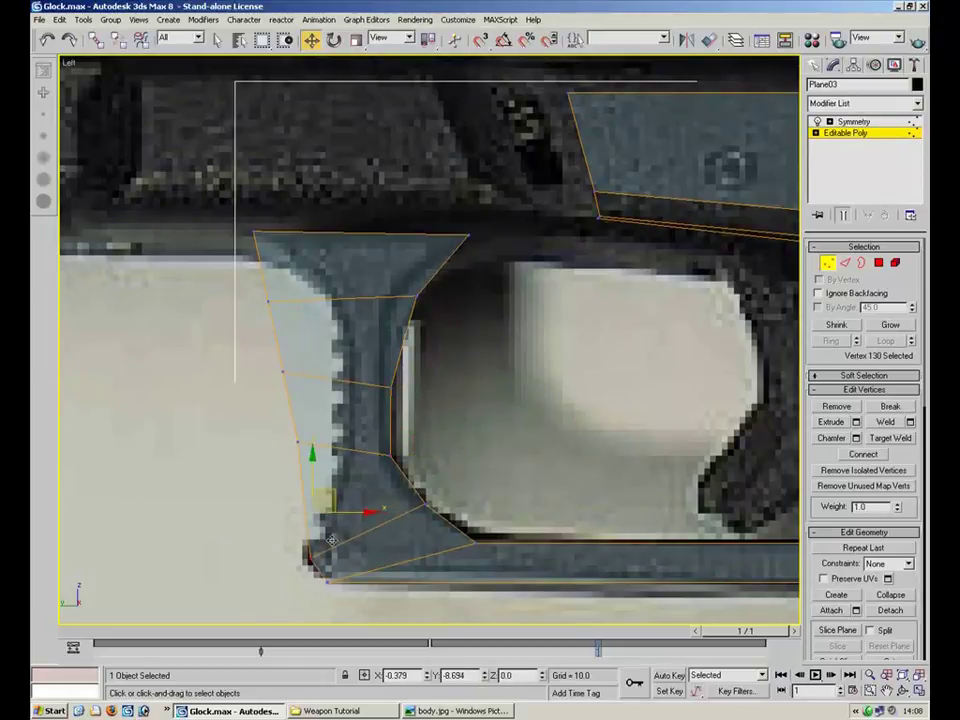
pyautogui.moveTo(322, 508); pyautogui.dragTo(313, 547)
pyautogui.moveTo(276, 464); pyautogui.dragTo(356, 487)
pyautogui.click(282, 372)
pyautogui.moveTo(311, 364); pyautogui.dragTo(370, 402)
pyautogui.click(268, 300)
pyautogui.moveTo(291, 287); pyautogui.dragTo(360, 300)
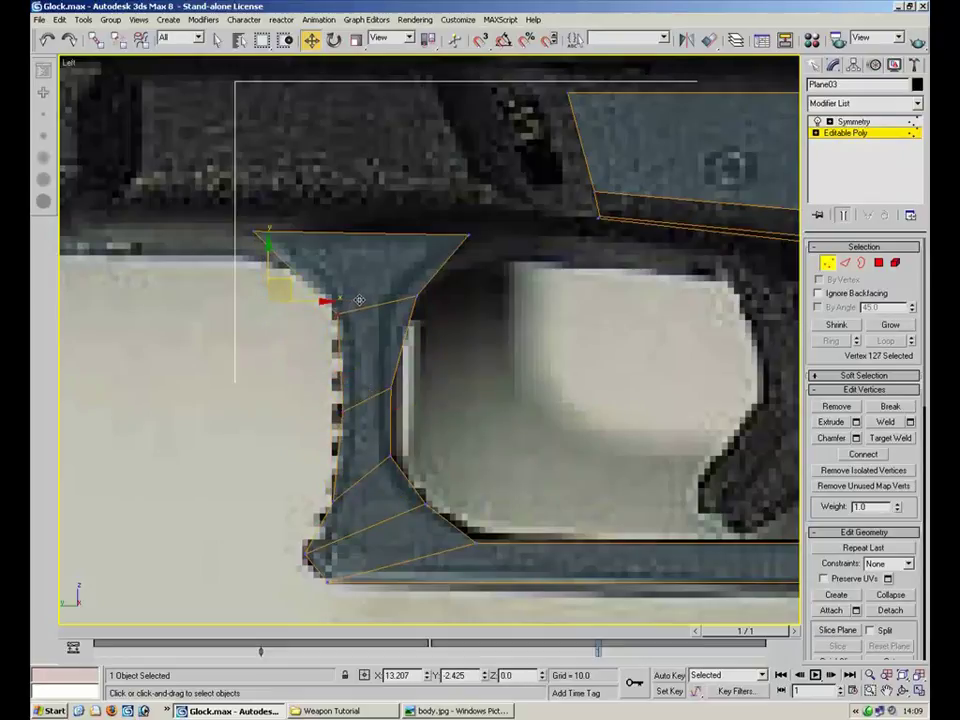
pyautogui.press('2')
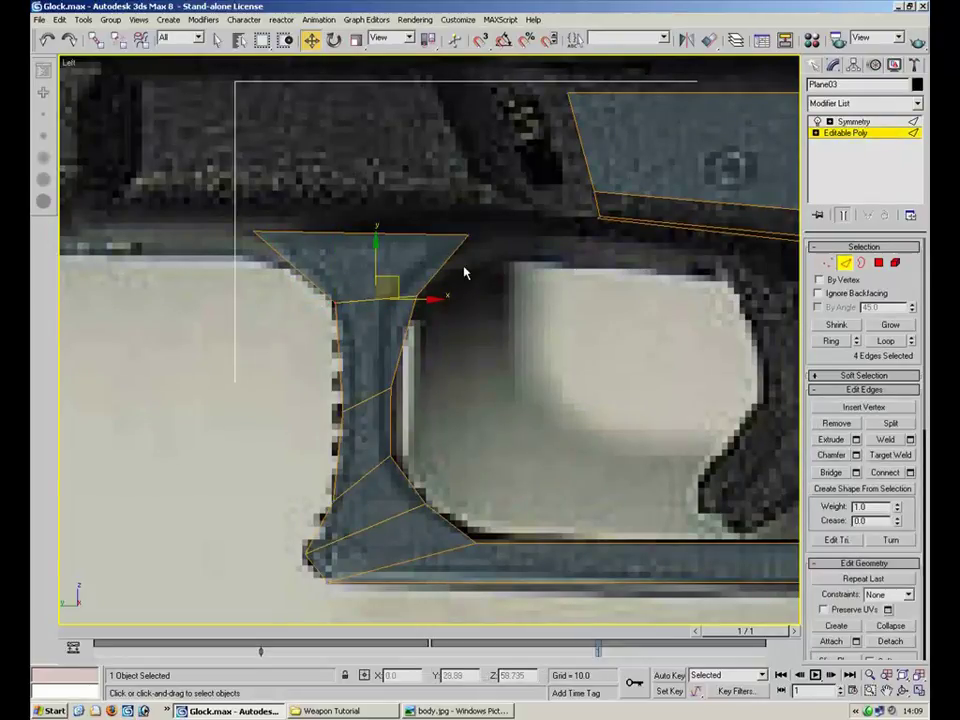
pyautogui.click(296, 278)
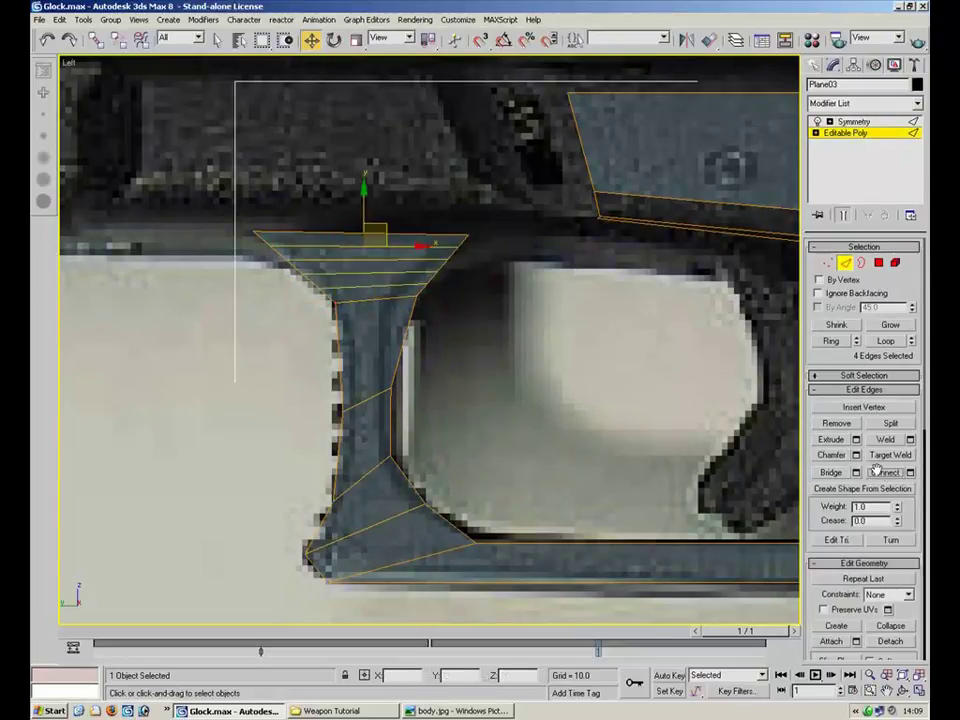
pyautogui.press('1')
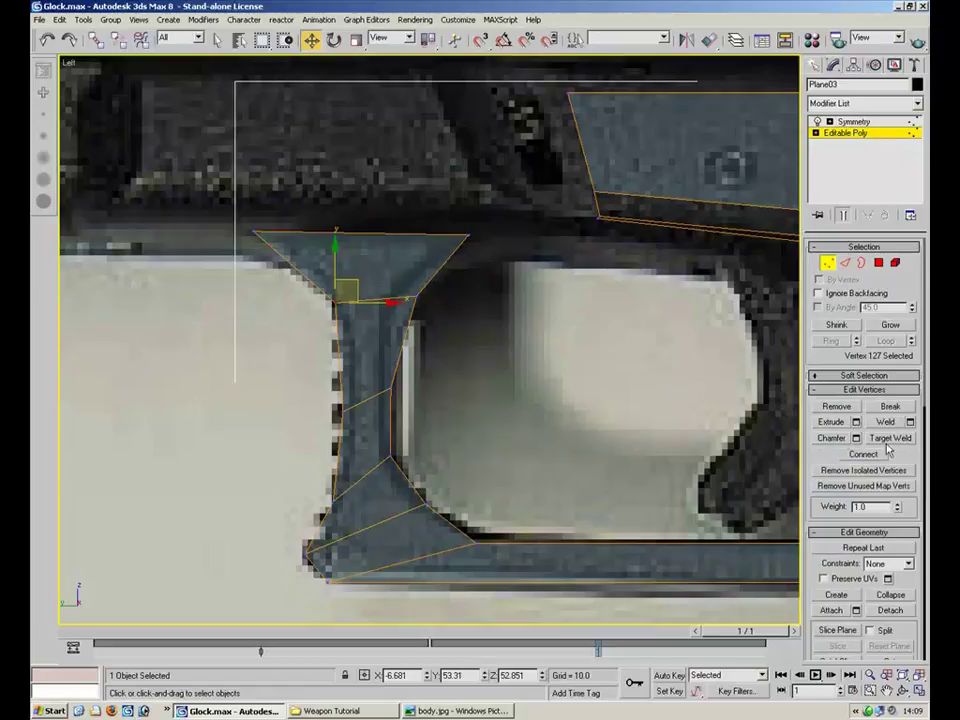
pyautogui.click(533, 275)
# Connect the two side edges of the post's flared top section with 1 segment
pyautogui.press('2')
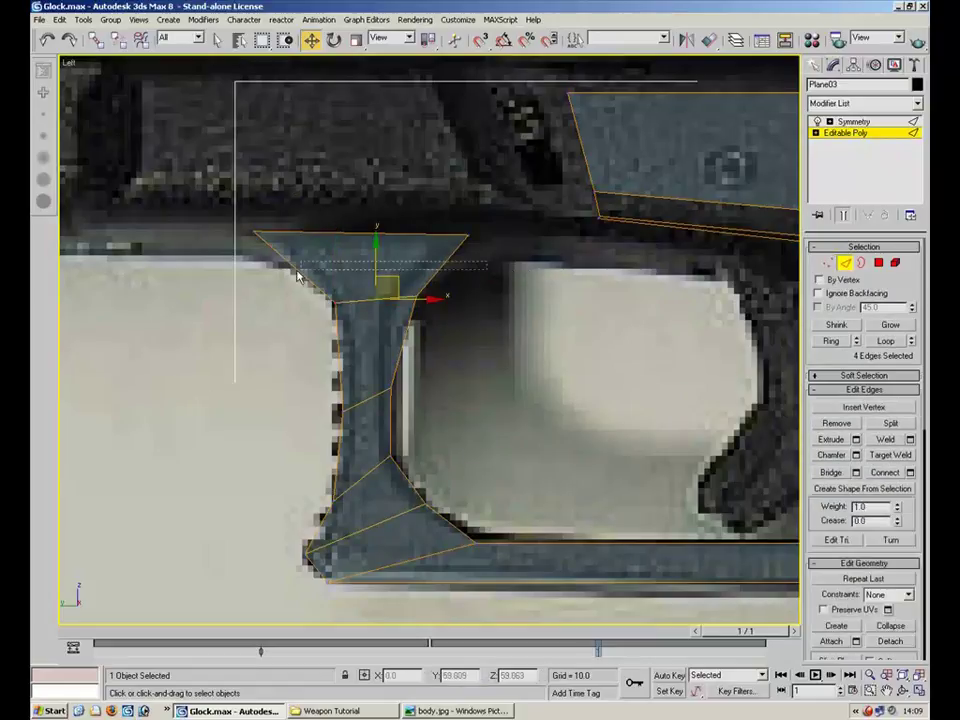
pyautogui.click(284, 276)
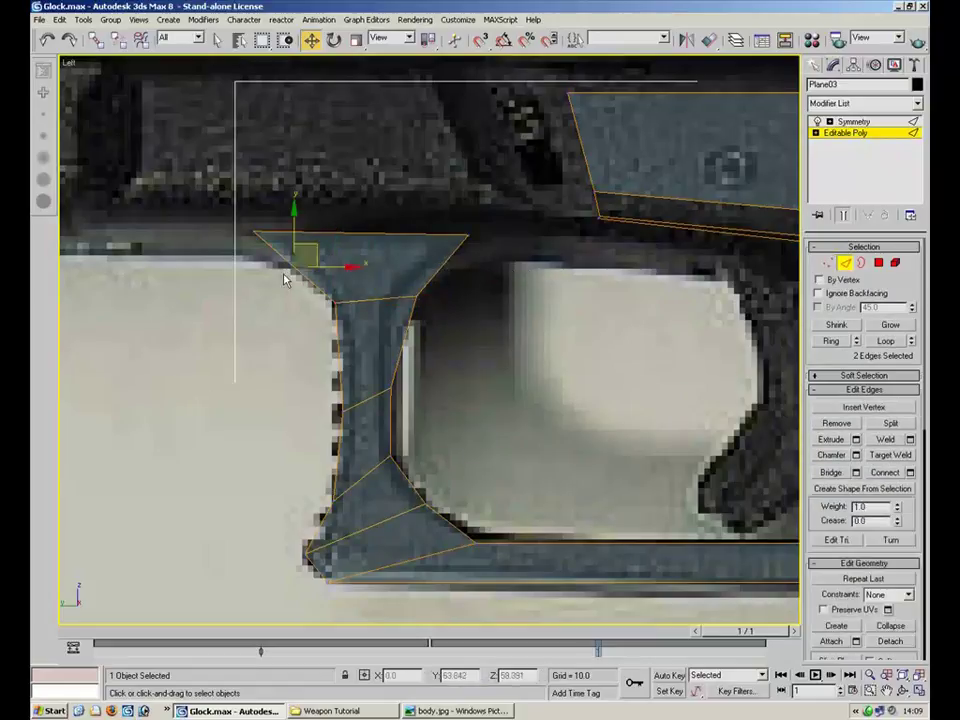
pyautogui.click(911, 474)
pyautogui.write('1')
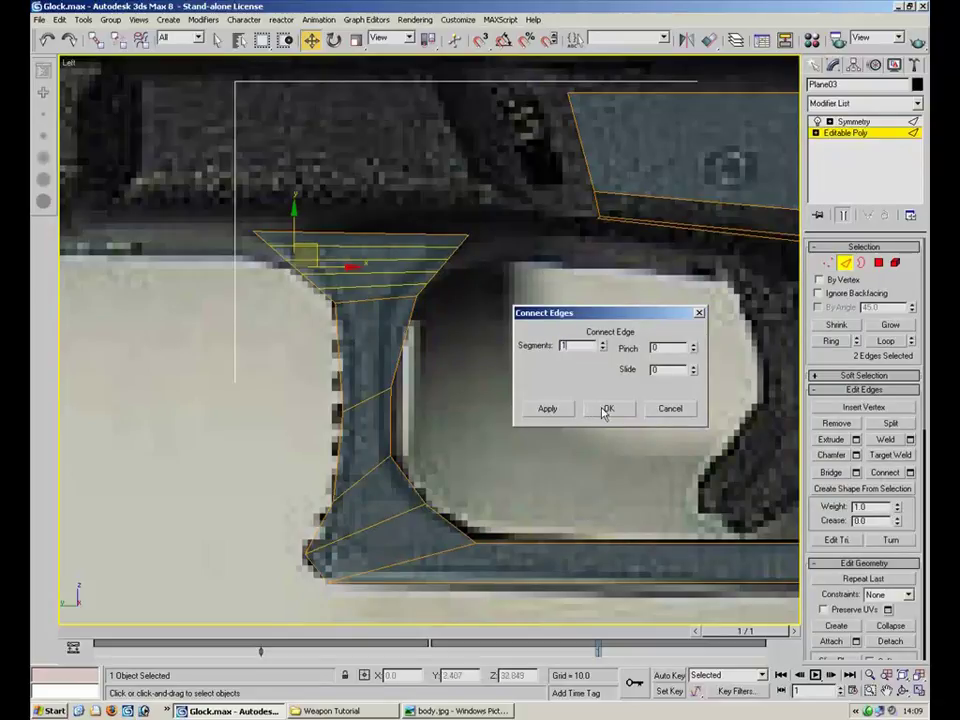
pyautogui.click(606, 410)
# Move the new segment's inner and outer vertices inward to follow the curves of the flared top
pyautogui.press('1')
pyautogui.click(432, 265)
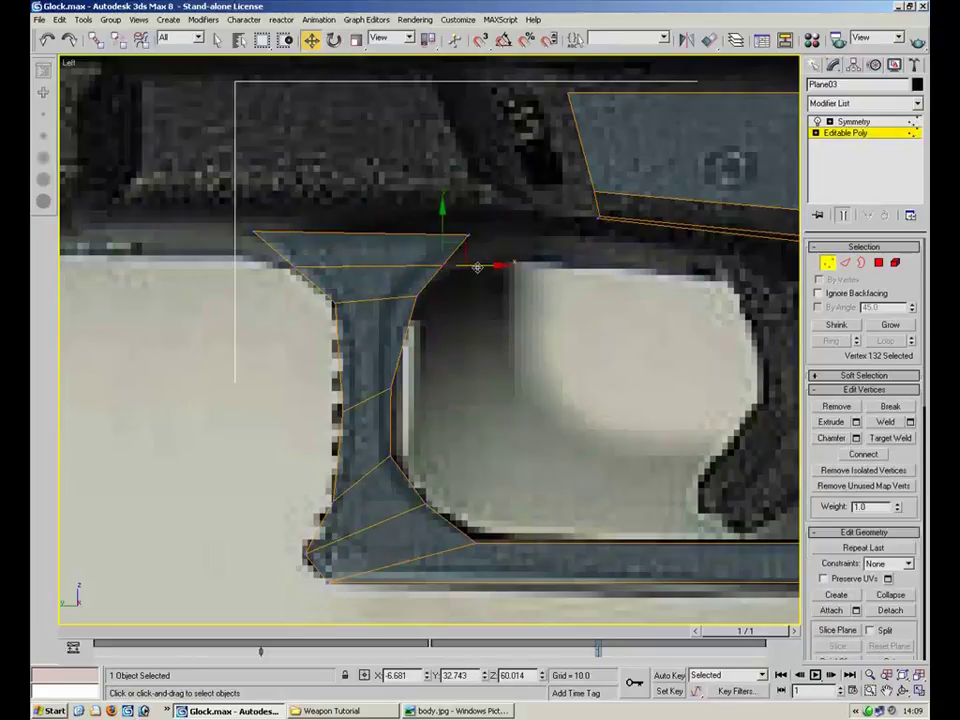
pyautogui.moveTo(362, 264); pyautogui.dragTo(285, 300)
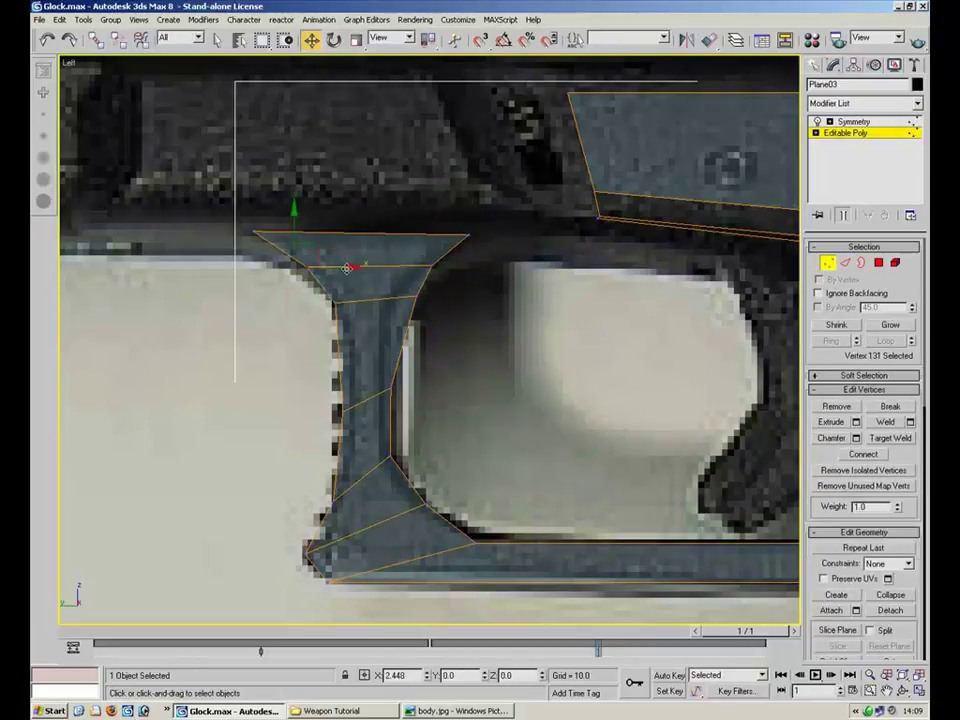
pyautogui.click(440, 434)
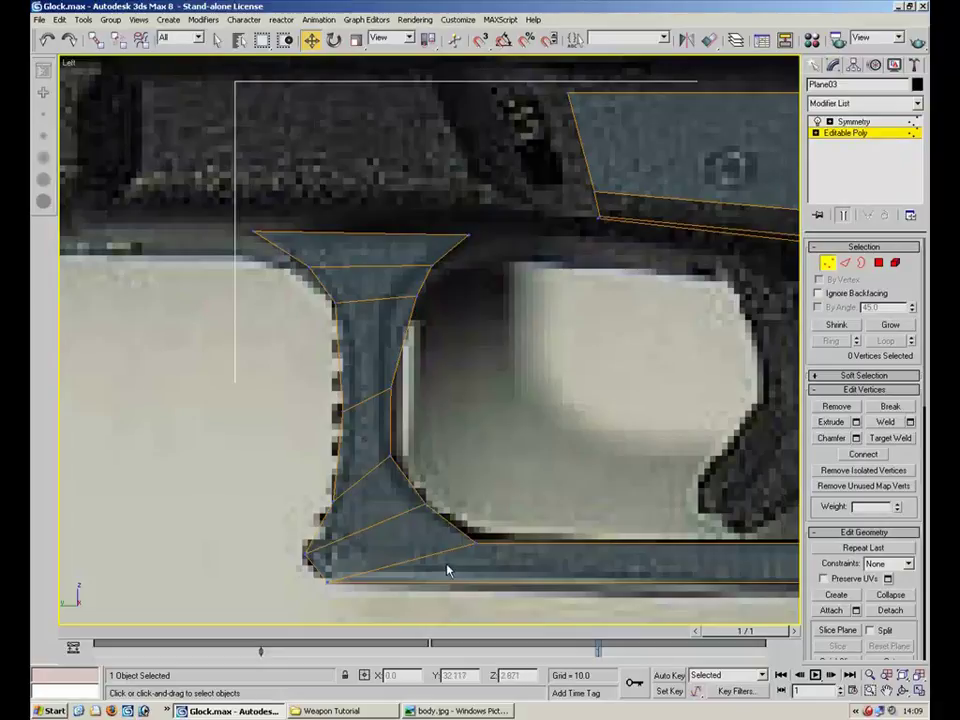
# Remove the cross edges from the guard's front post, leaving only its outline
pyautogui.press('2')
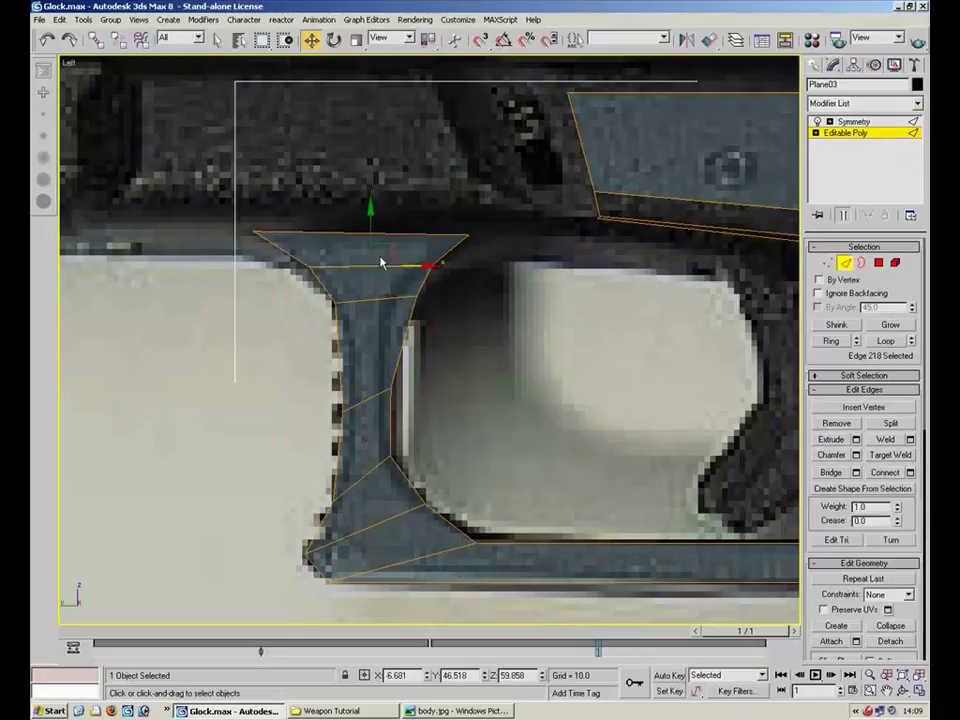
pyautogui.moveTo(369, 336); pyautogui.dragTo(390, 286)
pyautogui.press('BackSpace')
pyautogui.moveTo(362, 508); pyautogui.dragTo(365, 505)
pyautogui.press('BackSpace')
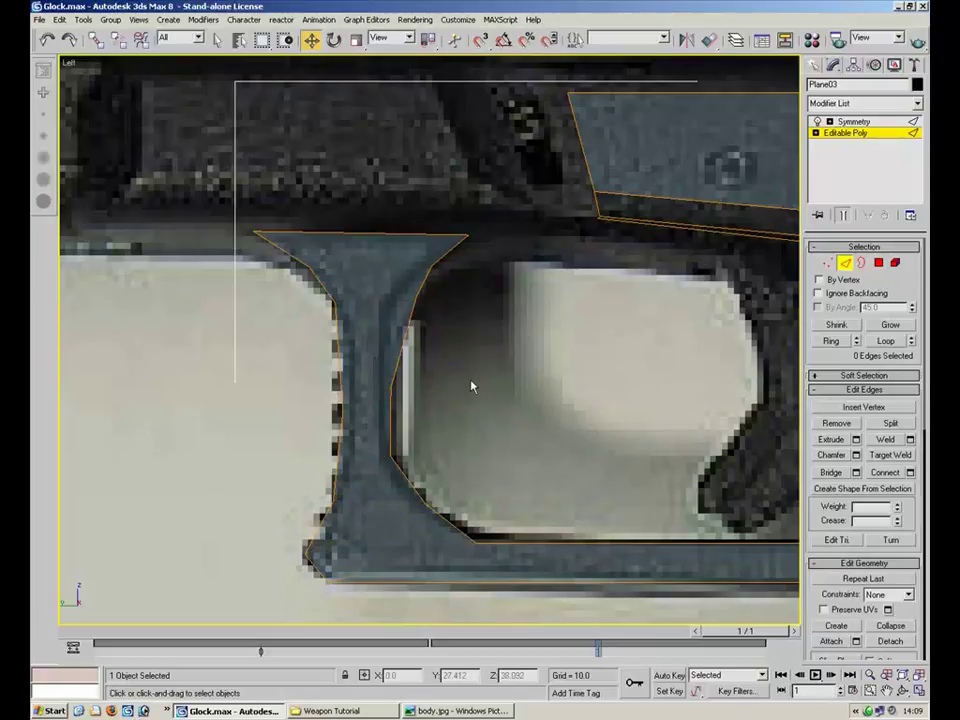
# Nudge the middle and lower vertices of the post's front outline inward to match the photo
pyautogui.press('1')
pyautogui.click(340, 410)
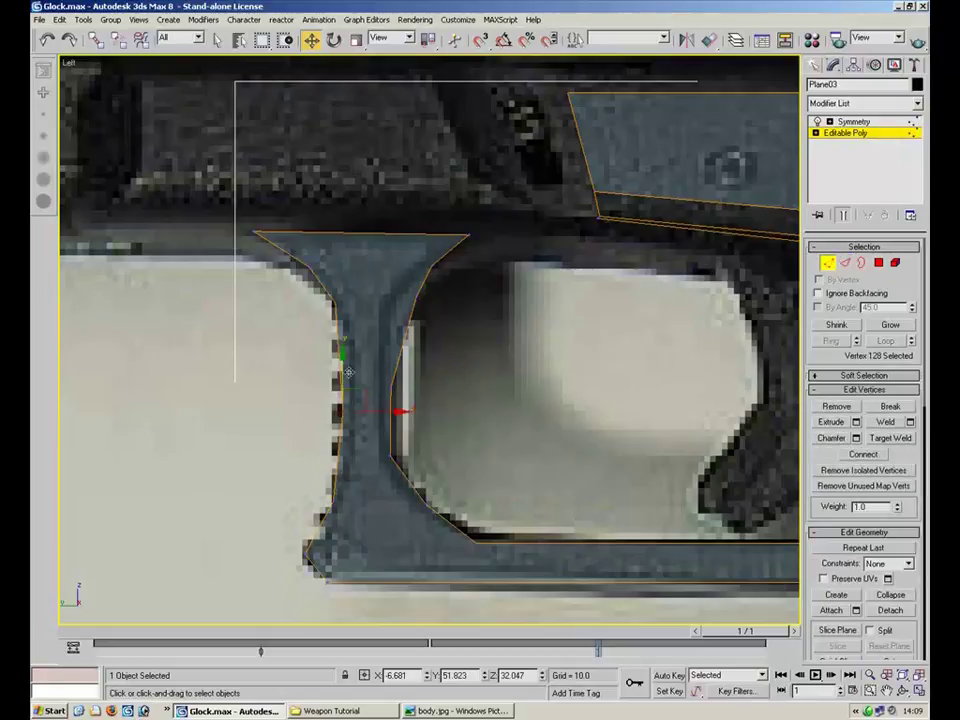
pyautogui.click(411, 347)
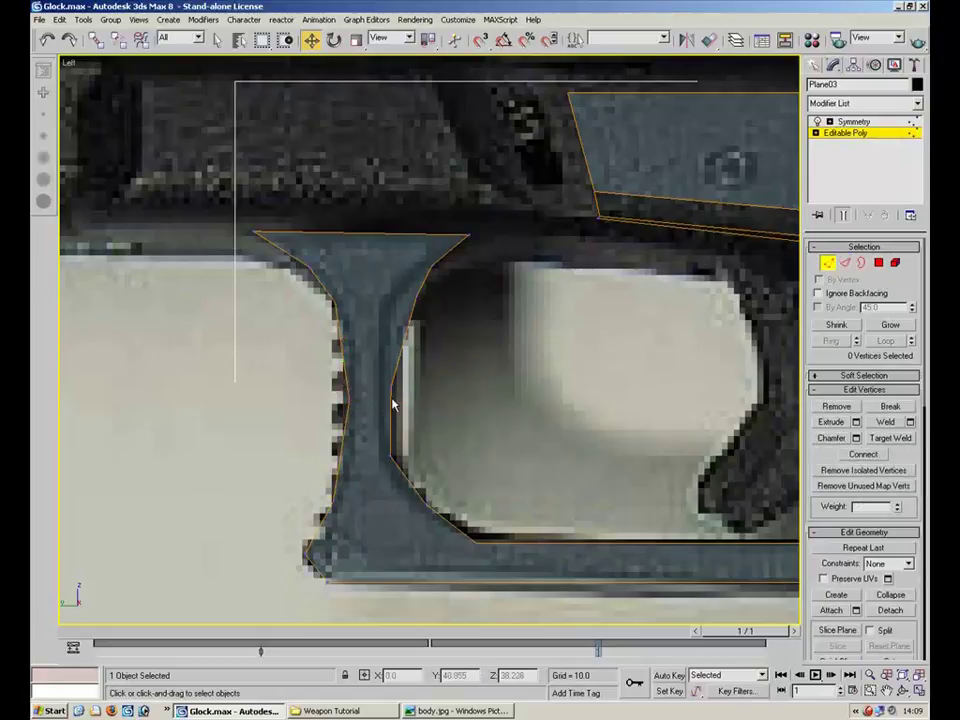
pyautogui.moveTo(343, 489); pyautogui.dragTo(367, 501)
# Refine the lower, upper and flare vertices of the post's inner outline to follow the guard's inner curve
pyautogui.moveTo(427, 437); pyautogui.dragTo(388, 466)
pyautogui.click(450, 352)
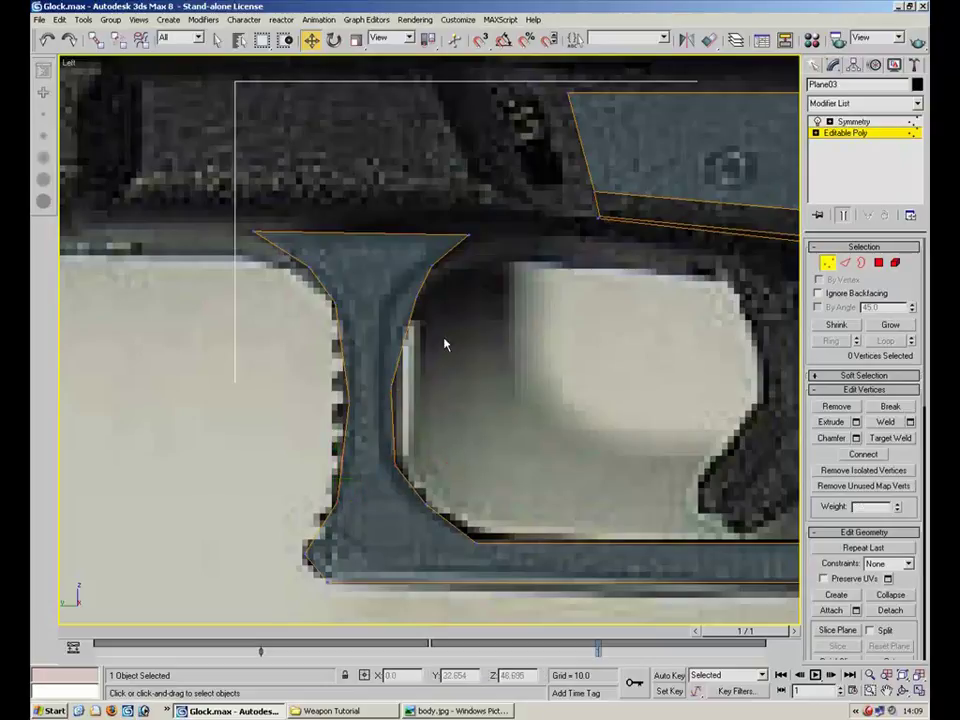
pyautogui.moveTo(417, 313)
pyautogui.mouseDown()
pyautogui.moveTo(421, 294)
pyautogui.moveTo(417, 302)
pyautogui.mouseUp()
pyautogui.click(458, 262)
pyautogui.click(441, 267)
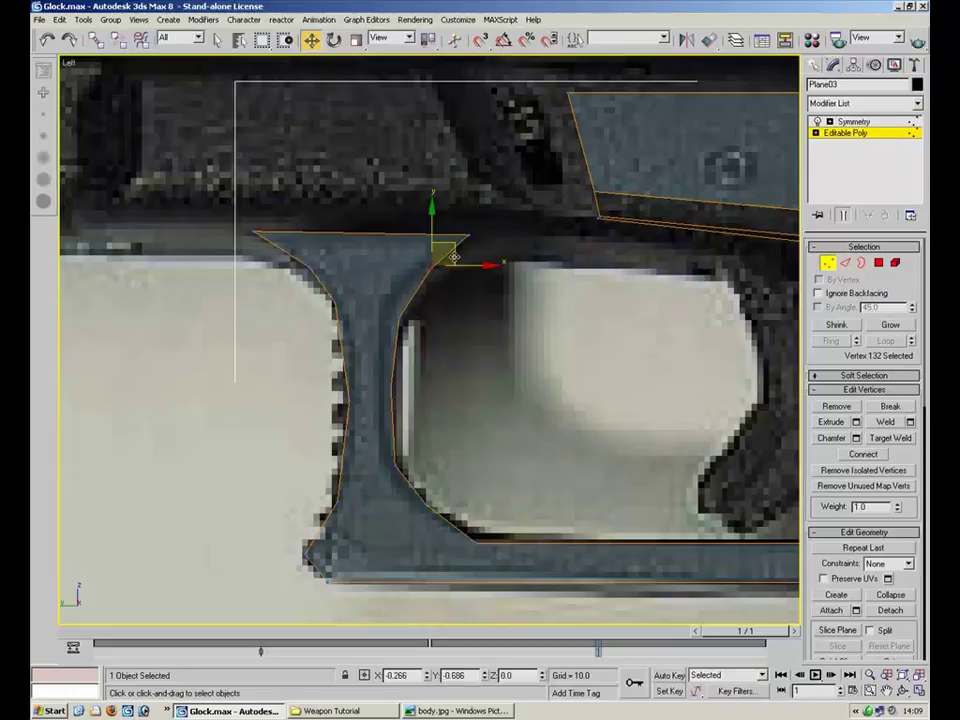
pyautogui.click(570, 274)
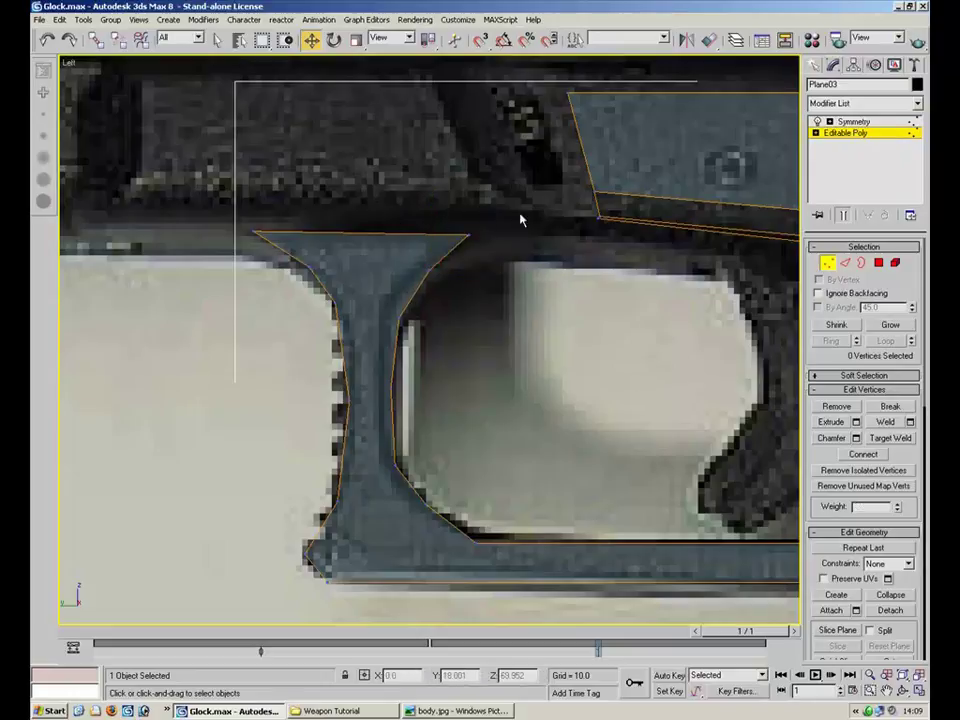
# Level the post's top edge by setting the front top vertex's Z to the inner top vertex's value, 65.846
pyautogui.click(468, 236)
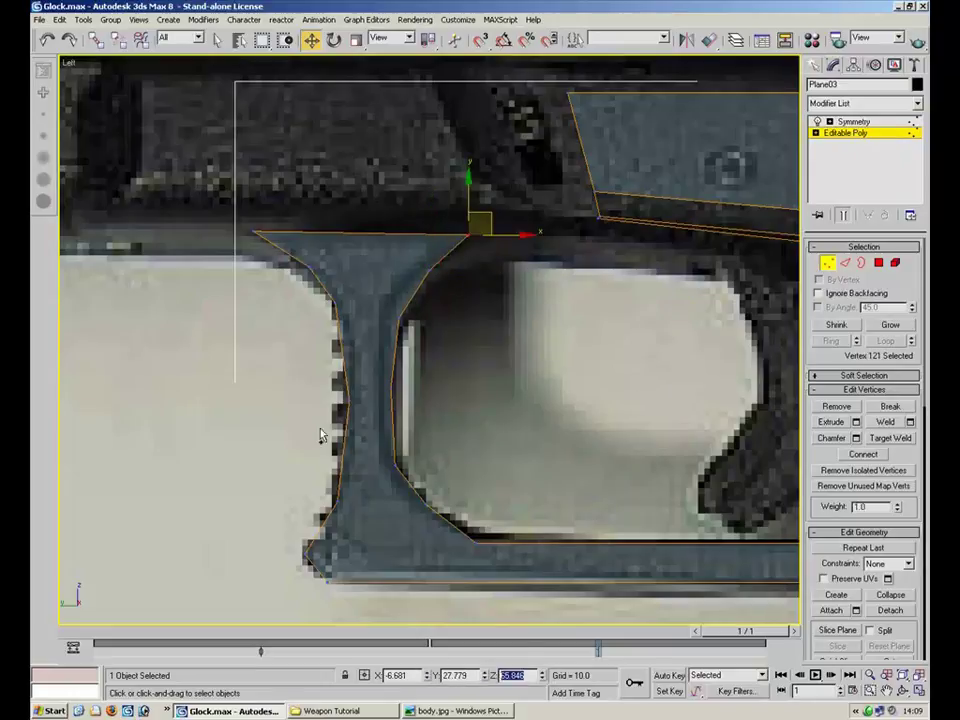
pyautogui.click(256, 233)
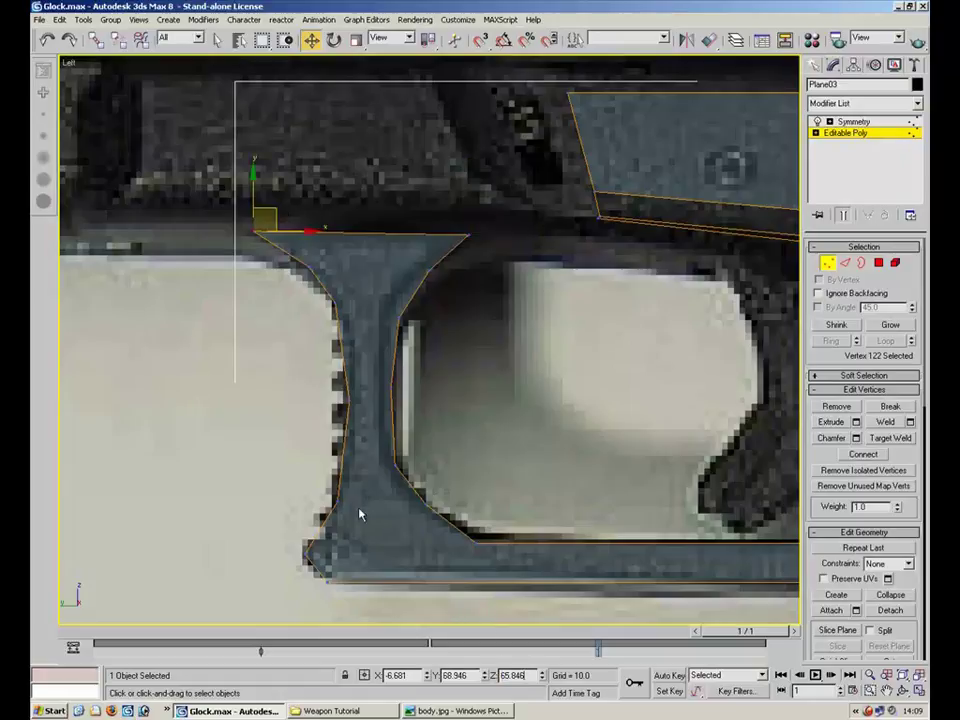
pyautogui.press('Return')
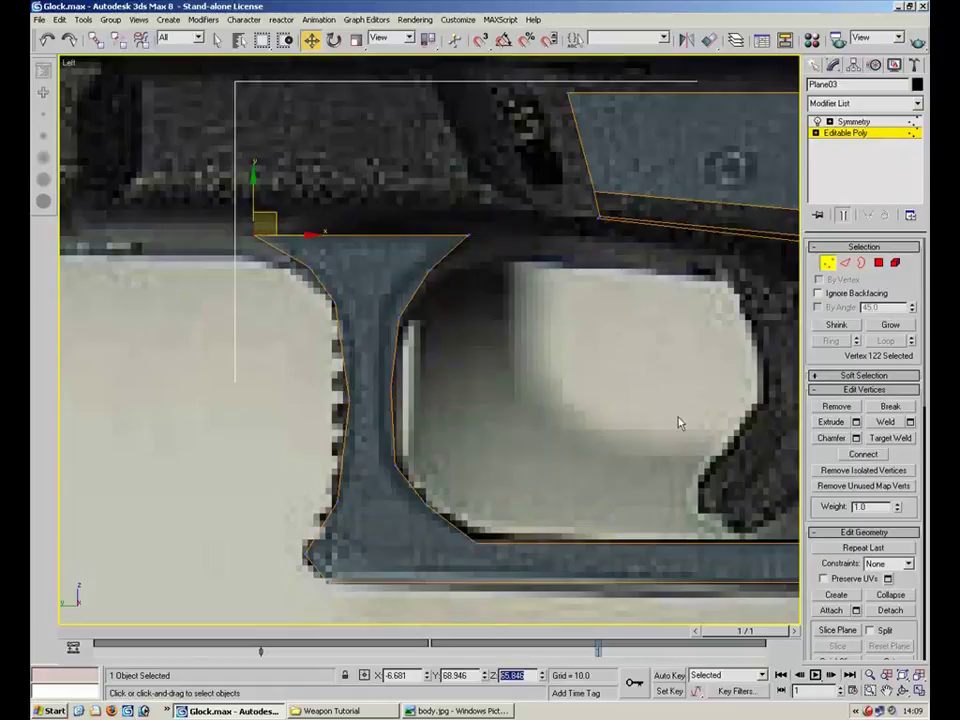
# Select the border edges along the guard's rear underside and the underside of its lower bar
pyautogui.scroll(-3, 511, 310)
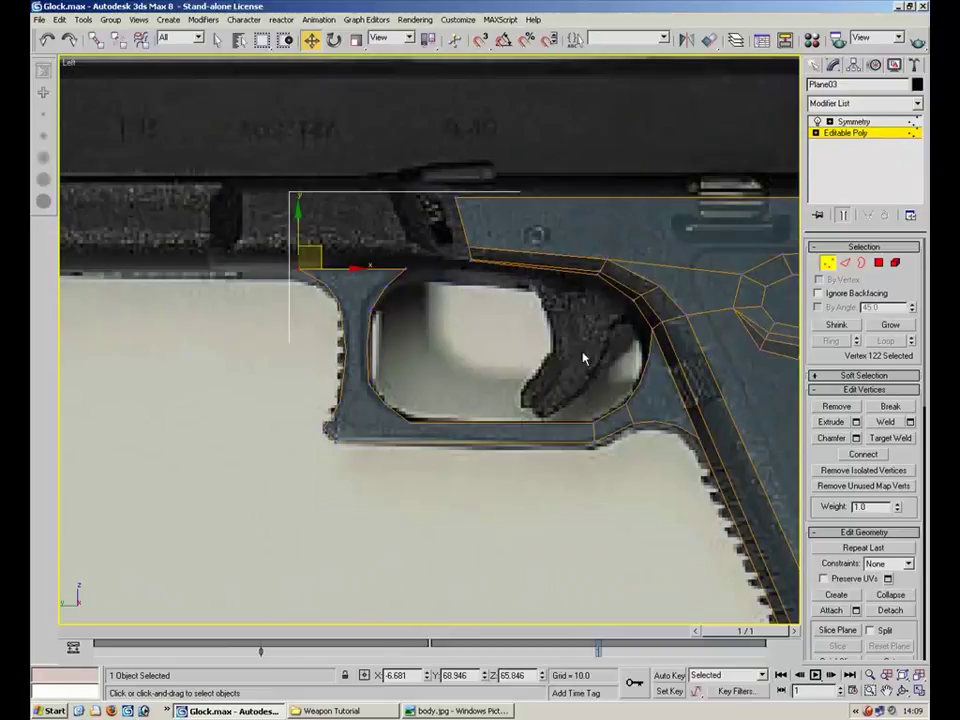
pyautogui.click(919, 691)
pyautogui.moveTo(573, 508); pyautogui.dragTo(568, 423, button='middle')
pyautogui.click(919, 692)
pyautogui.moveTo(320, 326); pyautogui.dragTo(692, 365, button='middle')
pyautogui.scroll(-3, 694, 367)
pyautogui.moveTo(402, 344); pyautogui.dragTo(296, 244, button='middle')
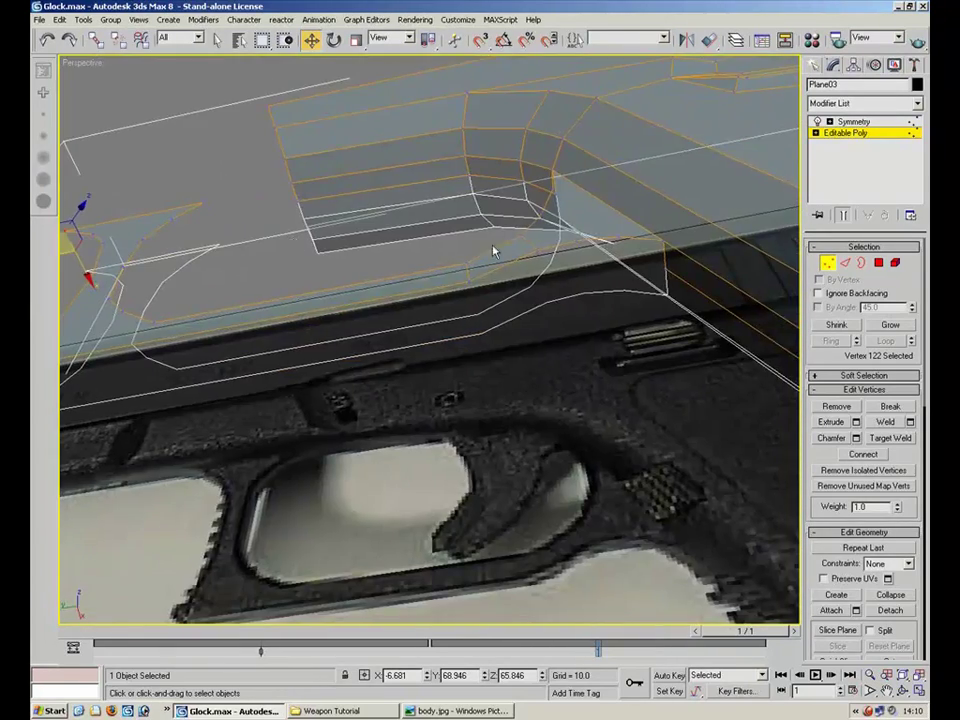
pyautogui.press('2')
pyautogui.click(625, 242)
pyautogui.keyDown('ctrl'); pyautogui.click(602, 275); pyautogui.keyUp('ctrl')
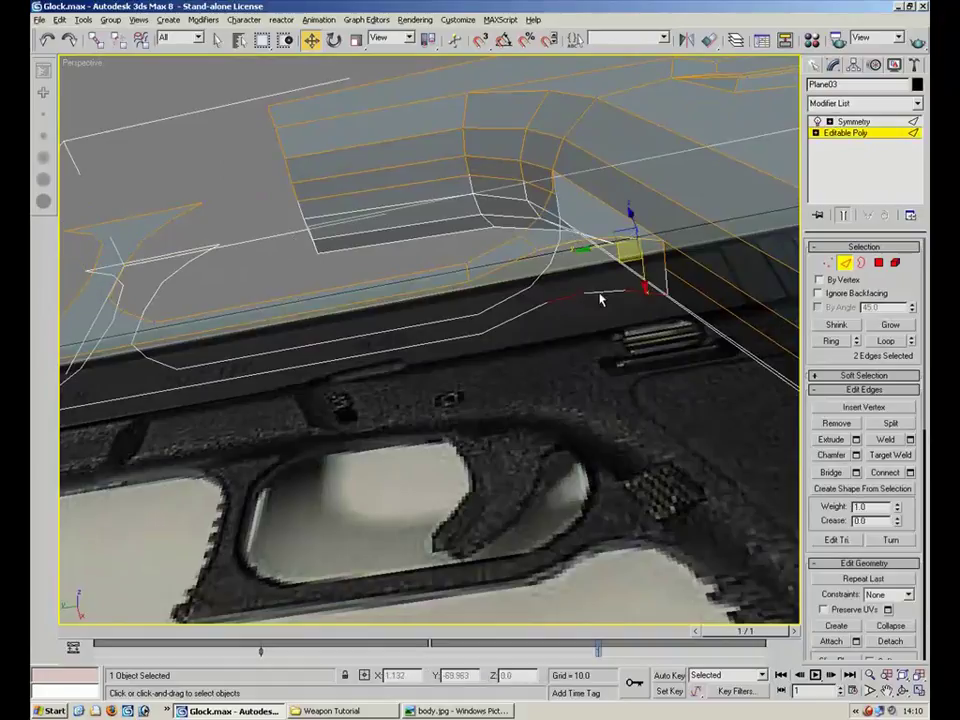
pyautogui.moveTo(579, 328)
pyautogui.keyDown('alt'); pyautogui.mouseDown(button='middle')
pyautogui.moveTo(531, 320)
pyautogui.moveTo(560, 330)
pyautogui.mouseUp(button='middle'); pyautogui.keyUp('alt')
pyautogui.keyDown('ctrl'); pyautogui.click(613, 354); pyautogui.keyUp('ctrl')
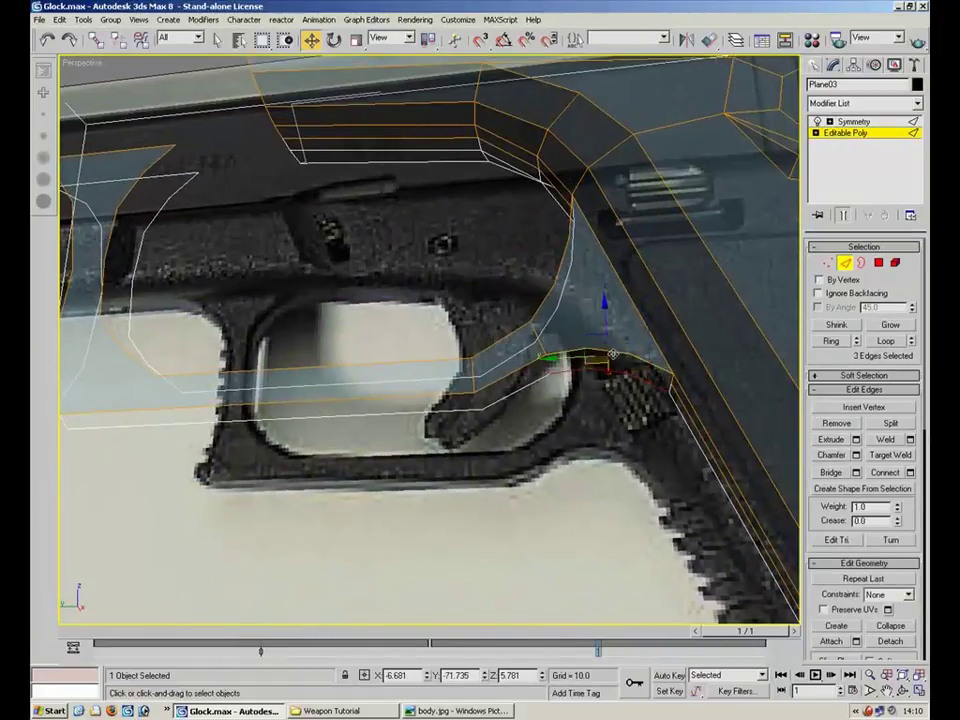
pyautogui.keyDown('ctrl'); pyautogui.click(495, 386); pyautogui.keyUp('ctrl')
pyautogui.keyDown('ctrl'); pyautogui.click(428, 396); pyautogui.keyUp('ctrl')
# Add the border edges of the post's foot and front outline to the selection
pyautogui.moveTo(240, 370); pyautogui.dragTo(487, 367, button='middle')
pyautogui.moveTo(487, 367); pyautogui.dragTo(586, 424, button='middle')
pyautogui.keyDown('ctrl'); pyautogui.click(372, 445); pyautogui.keyUp('ctrl')
pyautogui.keyDown('ctrl'); pyautogui.click(377, 406); pyautogui.keyUp('ctrl')
pyautogui.keyDown('ctrl'); pyautogui.click(378, 288); pyautogui.keyUp('ctrl')
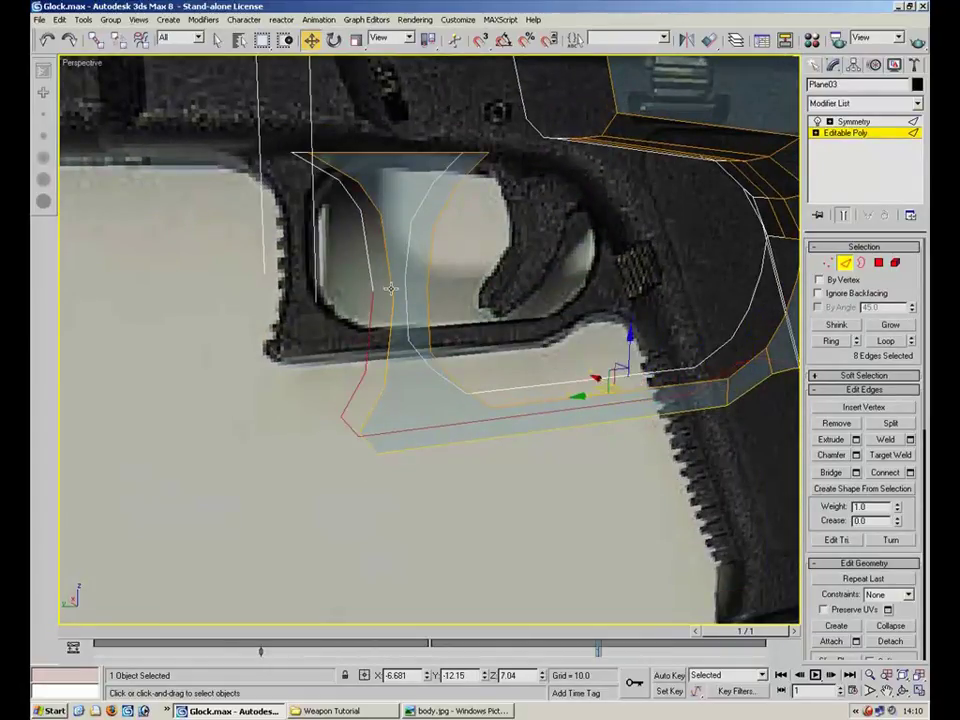
pyautogui.keyDown('ctrl'); pyautogui.click(361, 194); pyautogui.keyUp('ctrl')
pyautogui.keyDown('ctrl'); pyautogui.click(346, 175); pyautogui.keyUp('ctrl')
# Add the post's inner outline, the lower bar's inner edge and the guard's rear inner curve to the edge selection
pyautogui.keyDown('ctrl'); pyautogui.click(461, 184); pyautogui.keyUp('ctrl')
pyautogui.keyDown('ctrl'); pyautogui.click(447, 206); pyautogui.keyUp('ctrl')
pyautogui.keyDown('ctrl'); pyautogui.click(431, 268); pyautogui.keyUp('ctrl')
pyautogui.keyDown('ctrl'); pyautogui.click(430, 323); pyautogui.keyUp('ctrl')
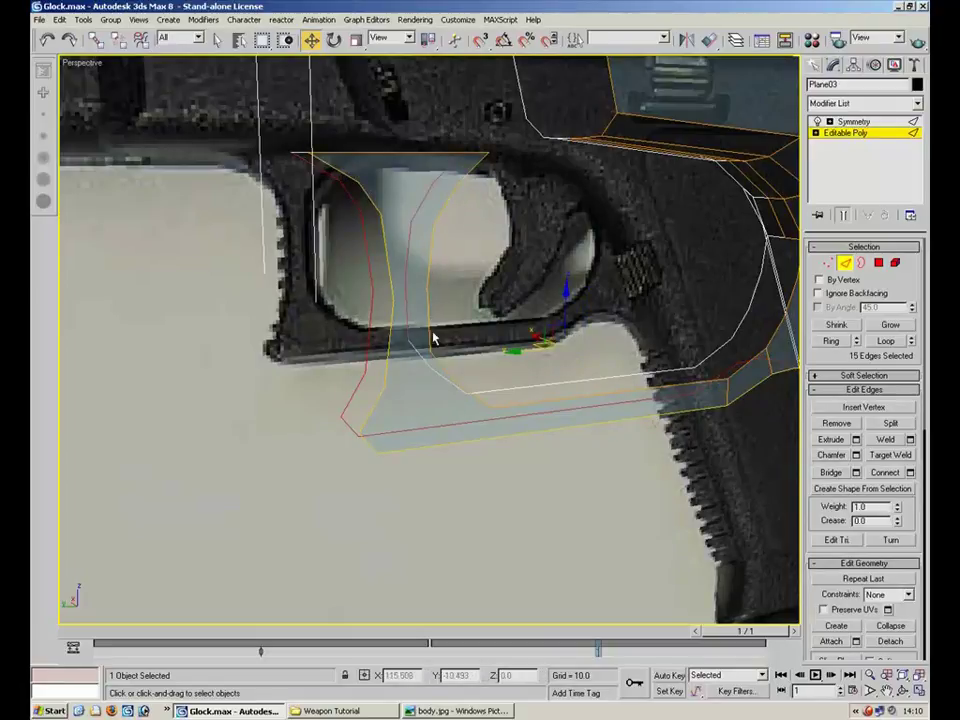
pyautogui.keyDown('ctrl'); pyautogui.click(459, 383); pyautogui.keyUp('ctrl')
pyautogui.keyDown('ctrl'); pyautogui.click(694, 381); pyautogui.keyUp('ctrl')
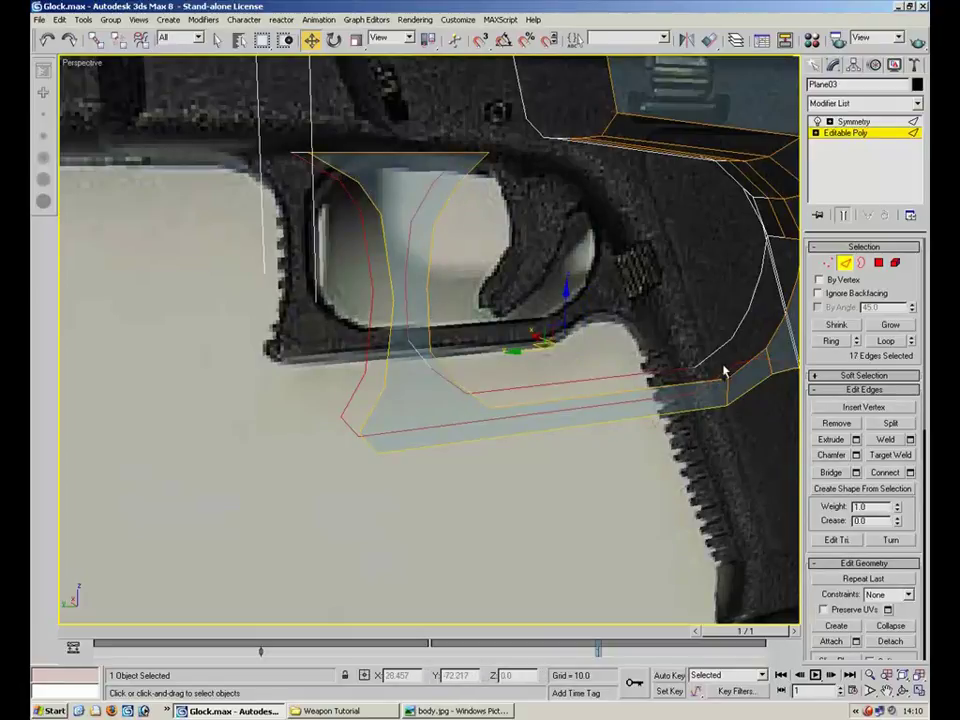
pyautogui.moveTo(750, 302); pyautogui.dragTo(619, 338, button='middle')
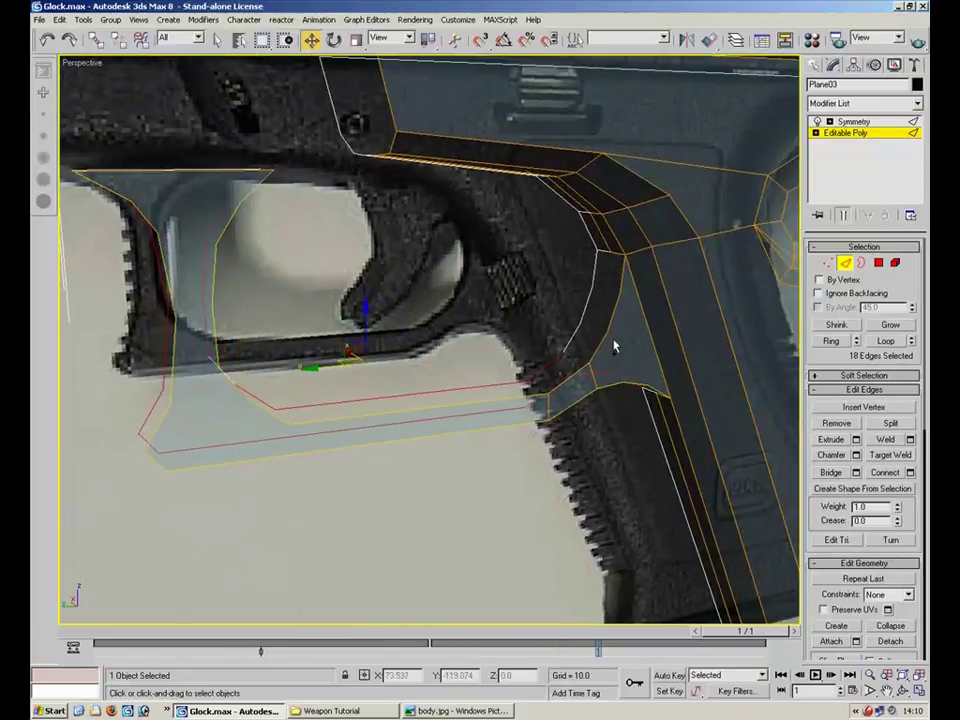
pyautogui.keyDown('ctrl'); pyautogui.click(613, 314); pyautogui.keyUp('ctrl')
pyautogui.keyDown('ctrl'); pyautogui.click(618, 278); pyautogui.keyUp('ctrl')
pyautogui.keyDown('alt'); pyautogui.moveTo(474, 341); pyautogui.dragTo(490, 326, button='middle'); pyautogui.keyUp('alt')
pyautogui.keyDown('shift'); pyautogui.moveTo(478, 300); pyautogui.dragTo(460, 293); pyautogui.keyUp('shift')
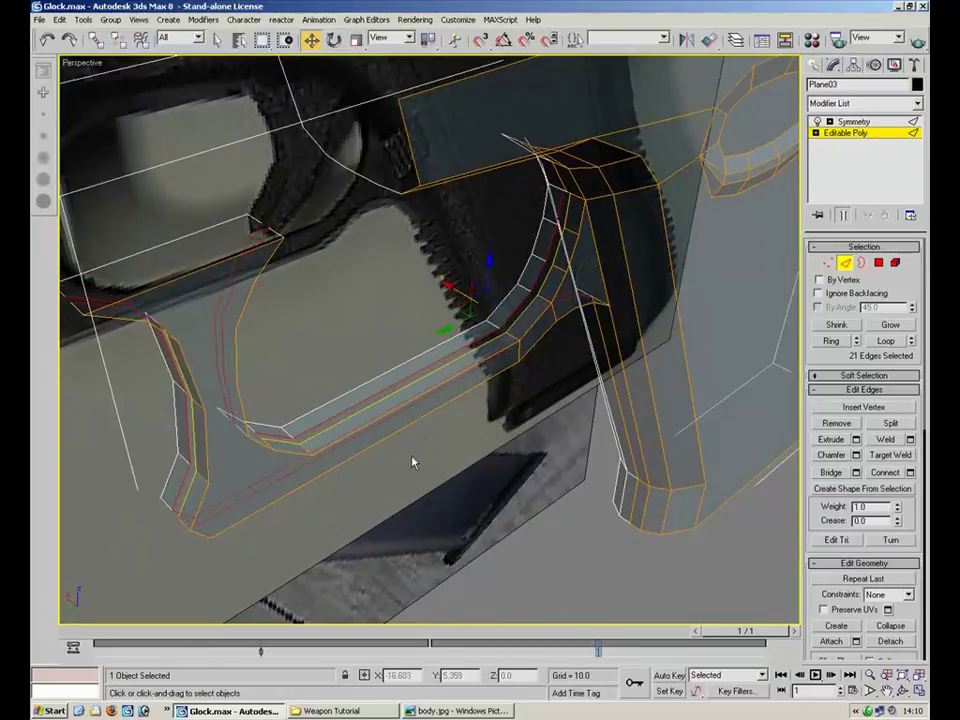
pyautogui.keyDown('shift'); pyautogui.moveTo(455, 293); pyautogui.dragTo(452, 322); pyautogui.keyUp('shift')
pyautogui.press('1')
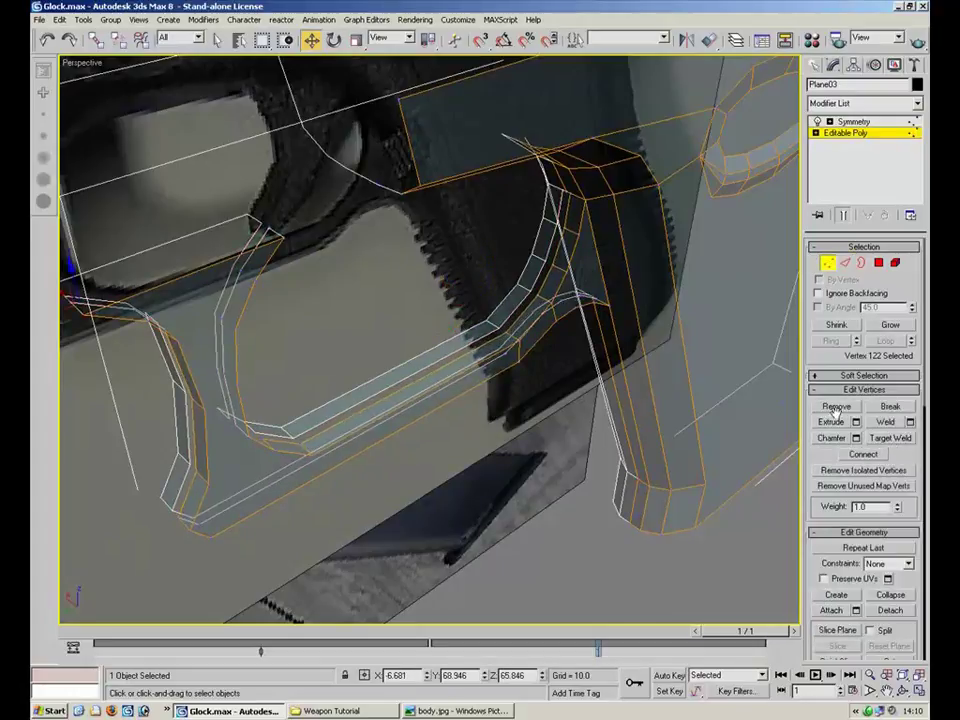
pyautogui.press('2')
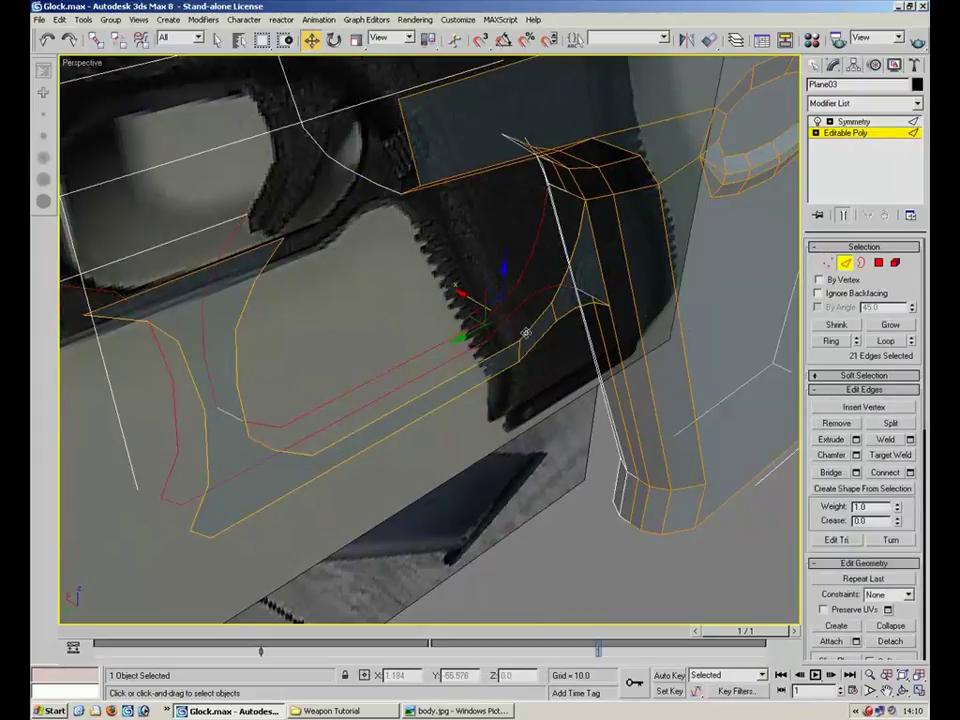
# Add the missing corner edge of the post's inner outline and extrude all selected border edges inward toward the centreline
pyautogui.moveTo(512, 323); pyautogui.dragTo(276, 436)
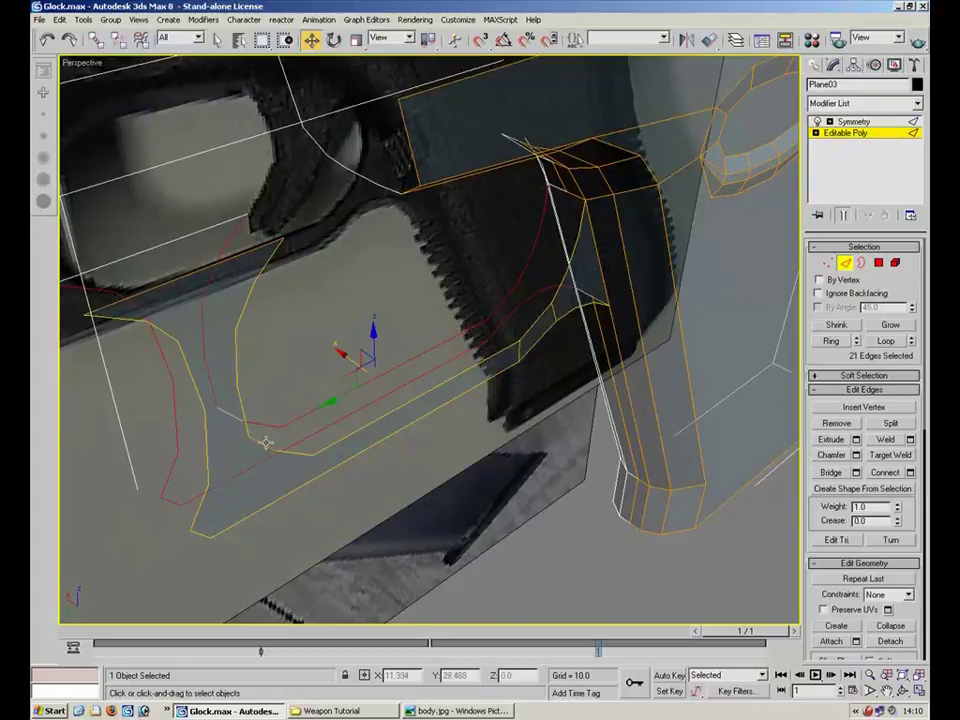
pyautogui.keyDown('shift'); pyautogui.moveTo(336, 352); pyautogui.dragTo(341, 349); pyautogui.keyUp('shift')
pyautogui.keyDown('alt'); pyautogui.moveTo(145, 320); pyautogui.dragTo(320, 399, button='middle'); pyautogui.keyUp('alt')
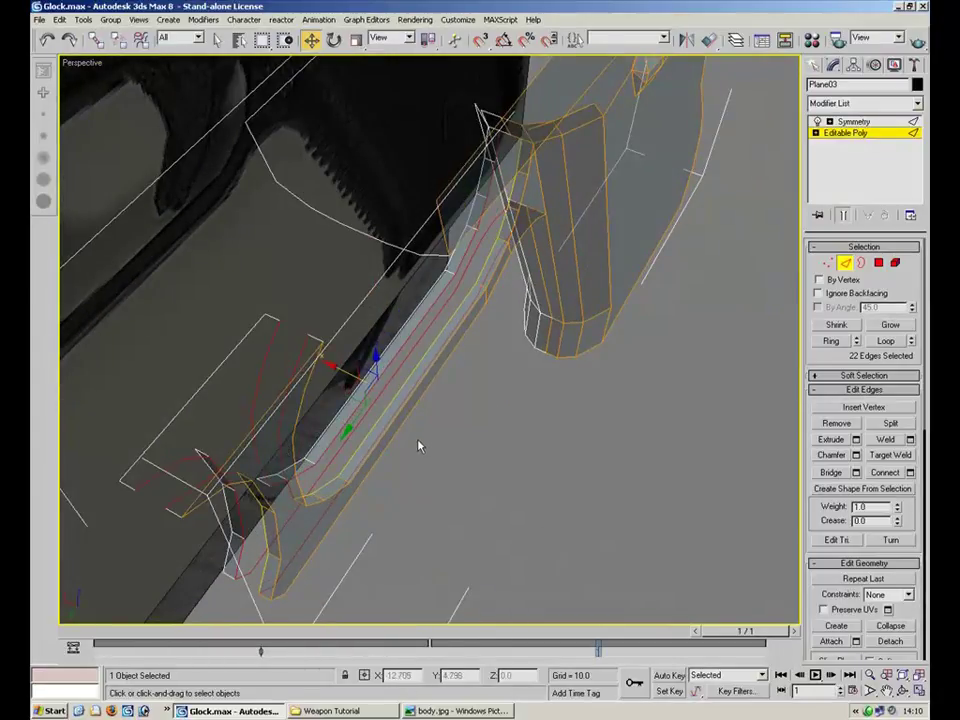
pyautogui.keyDown('alt'); pyautogui.moveTo(412, 471); pyautogui.dragTo(441, 388, button='middle'); pyautogui.keyUp('alt')
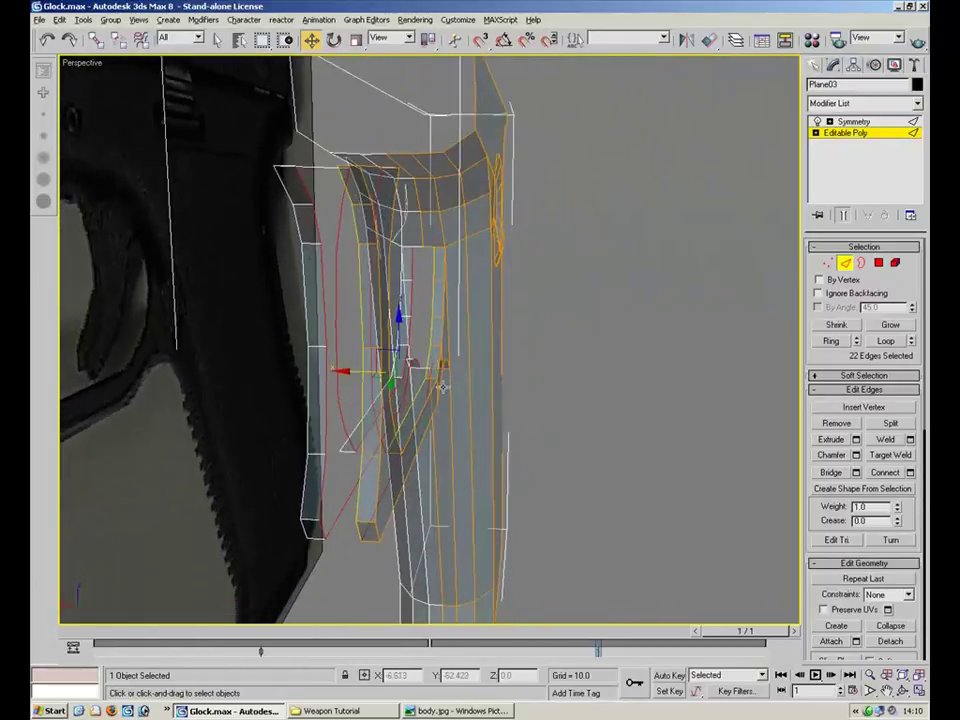
# Select the extruded strip's inner vertices along the post's front and foot
pyautogui.press('1')
pyautogui.keyDown('alt'); pyautogui.moveTo(565, 316); pyautogui.dragTo(408, 370, button='middle'); pyautogui.keyUp('alt')
pyautogui.keyDown('alt'); pyautogui.moveTo(336, 289); pyautogui.dragTo(376, 285, button='middle'); pyautogui.keyUp('alt')
pyautogui.click(363, 290)
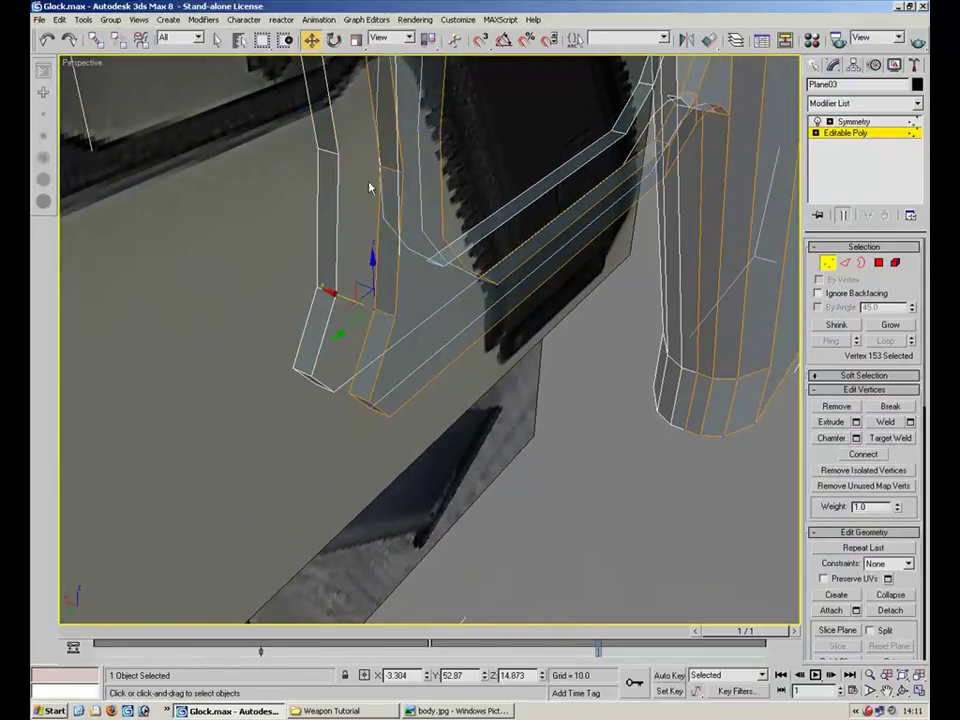
pyautogui.keyDown('ctrl'); pyautogui.click(387, 175); pyautogui.keyUp('ctrl')
pyautogui.keyDown('alt'); pyautogui.moveTo(386, 178); pyautogui.dragTo(450, 272, button='middle'); pyautogui.keyUp('alt')
pyautogui.keyDown('ctrl'); pyautogui.click(394, 242); pyautogui.keyUp('ctrl')
pyautogui.keyDown('alt'); pyautogui.moveTo(394, 242); pyautogui.dragTo(450, 221, button='middle'); pyautogui.keyUp('alt')
pyautogui.keyDown('ctrl'); pyautogui.click(378, 161); pyautogui.keyUp('ctrl')
pyautogui.keyDown('alt'); pyautogui.moveTo(378, 161); pyautogui.dragTo(418, 410, button='middle'); pyautogui.keyUp('alt')
pyautogui.keyDown('ctrl'); pyautogui.click(429, 467); pyautogui.keyUp('ctrl')
pyautogui.keyDown('alt'); pyautogui.moveTo(521, 455); pyautogui.dragTo(527, 285, button='middle'); pyautogui.keyUp('alt')
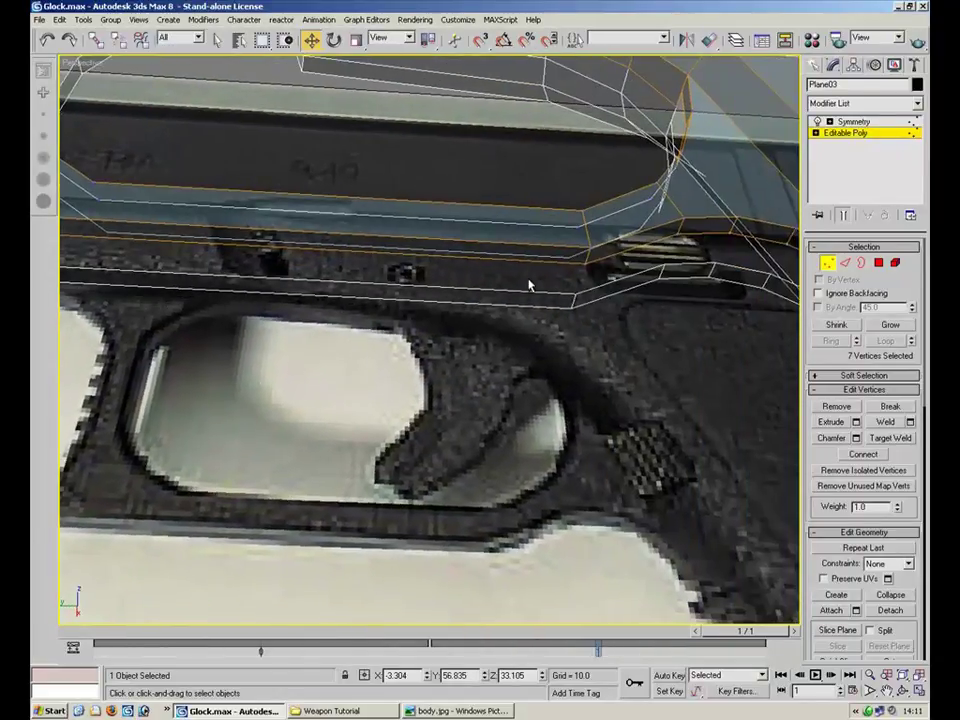
# Add the strip's inner vertices along the guard's rear underside and up its rear inner curve to the selection
pyautogui.keyDown('ctrl'); pyautogui.click(726, 244); pyautogui.keyUp('ctrl')
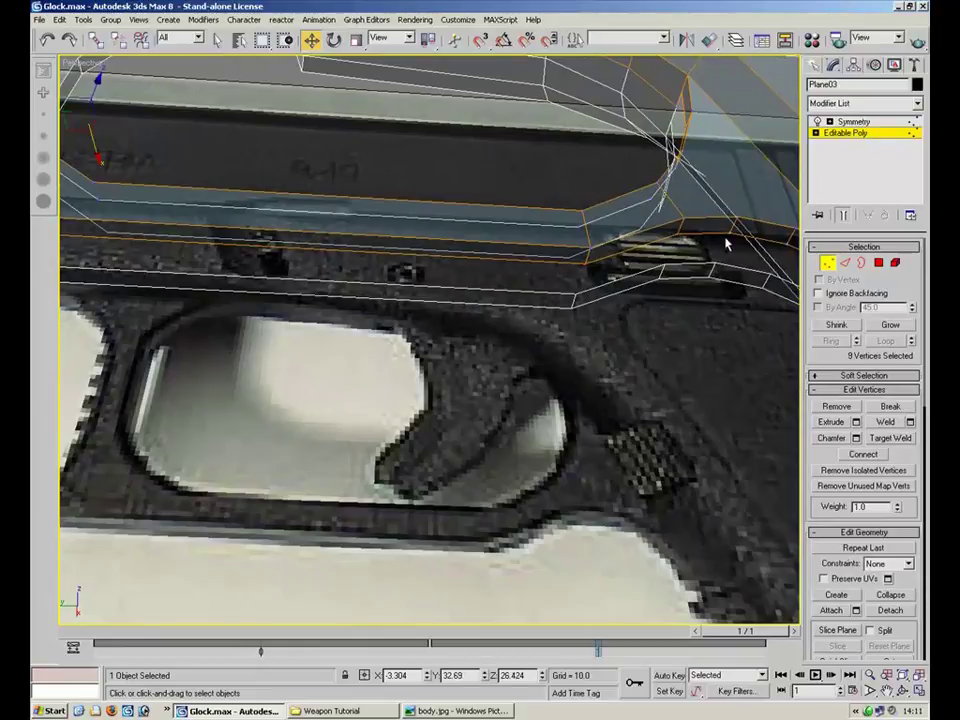
pyautogui.keyDown('ctrl'); pyautogui.click(731, 243); pyautogui.keyUp('ctrl')
pyautogui.moveTo(731, 243); pyautogui.dragTo(663, 245, button='middle')
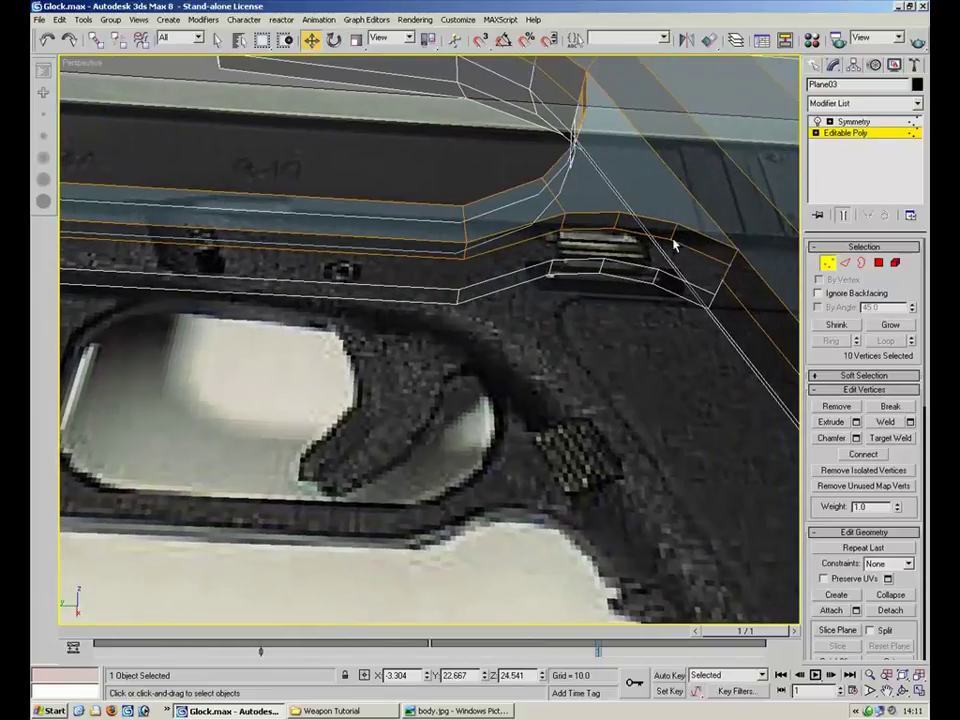
pyautogui.keyDown('ctrl'); pyautogui.click(540, 210); pyautogui.keyUp('ctrl')
pyautogui.keyDown('alt'); pyautogui.moveTo(540, 210); pyautogui.dragTo(561, 358, button='middle'); pyautogui.keyUp('alt')
pyautogui.keyDown('ctrl'); pyautogui.click(604, 268); pyautogui.keyUp('ctrl')
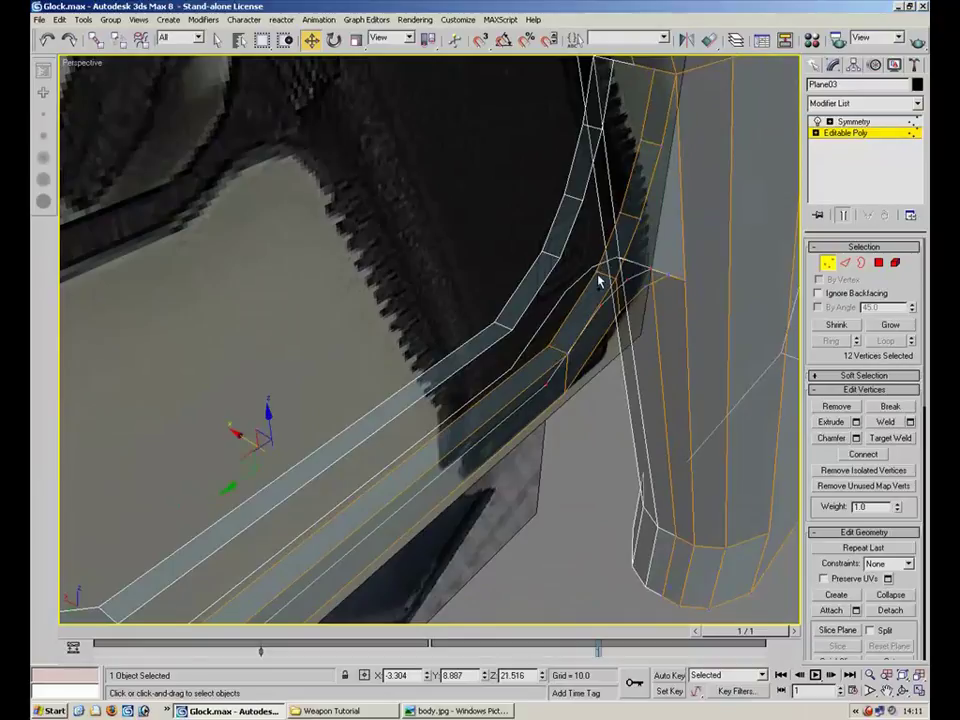
pyautogui.keyDown('ctrl'); pyautogui.click(617, 242); pyautogui.keyUp('ctrl')
pyautogui.keyDown('ctrl'); pyautogui.click(623, 215); pyautogui.keyUp('ctrl')
pyautogui.keyDown('ctrl'); pyautogui.click(640, 138); pyautogui.keyUp('ctrl')
pyautogui.keyDown('alt'); pyautogui.moveTo(640, 138); pyautogui.dragTo(559, 201, button='middle'); pyautogui.keyUp('alt')
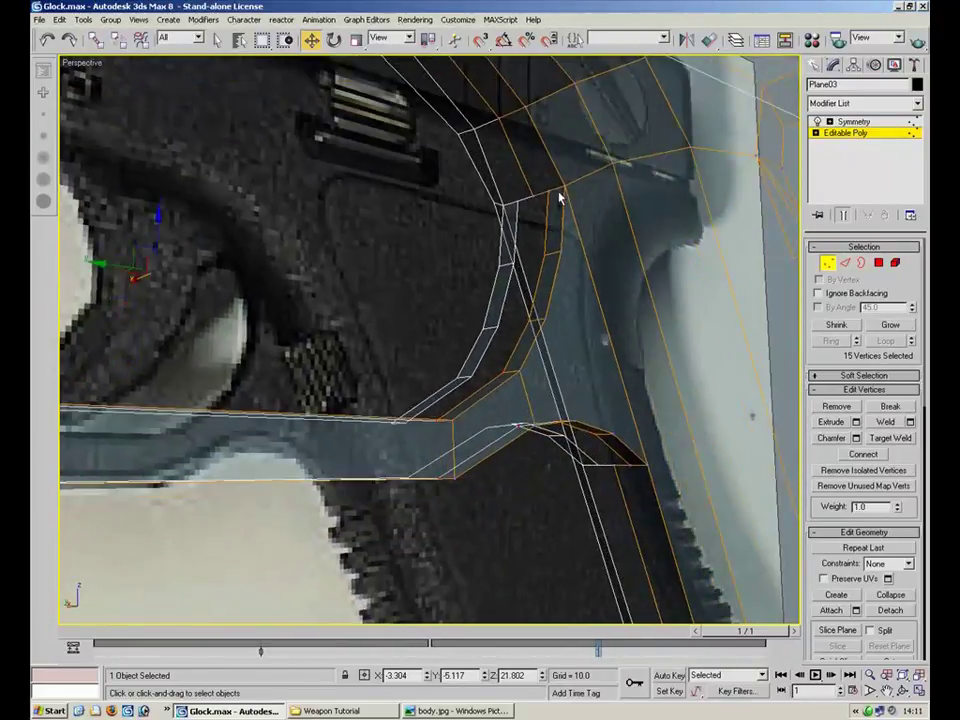
pyautogui.keyDown('ctrl'); pyautogui.click(549, 190); pyautogui.keyUp('ctrl')
# Add the strip vertices of the post's inner and front outlines and set the X of the whole selection to 0
pyautogui.moveTo(336, 260); pyautogui.dragTo(446, 403, button='middle')
pyautogui.keyDown('ctrl'); pyautogui.click(431, 400); pyautogui.keyUp('ctrl')
pyautogui.keyDown('ctrl'); pyautogui.click(392, 341); pyautogui.keyUp('ctrl')
pyautogui.keyDown('ctrl'); pyautogui.click(366, 215); pyautogui.keyUp('ctrl')
pyautogui.keyDown('ctrl'); pyautogui.click(355, 193); pyautogui.keyUp('ctrl')
pyautogui.moveTo(366, 176); pyautogui.dragTo(377, 273, button='middle')
pyautogui.keyDown('ctrl'); pyautogui.click(413, 214); pyautogui.keyUp('ctrl')
pyautogui.keyDown('ctrl'); pyautogui.click(465, 156); pyautogui.keyUp('ctrl')
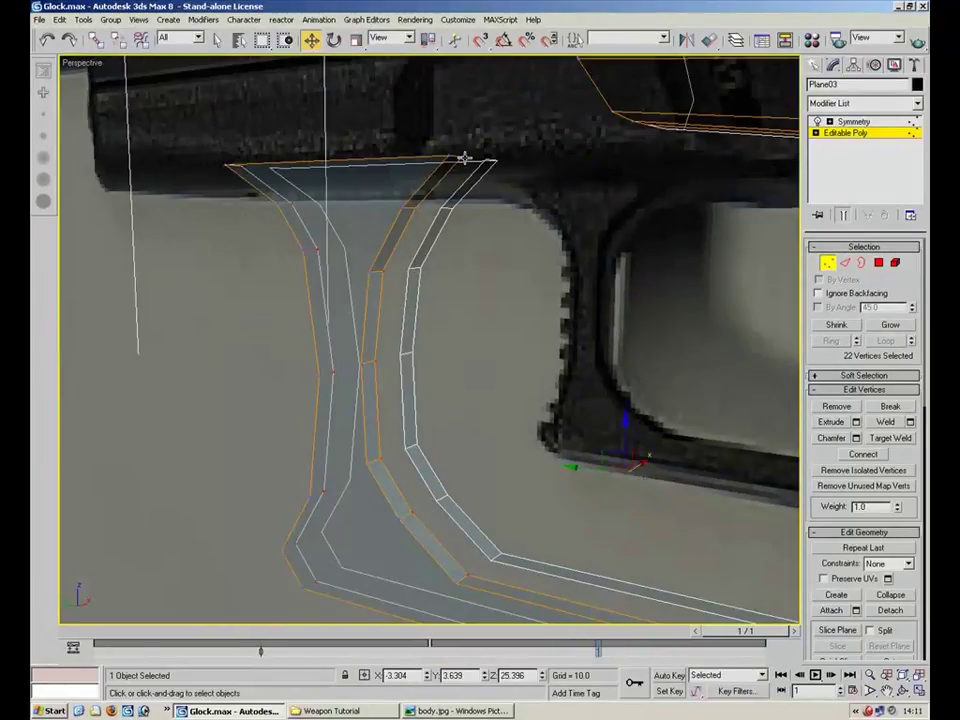
pyautogui.rightClick(428, 679)
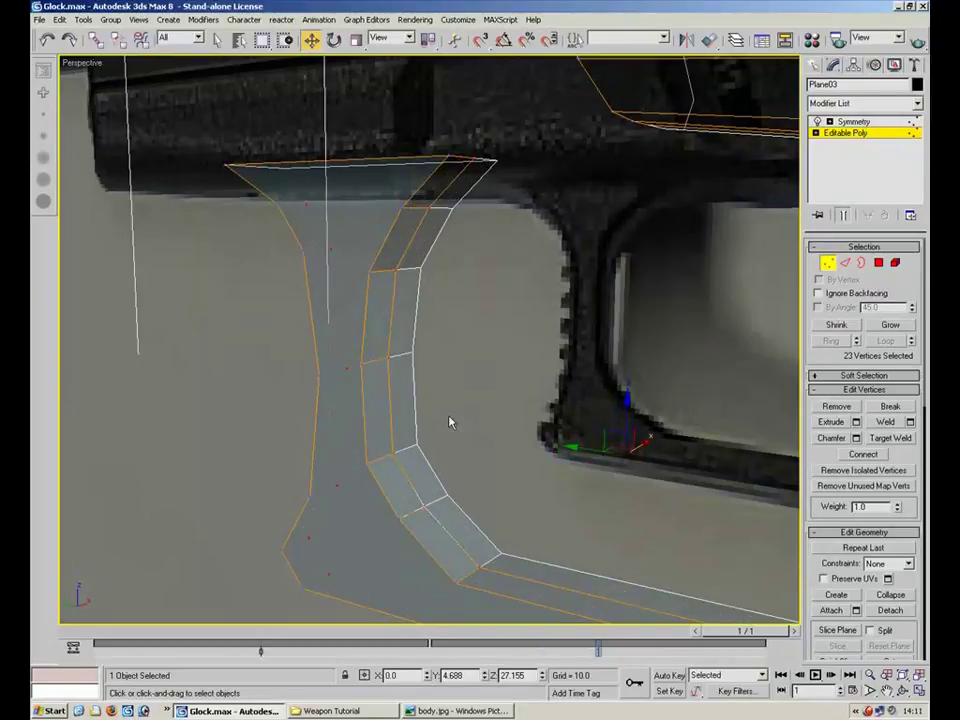
# Pull the strip's end vertex at the top of the guard's rear curve away from the overlapping frame vertex
pyautogui.keyDown('alt'); pyautogui.moveTo(411, 361); pyautogui.dragTo(417, 265, button='middle'); pyautogui.keyUp('alt')
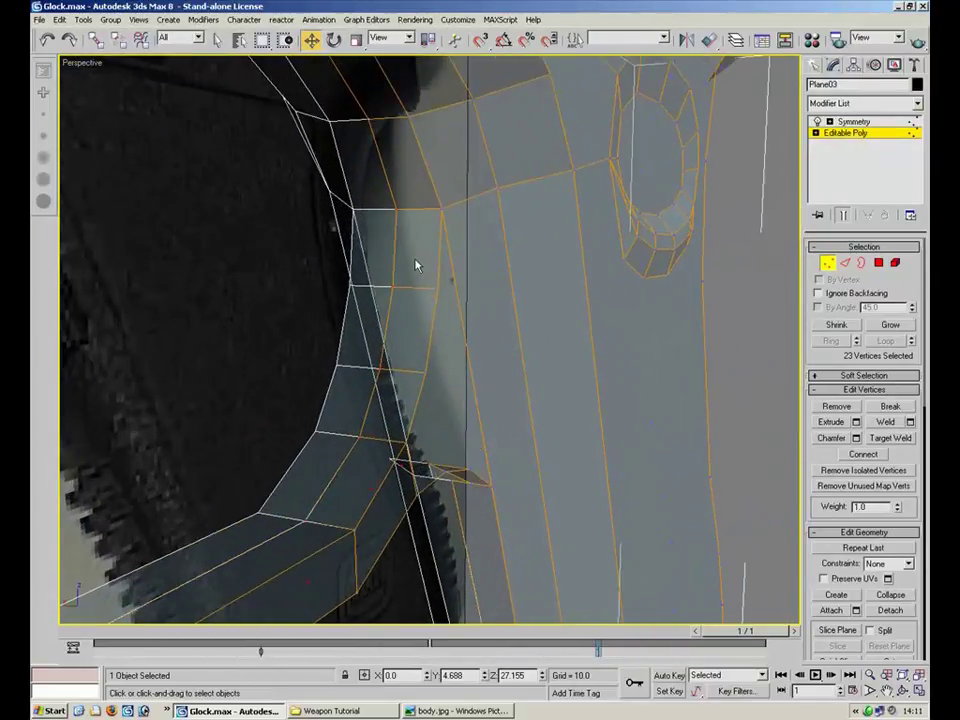
pyautogui.moveTo(394, 225); pyautogui.dragTo(395, 226)
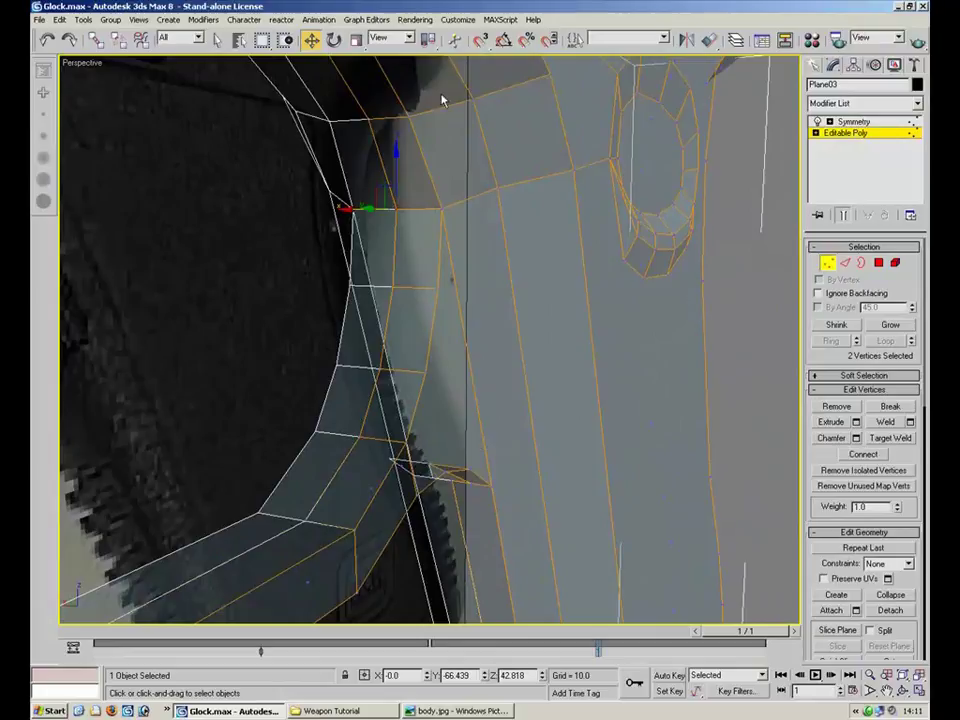
pyautogui.click(409, 213)
pyautogui.click(398, 210)
pyautogui.moveTo(358, 210); pyautogui.dragTo(448, 245)
pyautogui.click(903, 441)
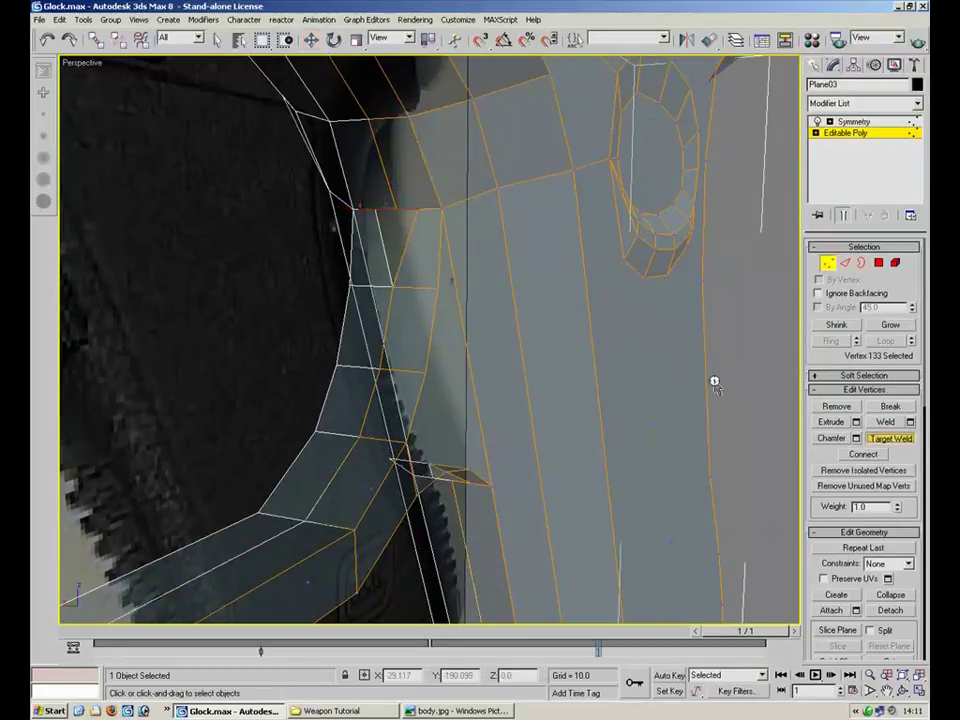
# Target-weld the strip's end vertex to the frame's centreline vertex at the top of the guard's rear curve
pyautogui.click(401, 208)
pyautogui.keyDown('alt'); pyautogui.moveTo(553, 399); pyautogui.dragTo(514, 272, button='middle'); pyautogui.keyUp('alt')
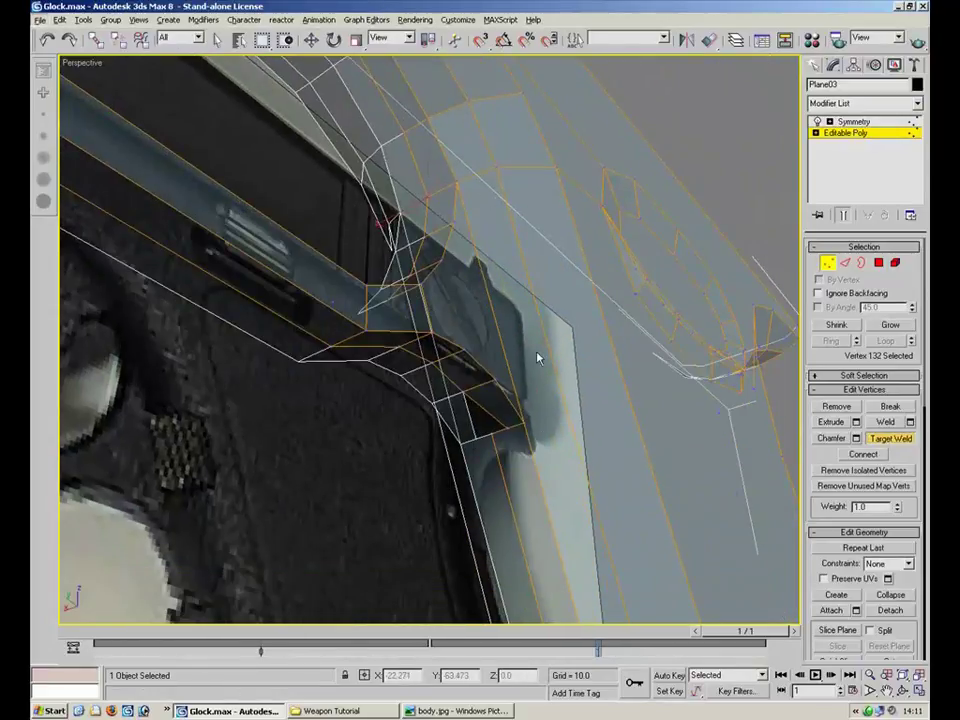
pyautogui.keyDown('alt'); pyautogui.moveTo(424, 377); pyautogui.dragTo(602, 244, button='middle'); pyautogui.keyUp('alt')
pyautogui.scroll(3, 602, 244)
pyautogui.click(882, 439)
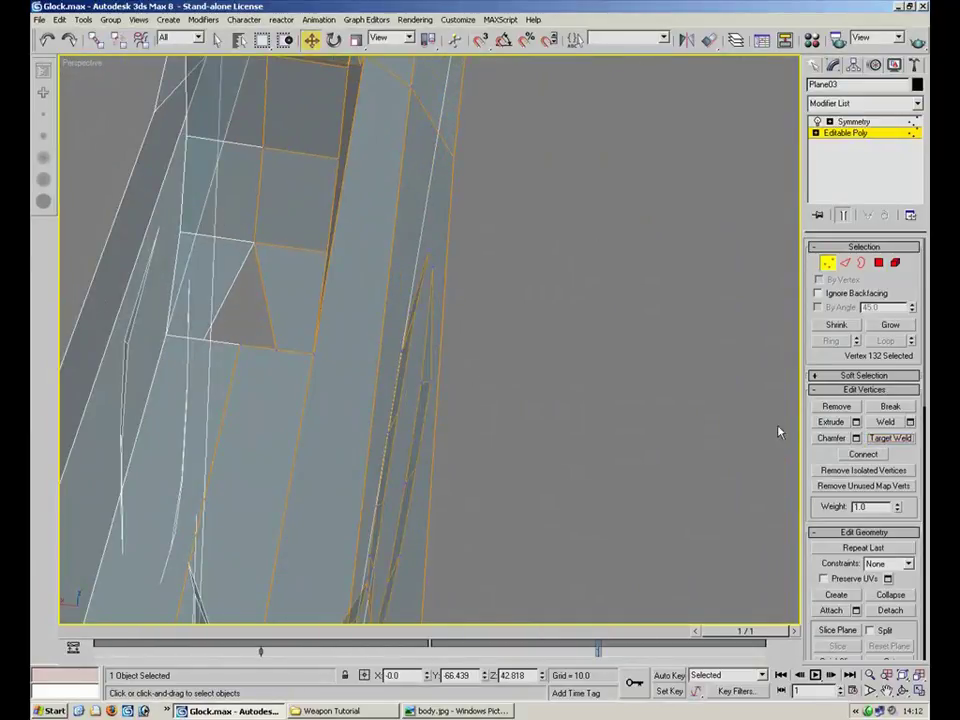
pyautogui.click(889, 438)
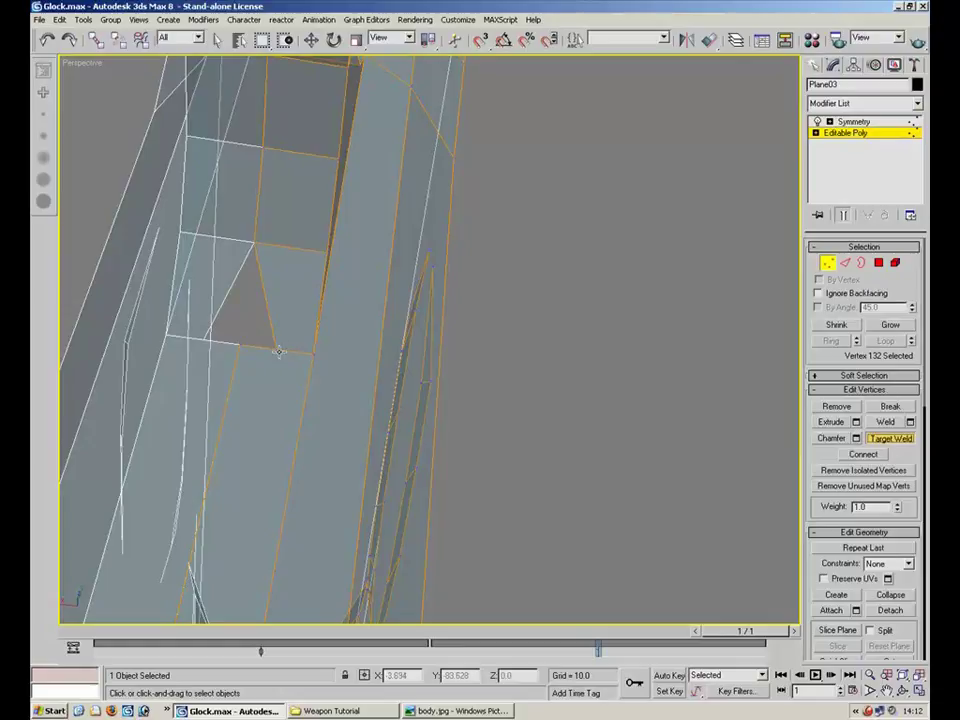
pyautogui.click(242, 345)
# Move the centreline edges of the guard's rear underside and lower bar slightly downward to round the underside
pyautogui.moveTo(398, 286); pyautogui.dragTo(343, 349, button='middle')
pyautogui.keyDown('alt'); pyautogui.moveTo(409, 386); pyautogui.dragTo(285, 268, button='middle'); pyautogui.keyUp('alt')
pyautogui.press('2')
pyautogui.press('w')
pyautogui.keyDown('alt'); pyautogui.moveTo(620, 325); pyautogui.dragTo(344, 398, button='middle'); pyautogui.keyUp('alt')
pyautogui.click(700, 256)
pyautogui.keyDown('ctrl'); pyautogui.click(634, 250); pyautogui.keyUp('ctrl')
pyautogui.keyDown('ctrl'); pyautogui.click(590, 248); pyautogui.keyUp('ctrl')
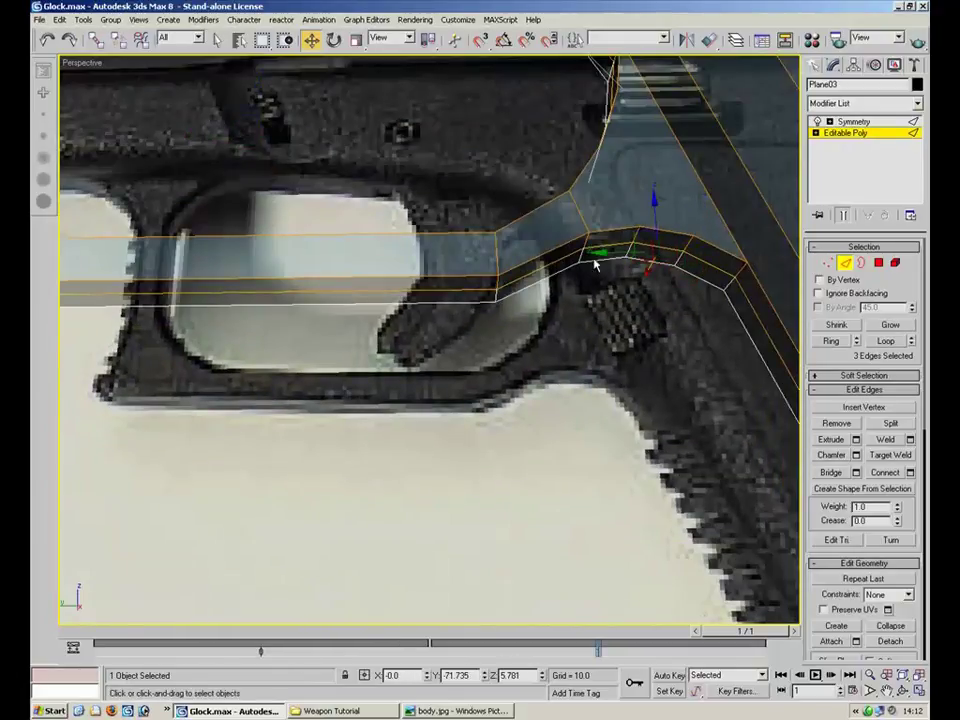
pyautogui.moveTo(666, 249); pyautogui.dragTo(546, 262)
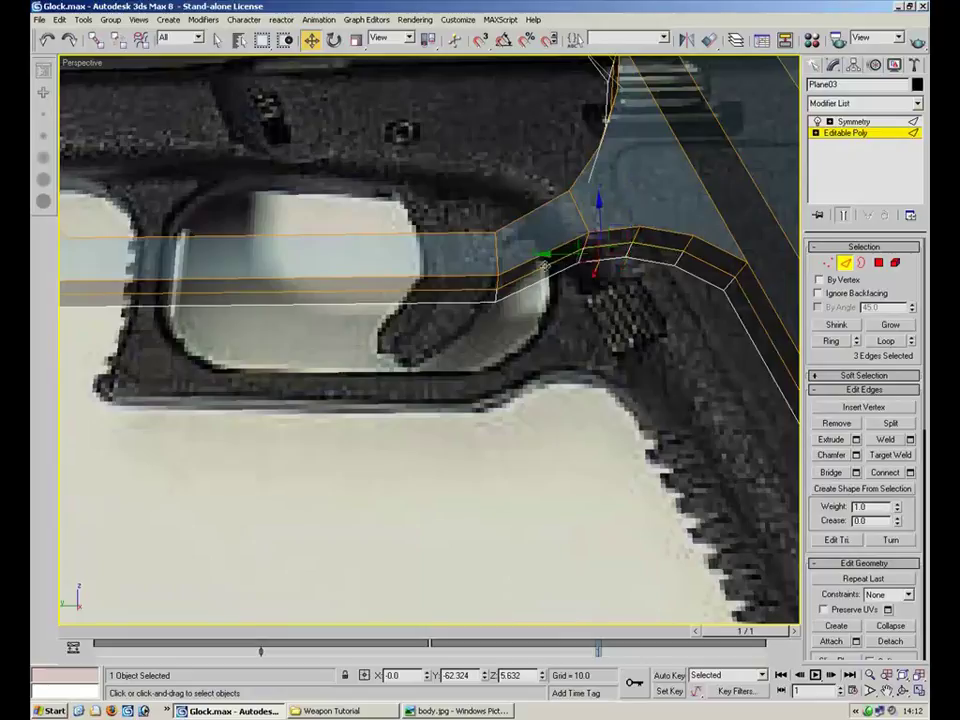
pyautogui.keyDown('ctrl'); pyautogui.click(456, 295); pyautogui.keyUp('ctrl')
pyautogui.keyDown('alt'); pyautogui.moveTo(321, 336); pyautogui.dragTo(298, 287, button='middle'); pyautogui.keyUp('alt')
pyautogui.moveTo(298, 287); pyautogui.dragTo(292, 259)
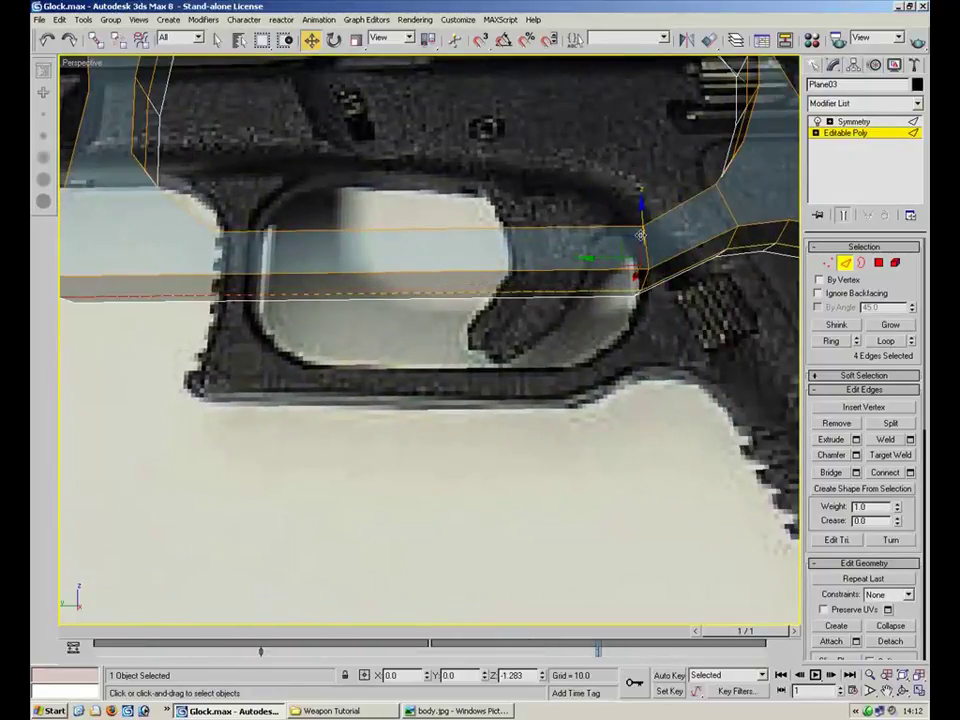
# Move the centreline edge at the post's foot slightly outward to round its front
pyautogui.keyDown('alt'); pyautogui.moveTo(292, 259); pyautogui.dragTo(276, 398, button='middle'); pyautogui.keyUp('alt')
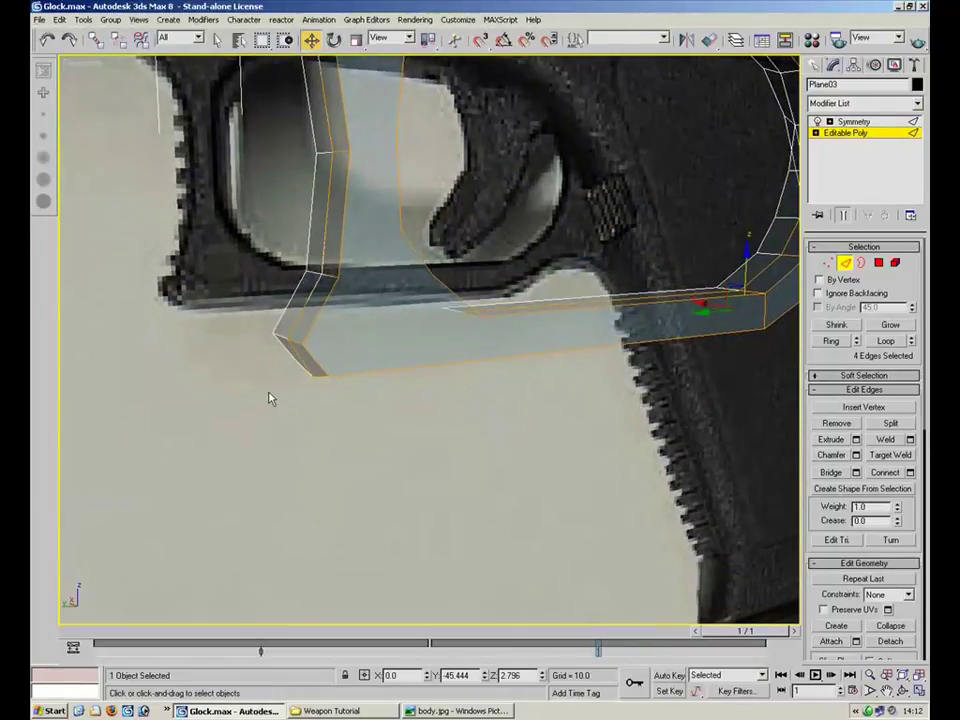
pyautogui.click(297, 348)
pyautogui.keyDown('alt'); pyautogui.moveTo(284, 347); pyautogui.dragTo(287, 343, button='middle'); pyautogui.keyUp('alt')
pyautogui.moveTo(287, 343); pyautogui.dragTo(261, 356)
# Select the centreline edges along the post's front side and move them slightly forward
pyautogui.keyDown('alt'); pyautogui.moveTo(261, 356); pyautogui.dragTo(416, 383, button='middle'); pyautogui.keyUp('alt')
pyautogui.click(389, 292)
pyautogui.keyDown('ctrl'); pyautogui.click(388, 165); pyautogui.keyUp('ctrl')
pyautogui.moveTo(388, 163); pyautogui.dragTo(404, 258, button='middle')
pyautogui.keyDown('ctrl'); pyautogui.click(381, 193); pyautogui.keyUp('ctrl')
pyautogui.keyDown('ctrl'); pyautogui.click(336, 146); pyautogui.keyUp('ctrl')
pyautogui.keyDown('alt'); pyautogui.moveTo(392, 212); pyautogui.dragTo(411, 252, button='middle'); pyautogui.keyUp('alt')
pyautogui.moveTo(324, 261); pyautogui.dragTo(320, 262)
# Select the centreline edges along the post's inner side and move them slightly toward the trigger opening
pyautogui.keyDown('alt'); pyautogui.moveTo(392, 272); pyautogui.dragTo(480, 178, button='middle'); pyautogui.keyUp('alt')
pyautogui.click(495, 160)
pyautogui.keyDown('ctrl'); pyautogui.click(450, 214); pyautogui.keyUp('ctrl')
pyautogui.keyDown('ctrl'); pyautogui.click(434, 260); pyautogui.keyUp('ctrl')
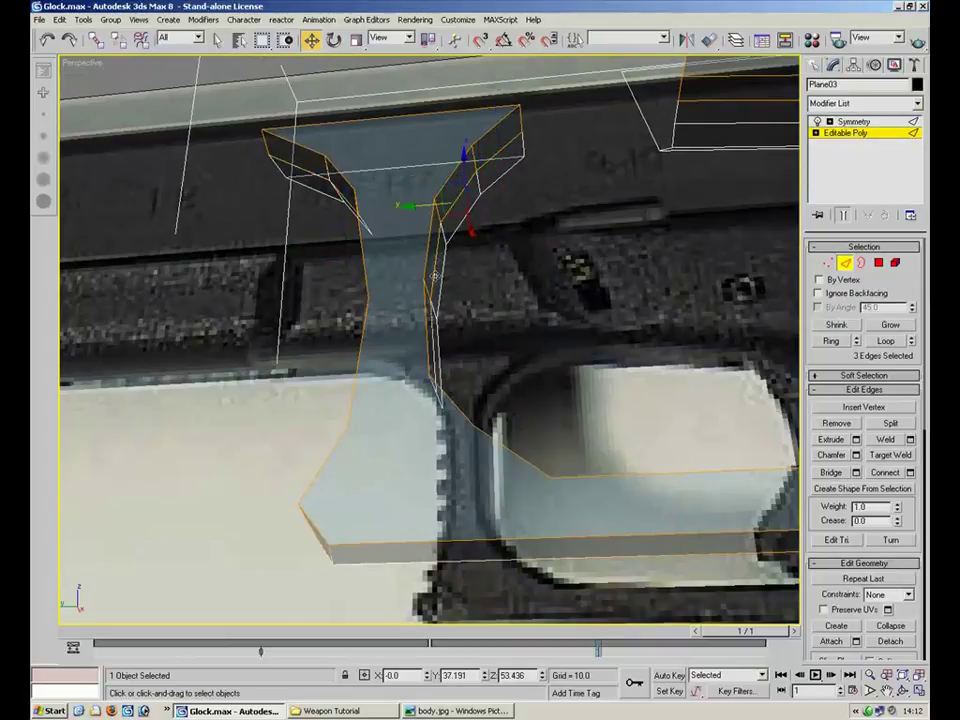
pyautogui.keyDown('ctrl'); pyautogui.click(431, 326); pyautogui.keyUp('ctrl')
pyautogui.moveTo(441, 388)
pyautogui.keyDown('alt'); pyautogui.mouseDown(button='middle')
pyautogui.moveTo(450, 369)
pyautogui.moveTo(424, 392)
pyautogui.mouseUp(button='middle'); pyautogui.keyUp('alt')
pyautogui.click(461, 344)
pyautogui.click(419, 275)
pyautogui.keyDown('ctrl'); pyautogui.click(443, 200); pyautogui.keyUp('ctrl')
pyautogui.keyDown('ctrl'); pyautogui.click(478, 154); pyautogui.keyUp('ctrl')
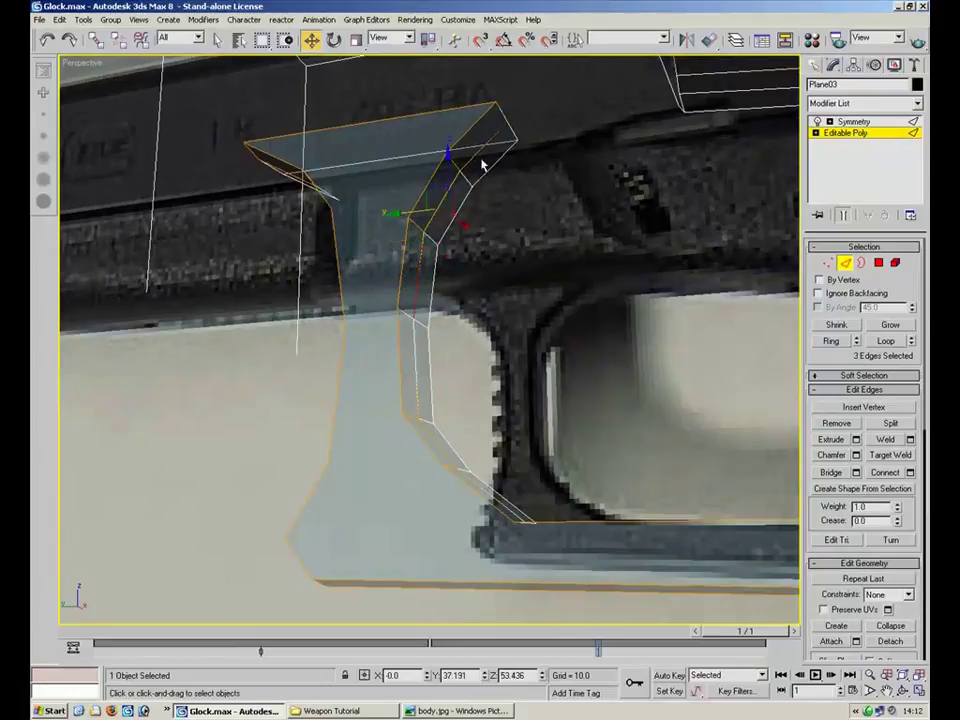
pyautogui.keyDown('ctrl'); pyautogui.click(433, 437); pyautogui.keyUp('ctrl')
pyautogui.keyDown('ctrl'); pyautogui.click(415, 378); pyautogui.keyUp('ctrl')
pyautogui.keyDown('alt'); pyautogui.moveTo(477, 406); pyautogui.dragTo(455, 355, button='middle'); pyautogui.keyUp('alt')
pyautogui.moveTo(426, 310); pyautogui.dragTo(438, 310)
# Select the five centreline edges around the guard's rear curve and move them about 1.1 units toward the trigger opening
pyautogui.moveTo(698, 430); pyautogui.dragTo(292, 350, button='middle')
pyautogui.click(540, 435)
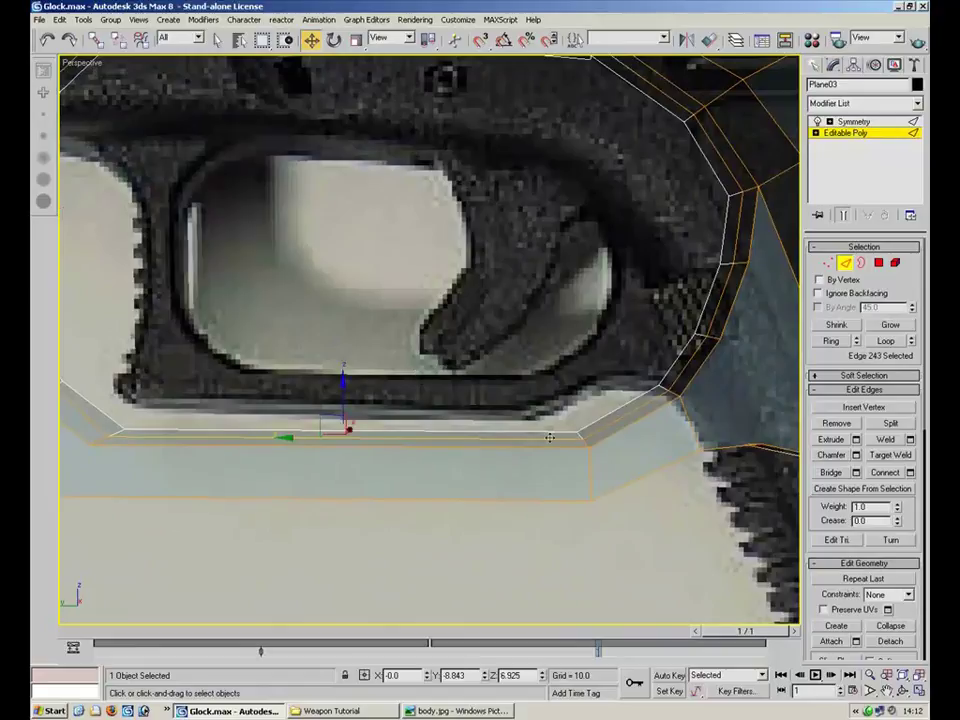
pyautogui.click(653, 400)
pyautogui.keyDown('ctrl'); pyautogui.click(729, 279); pyautogui.keyUp('ctrl')
pyautogui.keyDown('ctrl'); pyautogui.click(733, 231); pyautogui.keyUp('ctrl')
pyautogui.keyDown('ctrl'); pyautogui.click(737, 176); pyautogui.keyUp('ctrl')
pyautogui.keyDown('ctrl'); pyautogui.click(733, 174); pyautogui.keyUp('ctrl')
pyautogui.keyDown('alt'); pyautogui.moveTo(733, 174); pyautogui.dragTo(643, 270, button='middle'); pyautogui.keyUp('alt')
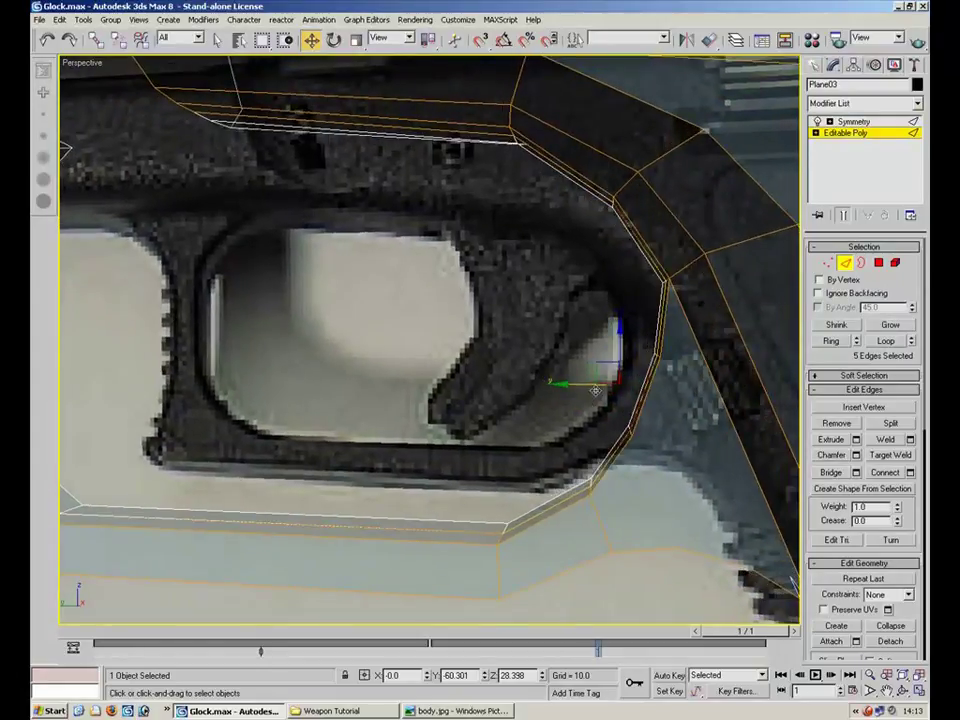
pyautogui.moveTo(578, 386); pyautogui.dragTo(570, 385)
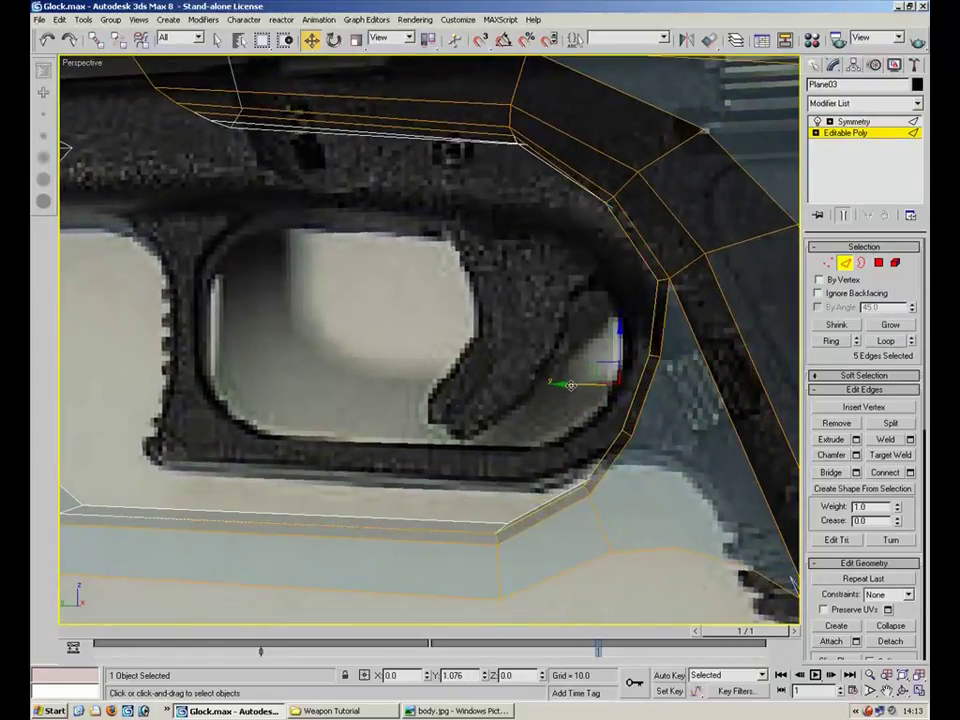
# Raise the centreline edge along the inner side of the guard's lower bar by about 0.9 units
pyautogui.keyDown('alt'); pyautogui.moveTo(570, 385); pyautogui.dragTo(440, 428, button='middle'); pyautogui.keyUp('alt')
pyautogui.click(517, 425)
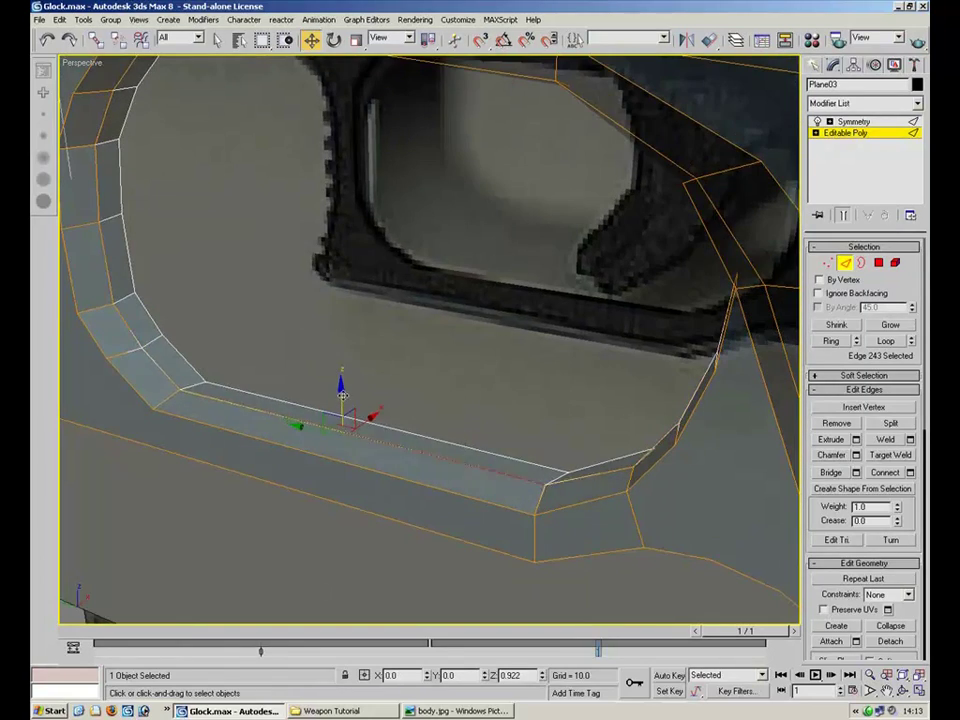
pyautogui.click(441, 369)
# Return to frame 0, leave edge editing and deselect the frame model
pyautogui.keyDown('alt'); pyautogui.moveTo(441, 369); pyautogui.dragTo(482, 405, button='middle'); pyautogui.keyUp('alt')
pyautogui.press(',')
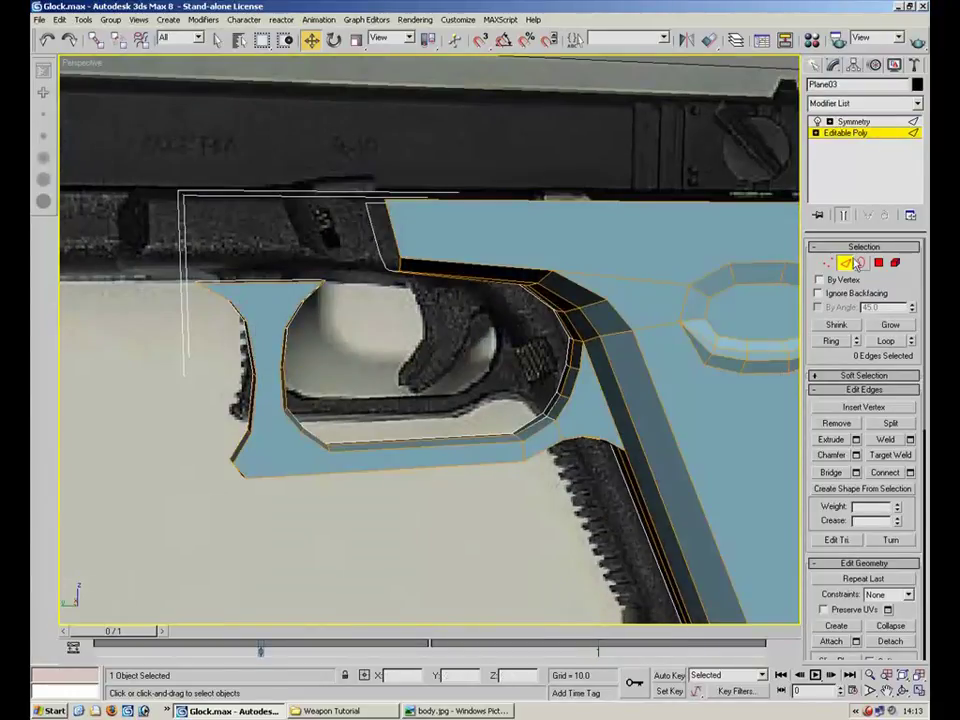
pyautogui.click(860, 258)
pyautogui.click(646, 502)
pyautogui.scroll(-4, 397, 284)
pyautogui.moveTo(606, 456); pyautogui.dragTo(529, 395, button='middle')
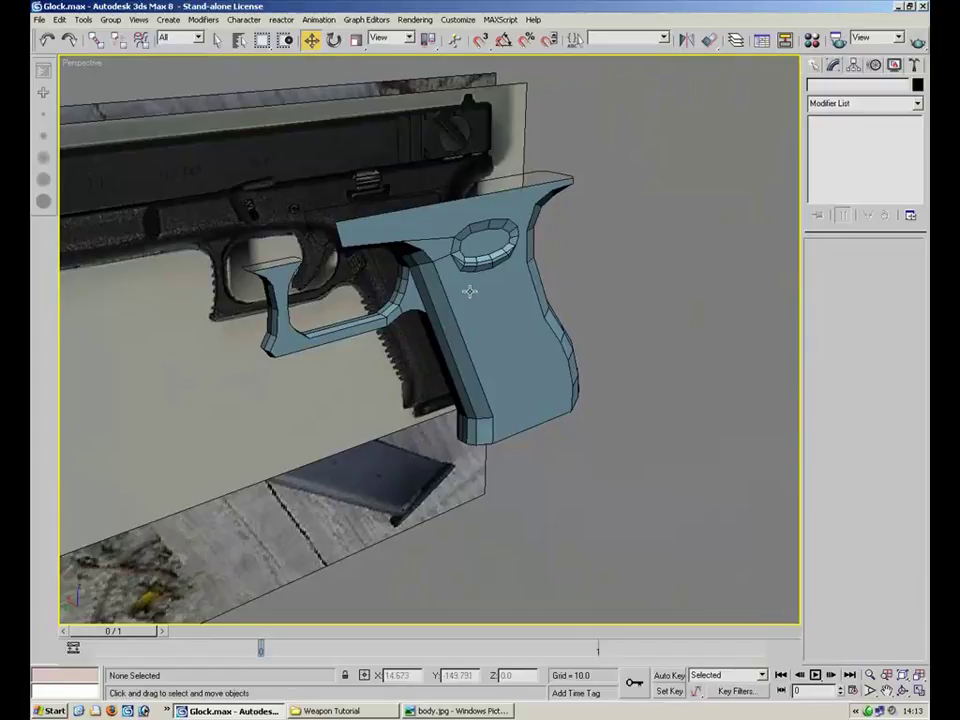
pyautogui.moveTo(467, 306)
pyautogui.keyDown('alt'); pyautogui.mouseDown(button='middle')
pyautogui.moveTo(482, 208)
pyautogui.moveTo(574, 227)
pyautogui.moveTo(700, 313)
pyautogui.moveTo(257, 311)
pyautogui.moveTo(467, 304)
pyautogui.moveTo(461, 328)
pyautogui.mouseUp(button='middle'); pyautogui.keyUp('alt')
pyautogui.scroll(5, 466, 400)
pyautogui.scroll(3, 466, 400)
pyautogui.click(496, 388)
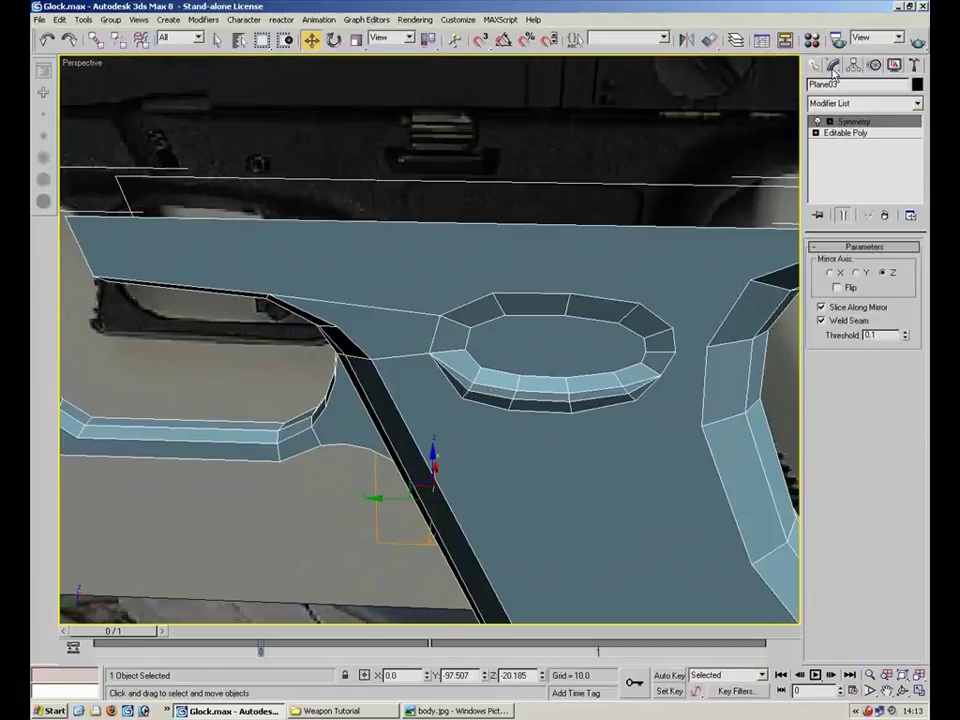
pyautogui.click(832, 134)
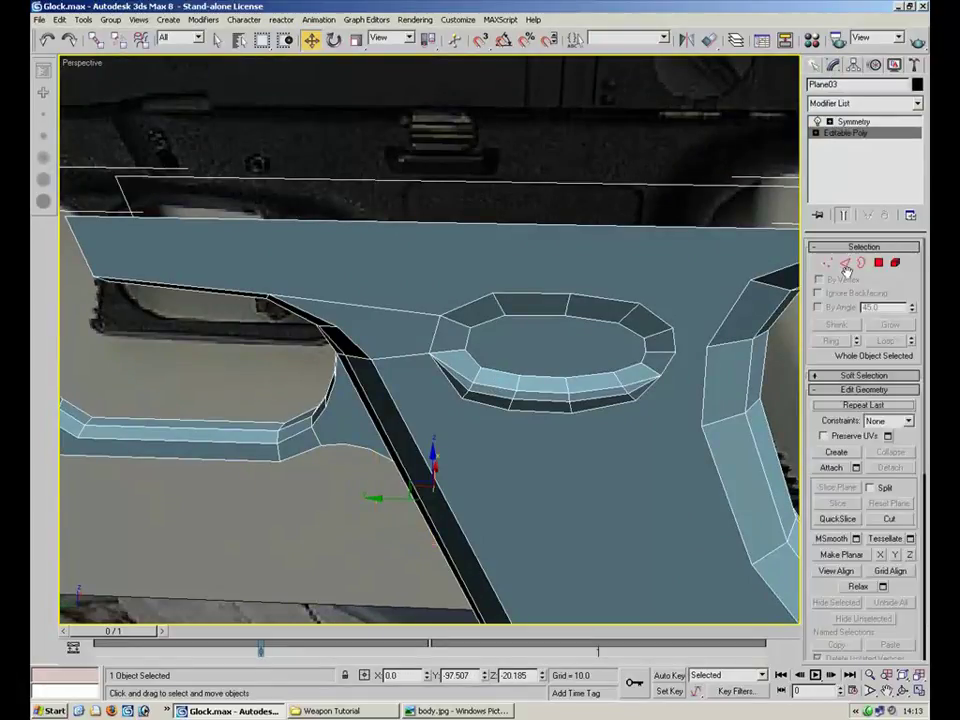
pyautogui.click(416, 357)
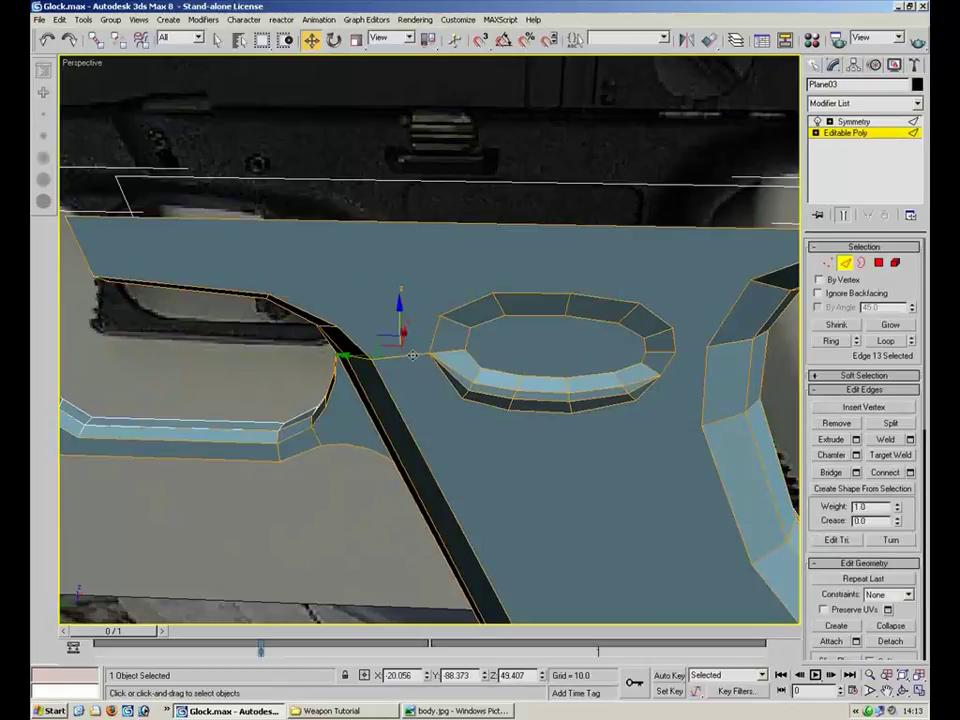
pyautogui.click(847, 264)
pyautogui.click(664, 188)
# Examine the whole frame, grip and trigger guard from several angles against the reference images
pyautogui.scroll(-5, 499, 469)
pyautogui.moveTo(485, 367); pyautogui.dragTo(478, 251, button='middle')
pyautogui.keyDown('alt'); pyautogui.moveTo(444, 313); pyautogui.dragTo(401, 305, button='middle'); pyautogui.keyUp('alt')
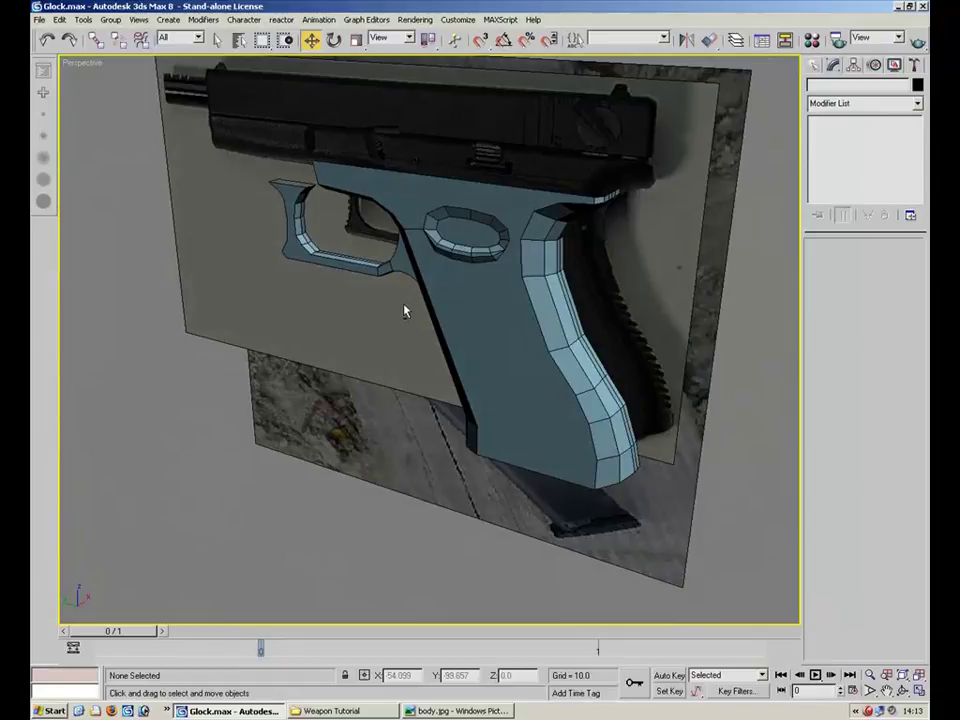
pyautogui.keyDown('alt'); pyautogui.moveTo(407, 294); pyautogui.dragTo(369, 300, button='middle'); pyautogui.keyUp('alt')
pyautogui.keyDown('alt'); pyautogui.moveTo(545, 305); pyautogui.dragTo(531, 279, button='middle'); pyautogui.keyUp('alt')
pyautogui.moveTo(651, 390); pyautogui.dragTo(555, 403, button='middle')
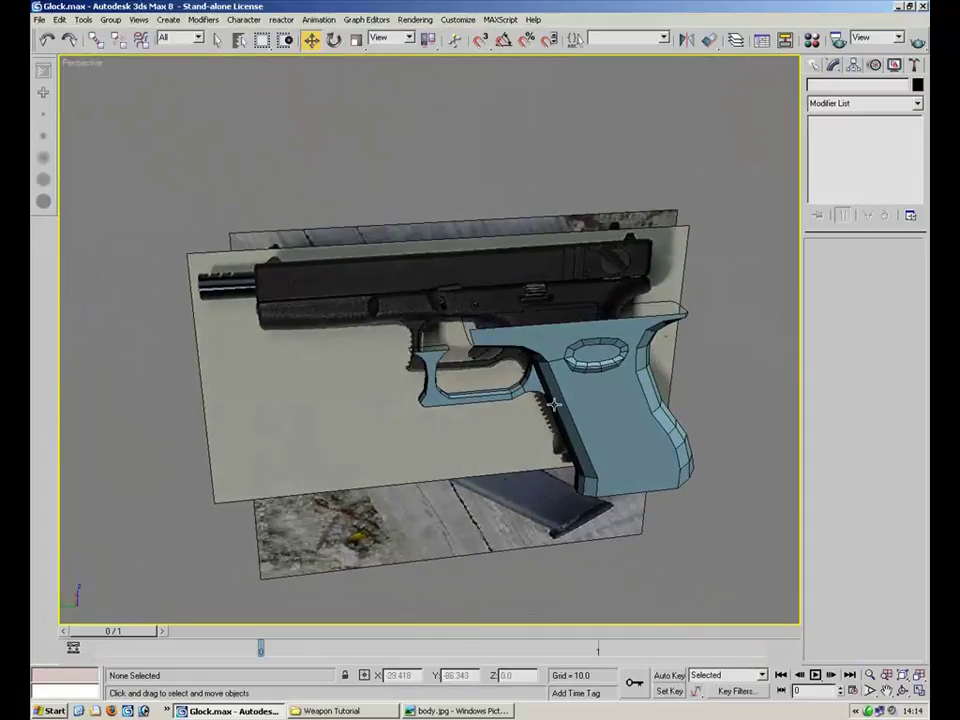